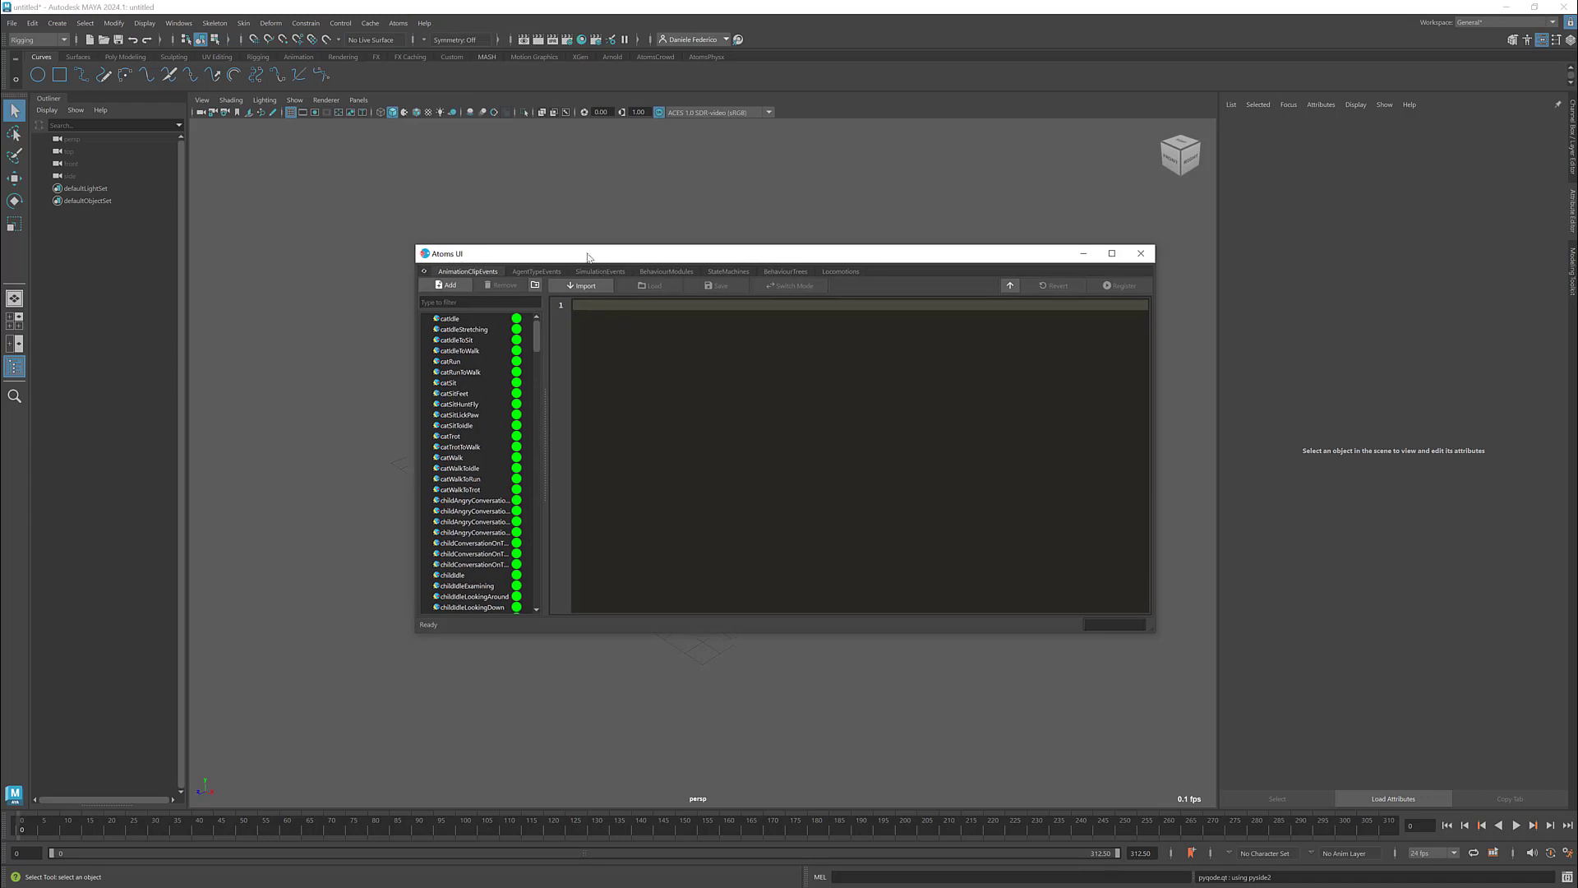
Add an agent type event in GUI mode and name it mixamo
left_click(513, 260)
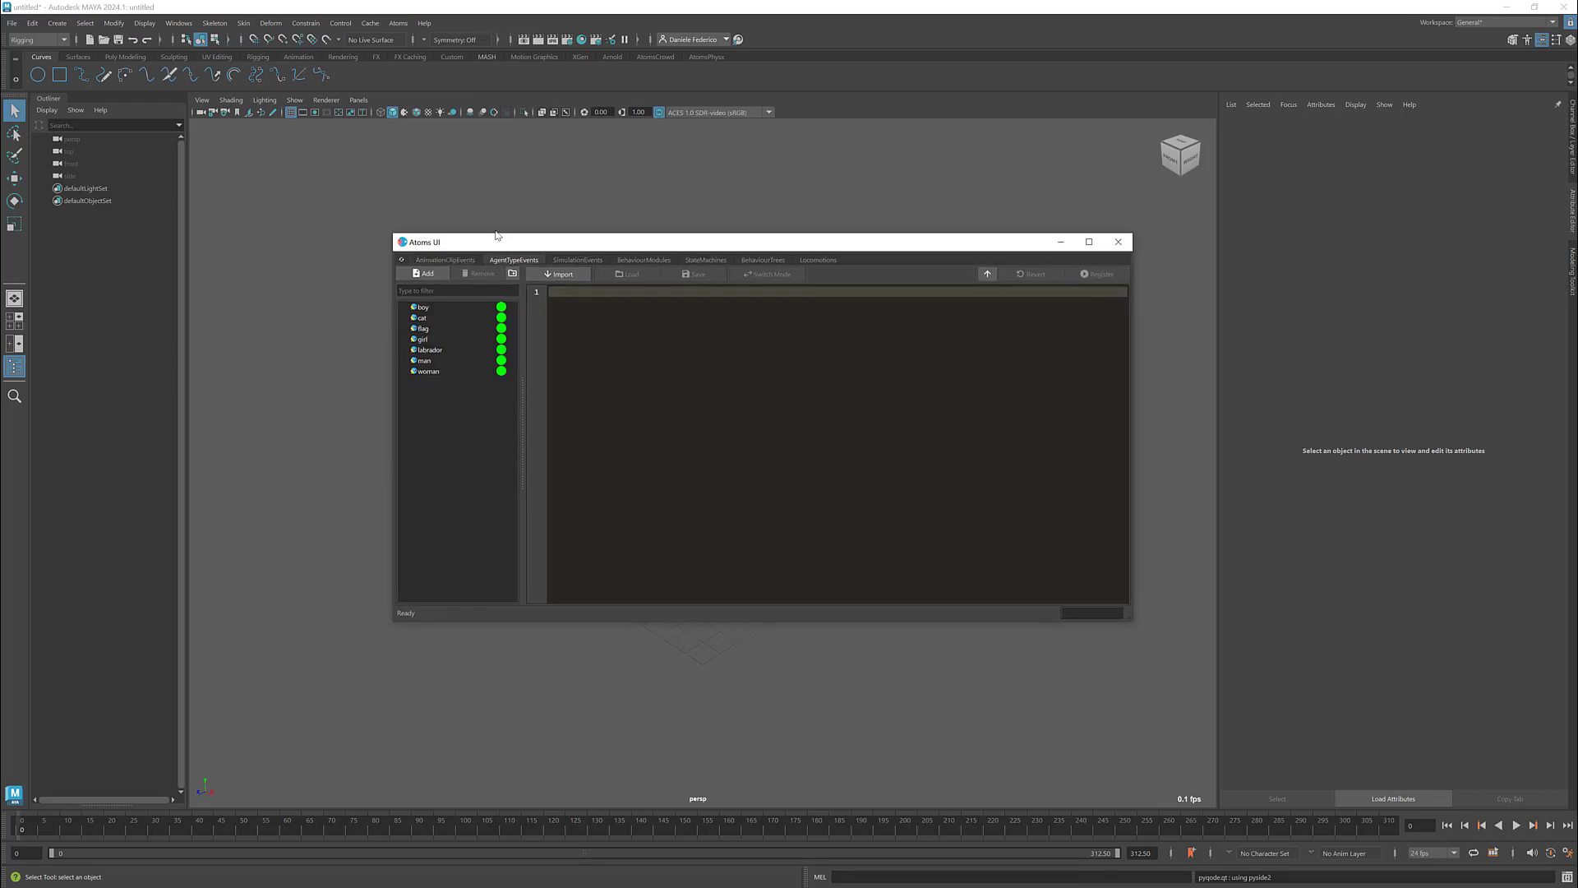
left_click_drag(1077, 567, 1111, 620)
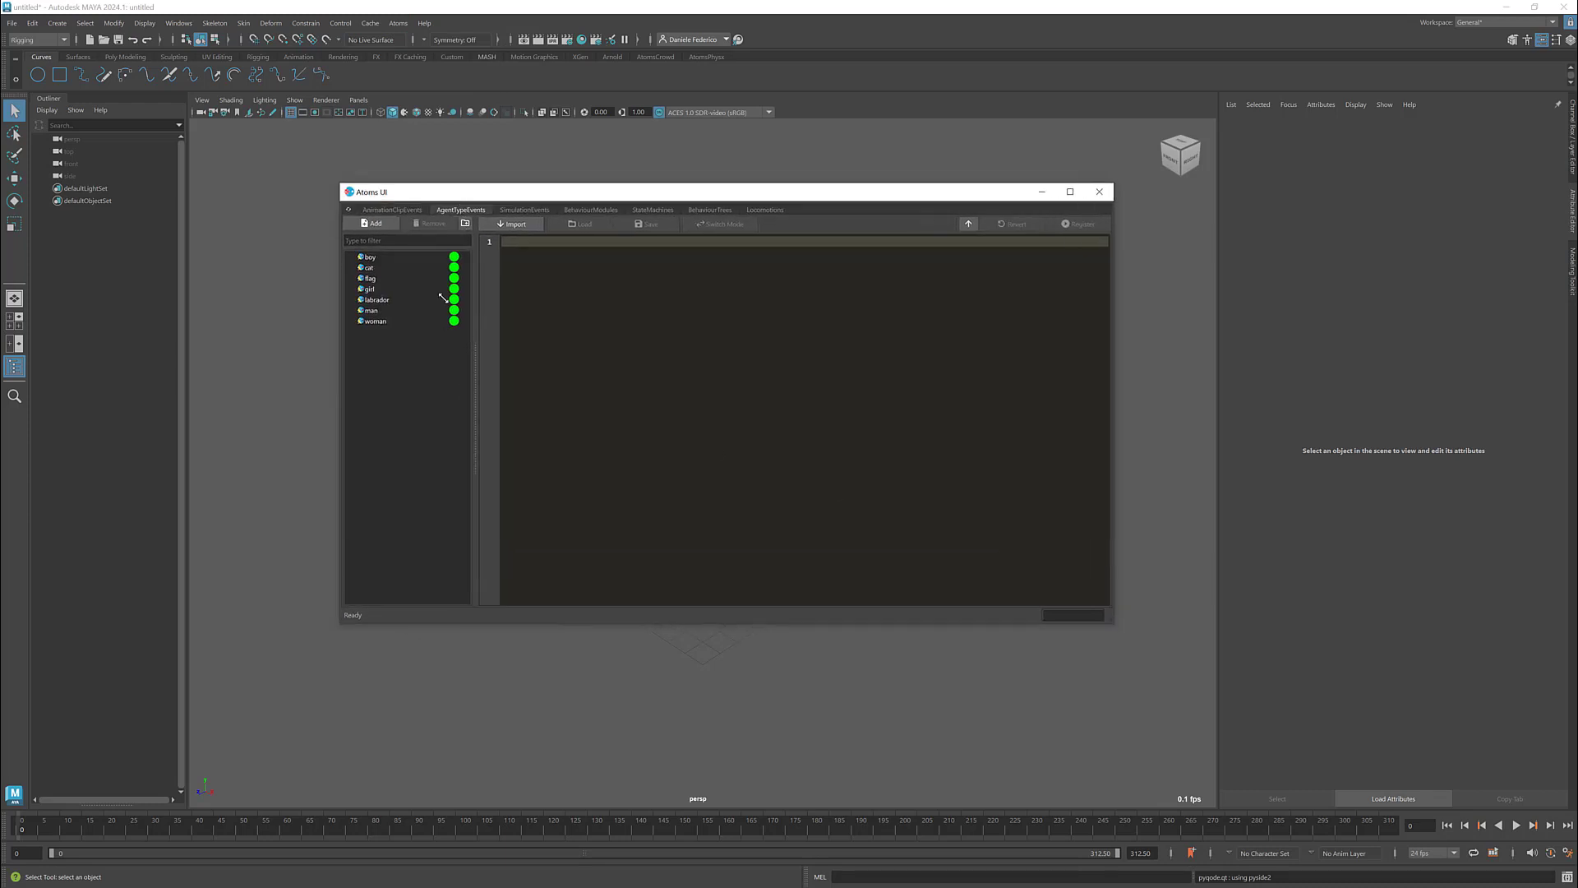
left_click(375, 224)
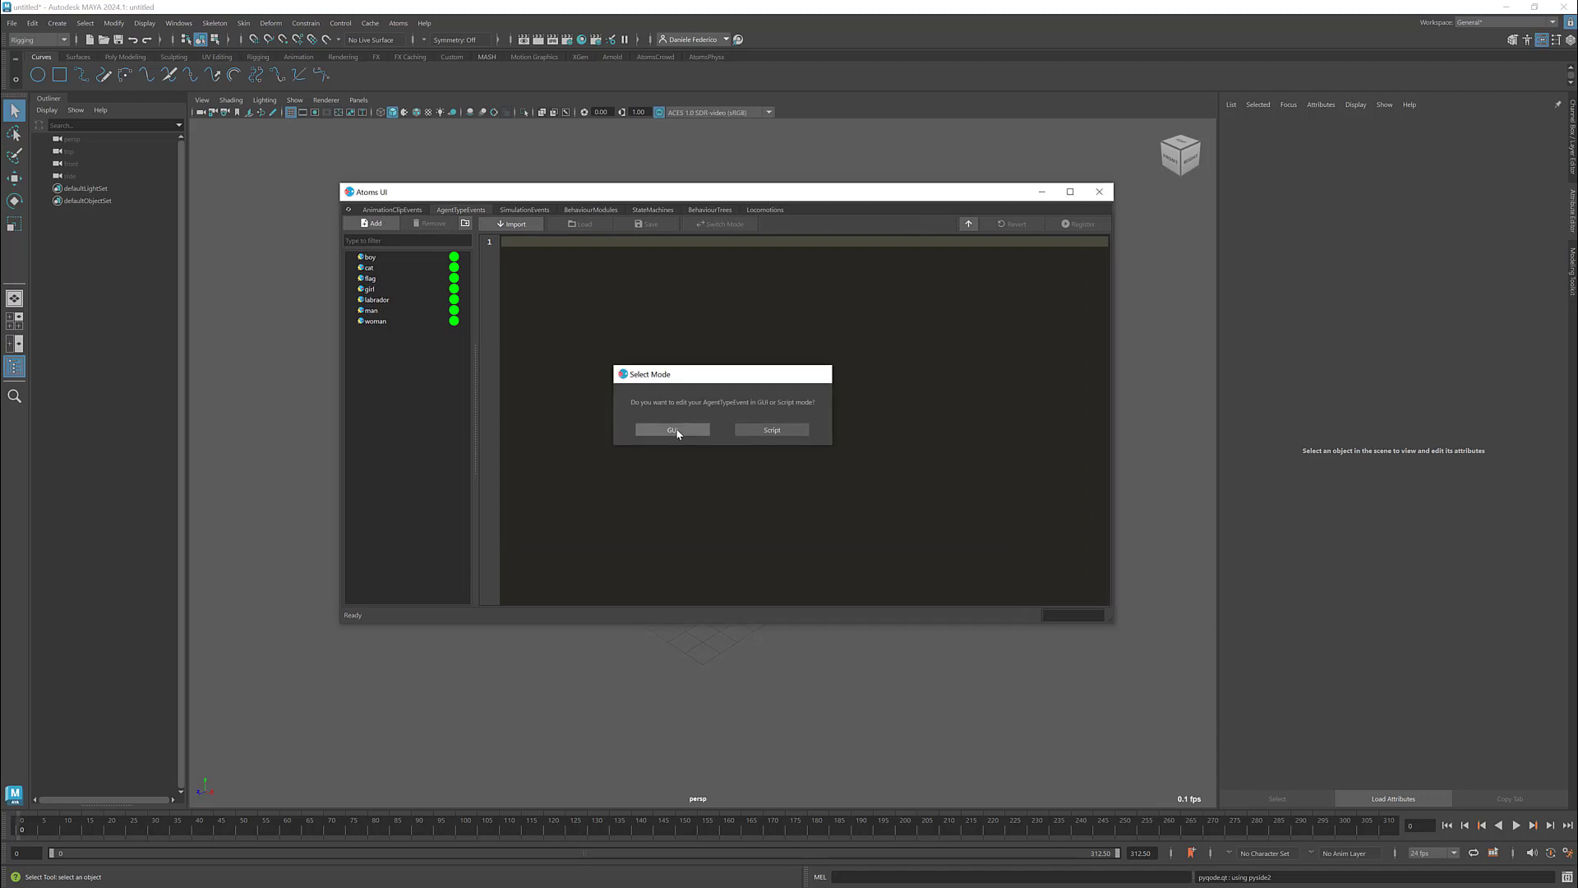
left_click(672, 426)
double_click(586, 249)
type("mixamo")
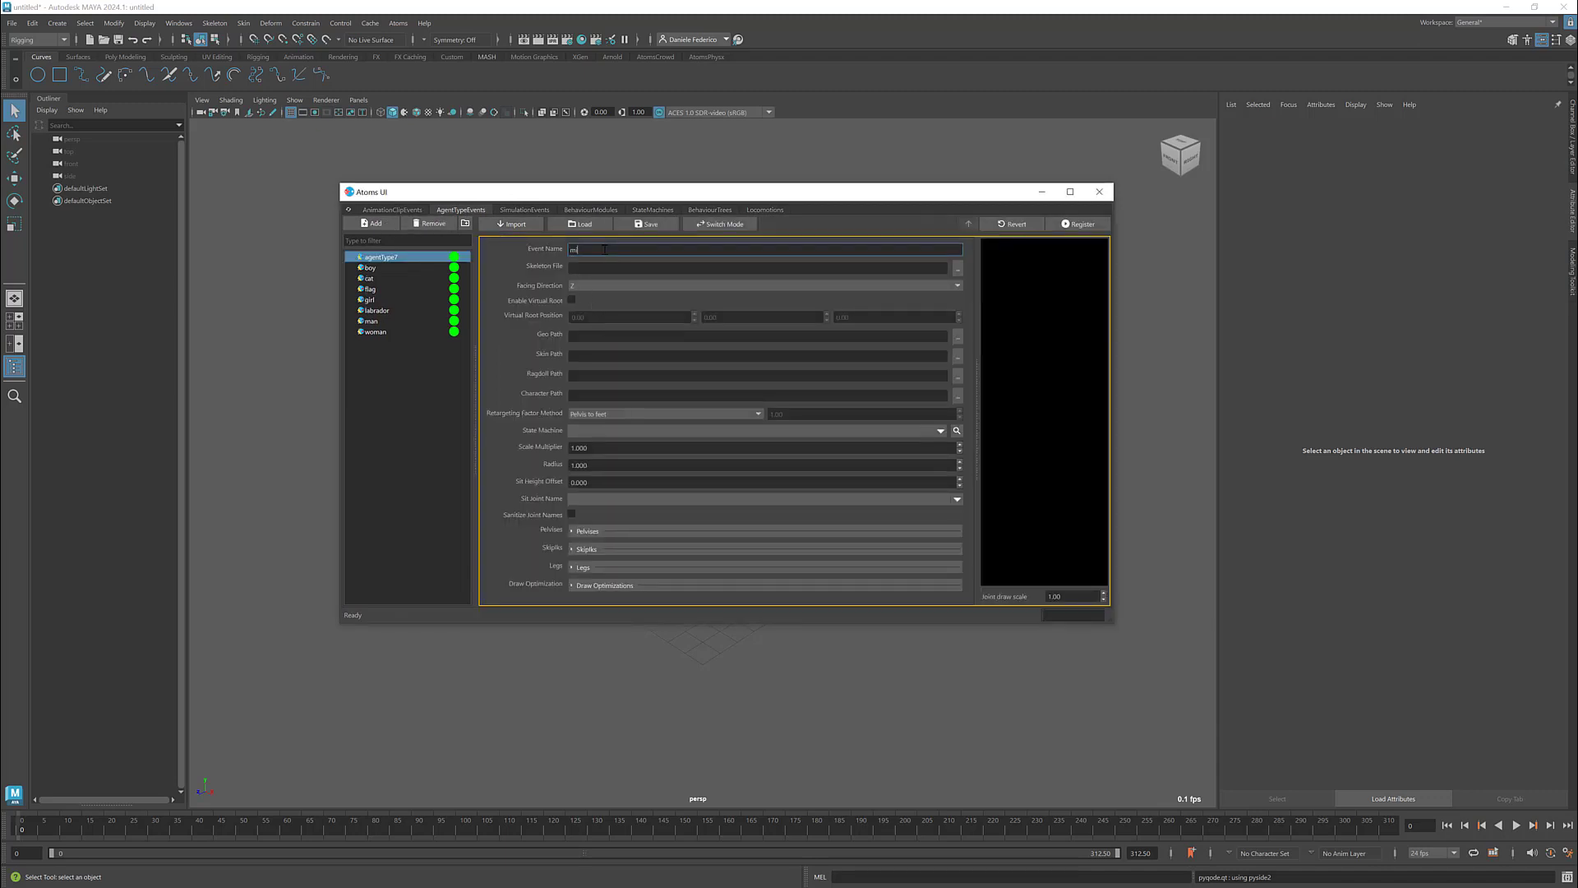
key("Tab")
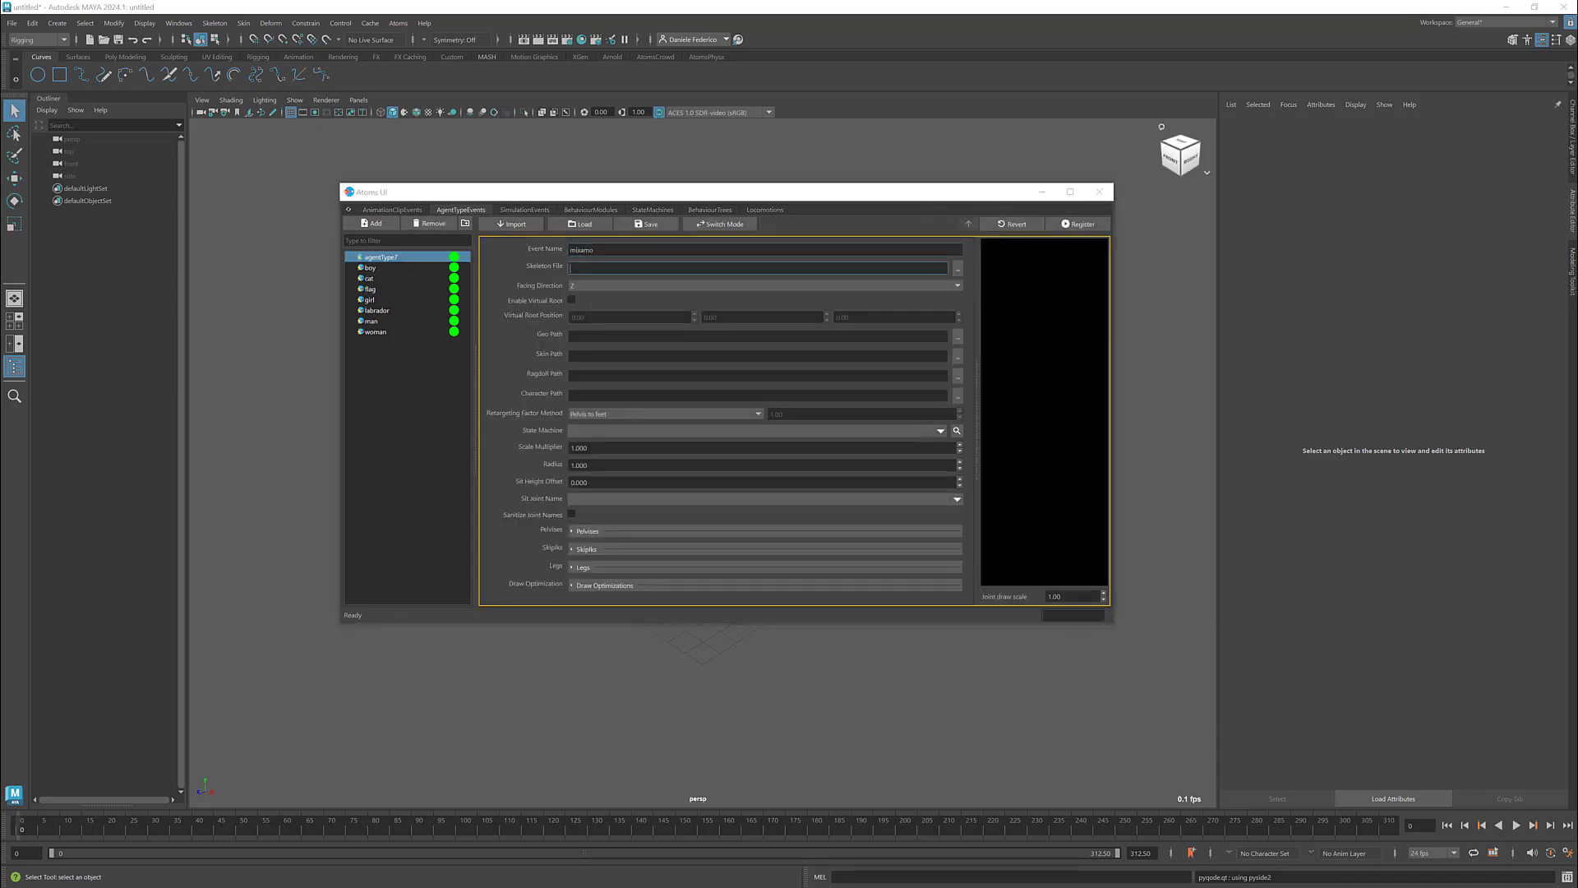
Load Character.fbx from D:\Demos\Maya\Sync as the skeleton file of the mixamo agent type
left_click(959, 268)
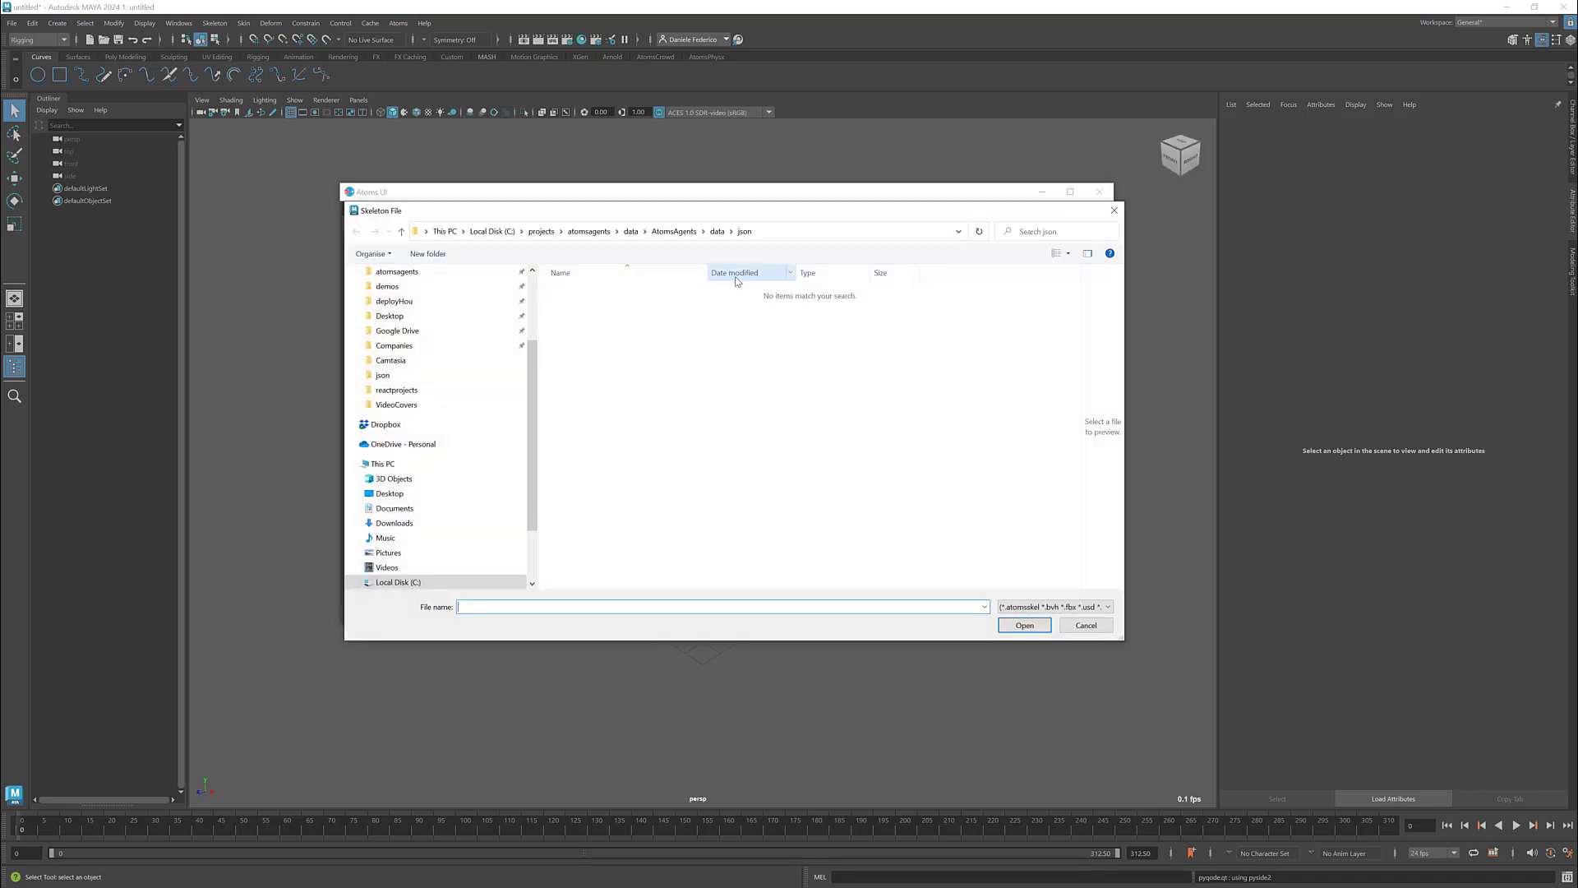
left_click(797, 236)
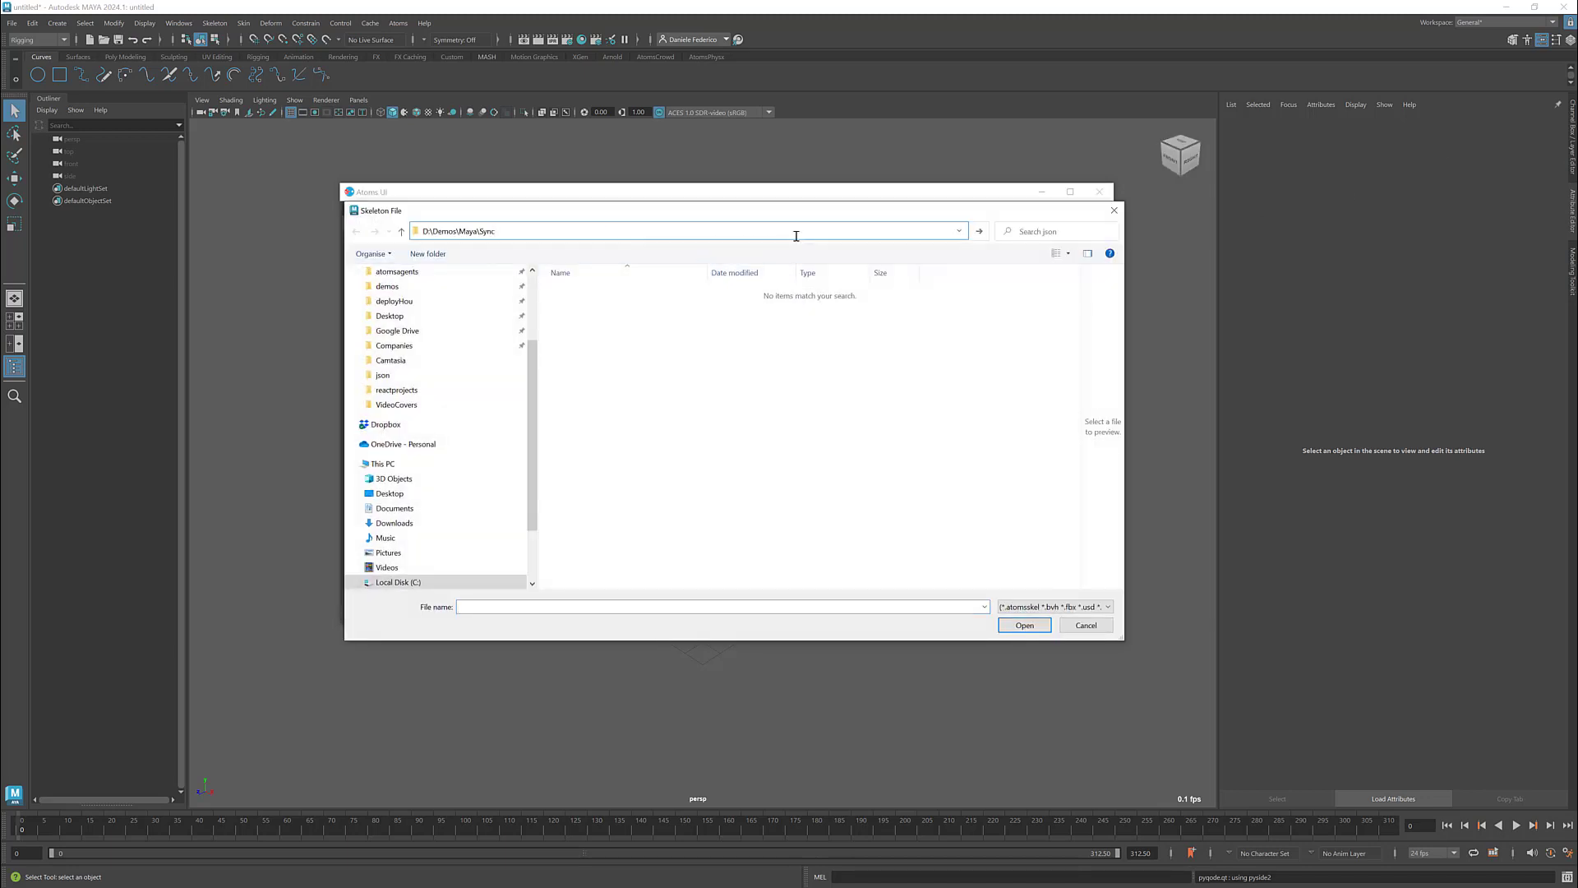
key("Return")
double_click(657, 329)
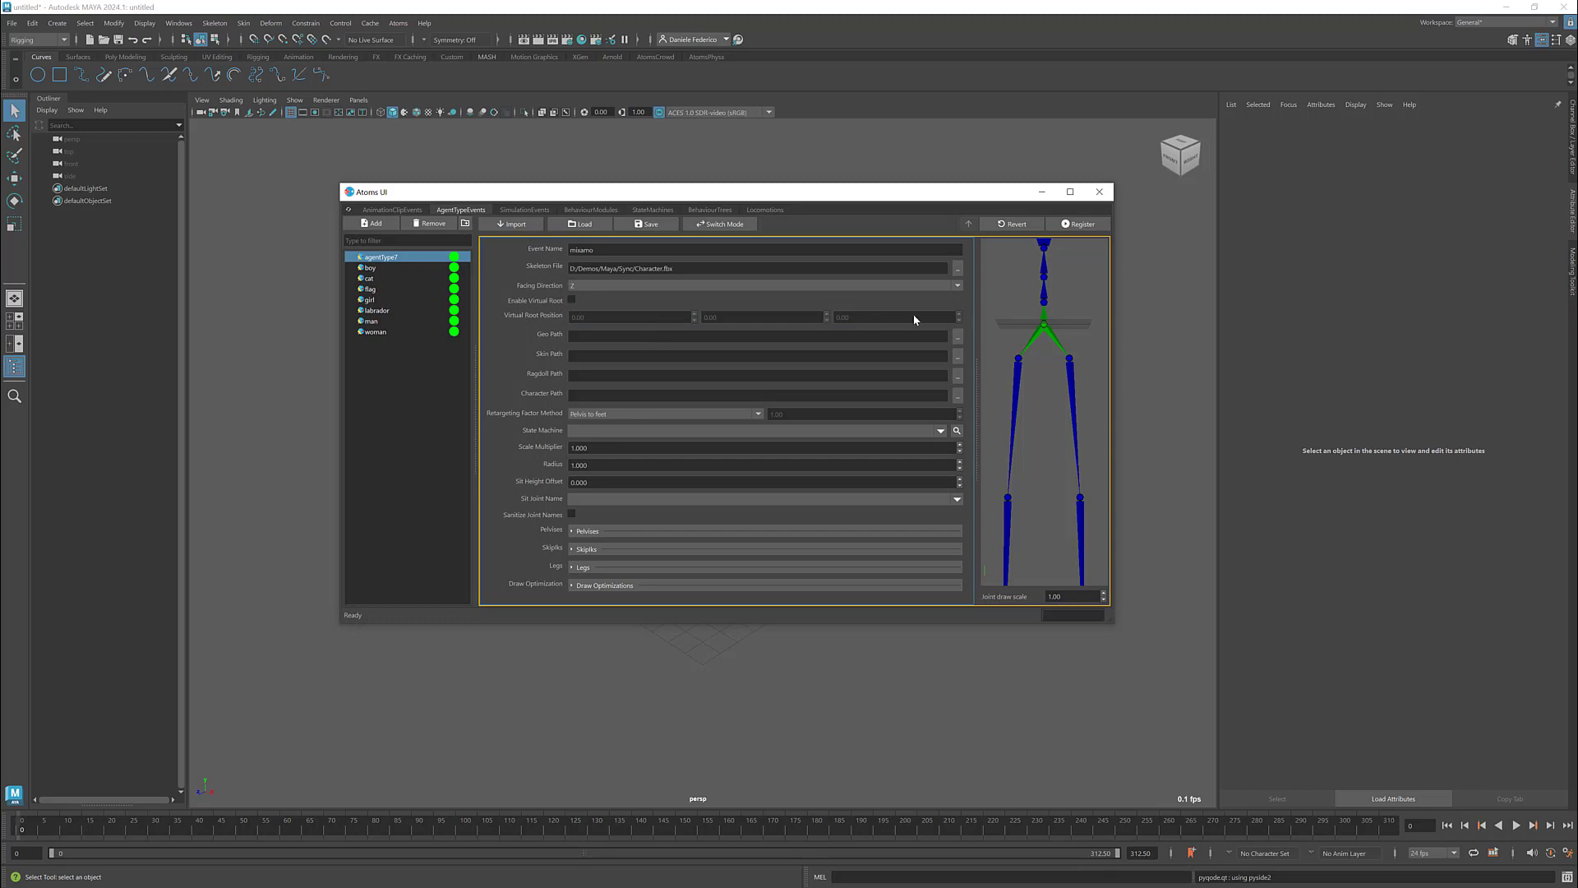
Set the mixamo agent type's skin path to D:/Demos/Maya/Sync/Character.fbx
left_click(696, 357)
type("D:\\Demos\\Maya\\Sync")
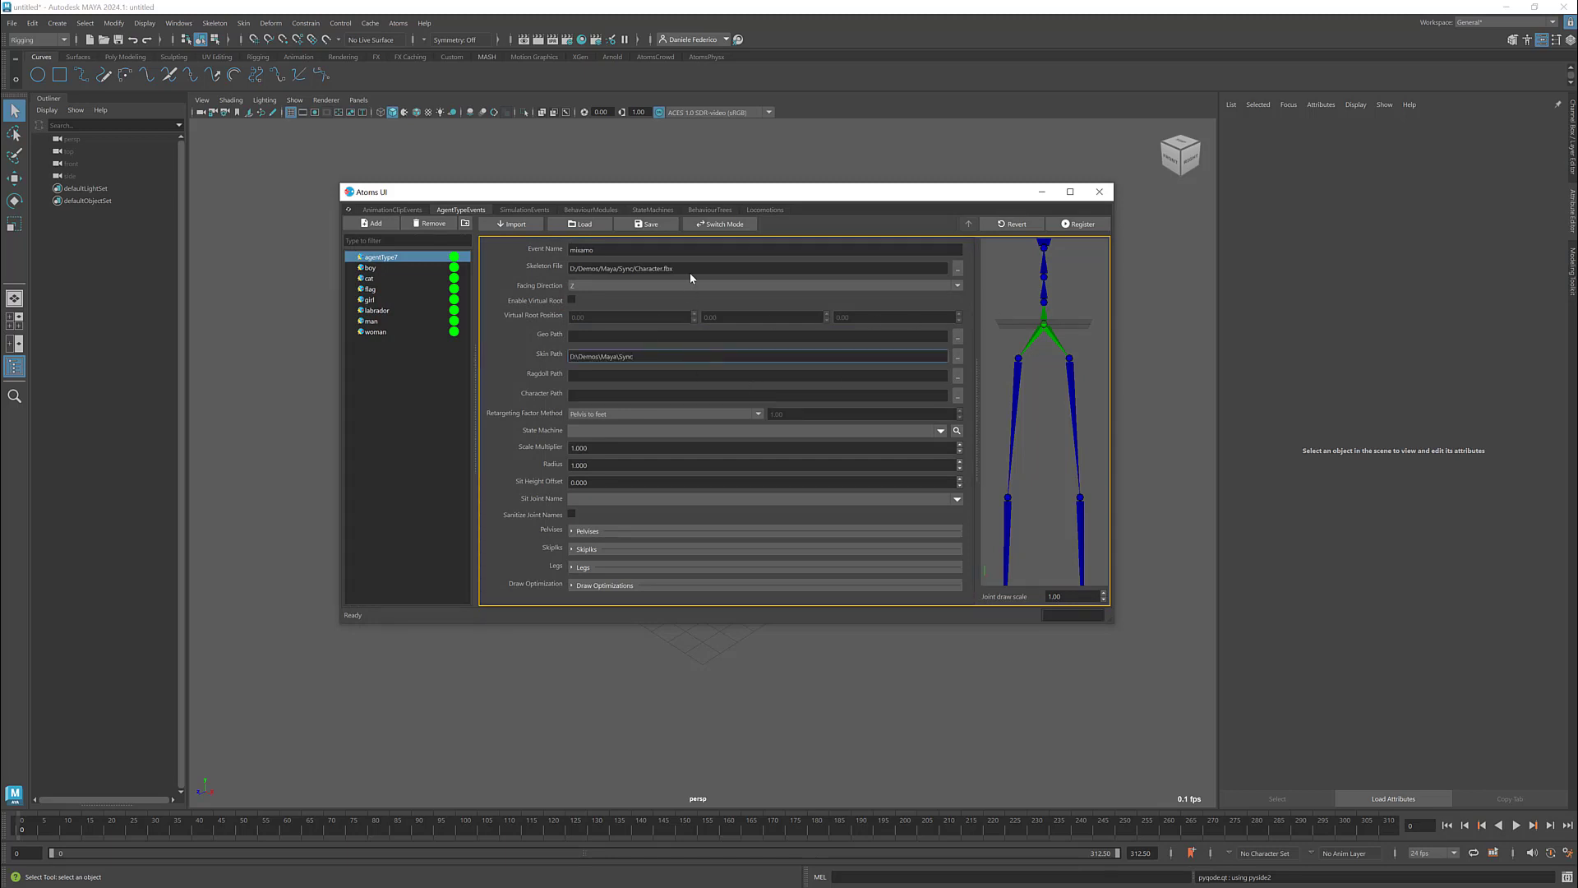
triple_click(689, 272)
triple_click(658, 358)
type("D:/Demos/Maya/Sync/Character.fbx")
Turn on the skin mesh in the agent preview to check the character, and switch it off again
right_click(1059, 302)
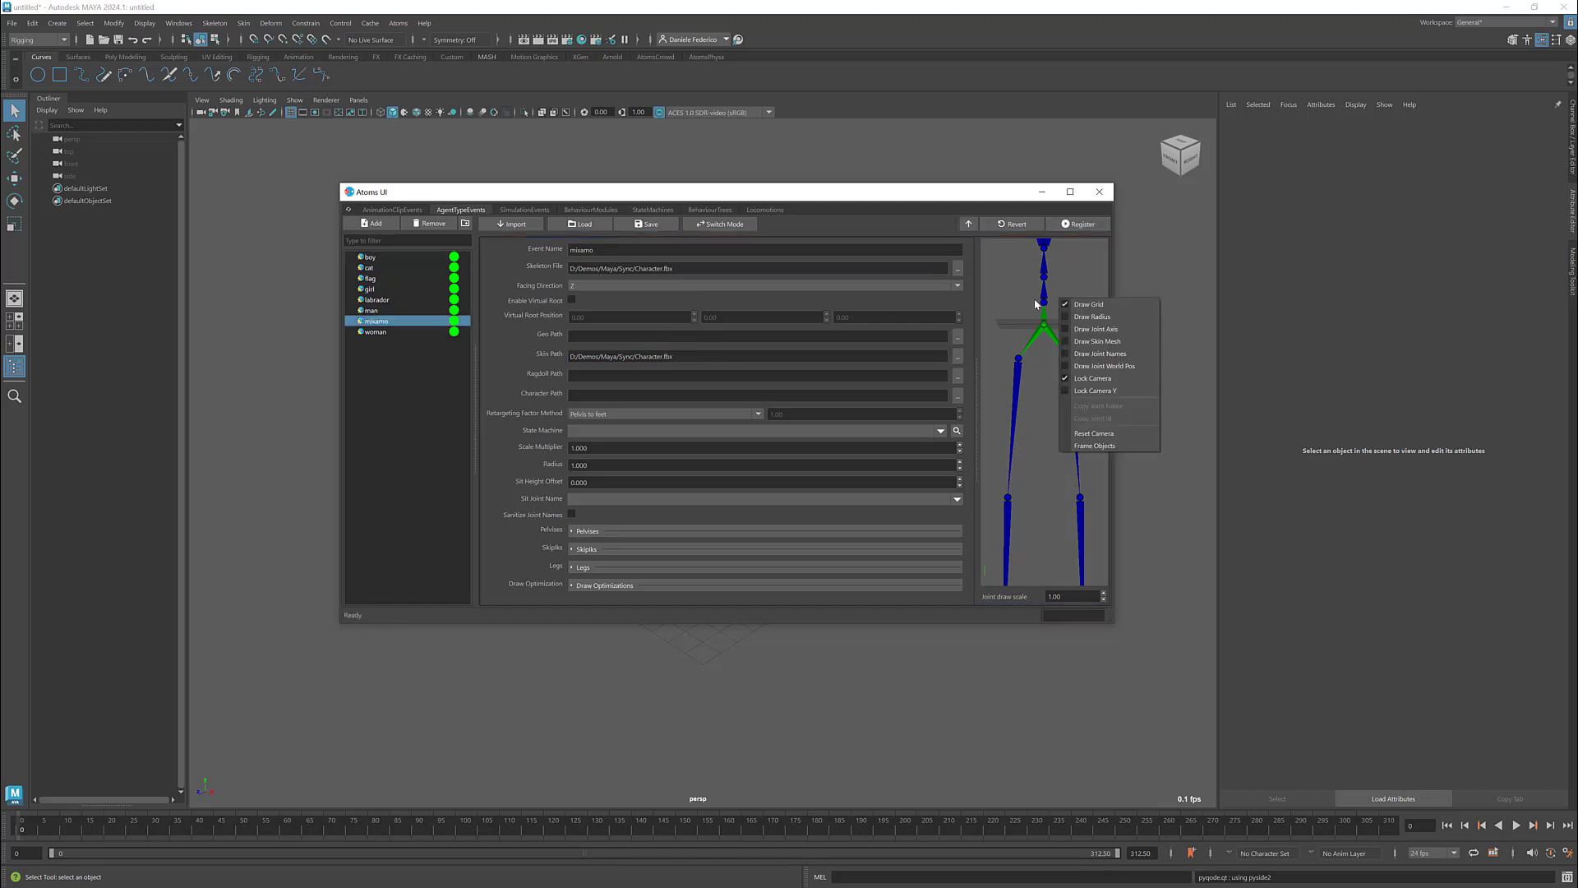
left_click(1083, 343)
scroll(1058, 348, "down", 3)
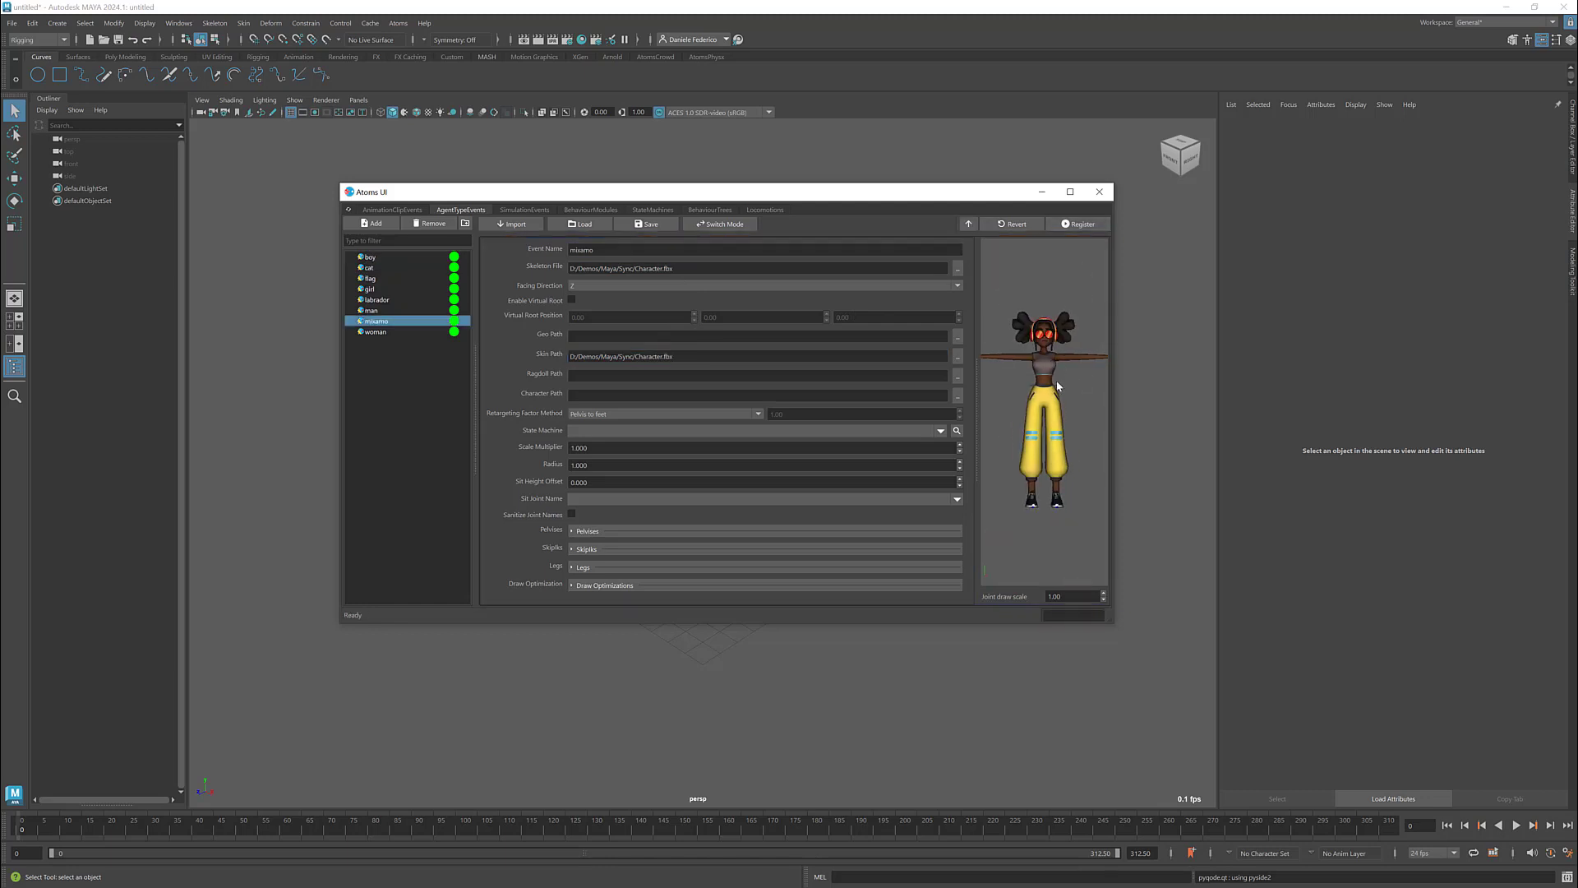
right_click(1056, 380)
left_click(1085, 421)
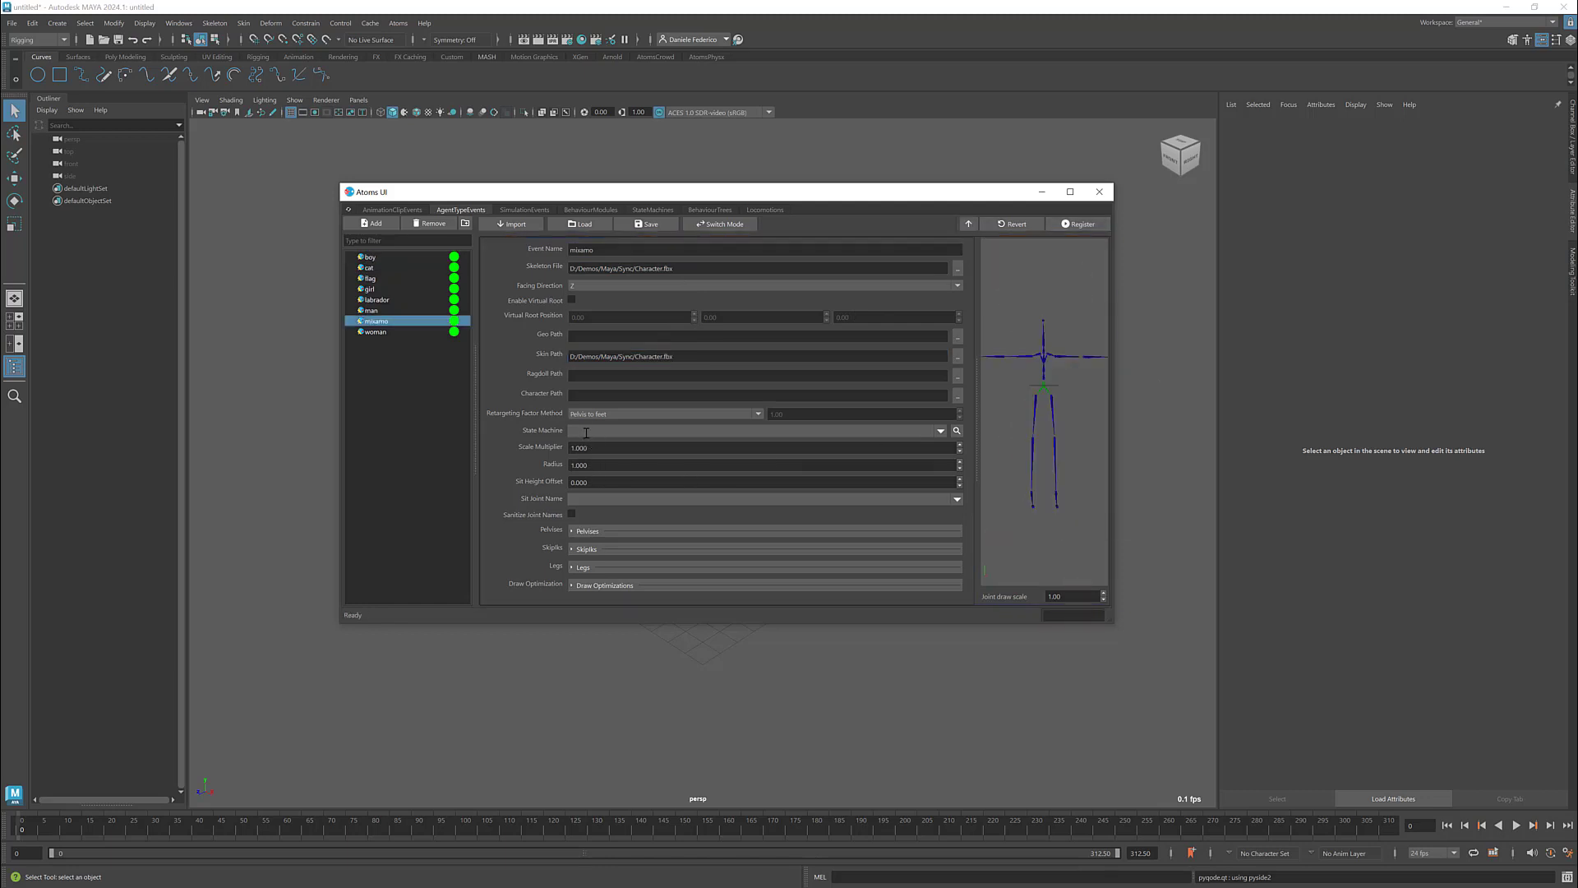
Enable Sanitize Joint Names and add the Hips joint to the mixamo agent type's pelvises
left_click(571, 514)
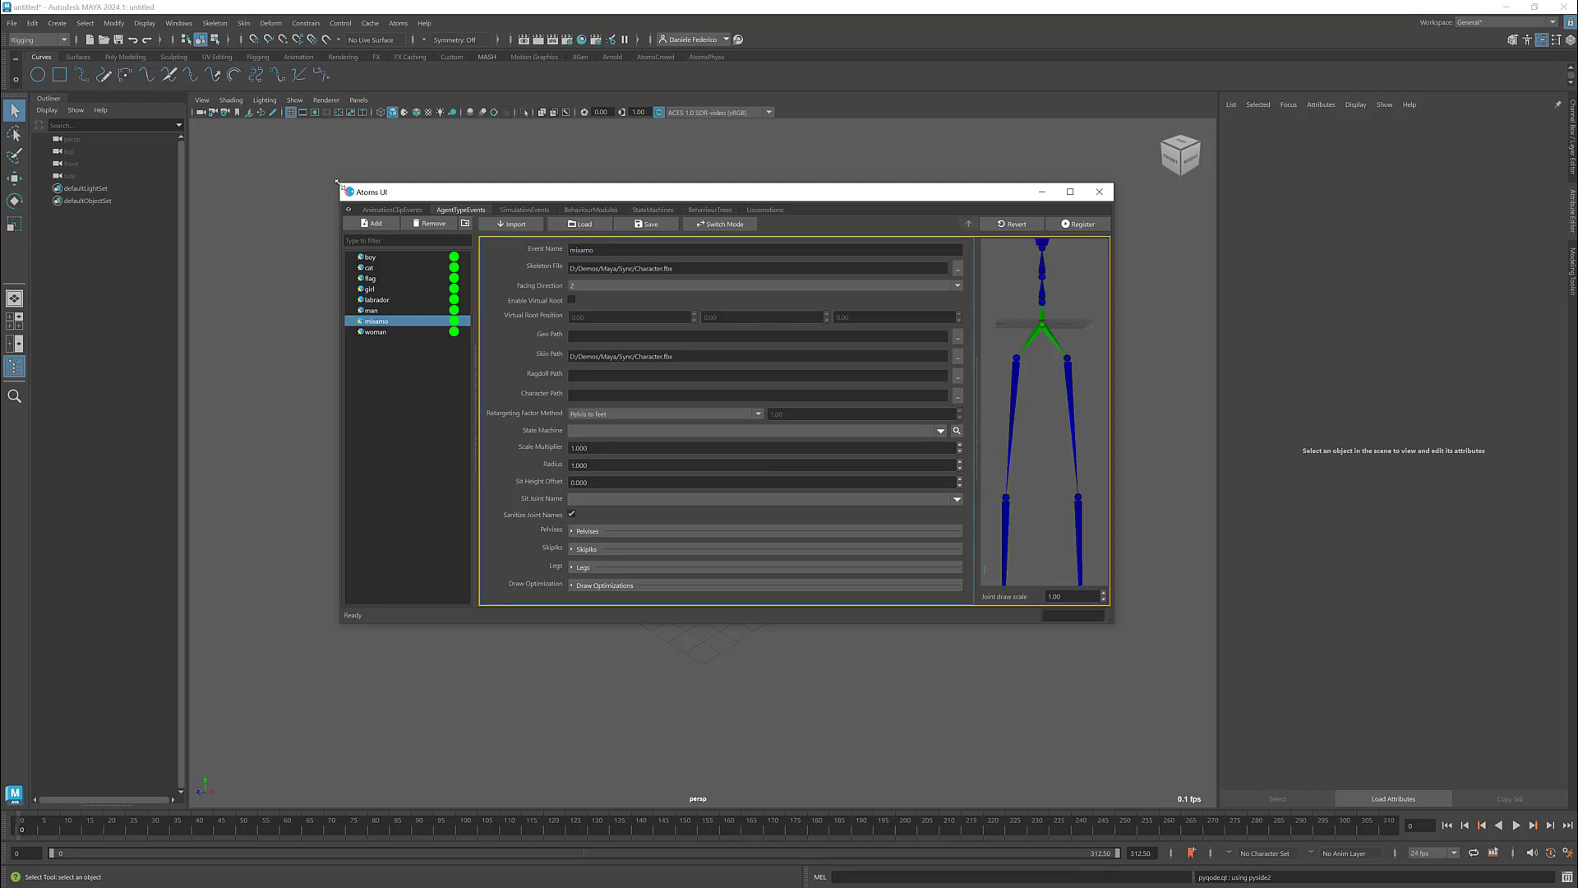
left_click_drag(337, 181, 232, 126)
left_click(686, 474)
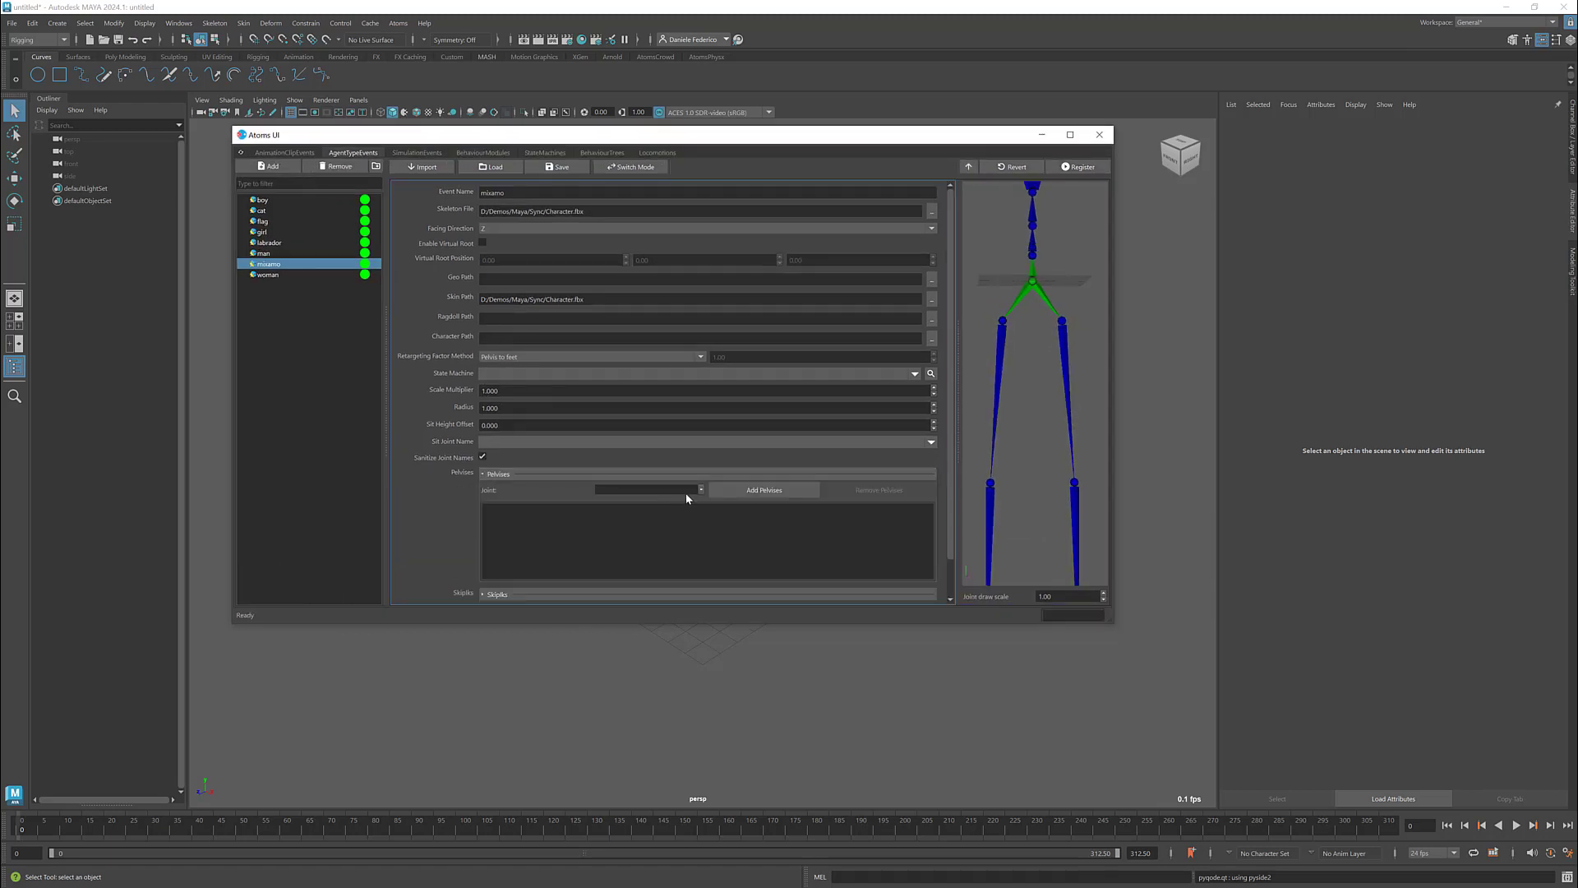
left_click(685, 489)
left_click(653, 516)
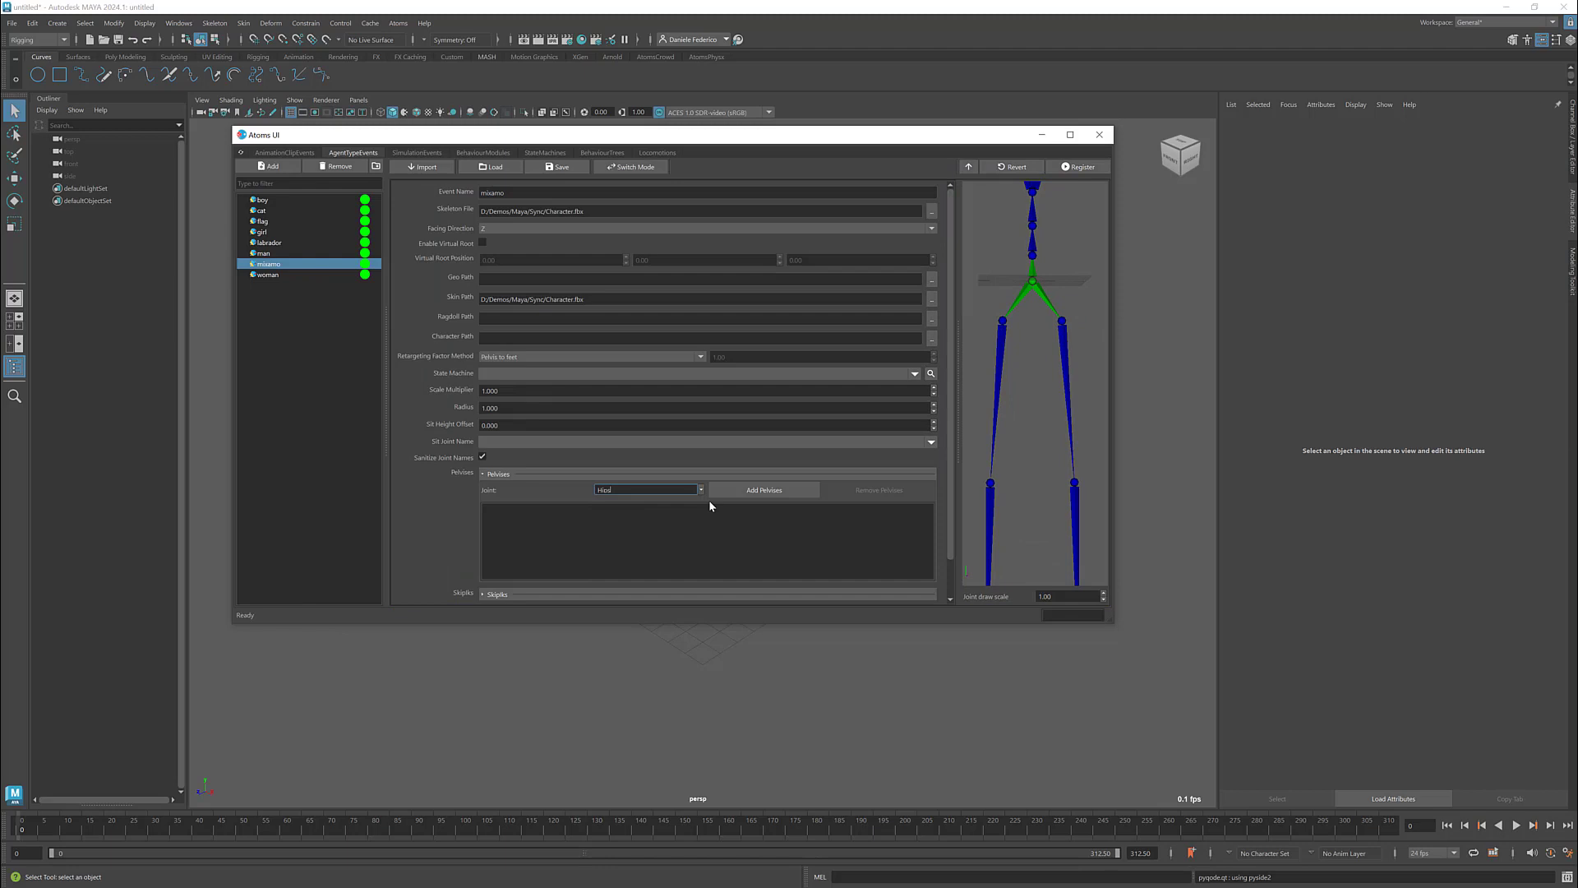
left_click(758, 492)
scroll(1064, 358, "down", 5)
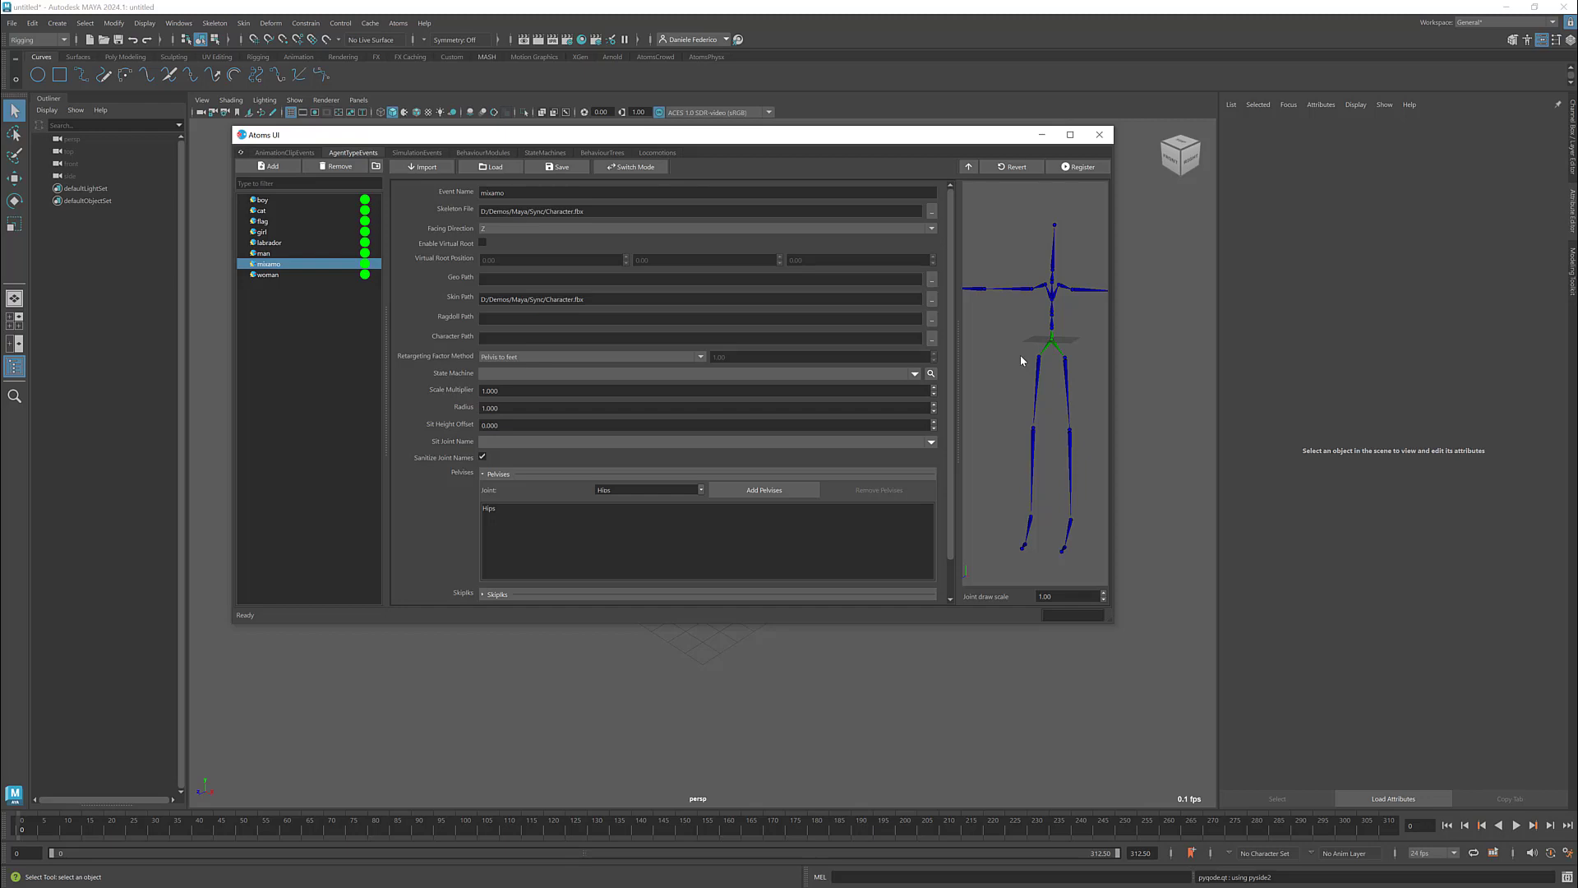
Add an animation clip event in GUI mode named ride, using D:/Demos/Maya/Sync/Male Sitting Pose.fbx as its clip
left_click(284, 152)
left_click(269, 166)
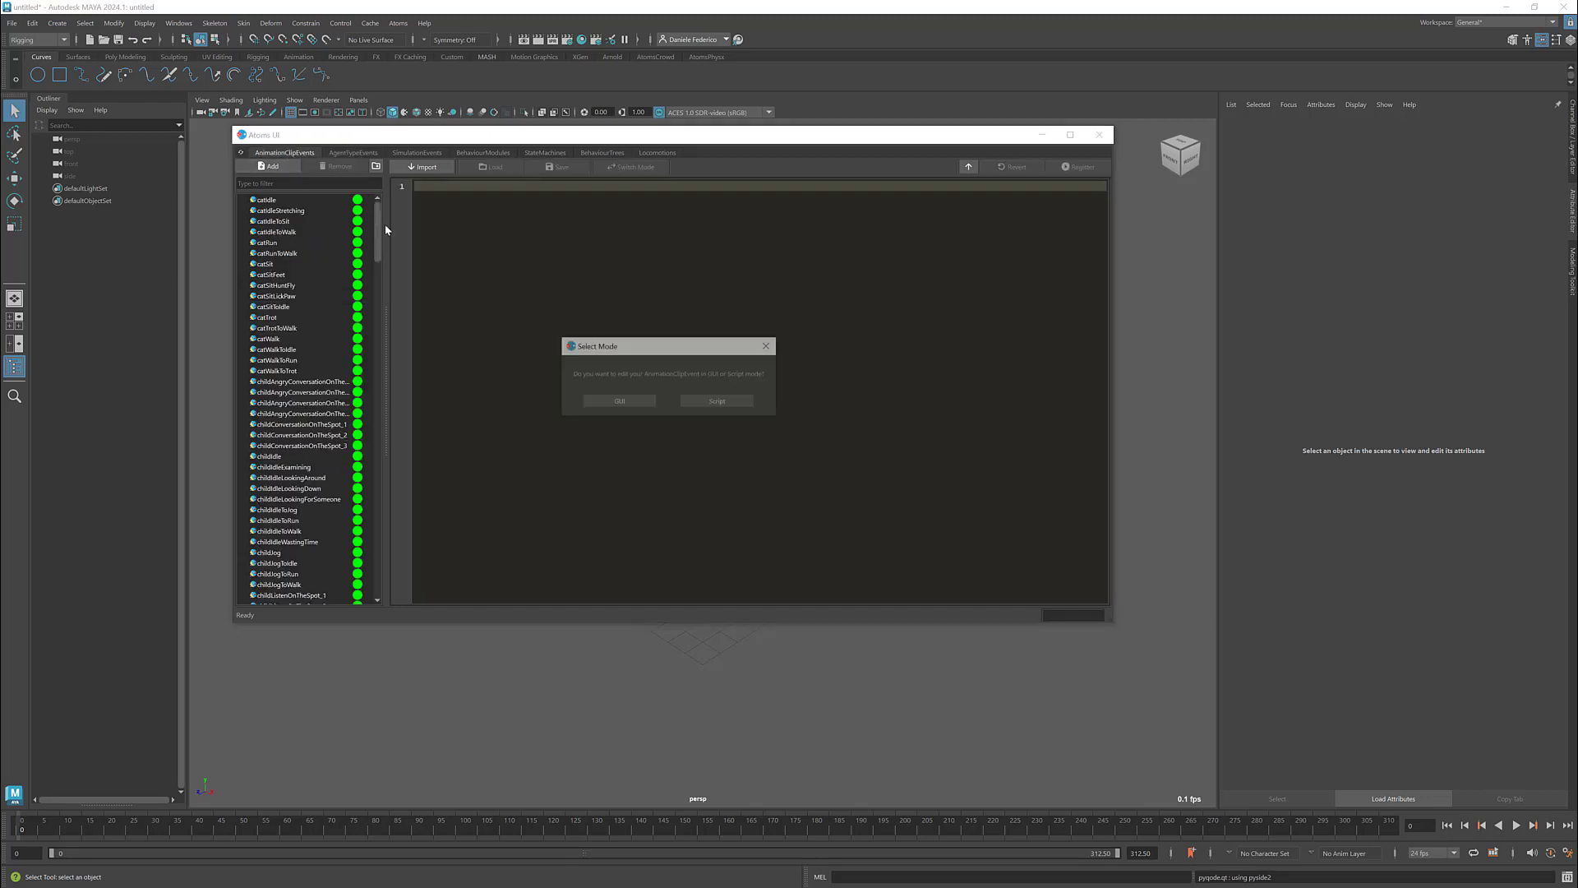
left_click(633, 406)
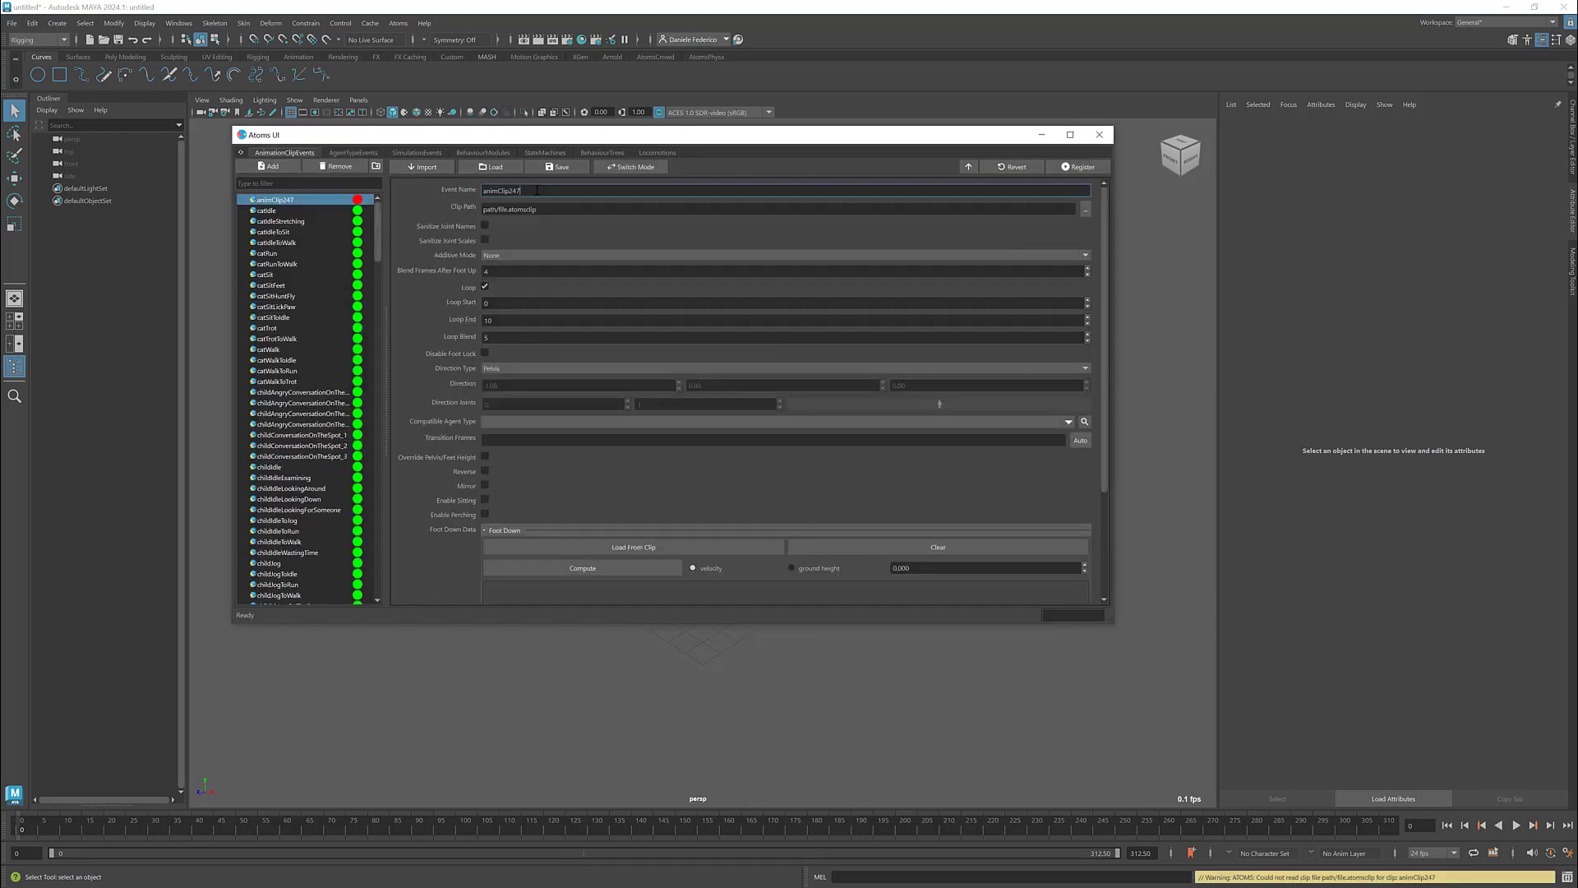
double_click(537, 190)
type("ric")
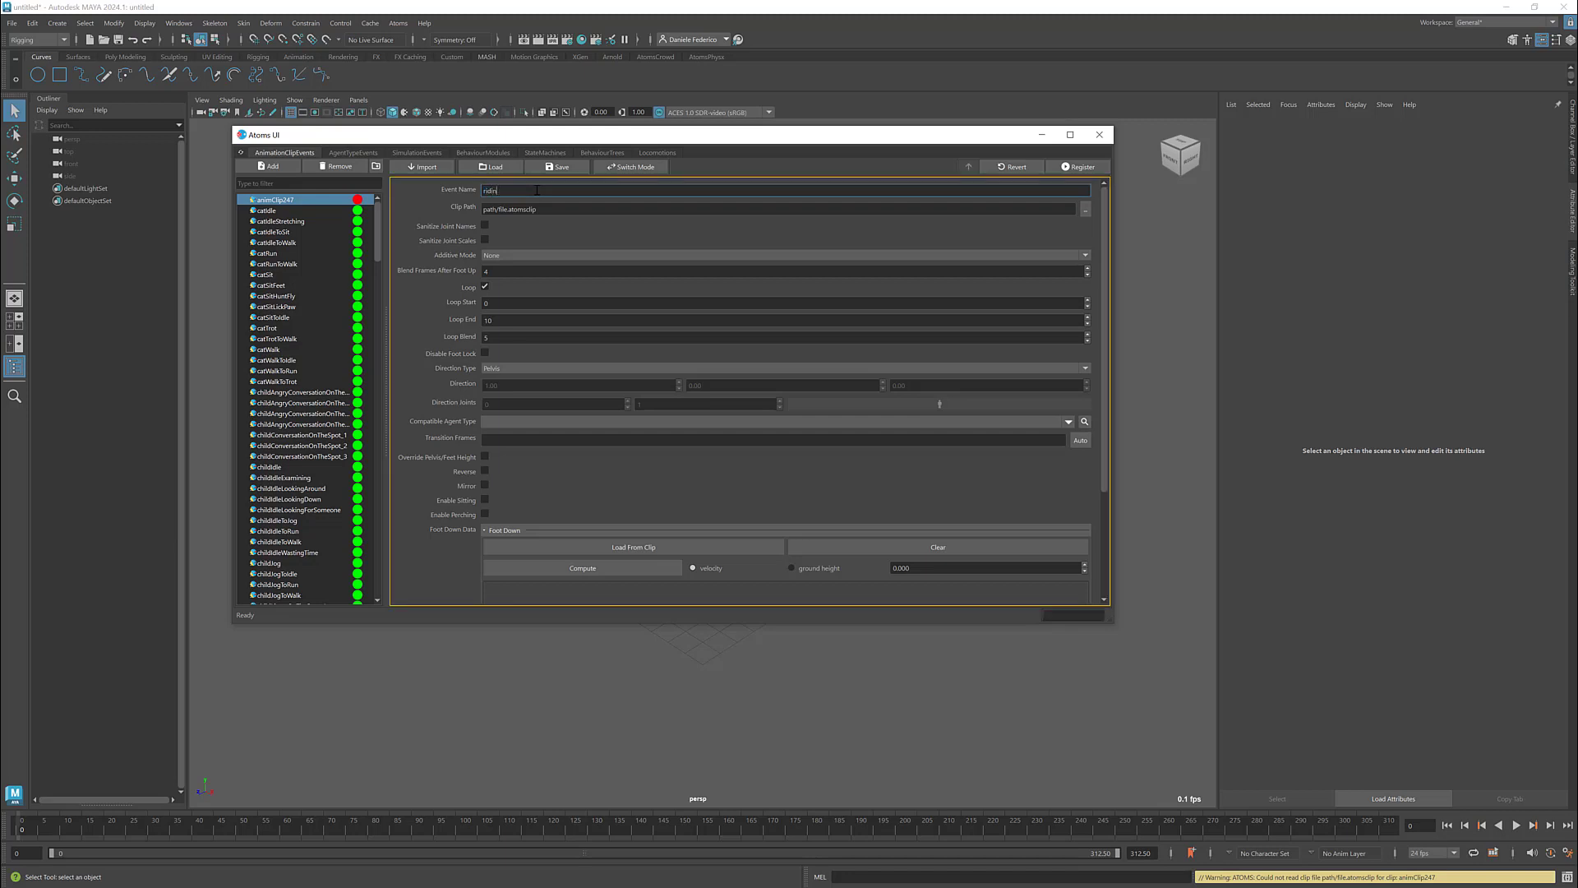
type("e")
key("Tab")
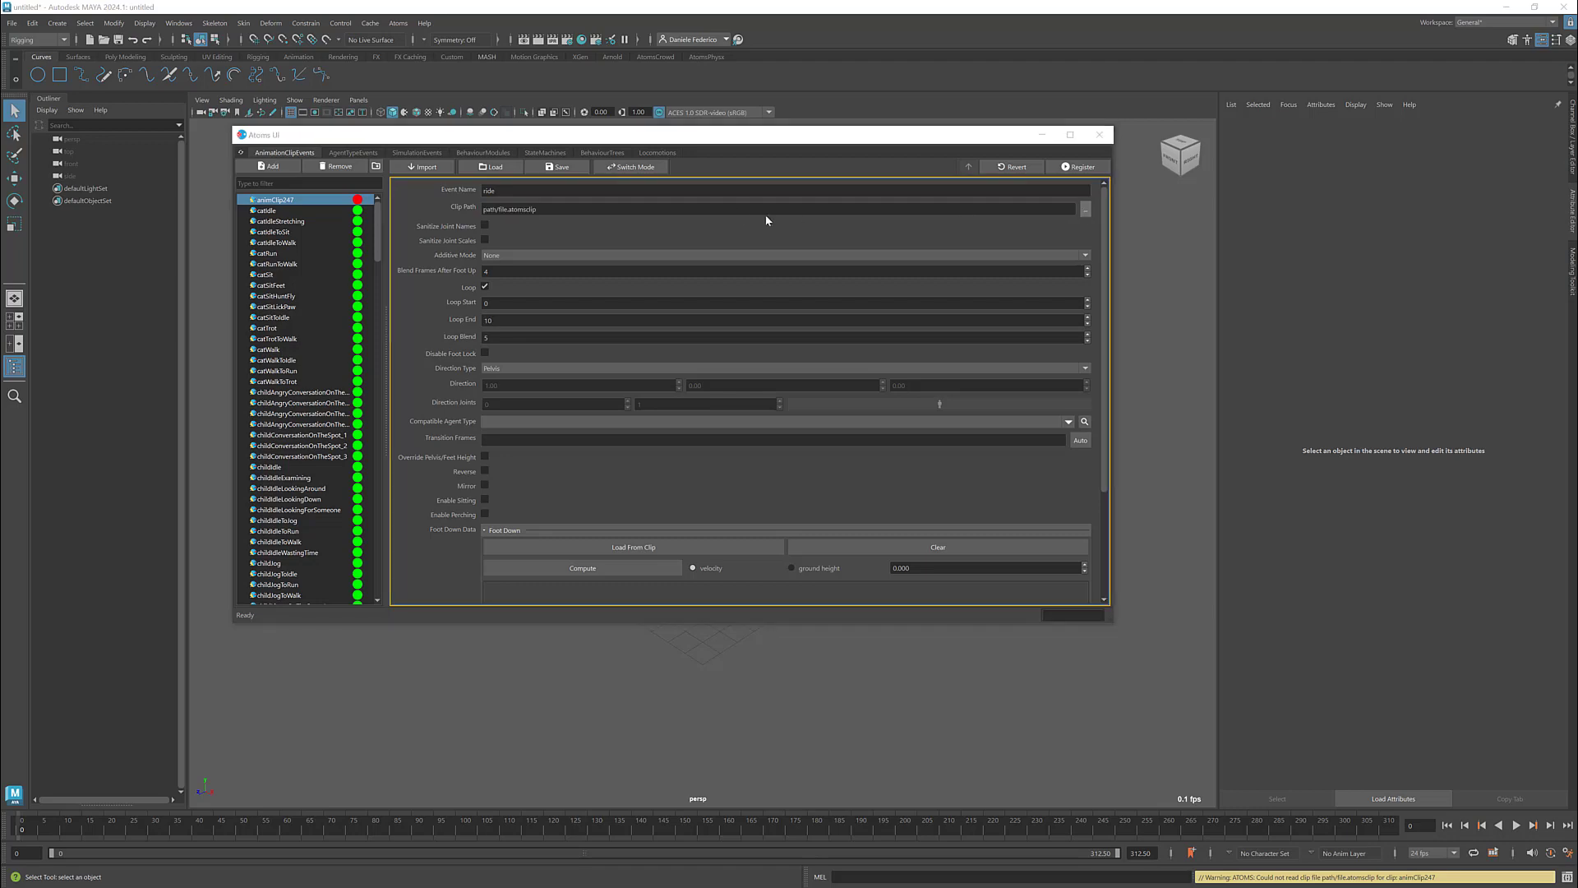
left_click(1084, 209)
double_click(493, 277)
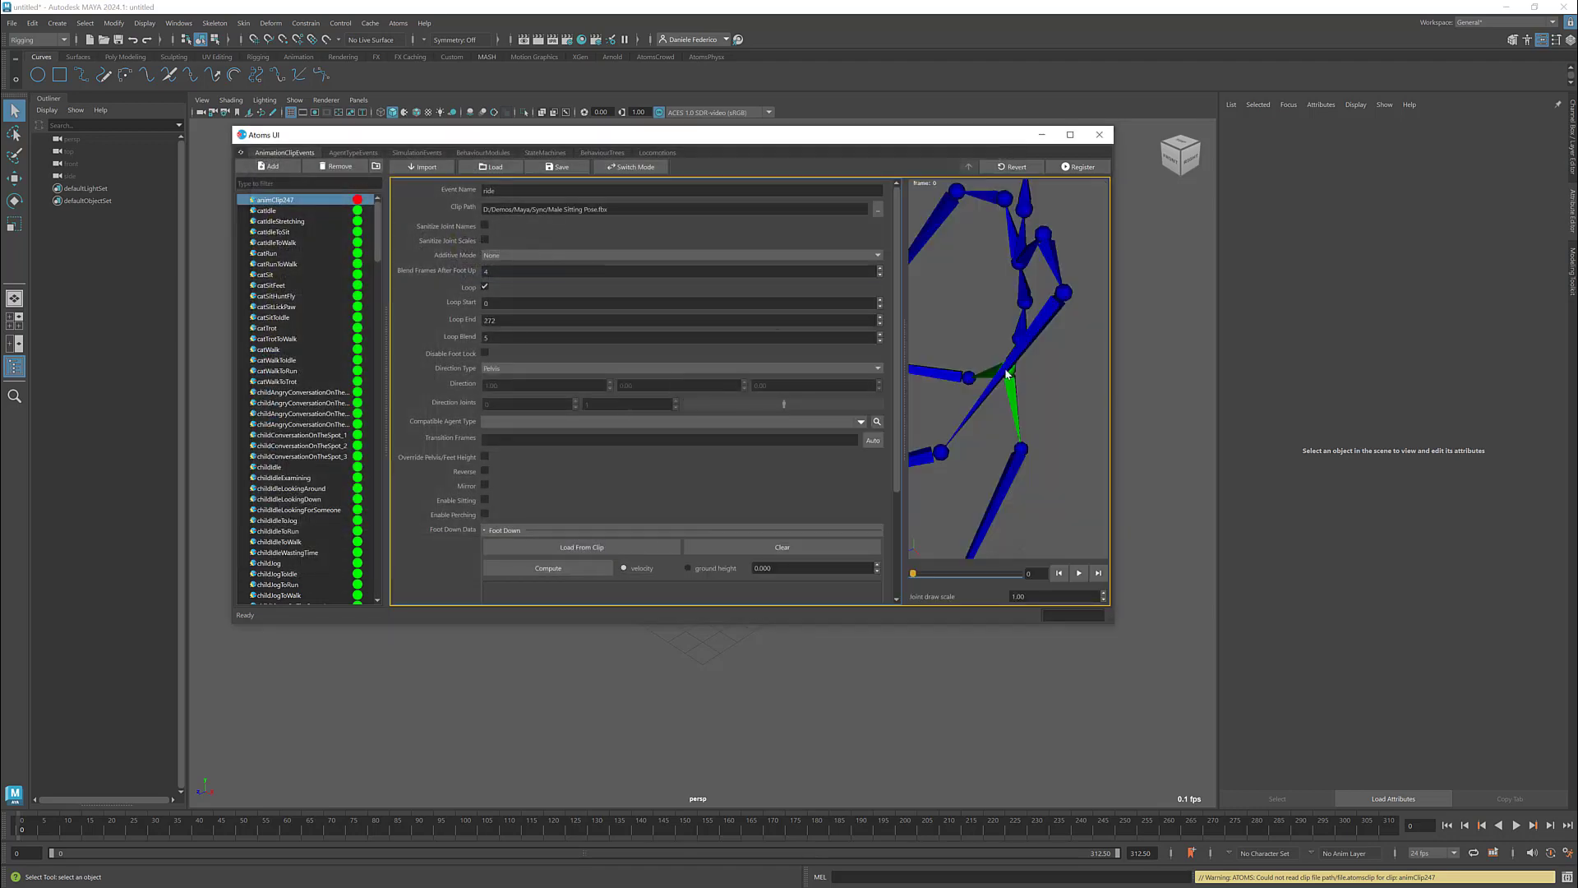
Set the ride clip's direction type to Static with the direction 0, 0, 1
left_click(875, 368)
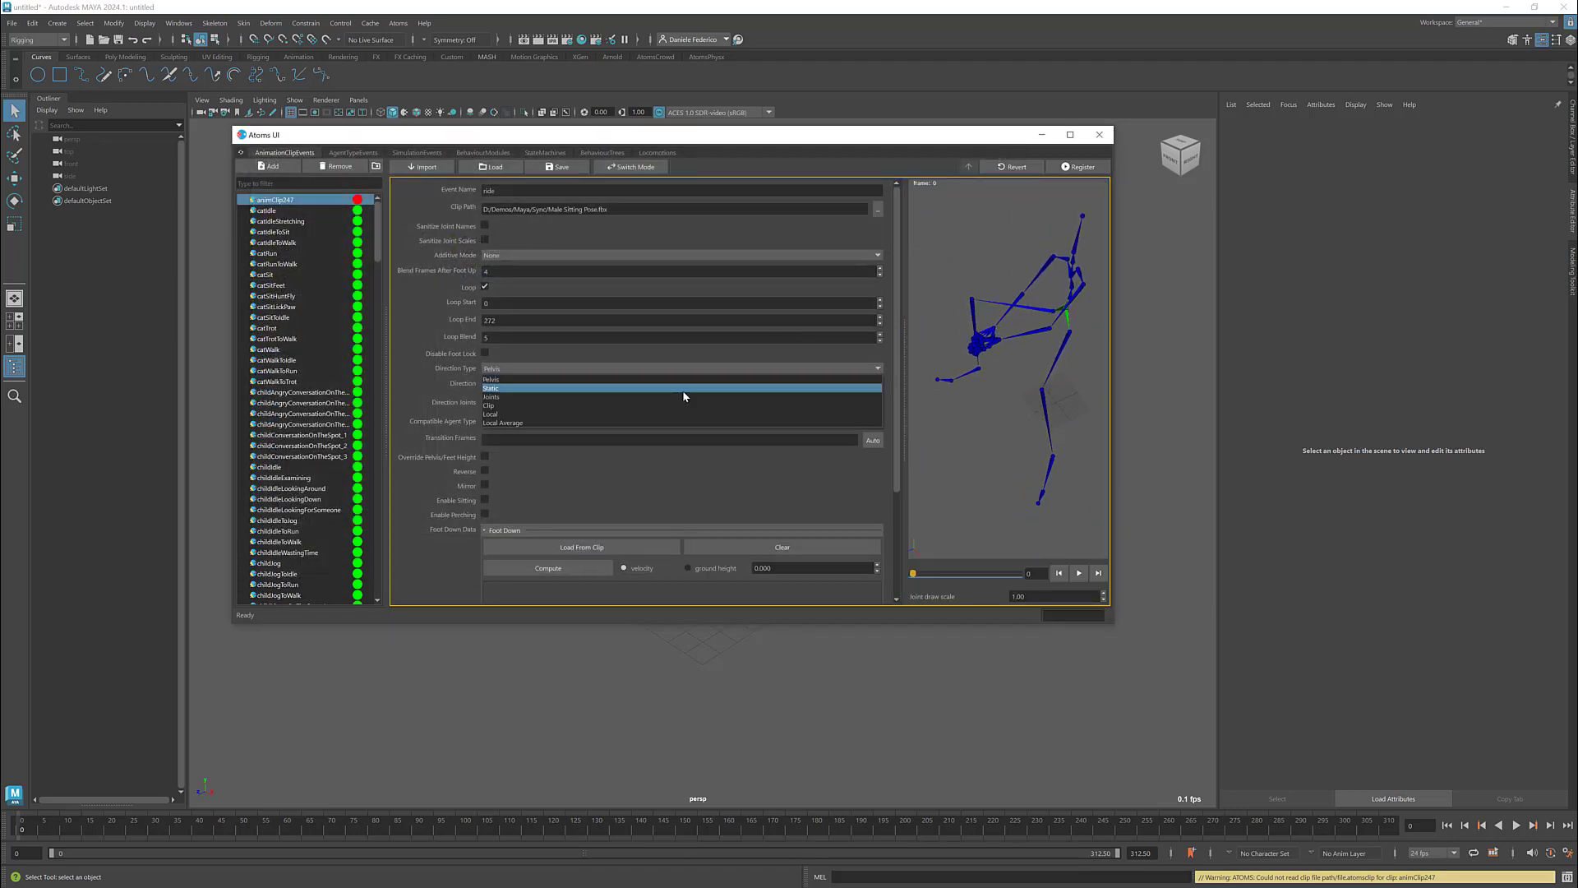
left_click(669, 389)
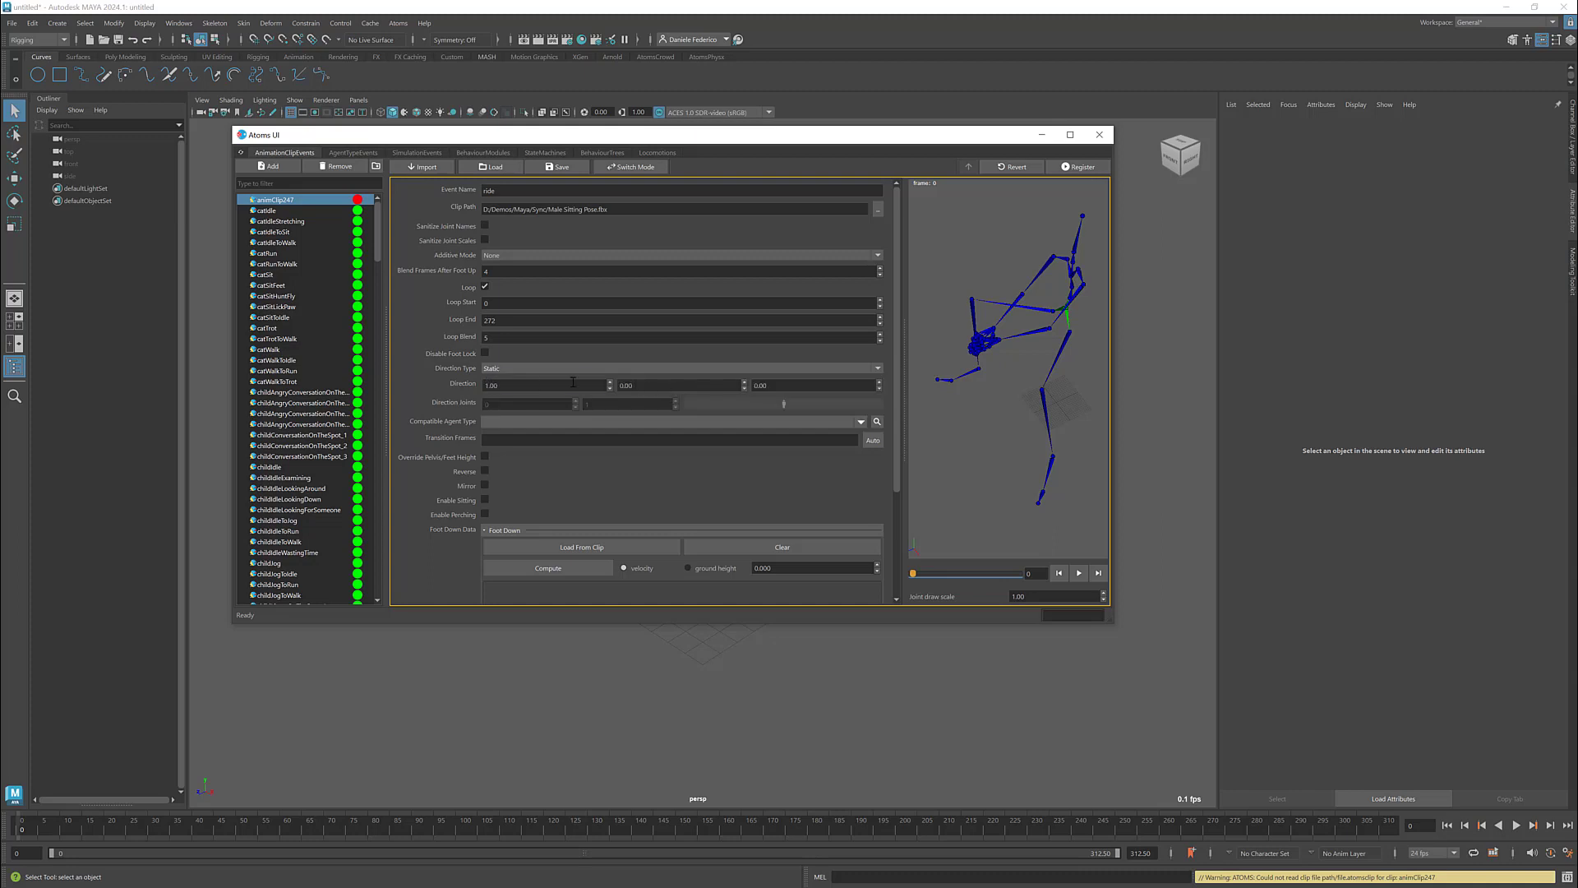
double_click(573, 382)
type("0")
key("Tab")
key("Tab")
type("1")
key("Tab")
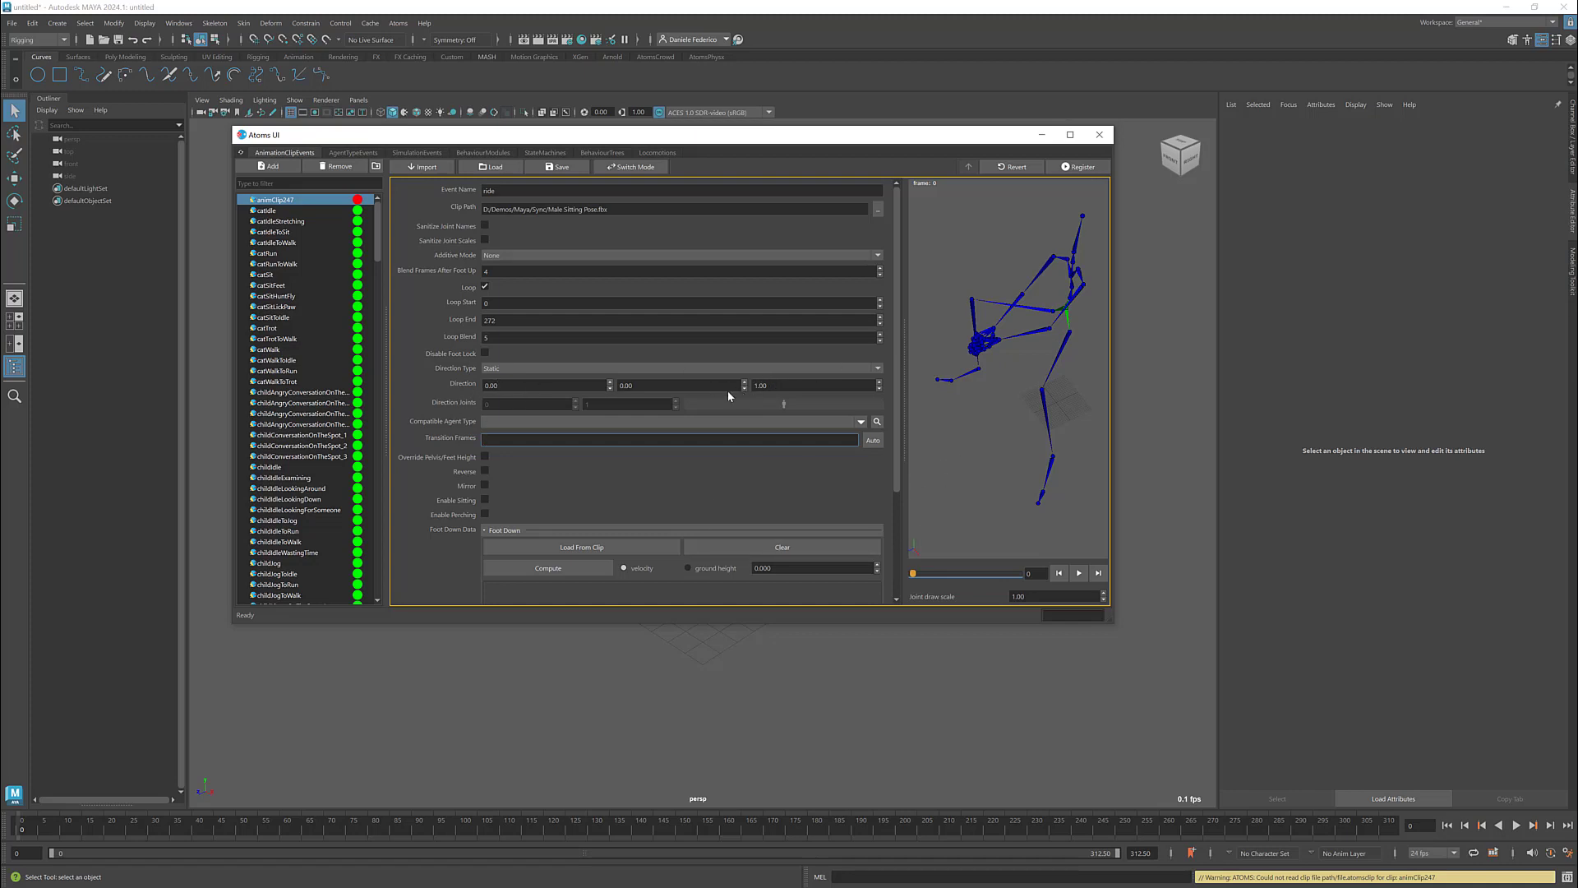
Enable Sanitize Joint Names for the ride clip, set its compatible agent type to mixamo, and register it
left_click(485, 227)
left_click(860, 422)
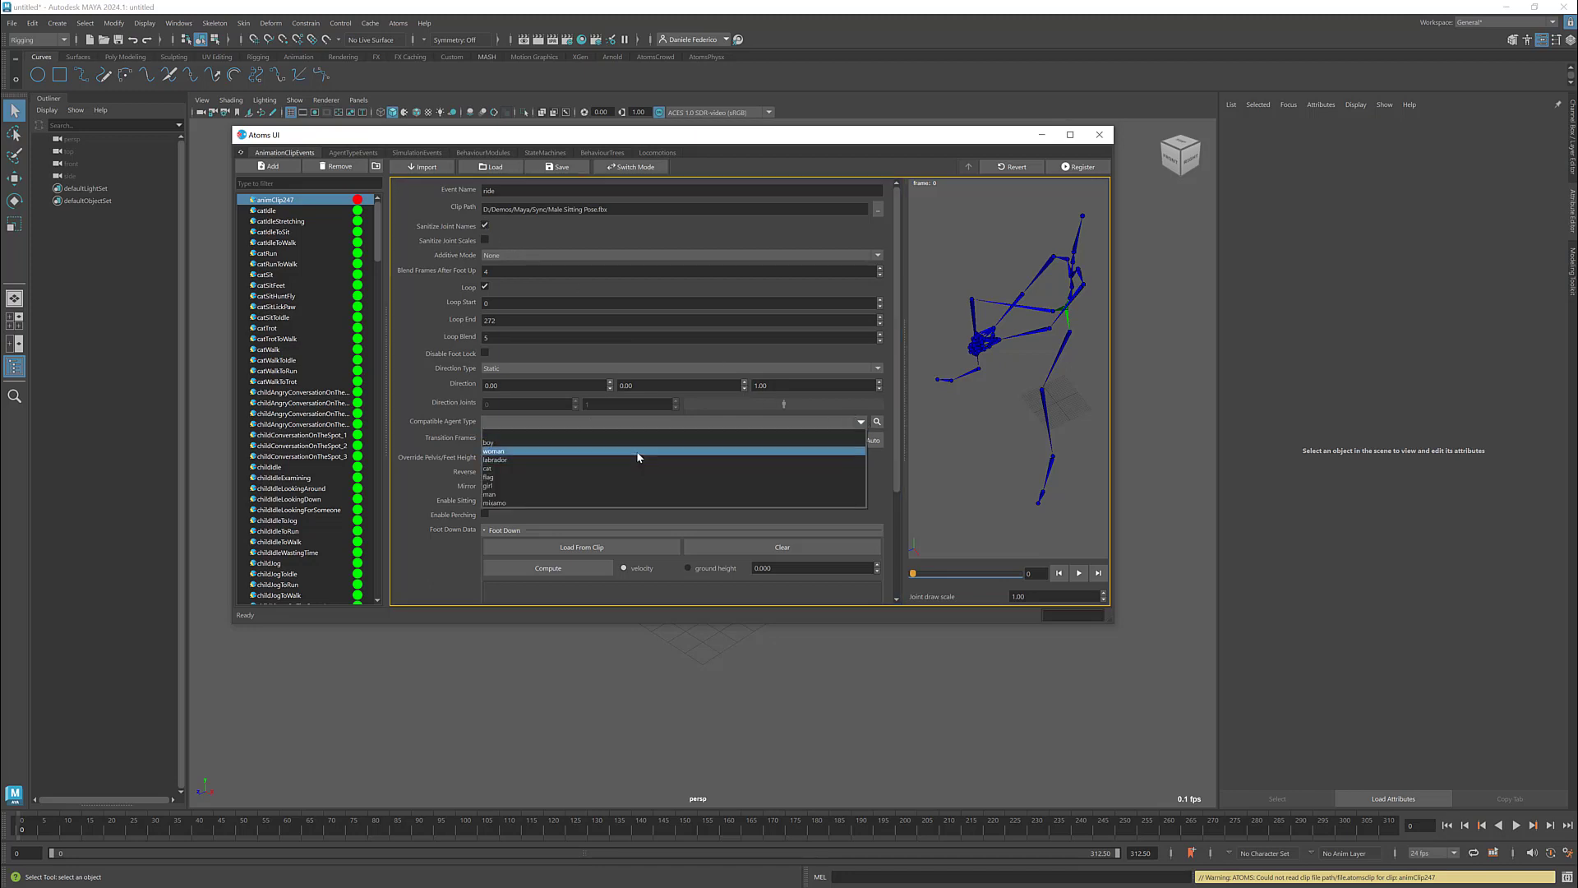
left_click(587, 502)
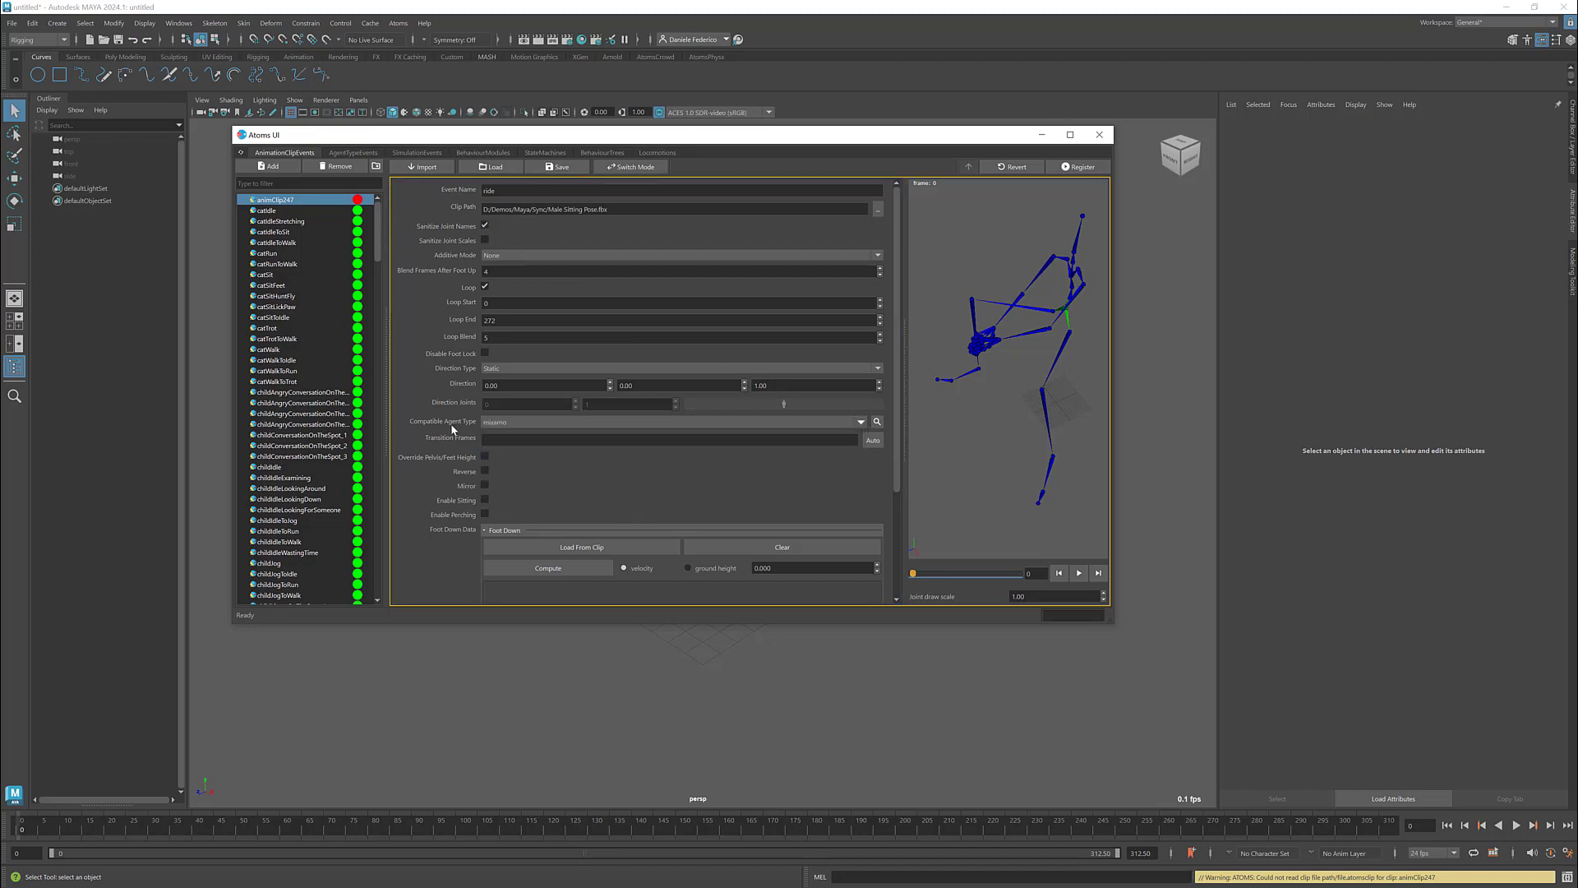
left_click(1076, 167)
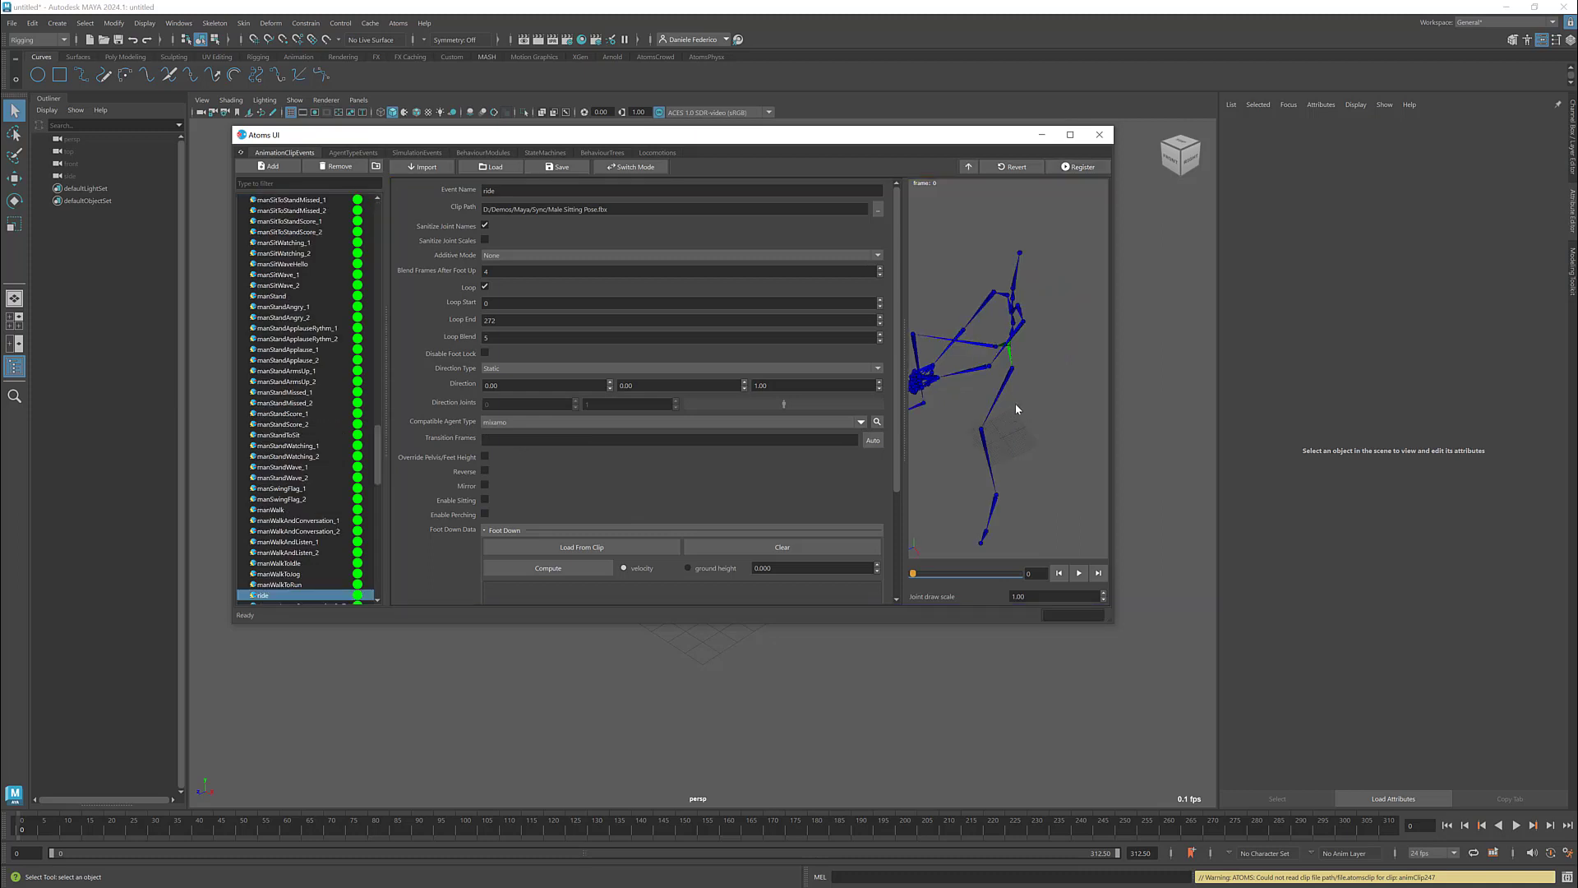
right_click_drag(1016, 403, 983, 401, "alt")
middle_click_drag(983, 401, 1027, 392, "alt")
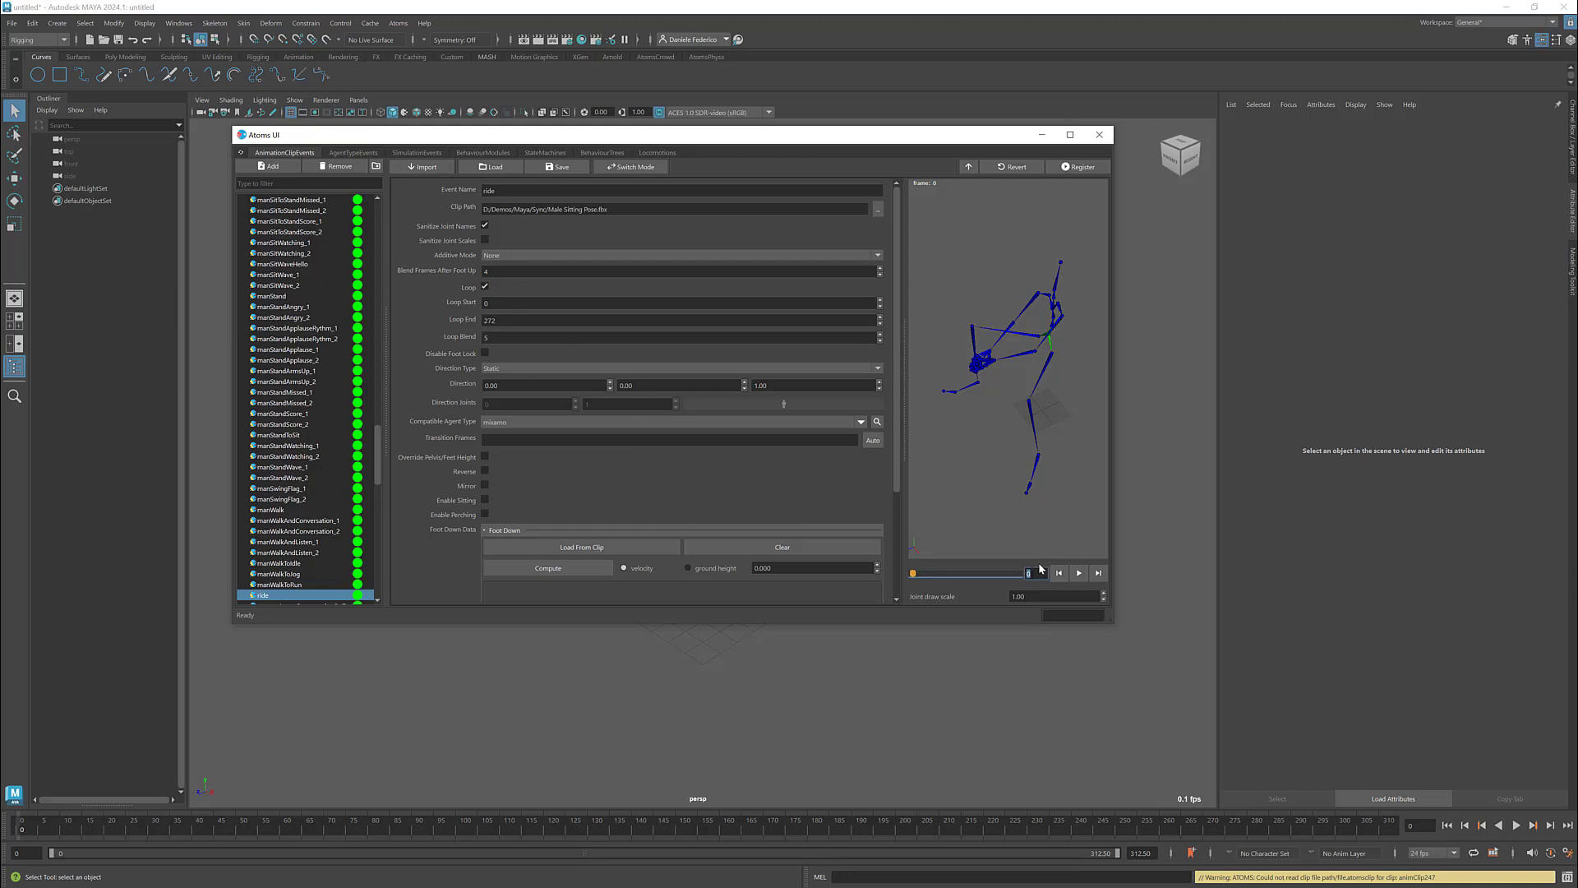
key("Return")
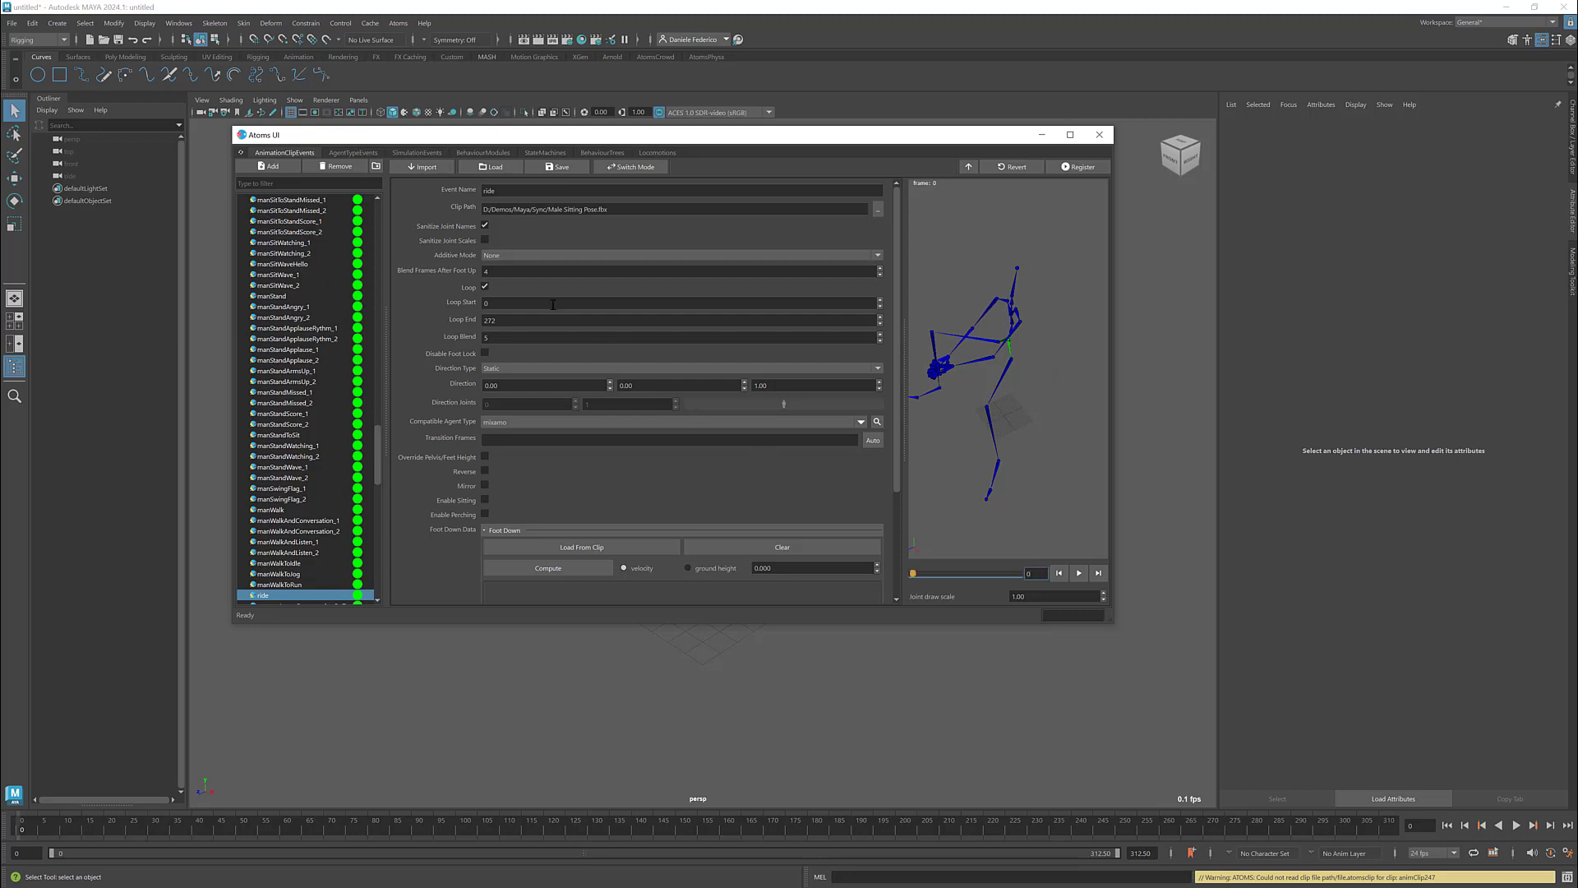
left_click(353, 153)
Move the Atoms UI window off the viewport and create an agent group with a gridLayout behaviour module
left_click_drag(419, 140, 1577, 133)
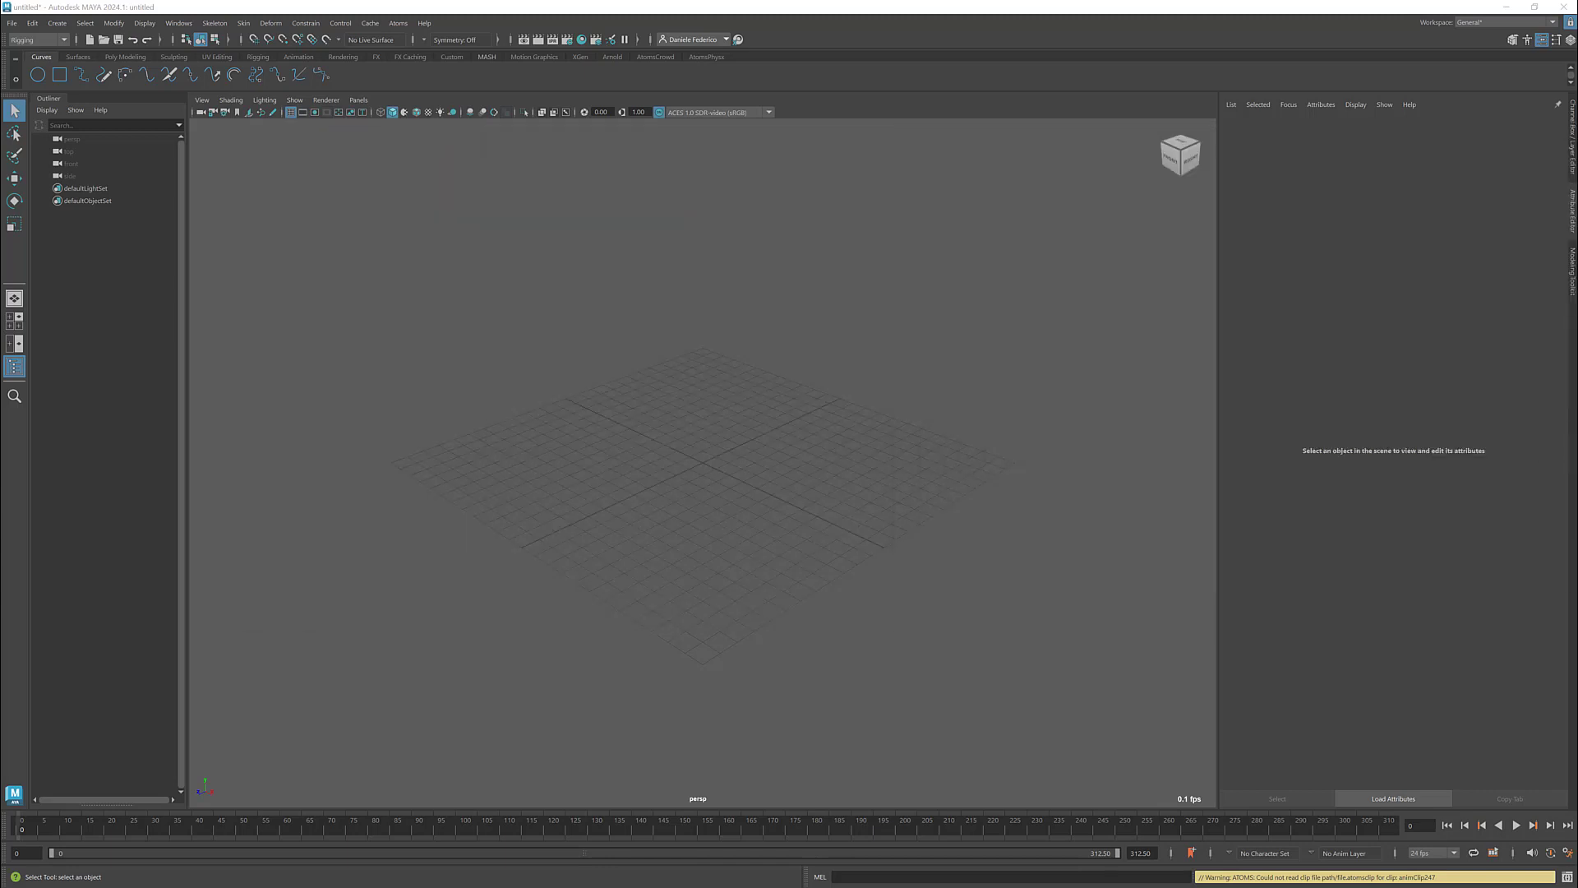
left_click(397, 23)
left_click(428, 170)
left_click(1286, 325)
left_click(1252, 336)
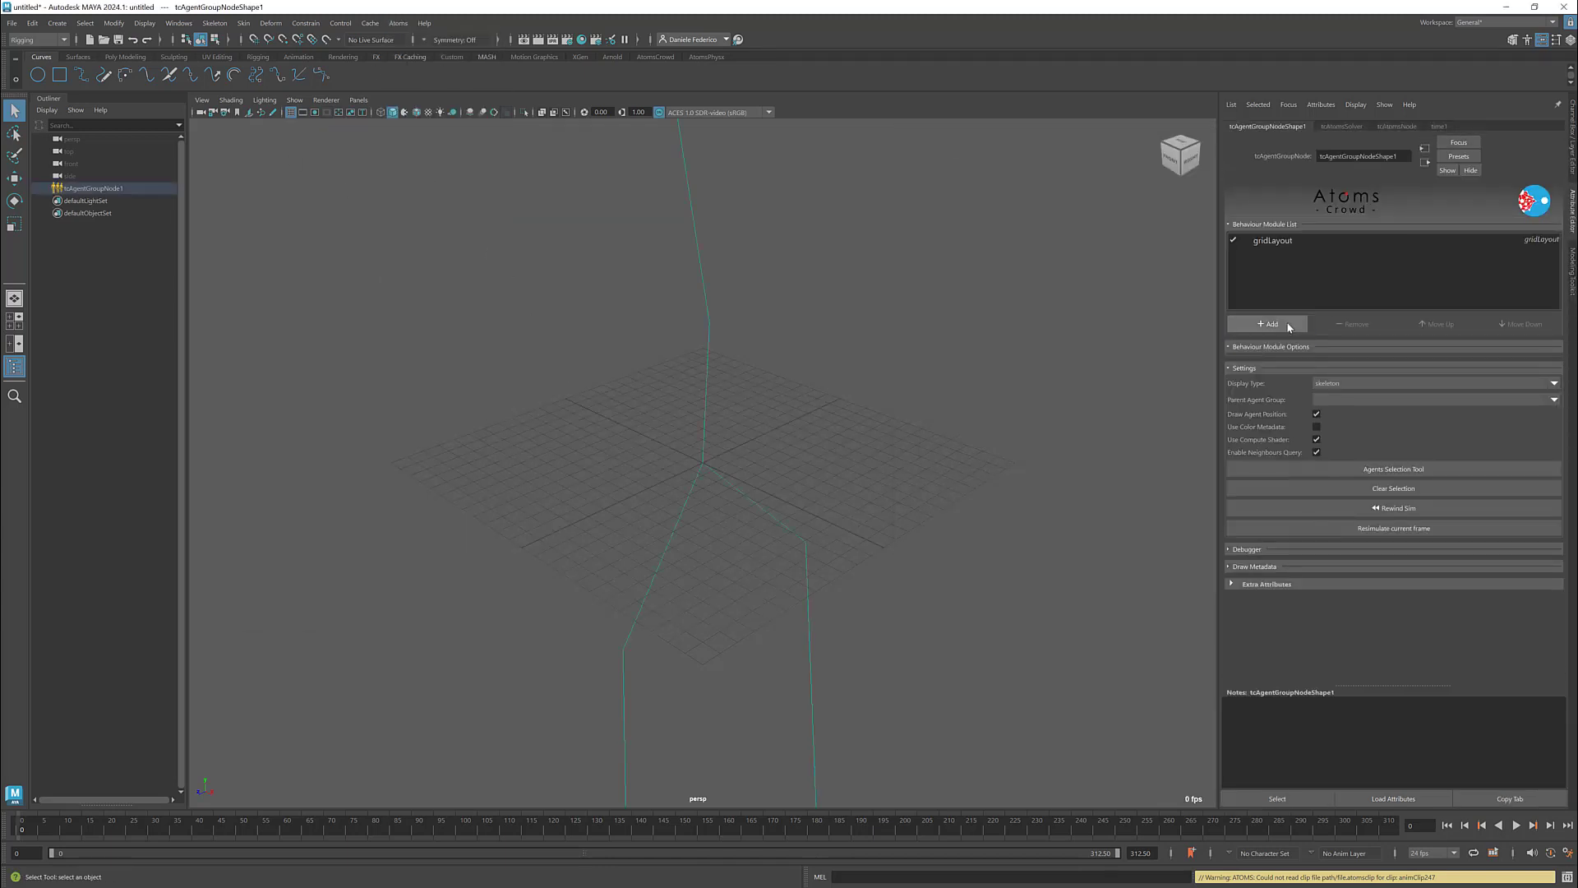
Set the gridLayout module's agent type to labrador
left_click(1529, 383)
left_click(1257, 254)
left_click(1303, 241)
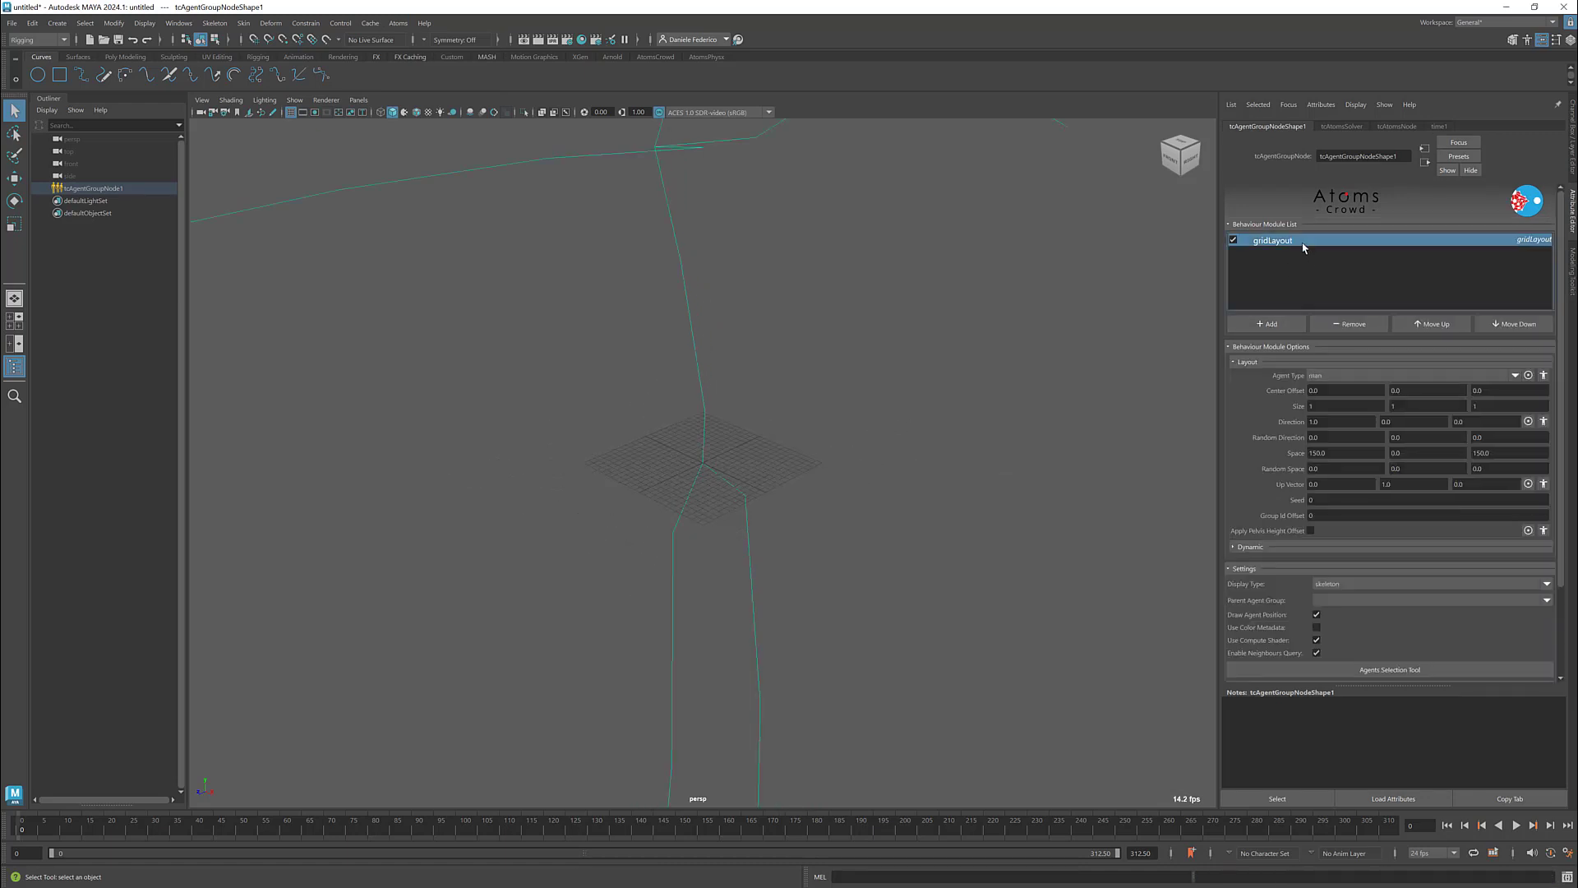
left_click(1512, 375)
left_click(1420, 429)
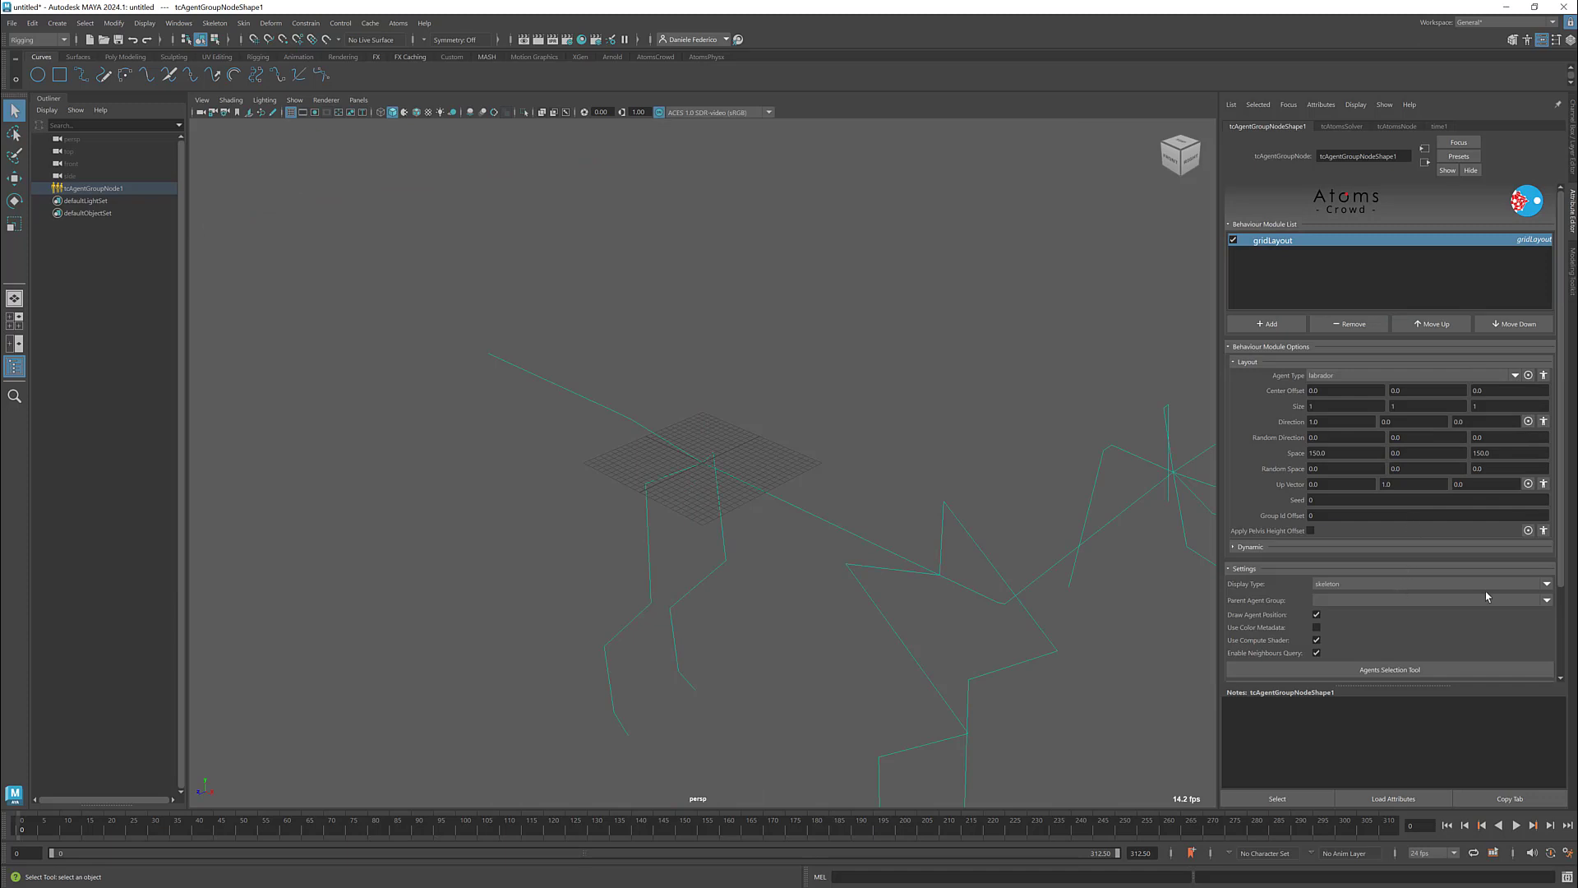
Display the agent group as skin, frame the dog in the viewport, and turn on textured shading
left_click(1548, 583)
left_click(1331, 617)
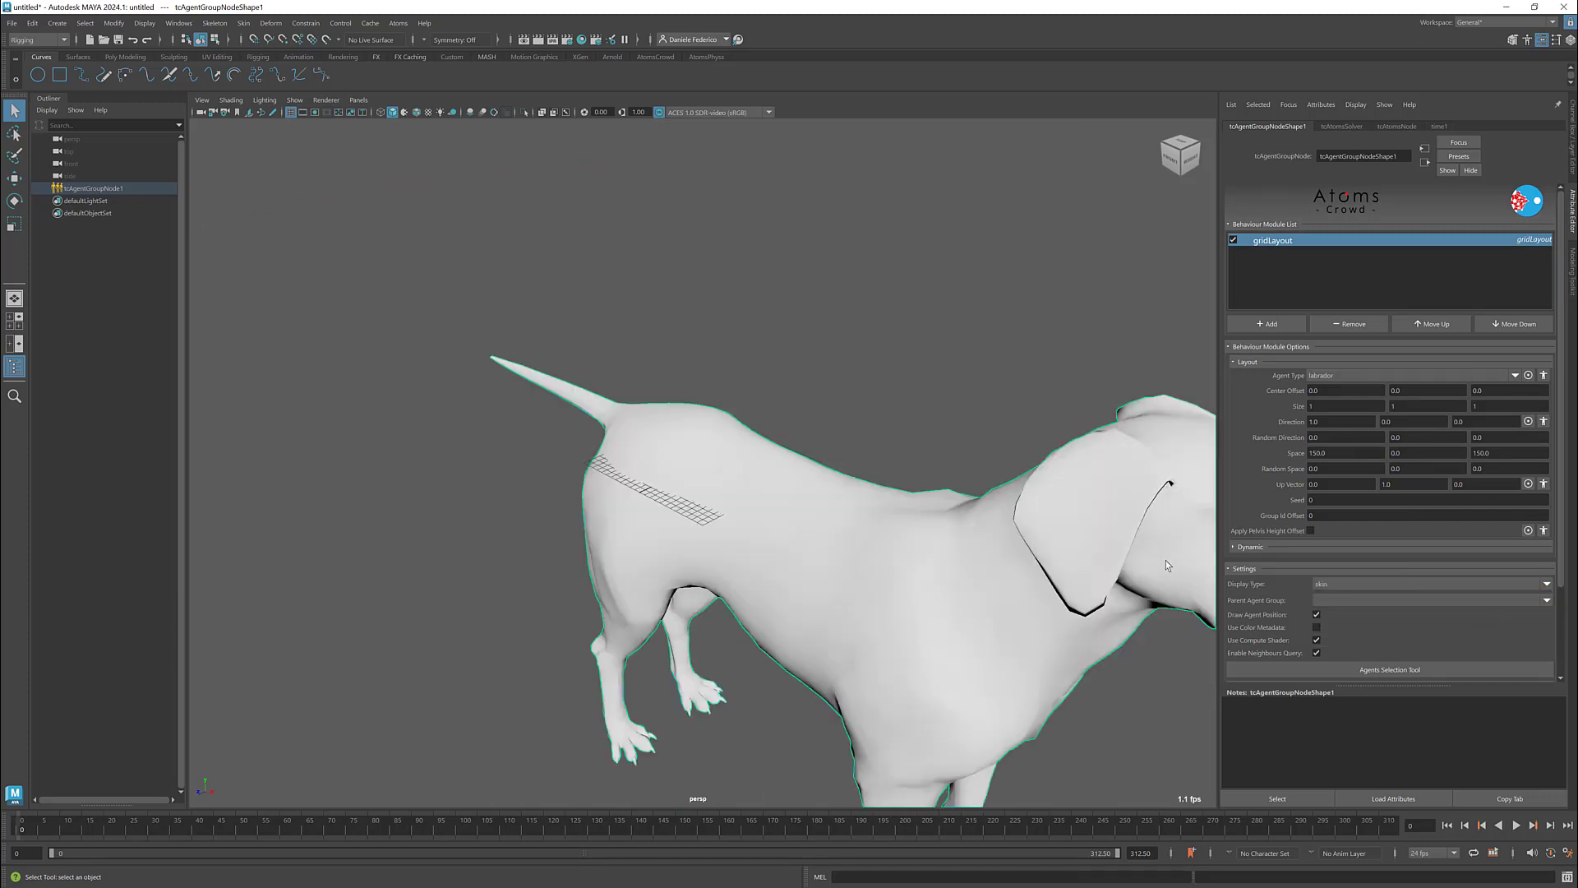
key("f")
scroll(651, 481, "down", 6)
key("6")
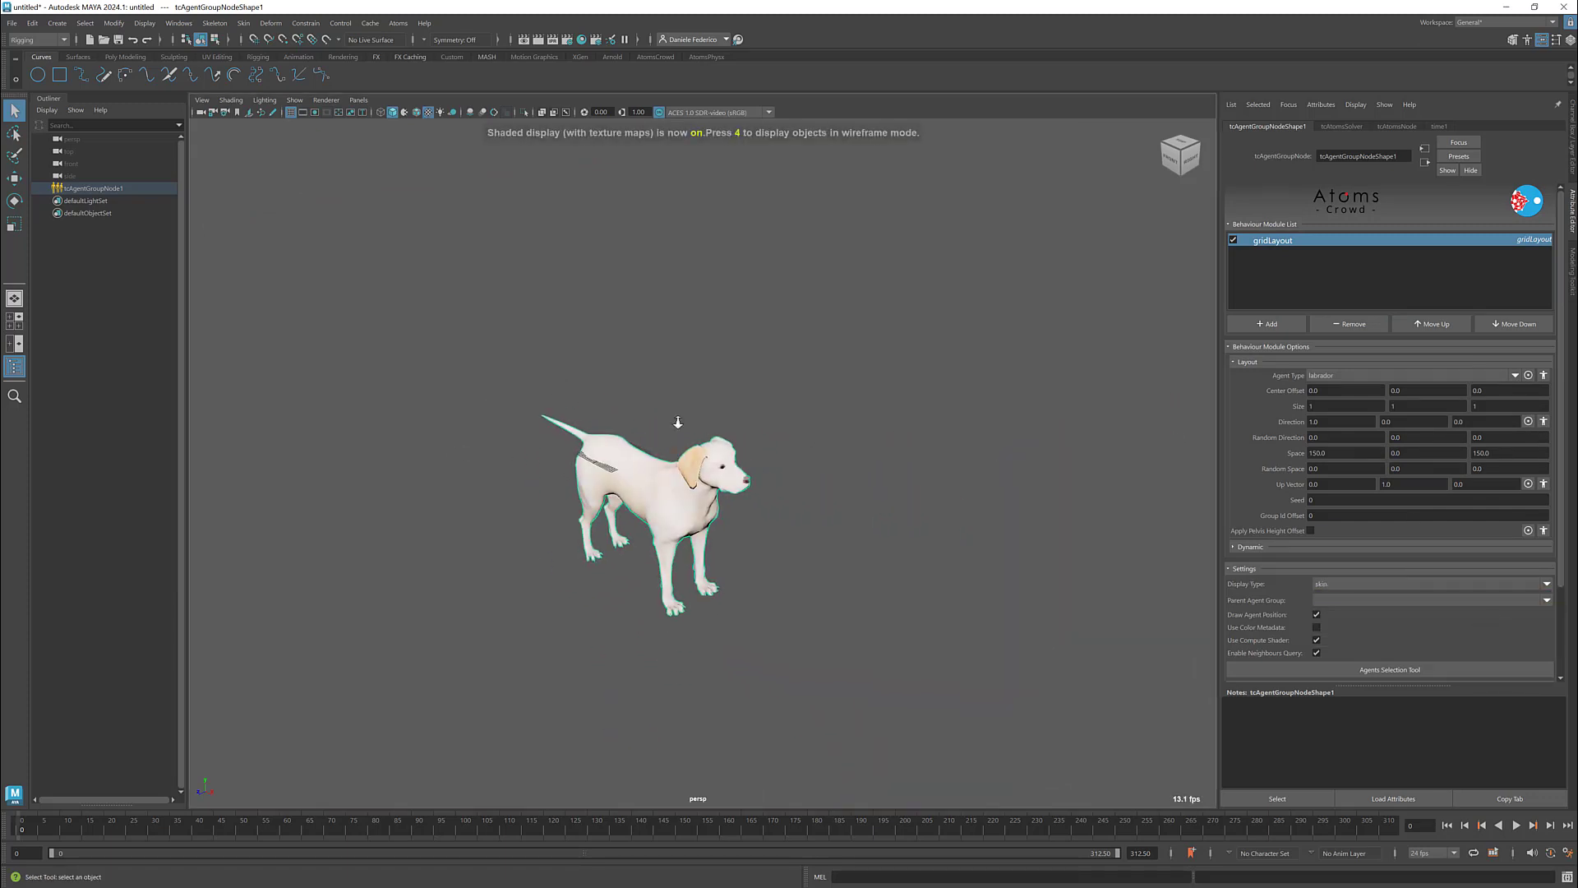
Create a polygon plane and scale it up into a large ground surface beneath the dog
left_click(57, 23)
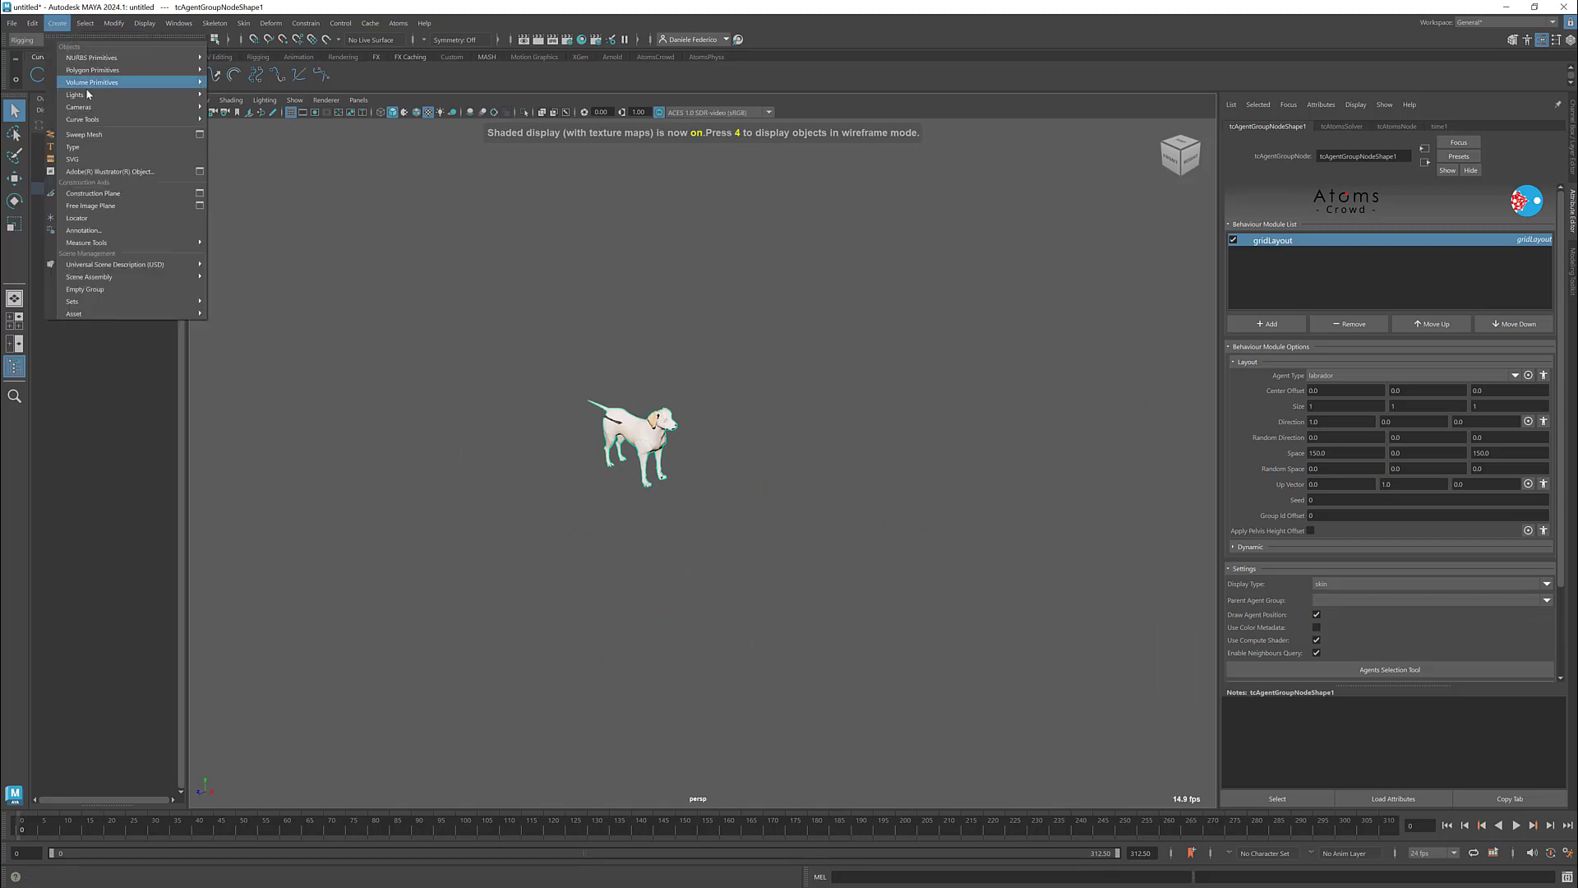
mouse_move(93, 73)
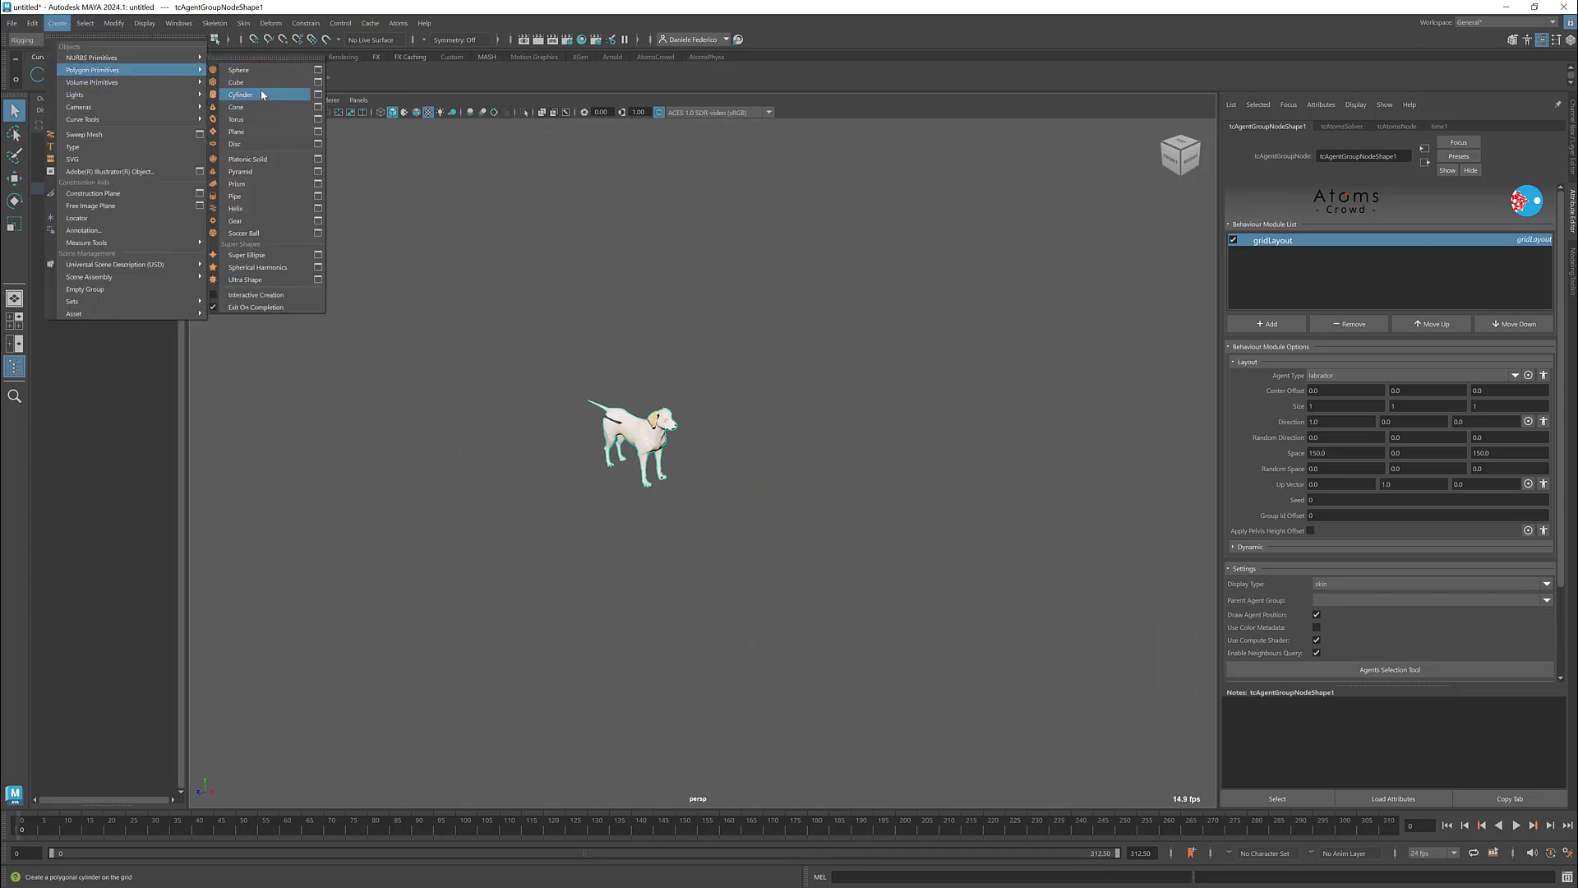
left_click(253, 140)
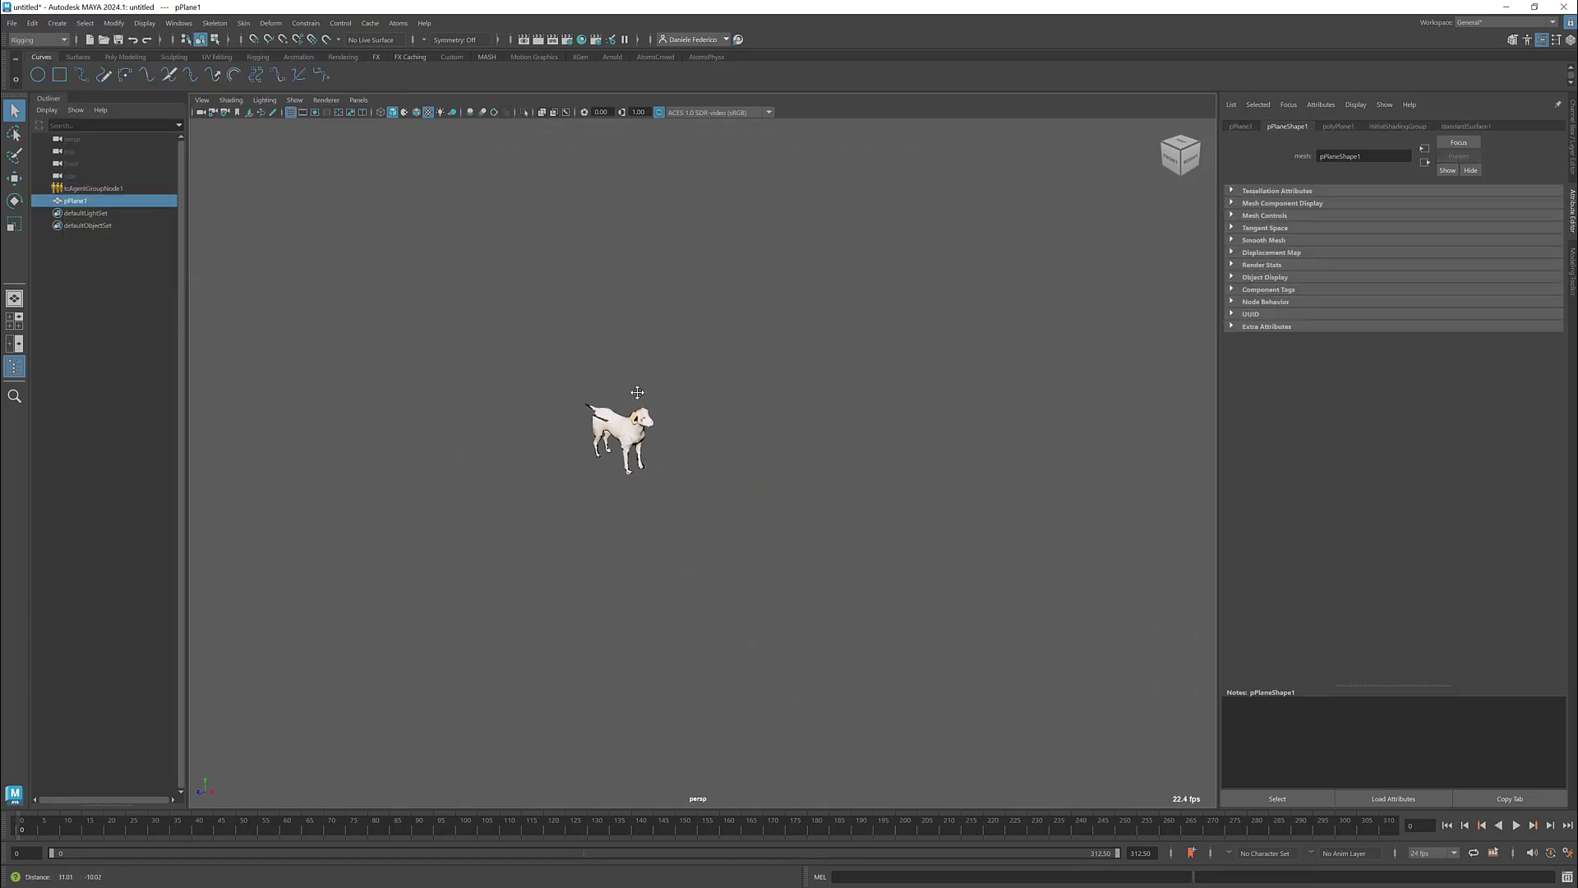
key("r")
left_click_drag(579, 415, 1052, 321)
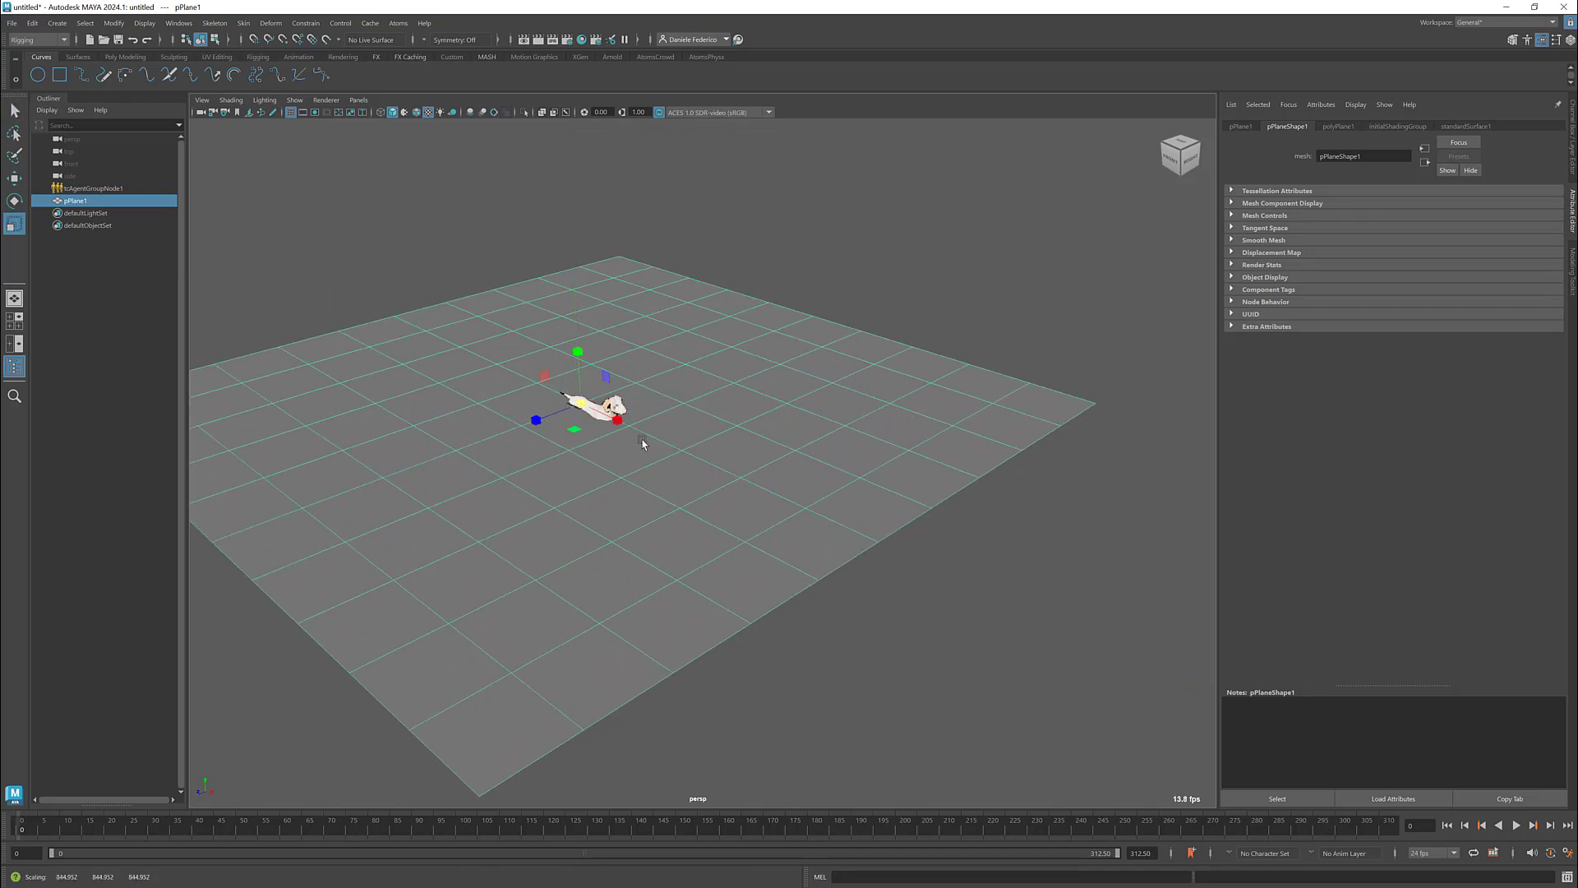
key("w")
left_click_drag(649, 434, 699, 448)
key("r")
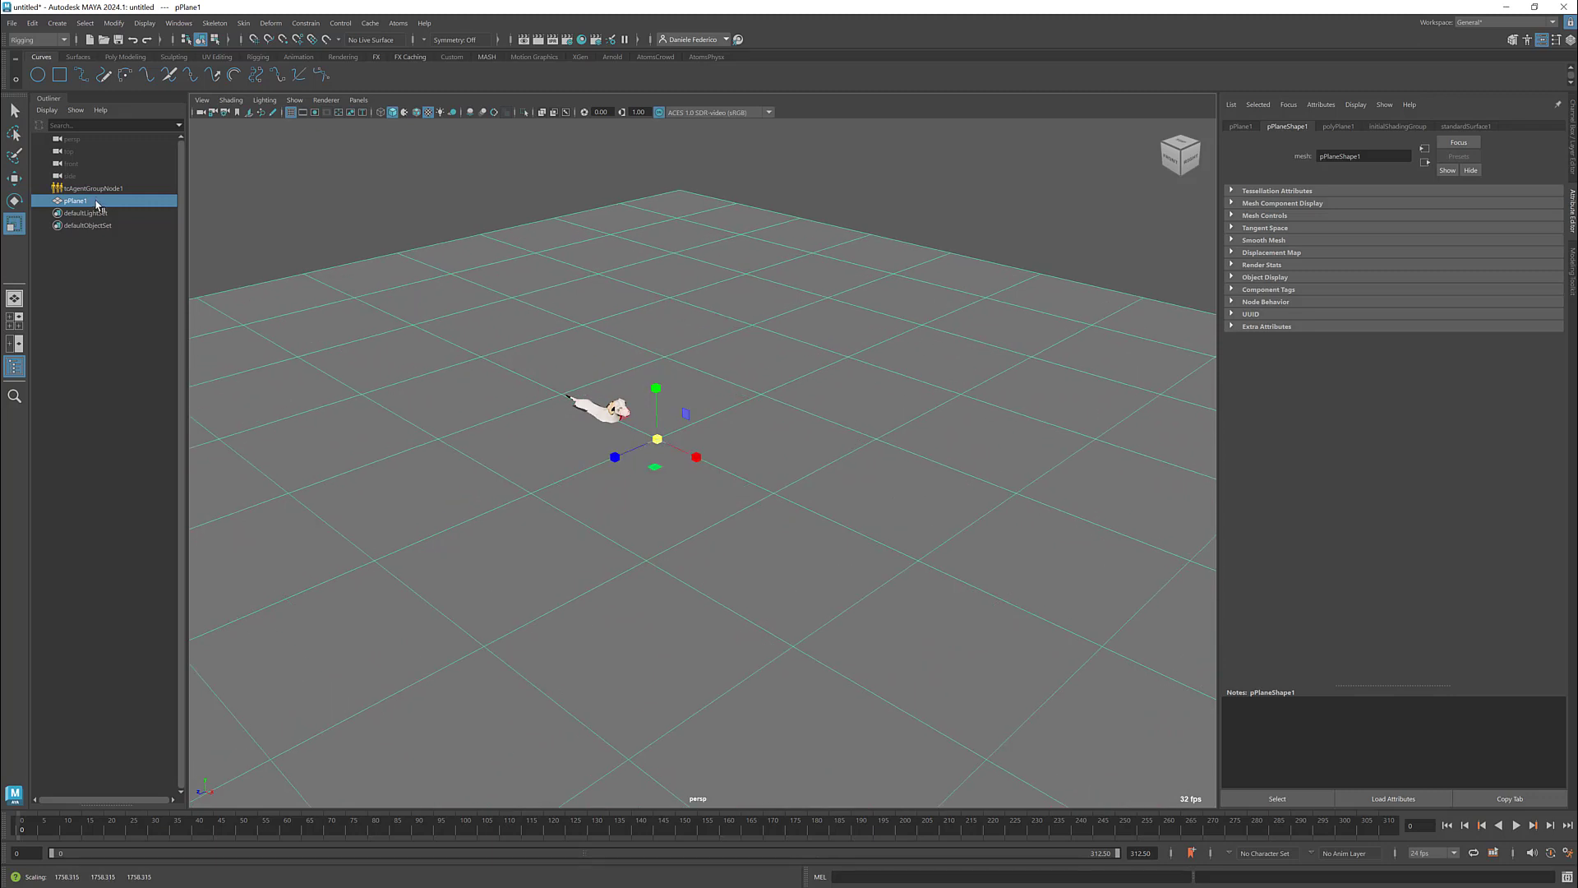
Add a height field named hf that uses the ground plane as its mesh
left_click(398, 23)
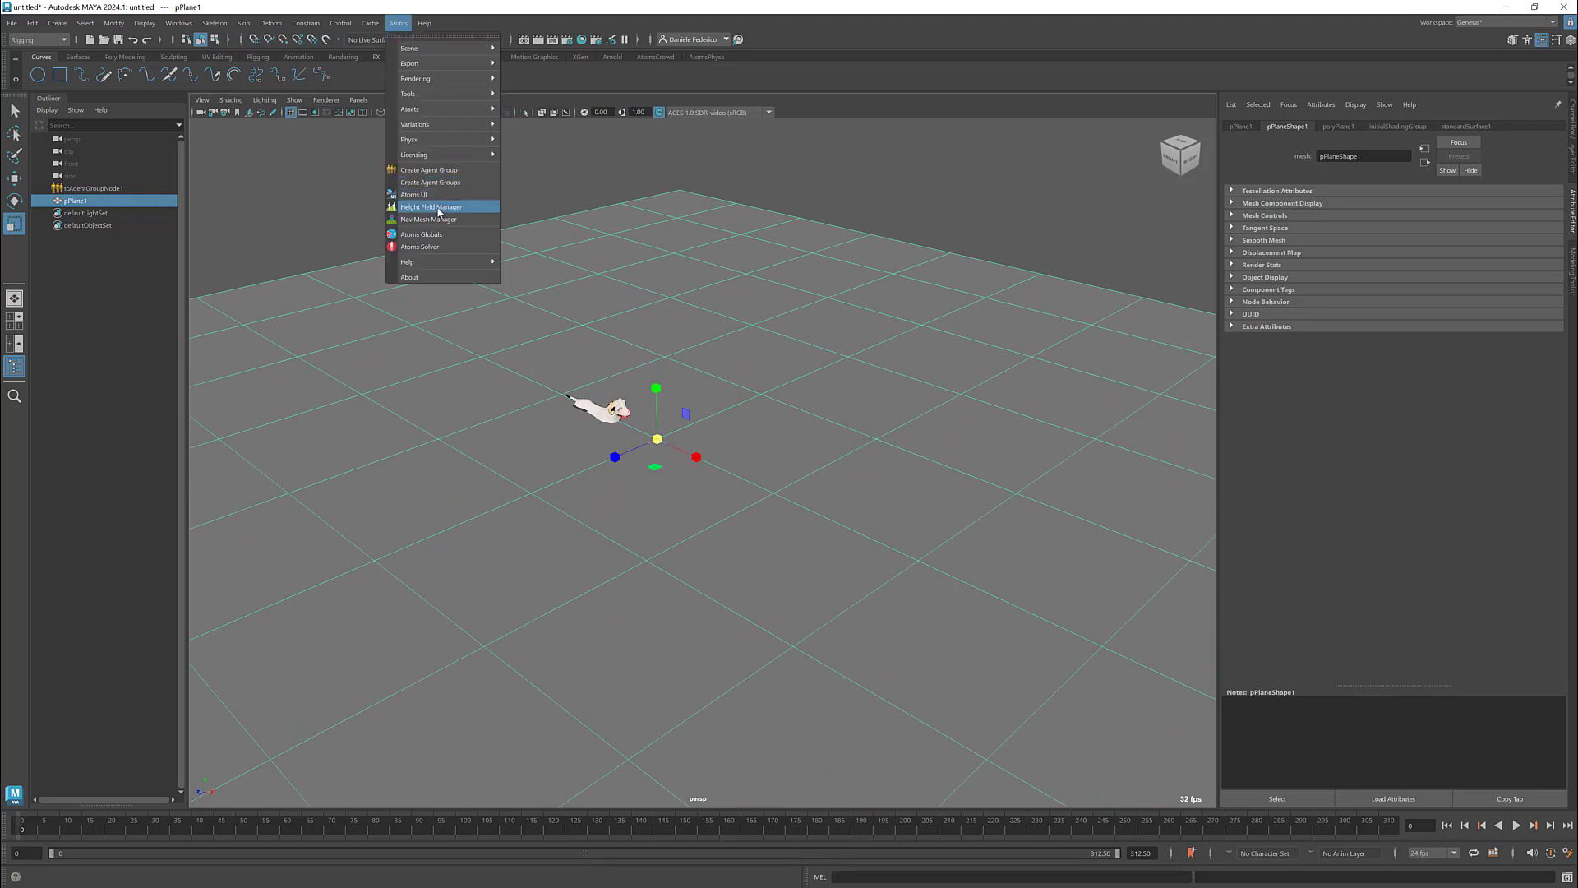
left_click(440, 210)
left_click(779, 548)
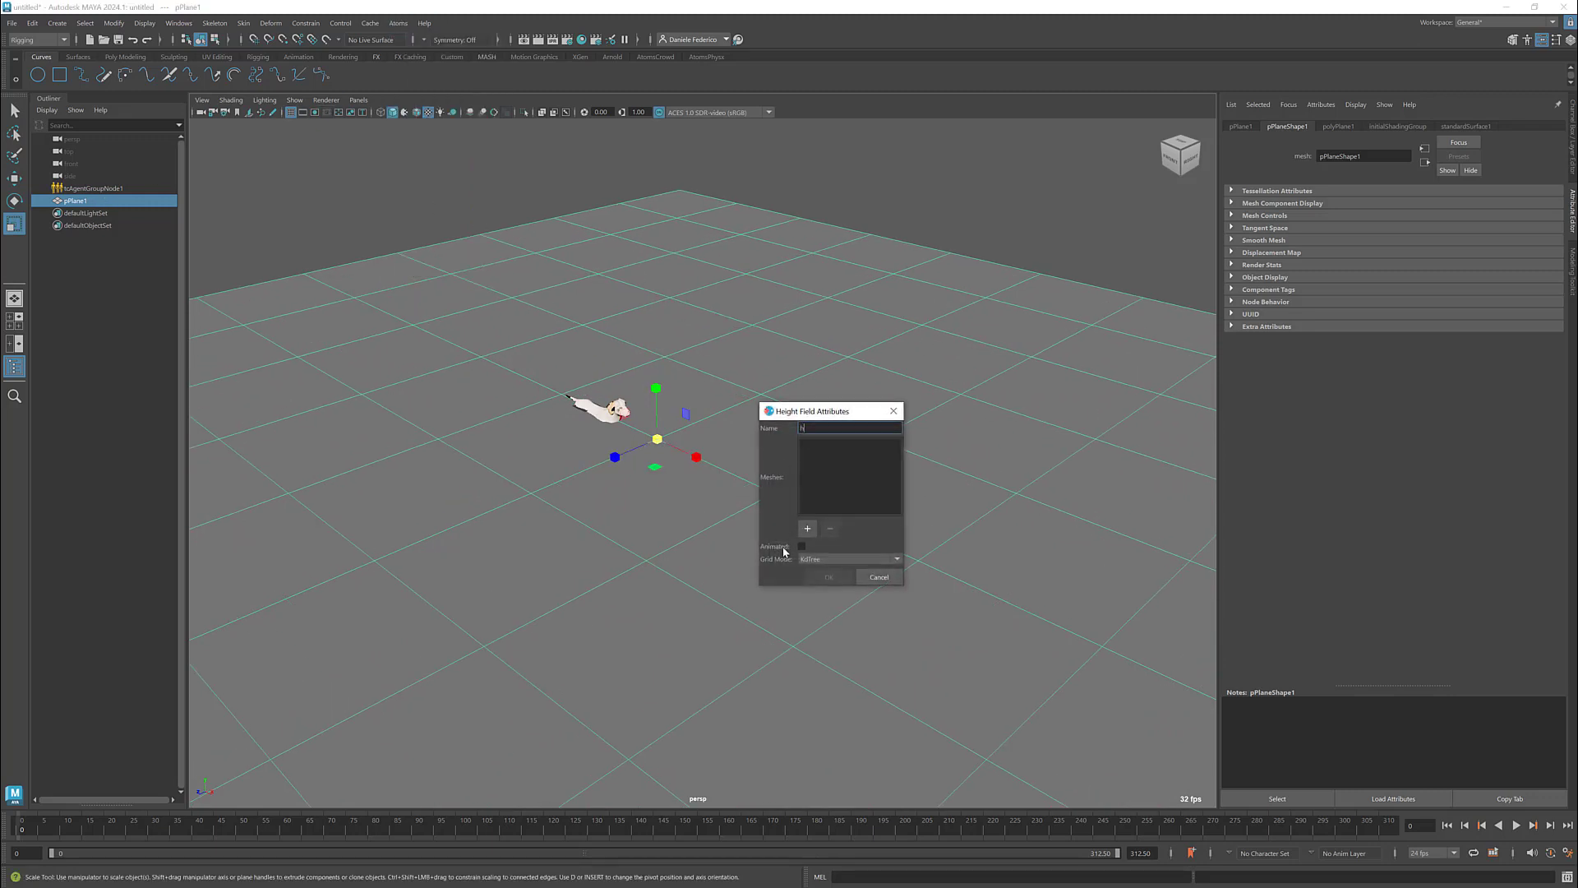
left_click(807, 528)
left_click(831, 577)
Add a stateMachine behaviour module to the labrador agent group
left_click(93, 188)
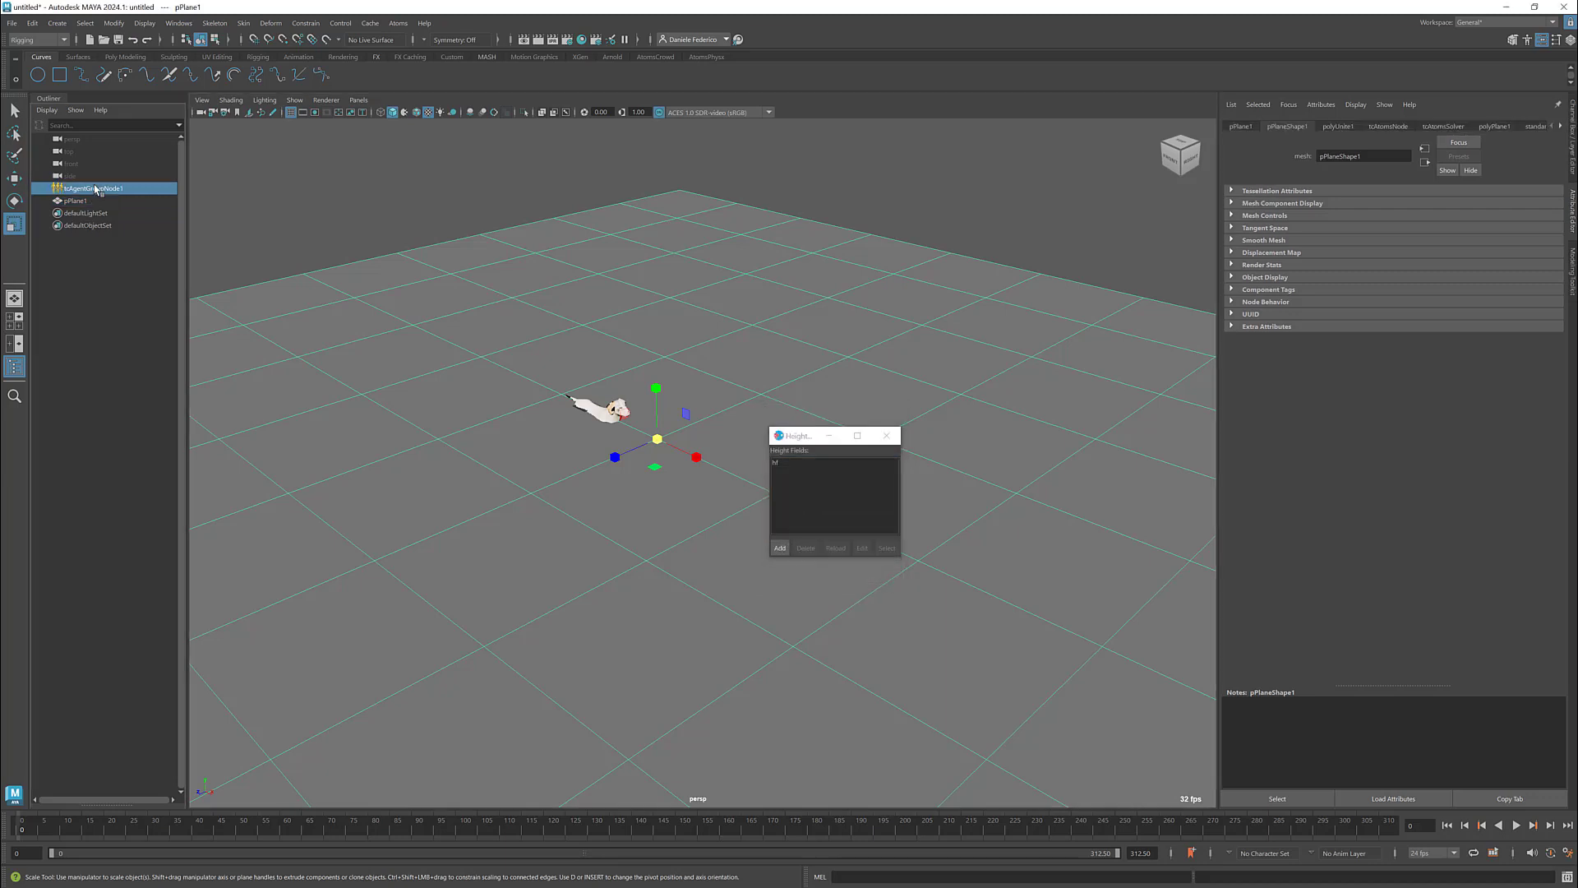
left_click(1281, 328)
left_click(1262, 340)
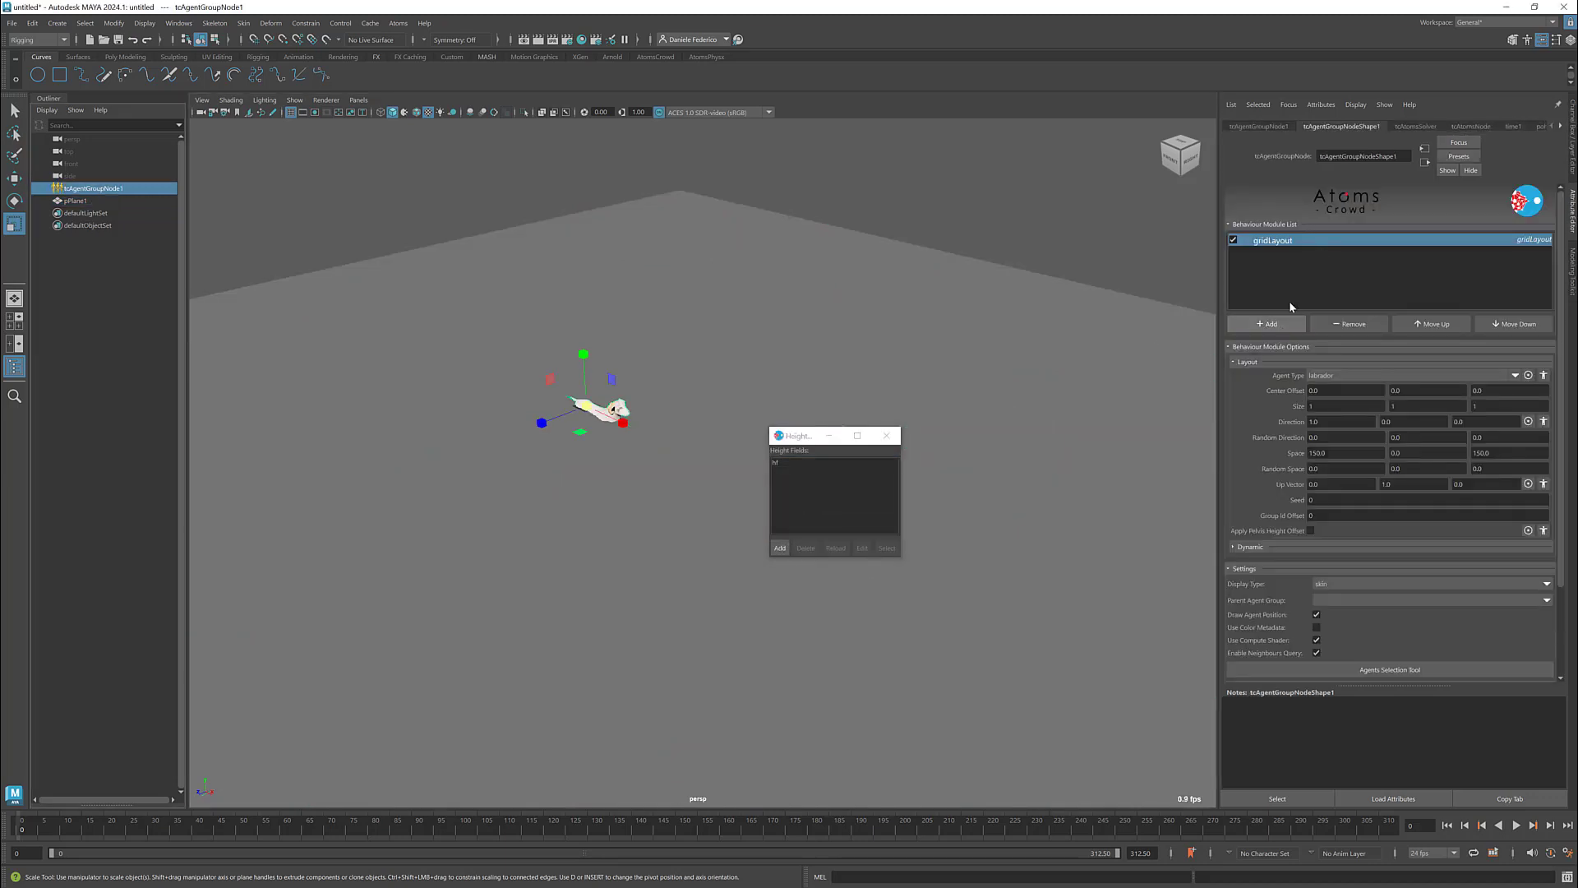
left_click(1282, 255)
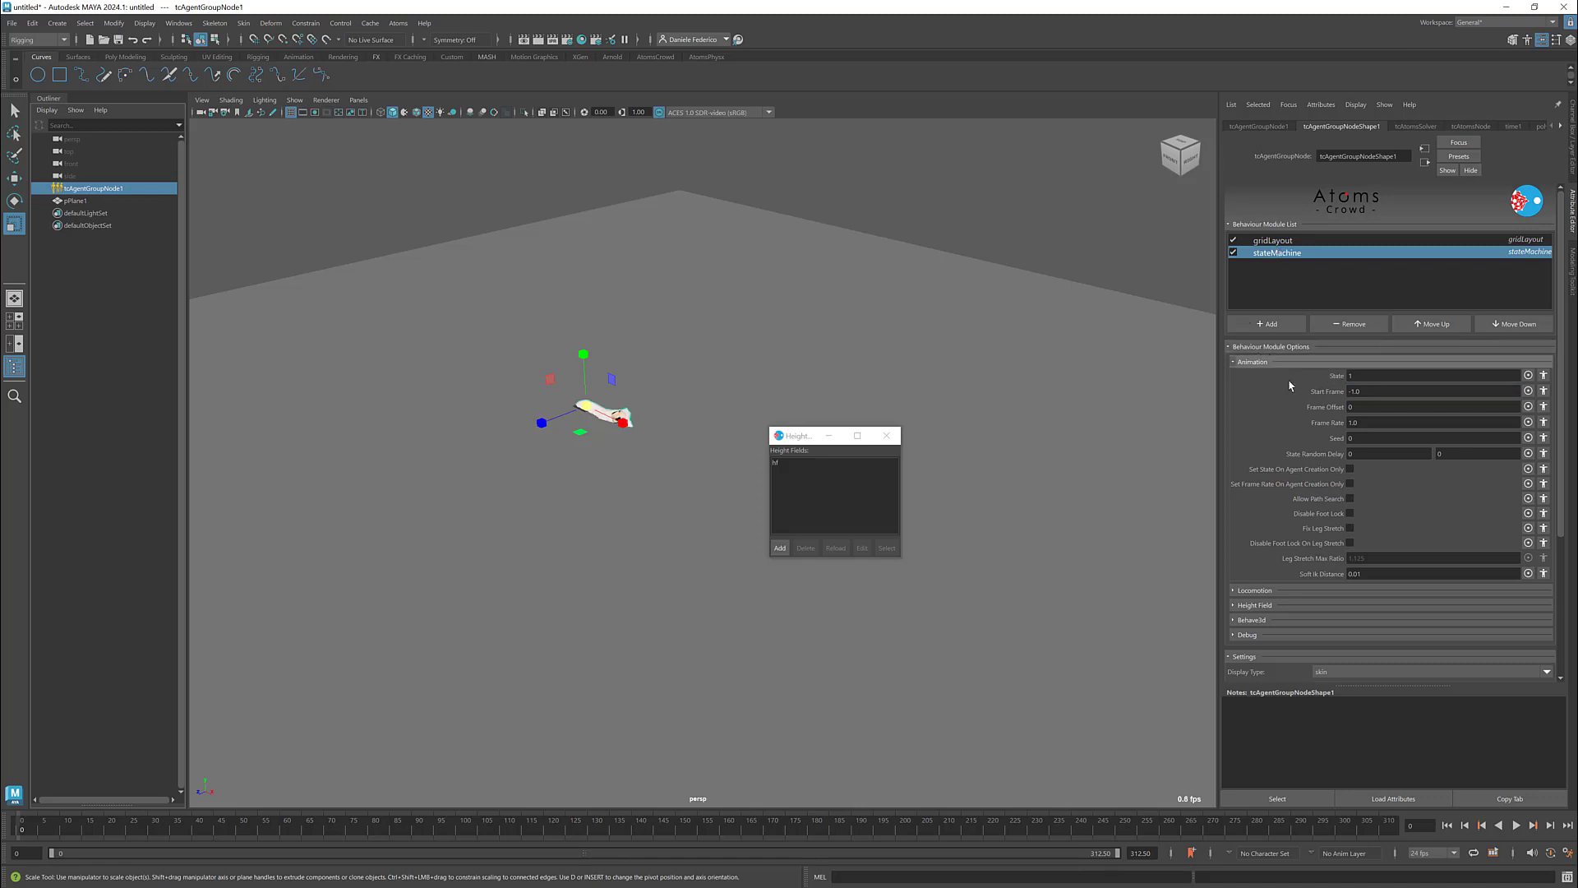
Assign the hf height field to the stateMachine module and close the Height Field Manager
left_click(1256, 604)
left_click(1413, 632)
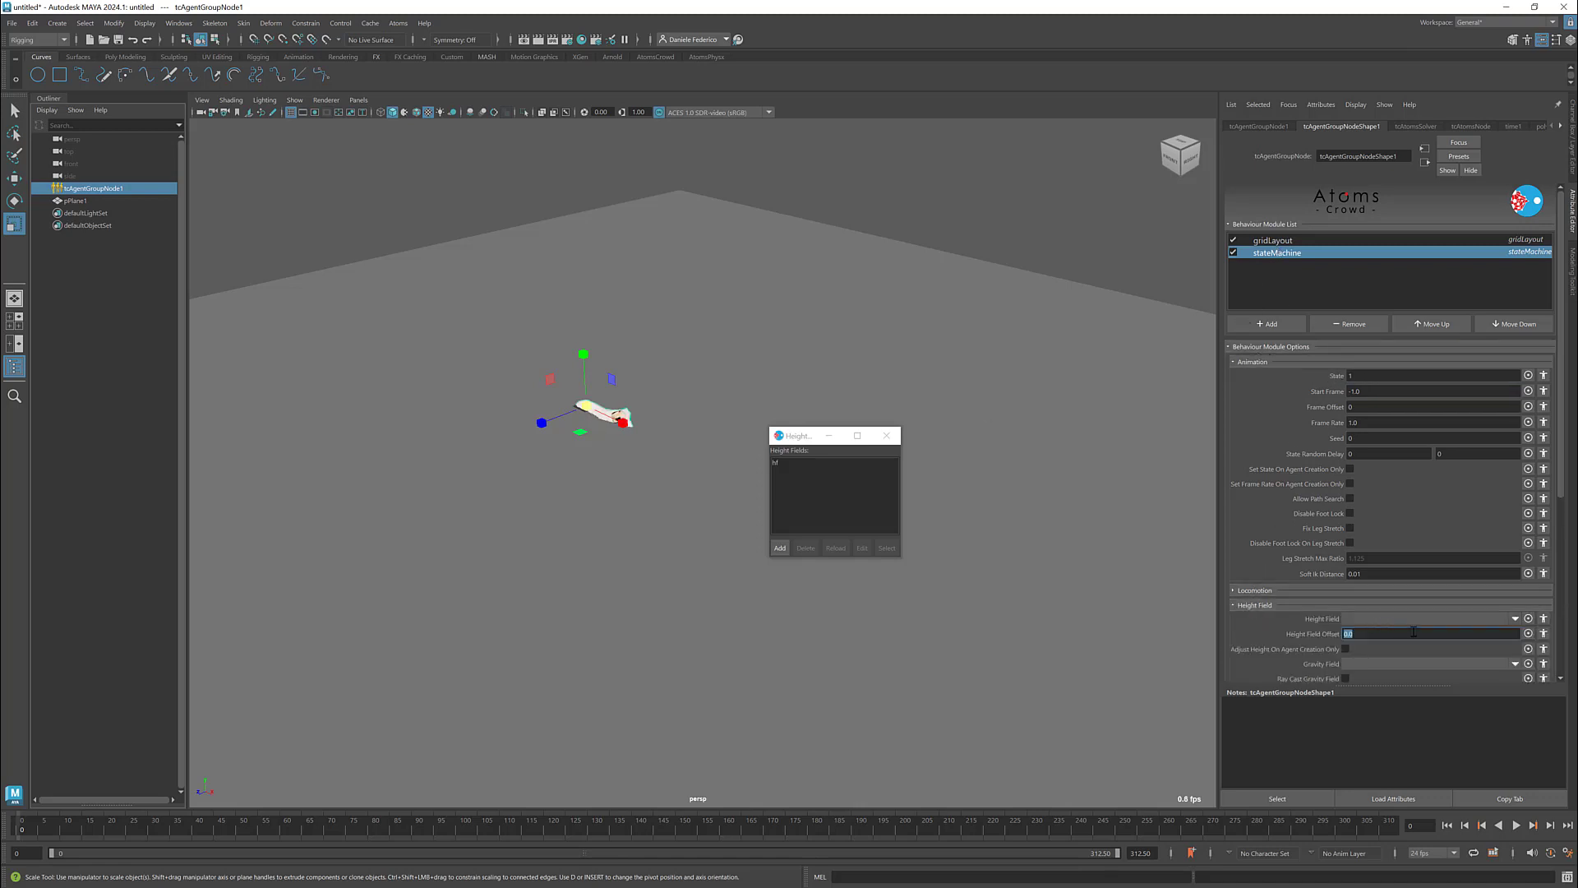
left_click(1509, 622)
left_click(1466, 640)
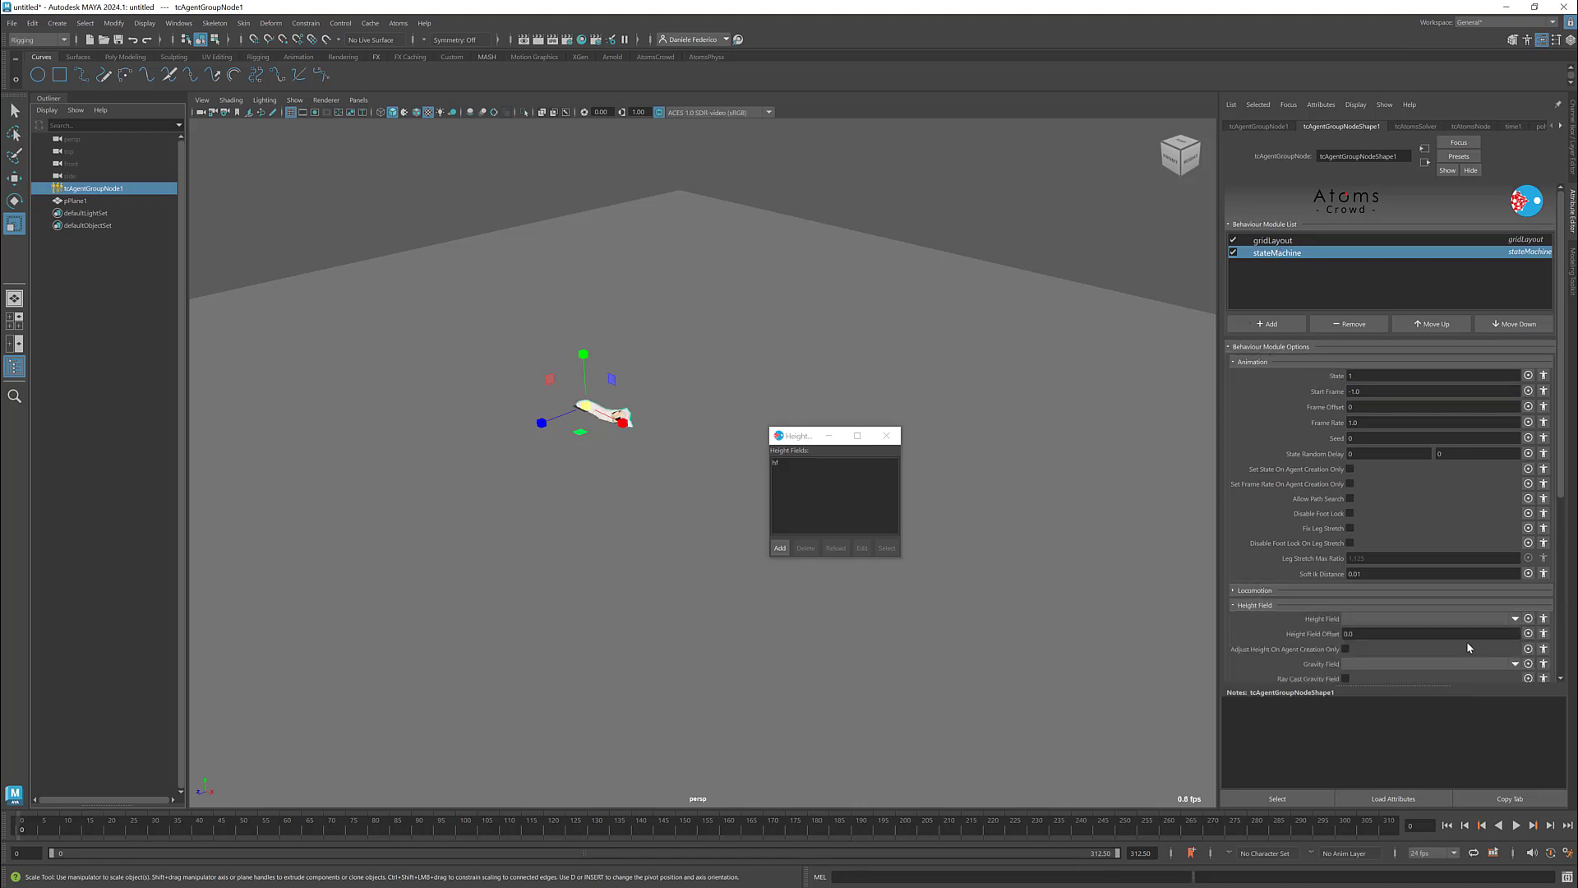
left_click(887, 436)
left_click_drag(687, 395, 719, 419, "alt")
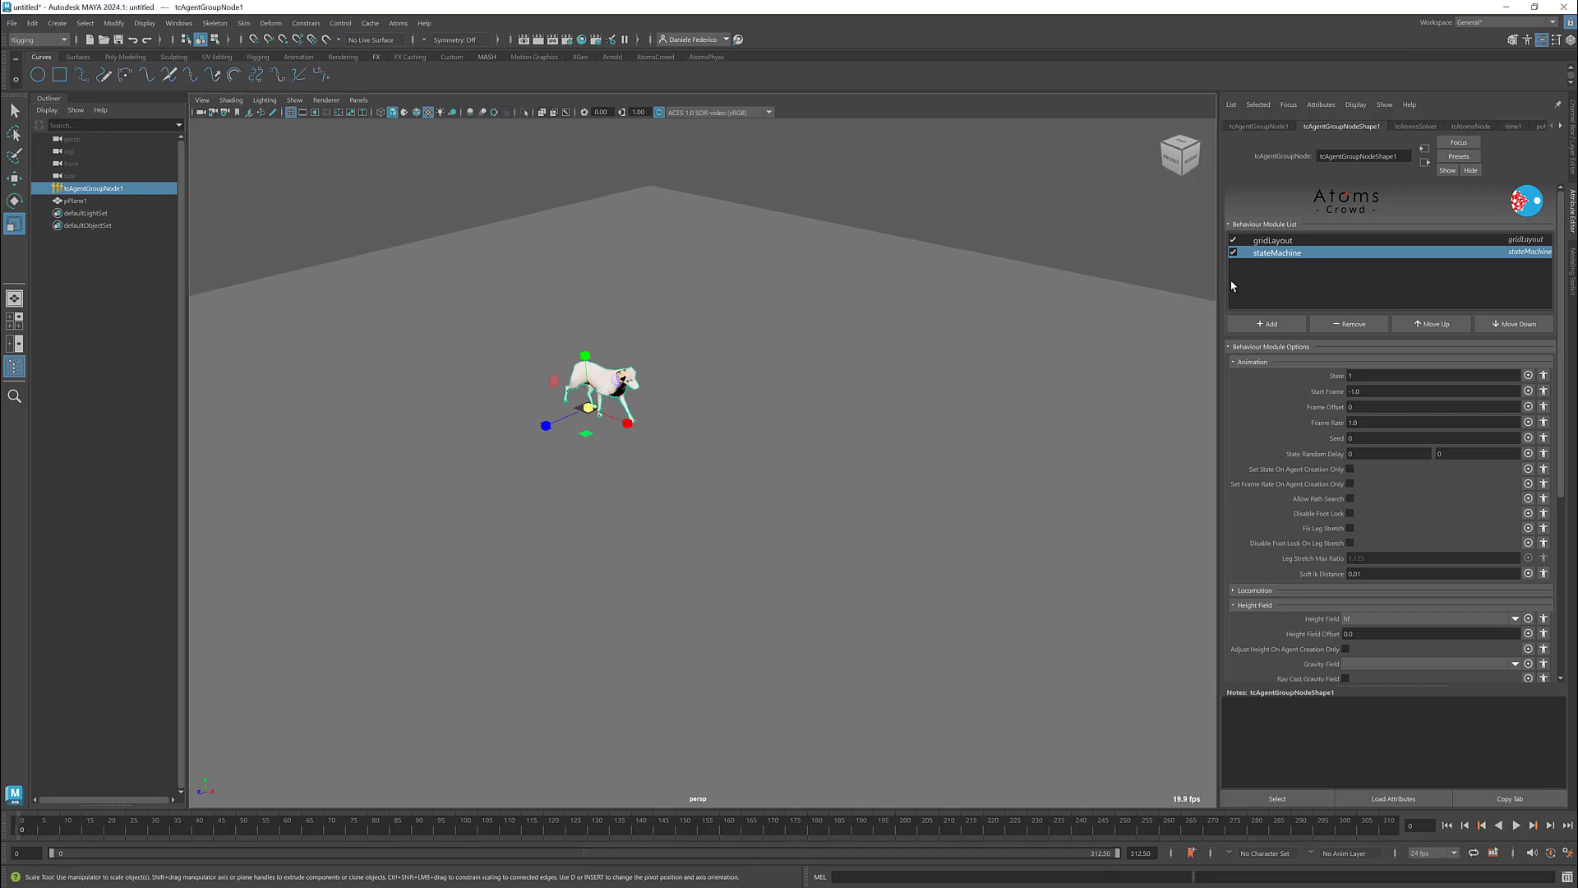
Set the labrador gridLayout size to 4 by 1 by 4 agents
left_click(1260, 241)
left_click(1329, 404)
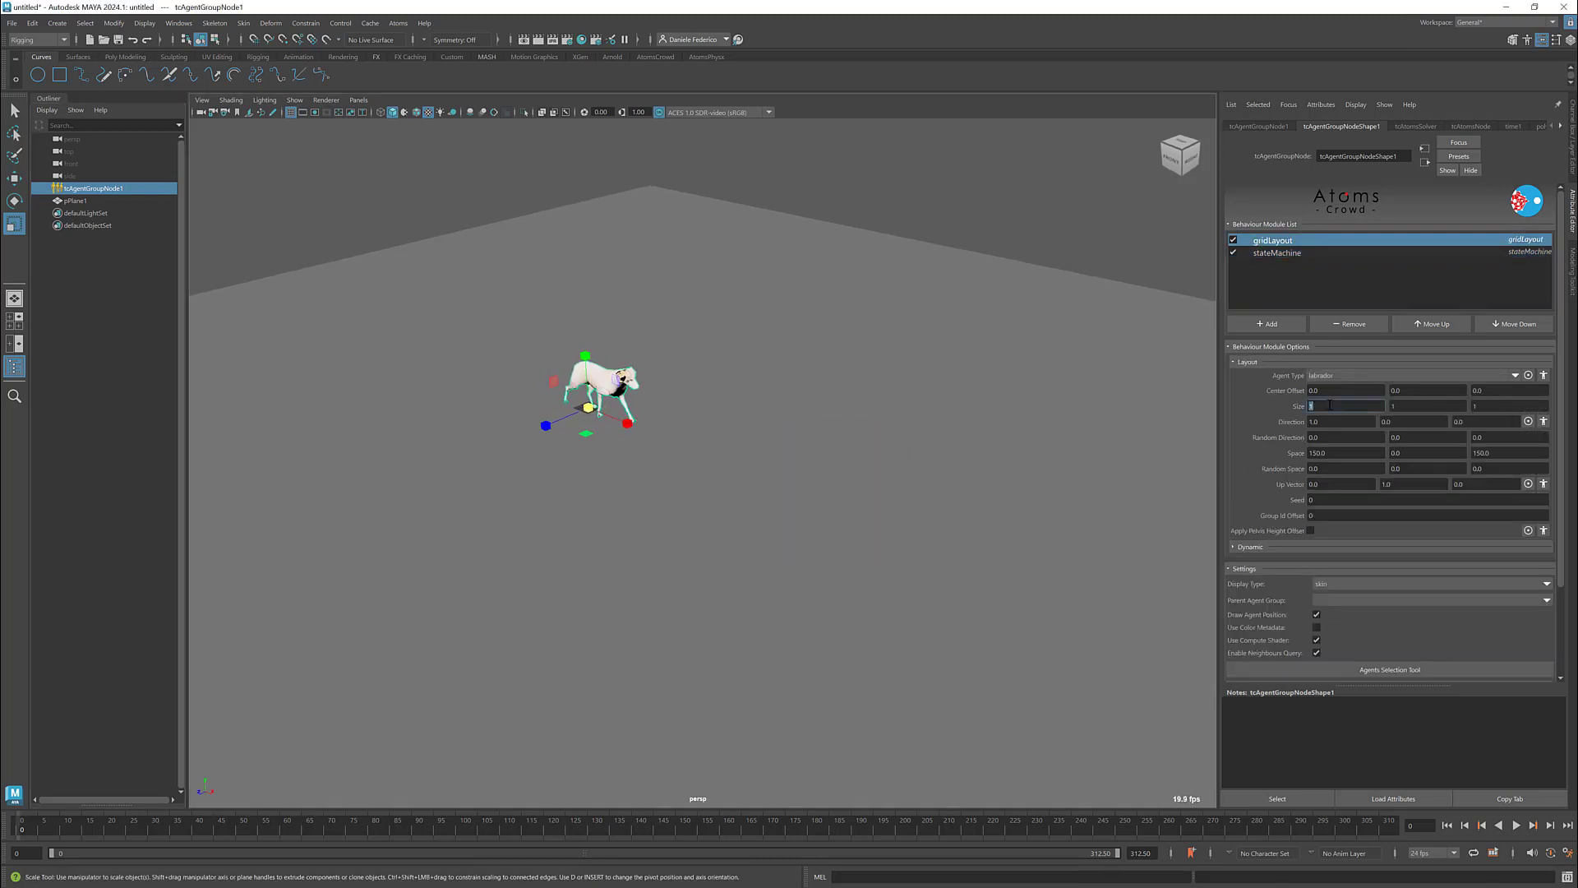
key("Tab")
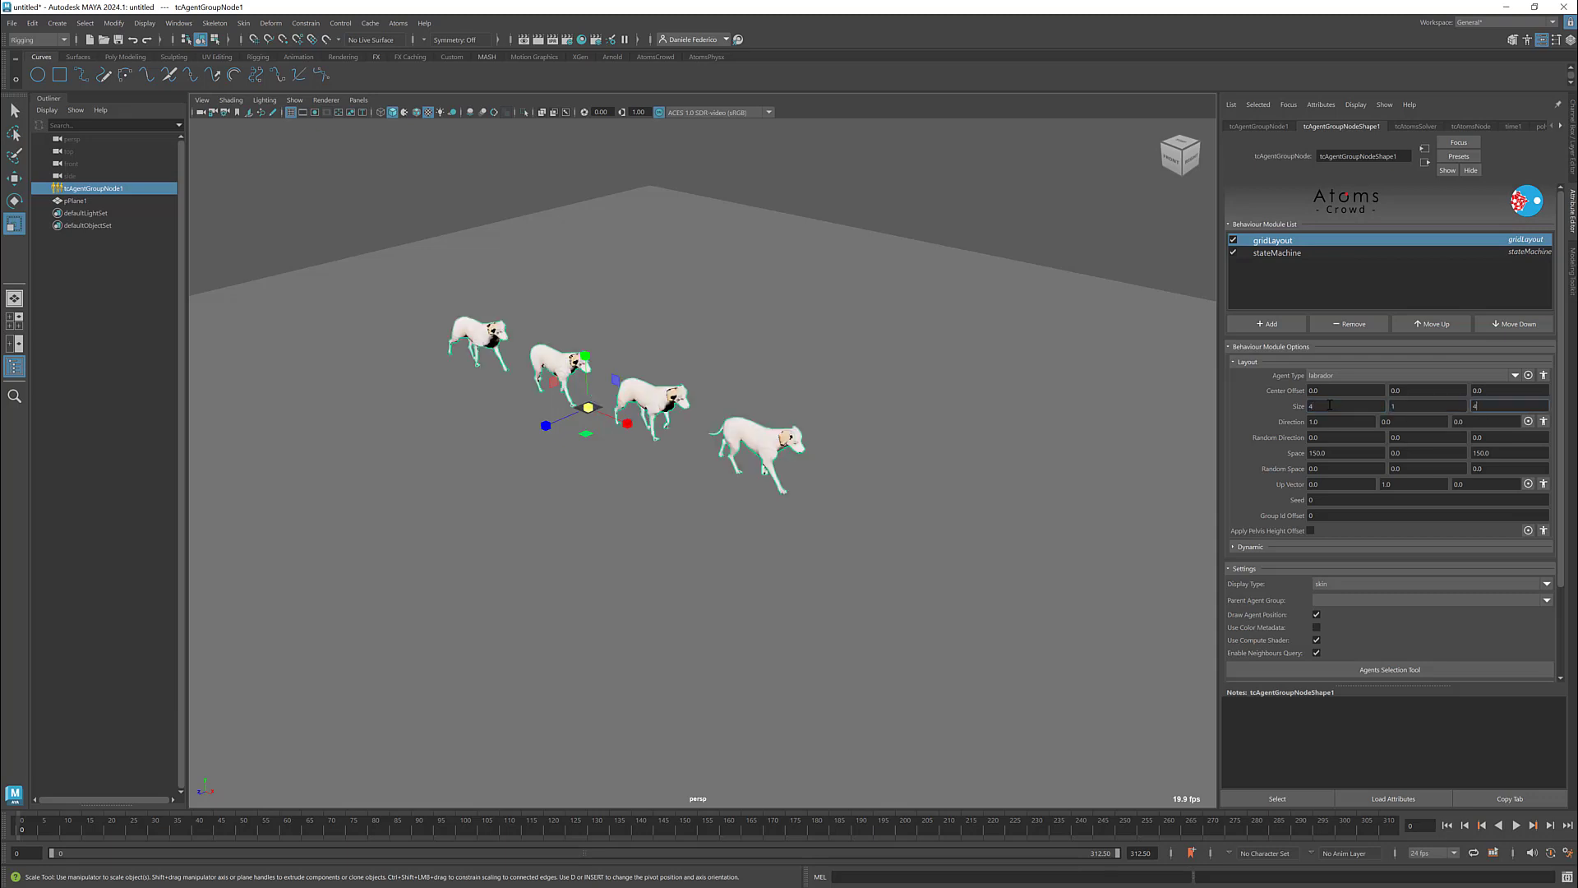
type("4")
key("Return")
left_click_drag(948, 464, 954, 466, "alt")
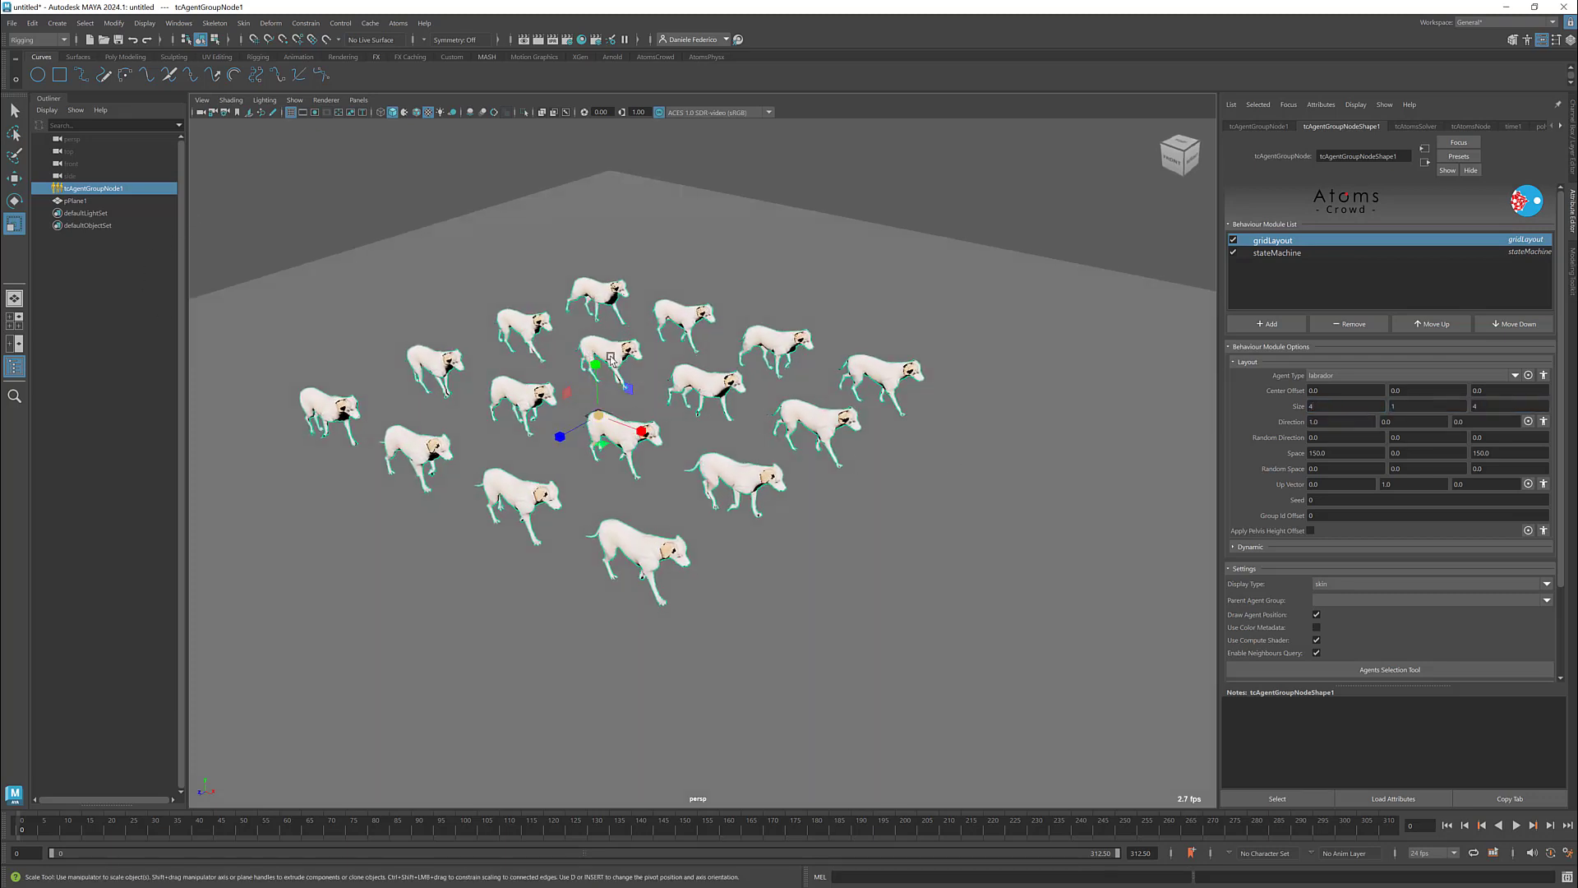
Create a second agent group and give it a gridLayout behaviour module
left_click(398, 23)
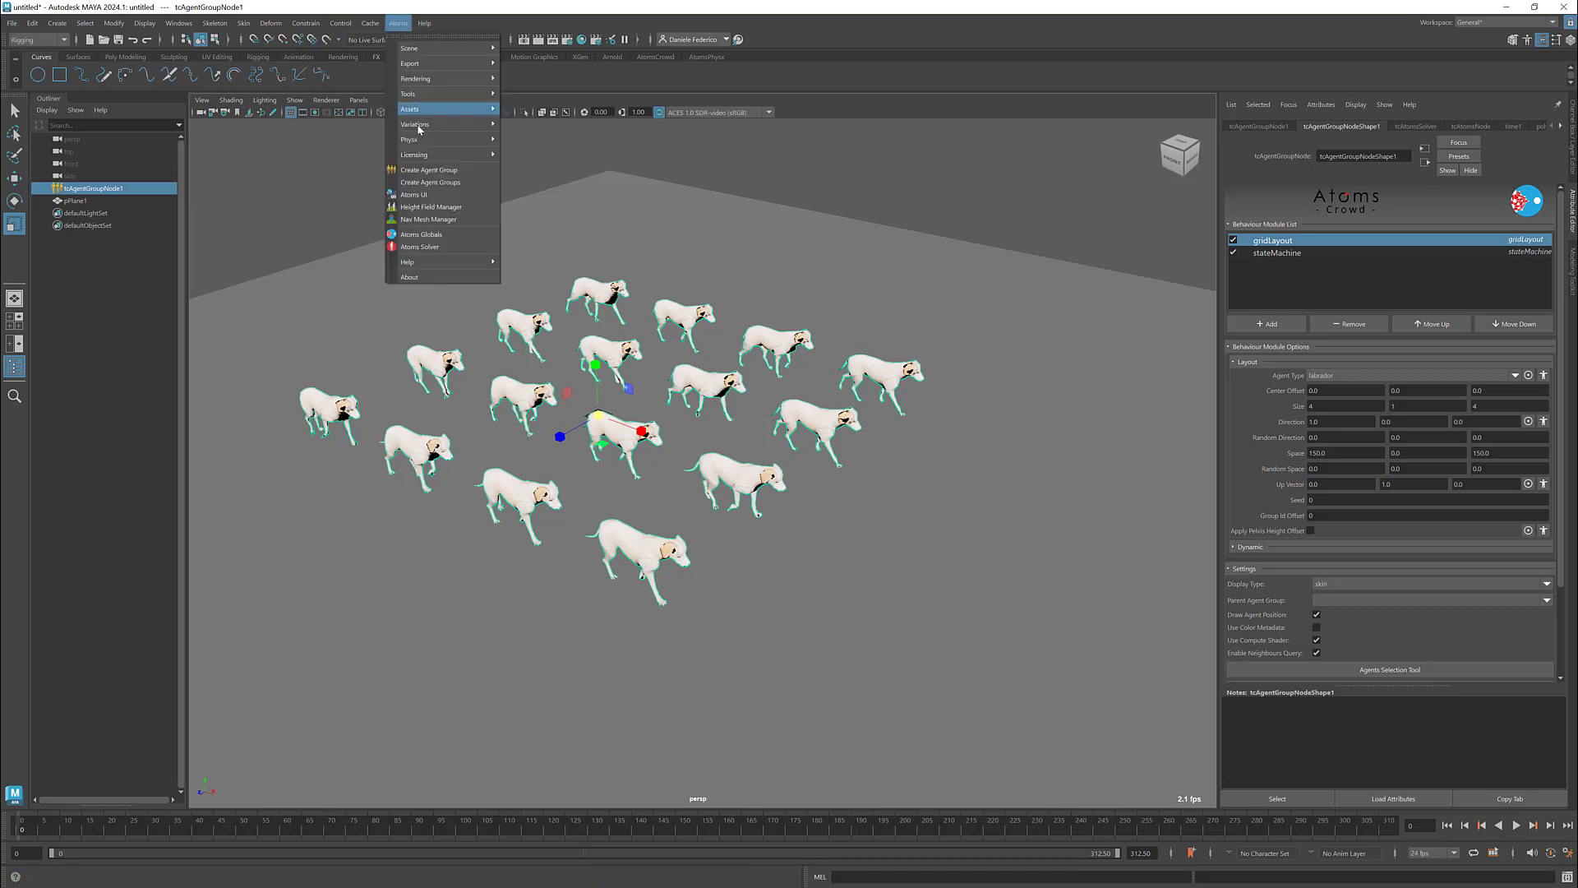
left_click(428, 170)
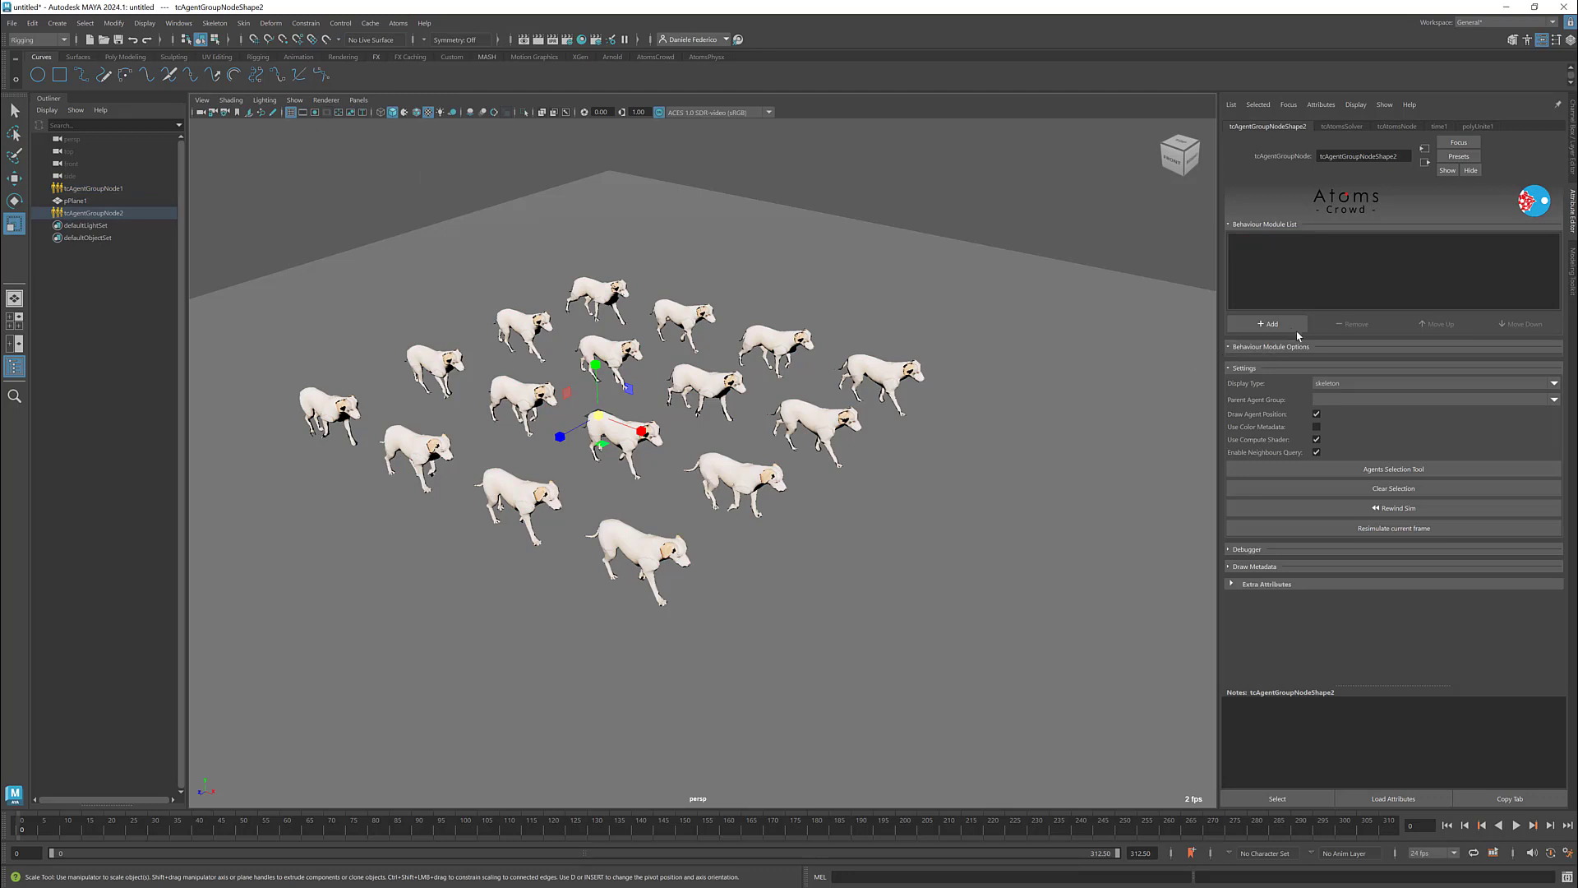
left_click(1277, 325)
type("gridLayout")
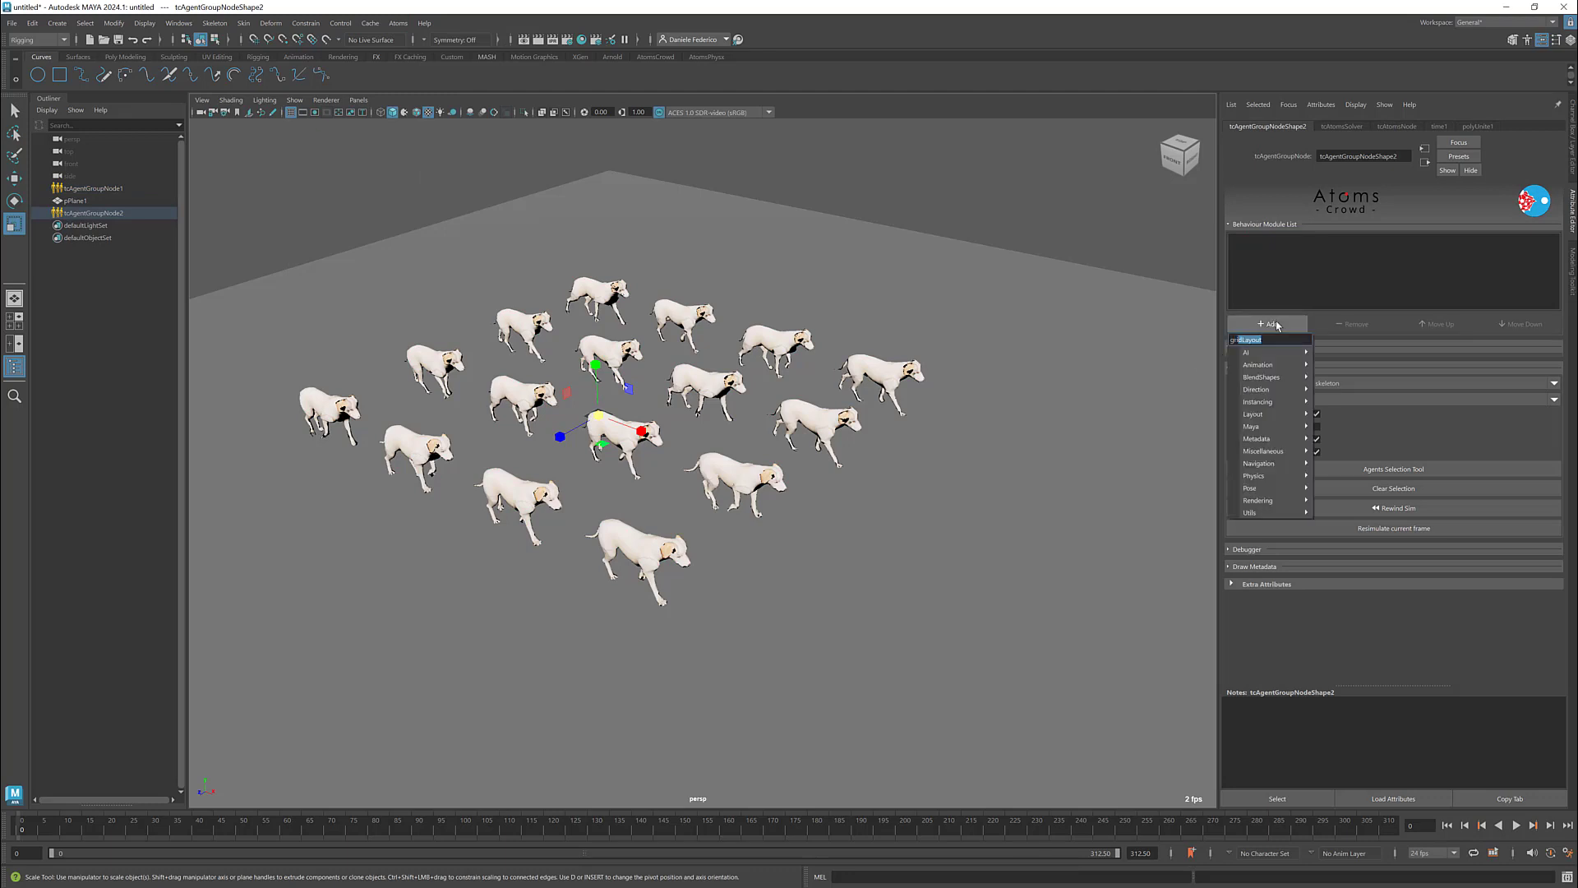
key("Return")
left_click(1271, 244)
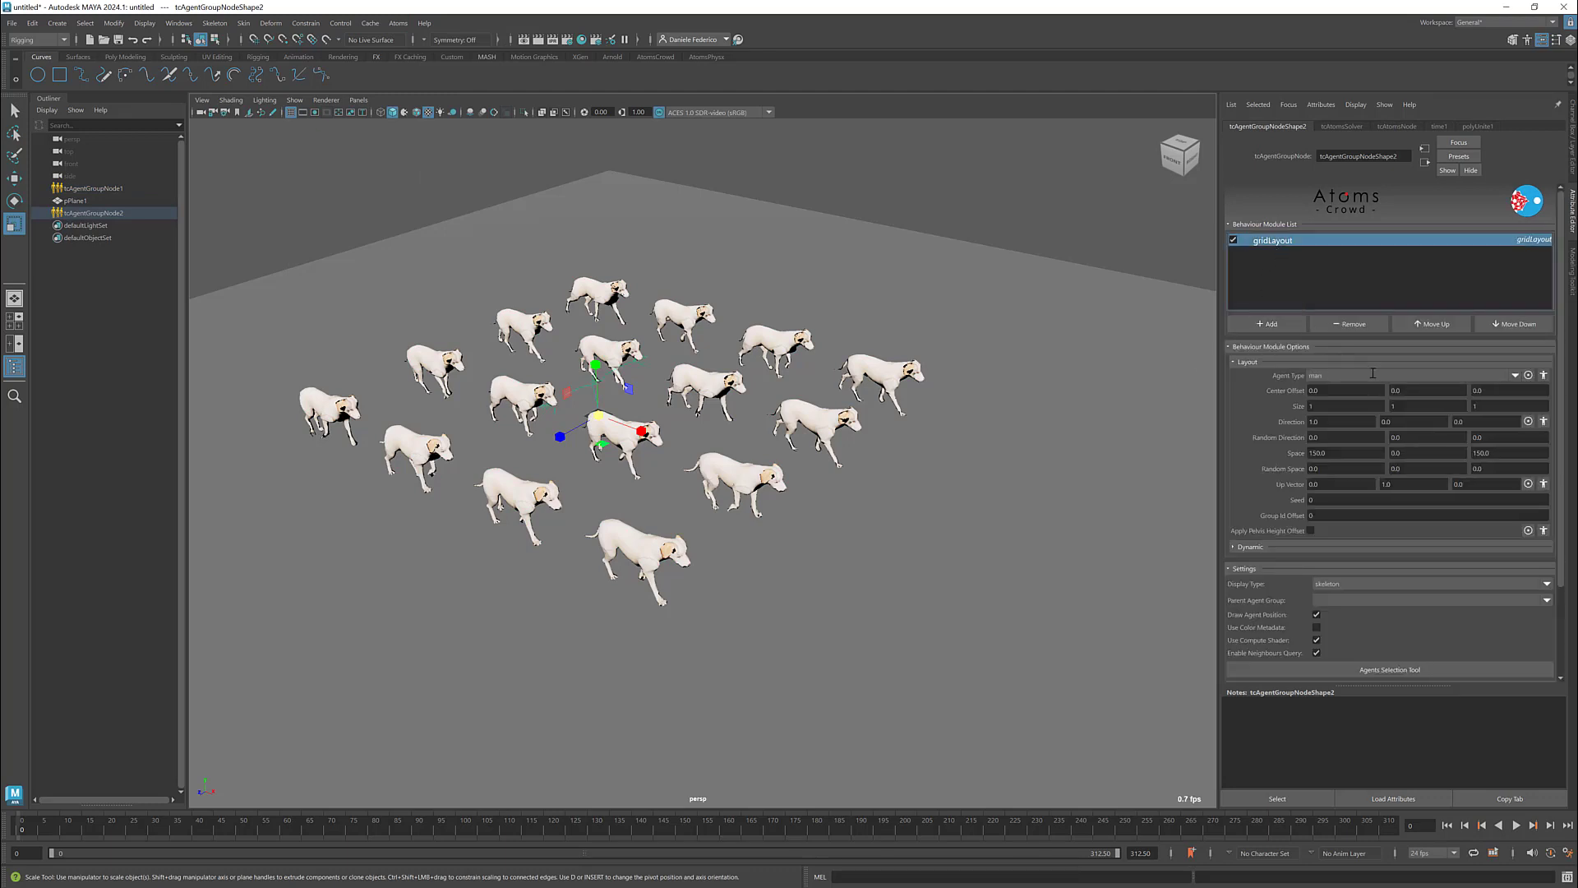
Set the second group's agent type to mixamo and its display type to skin
left_click(1512, 377)
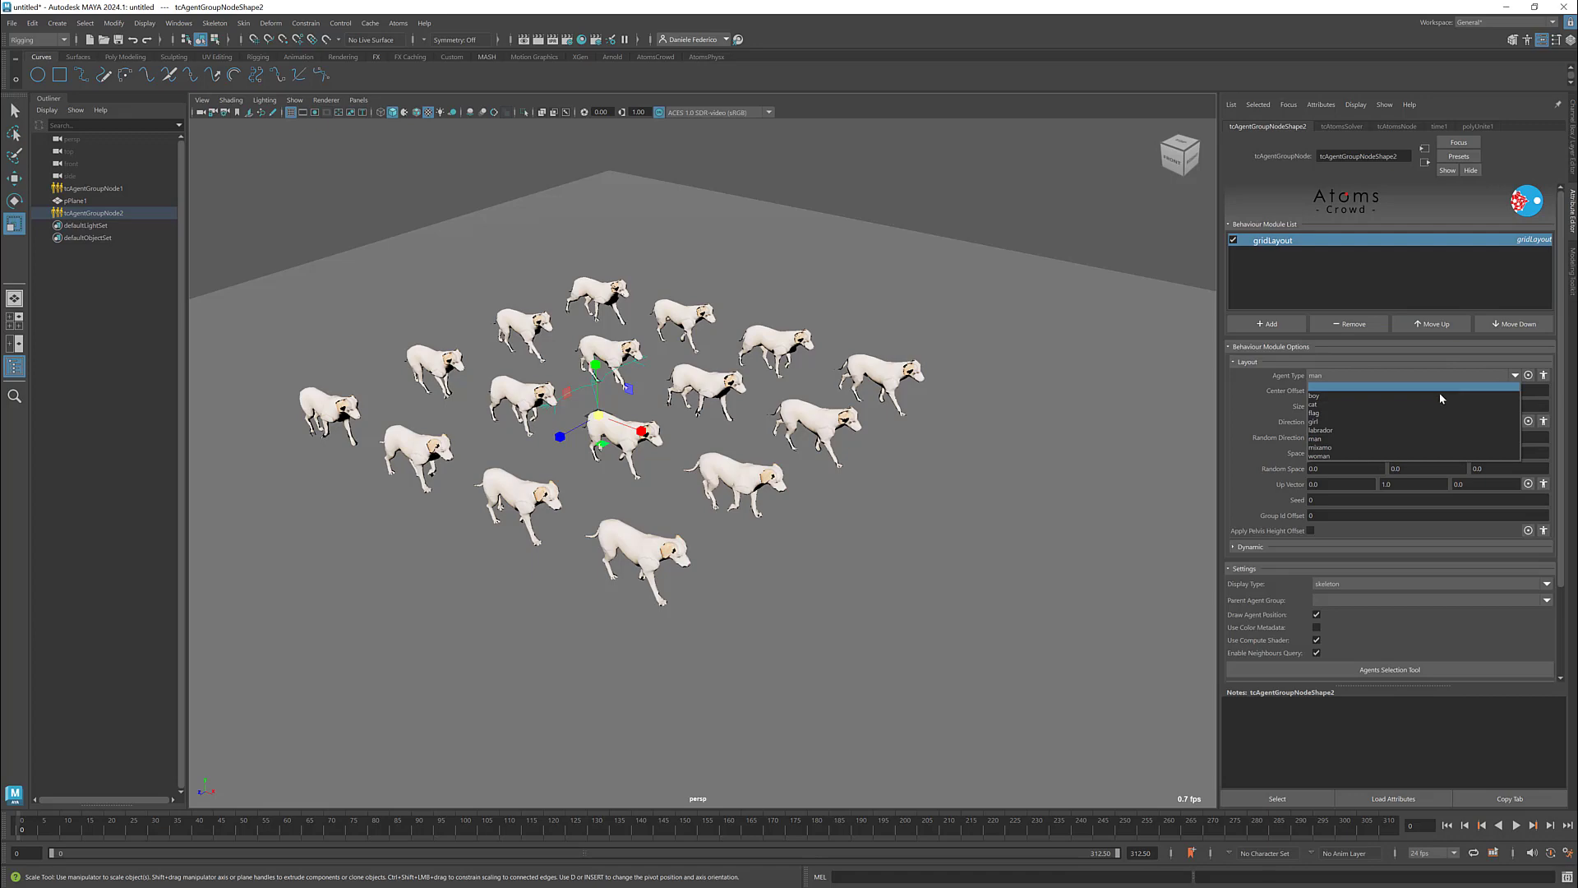
left_click(1377, 454)
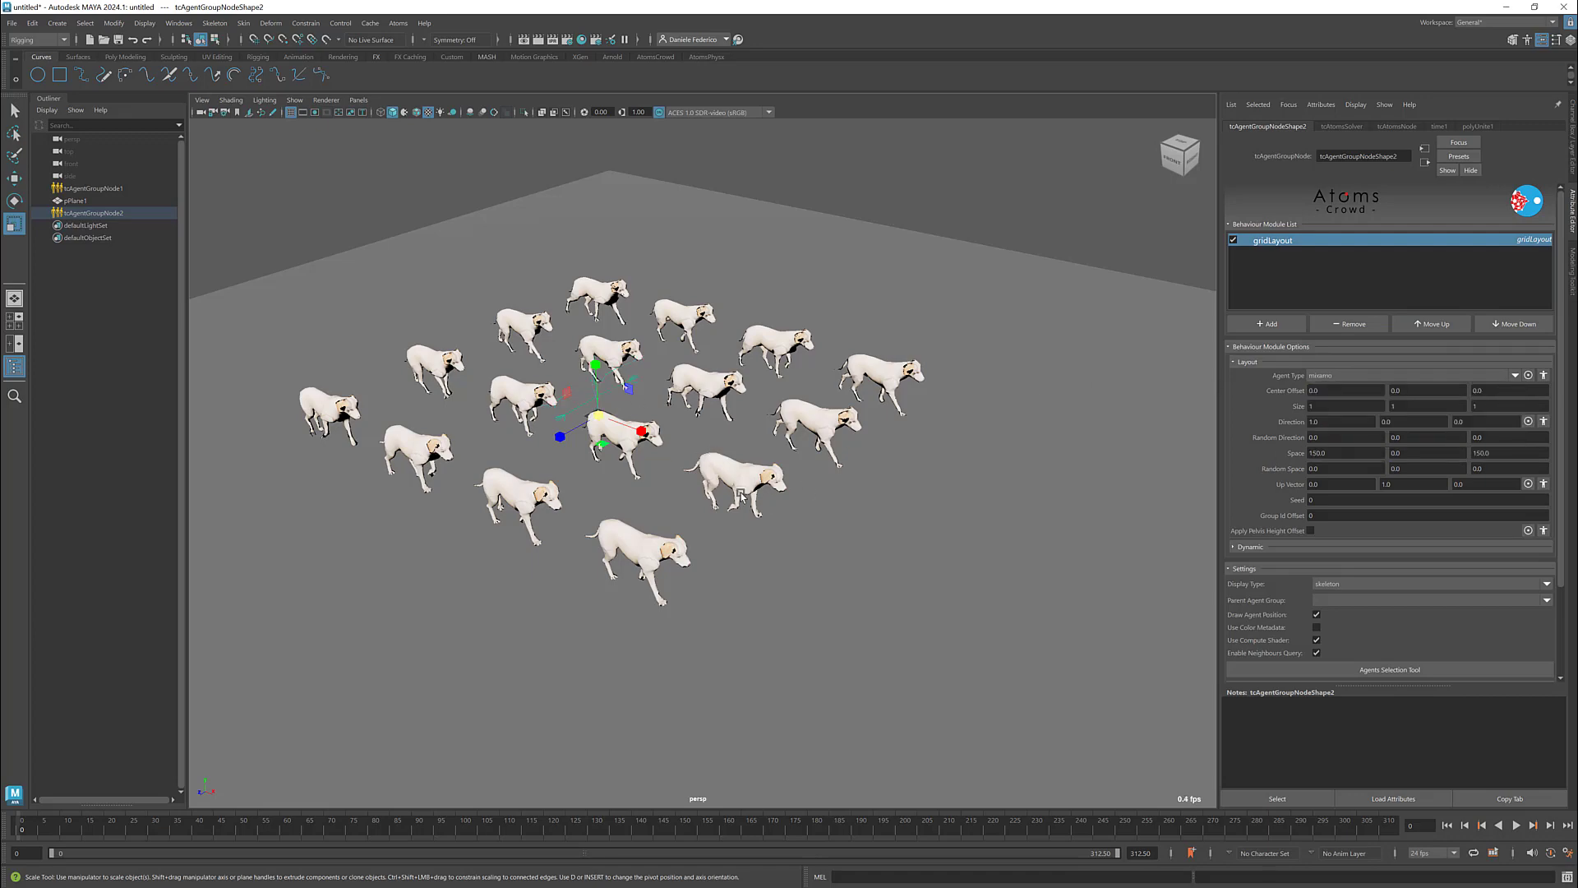
left_click_drag(772, 503, 873, 521, "alt")
left_click(1348, 583)
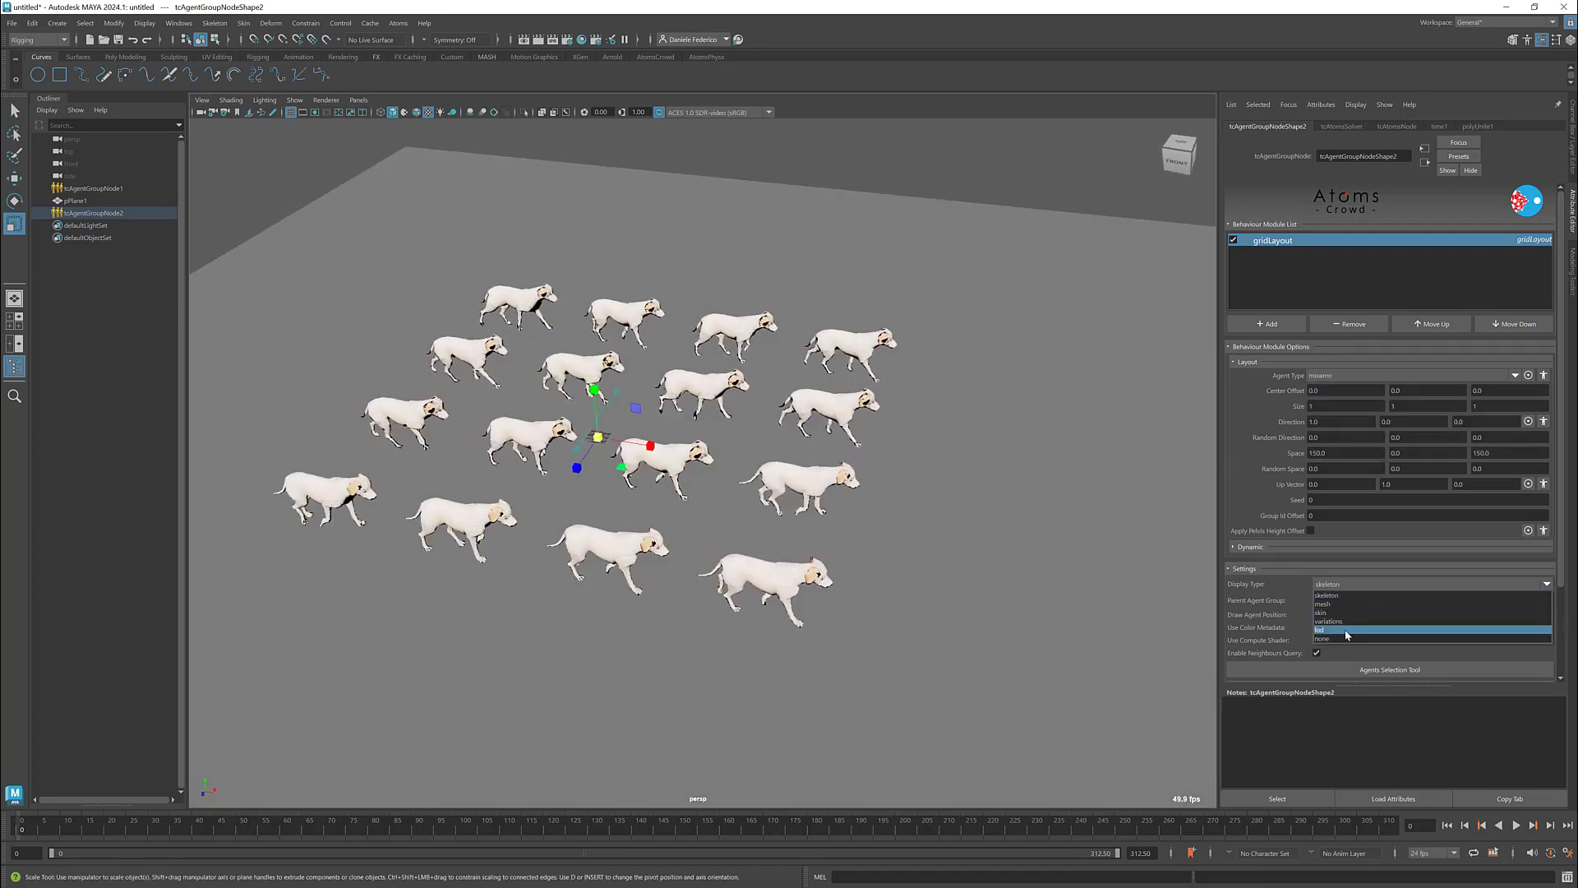
left_click(1348, 613)
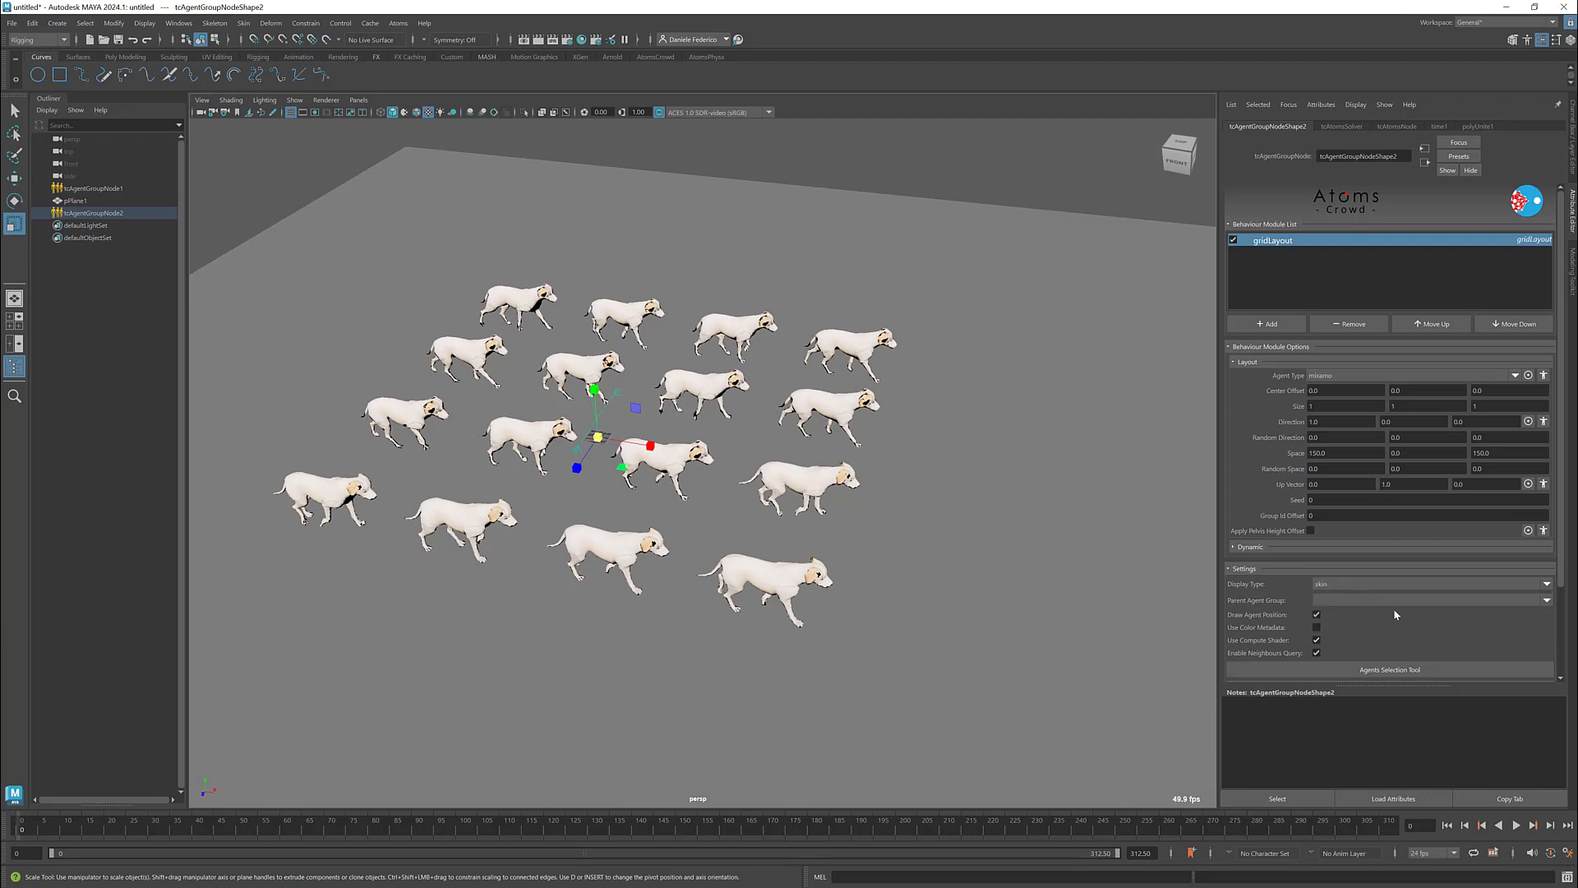
scroll(693, 475, "up", 5)
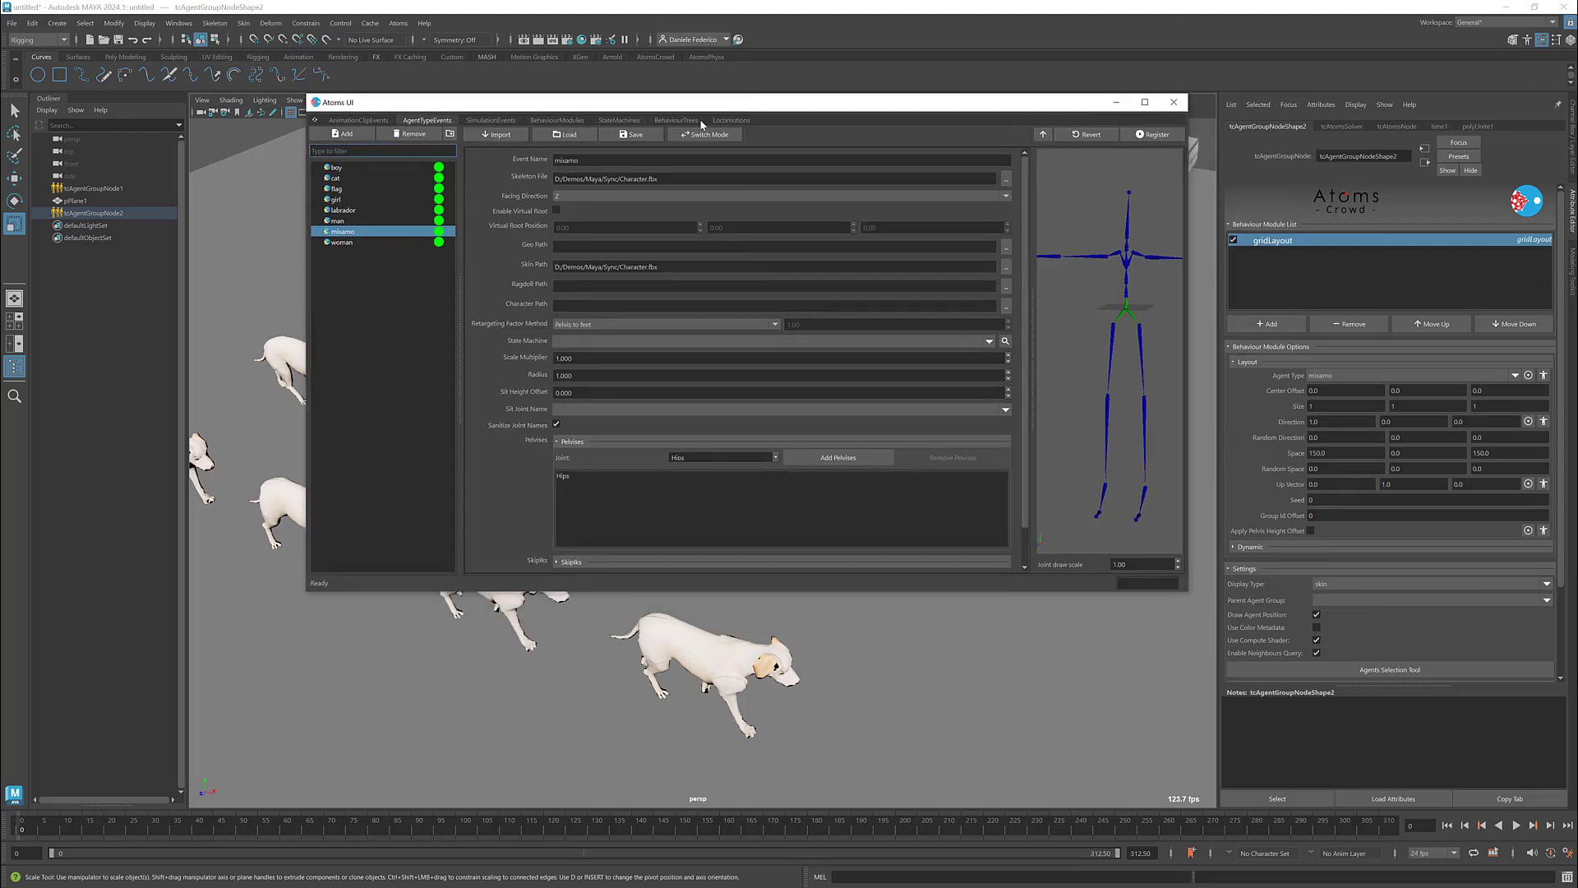
Set the labrador agent type's Scale Multiplier to 4, apply it to the dogs, and return to the first frame
left_click(366, 210)
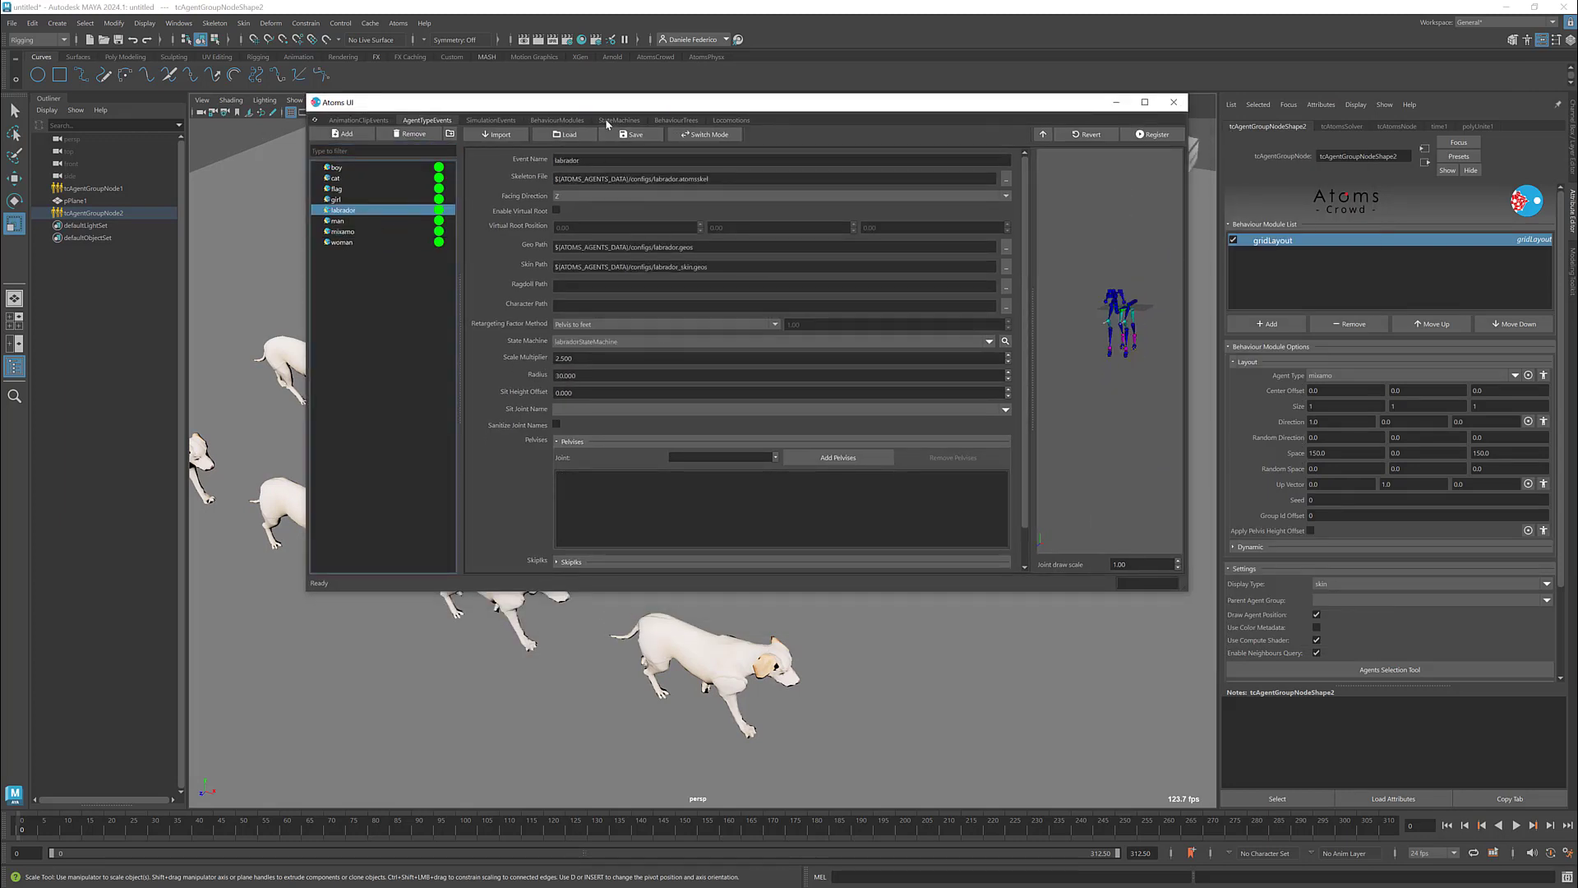
left_click_drag(607, 102, 916, 108)
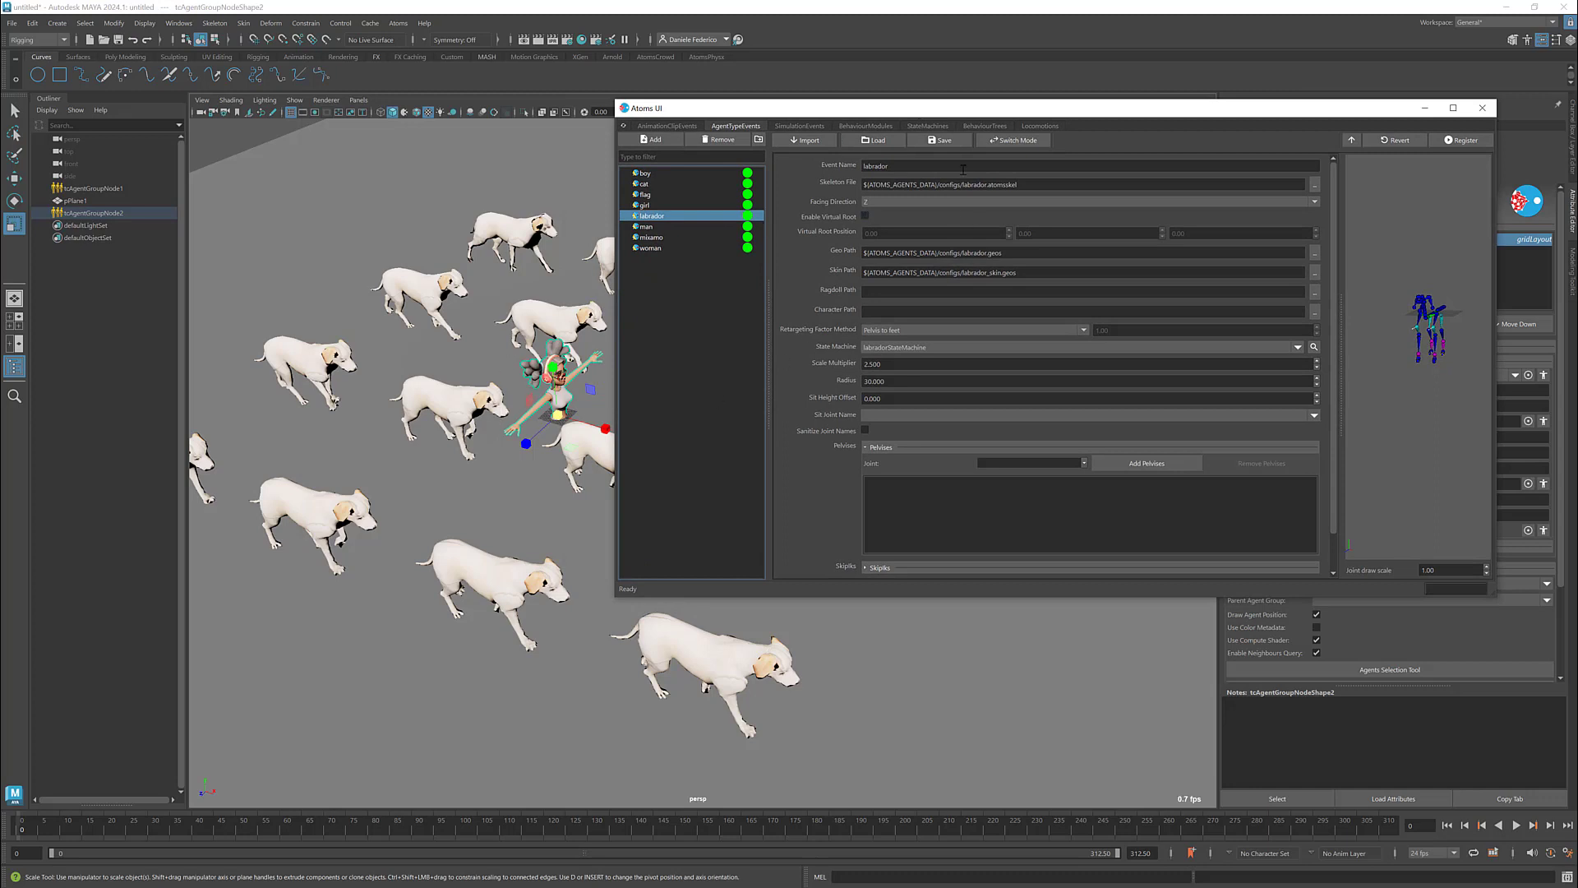
double_click(900, 367)
type("4")
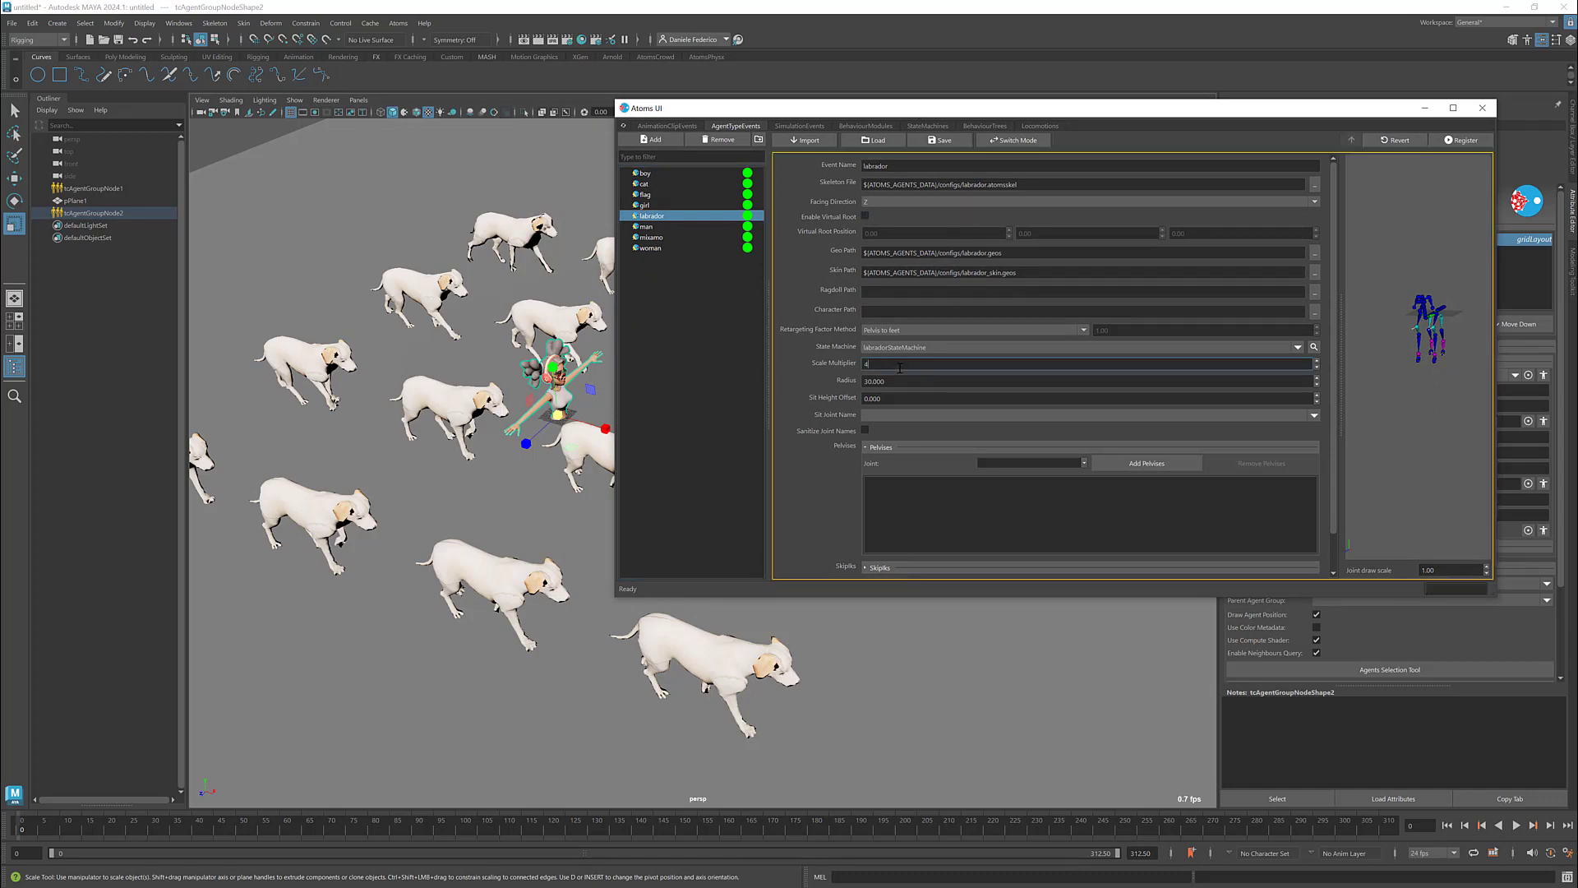
key("Return")
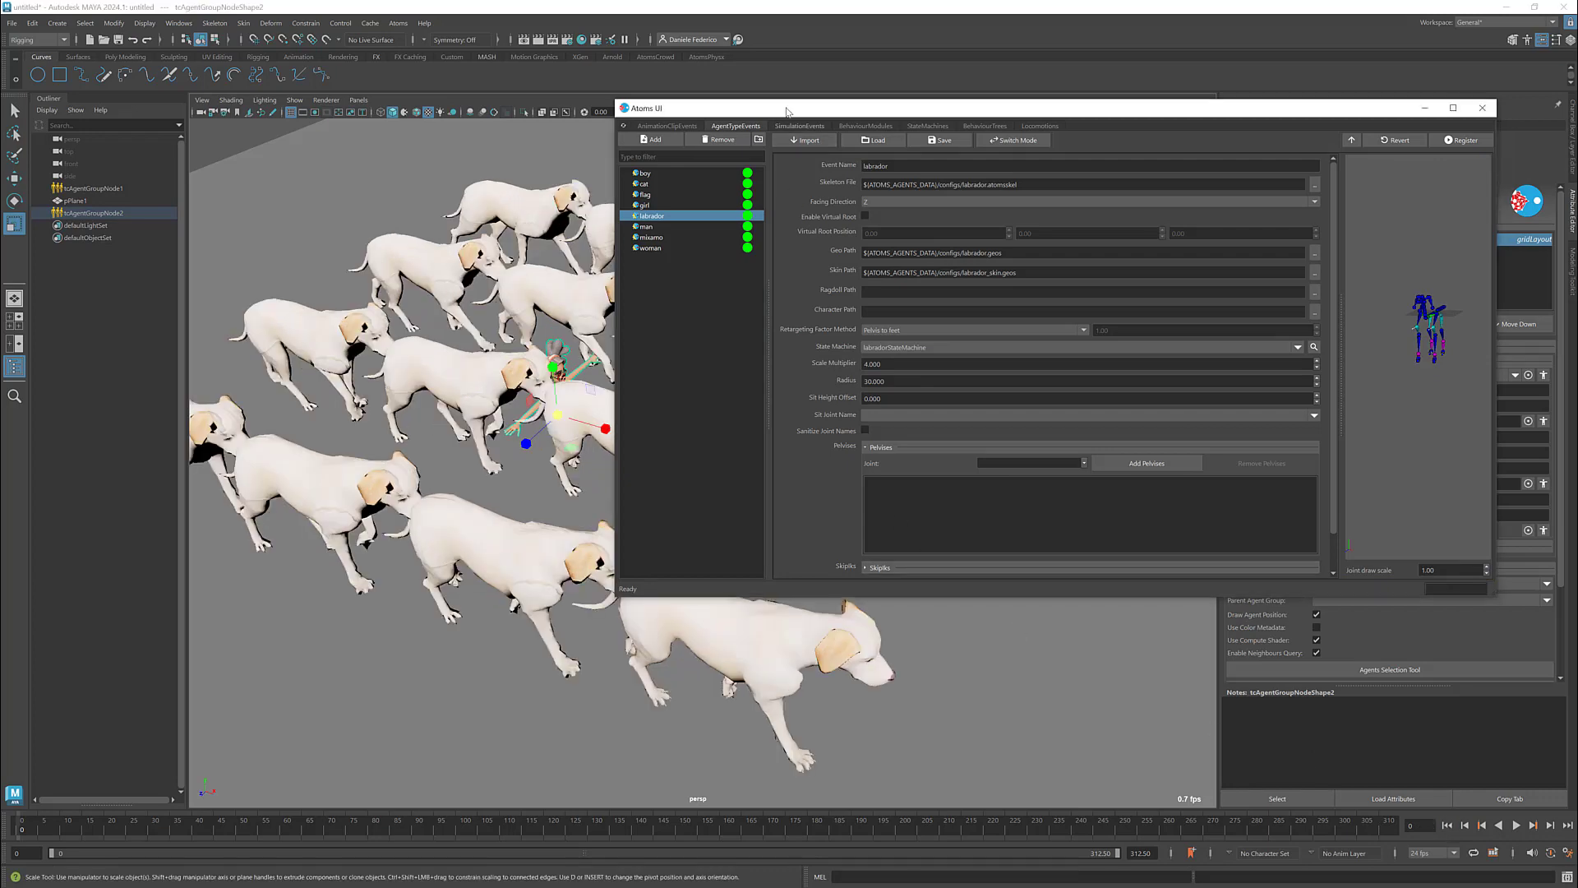
left_click(1447, 826)
left_click_drag(628, 436, 659, 322, "alt")
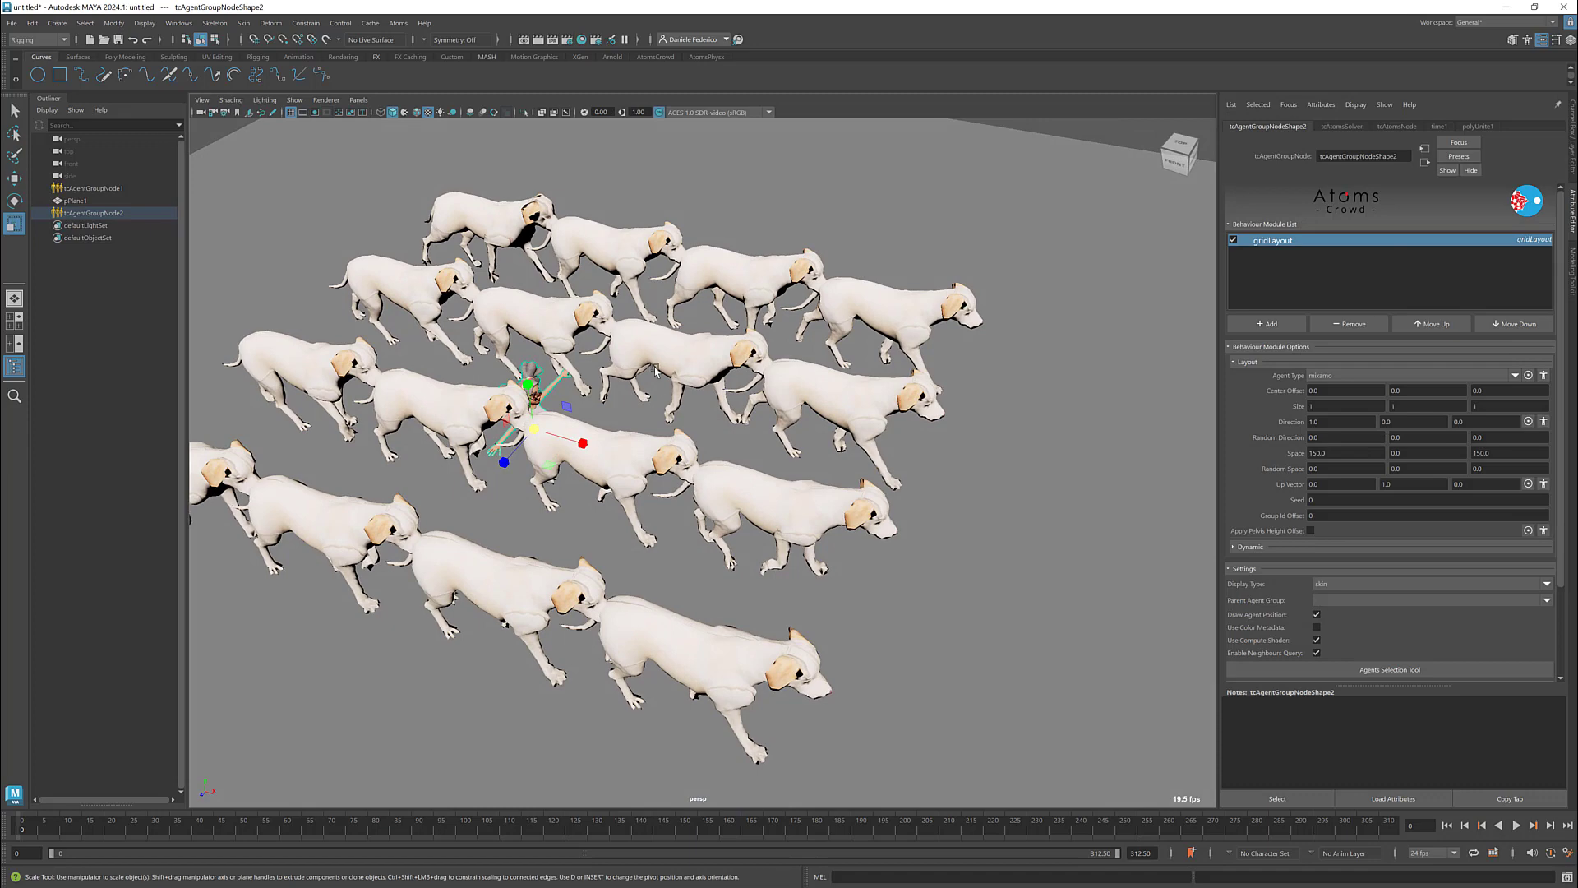
Set the labrador gridLayout spacing to 200 along both the X and Z axes
left_click(107, 188)
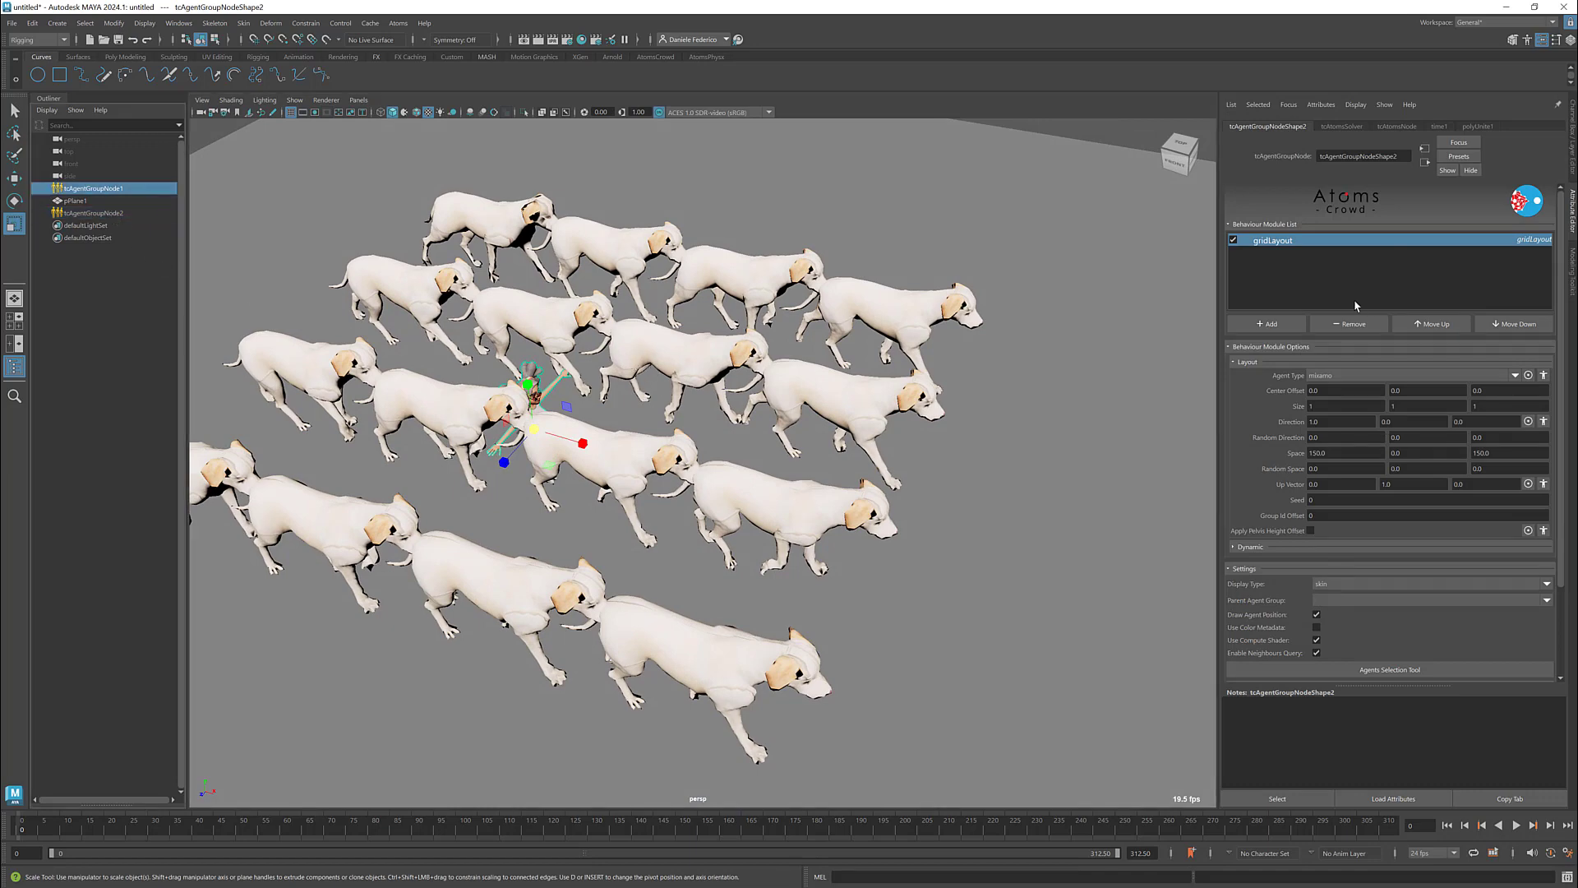
left_click(1329, 452)
type("200")
key("Tab")
key("Tab")
type("200")
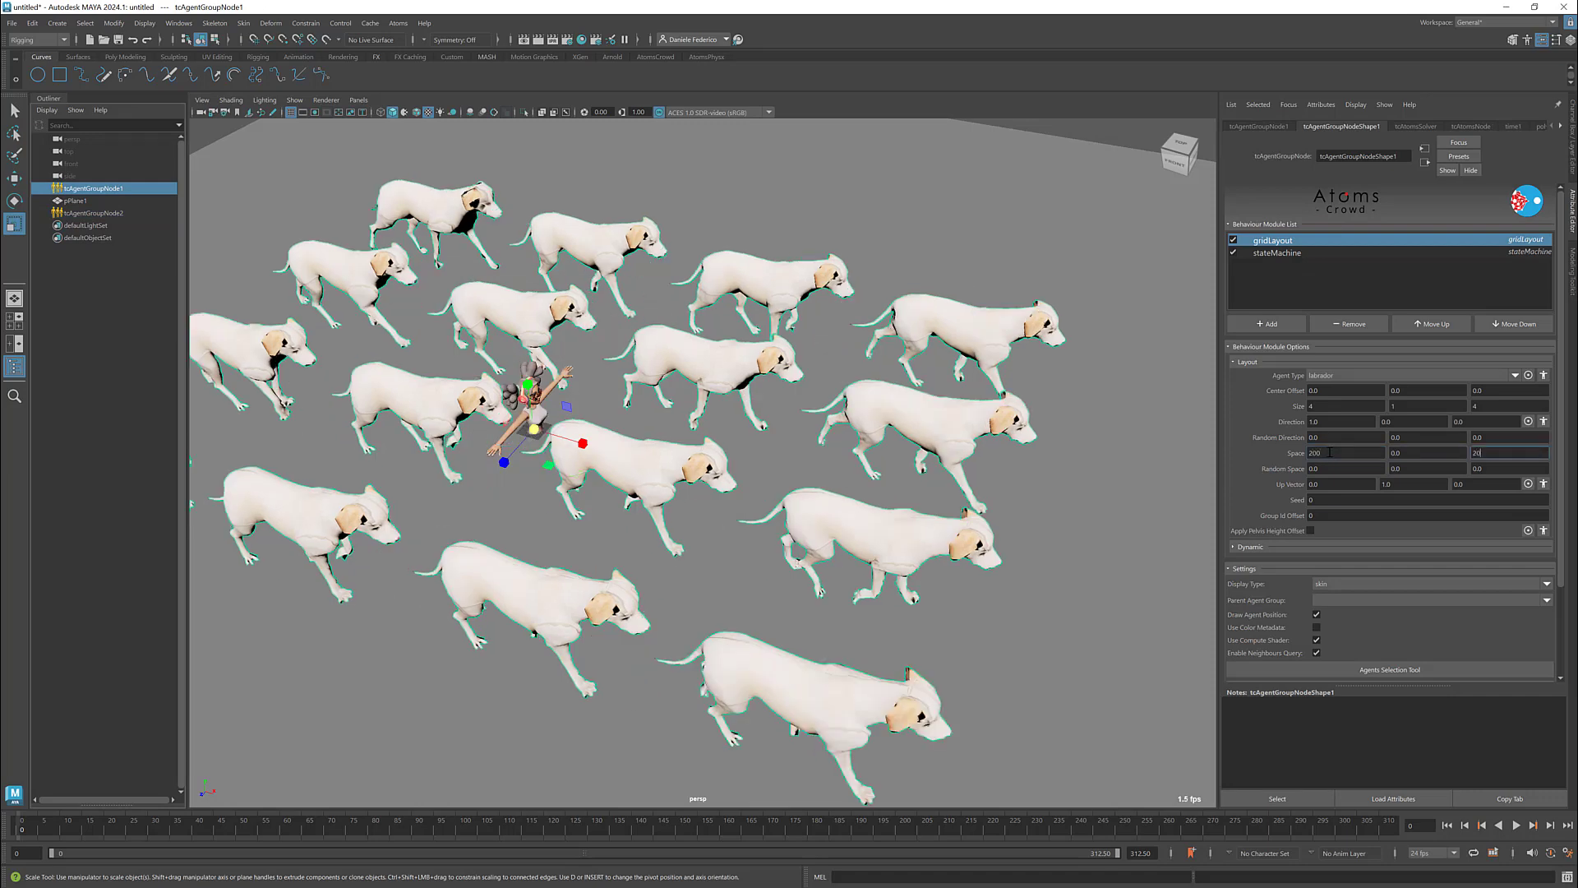
key("Return")
Play the simulation to check the labradors' walk over the ground, stop it, and rewind to the start
left_click_drag(789, 490, 1237, 647, "alt")
left_click(1516, 826)
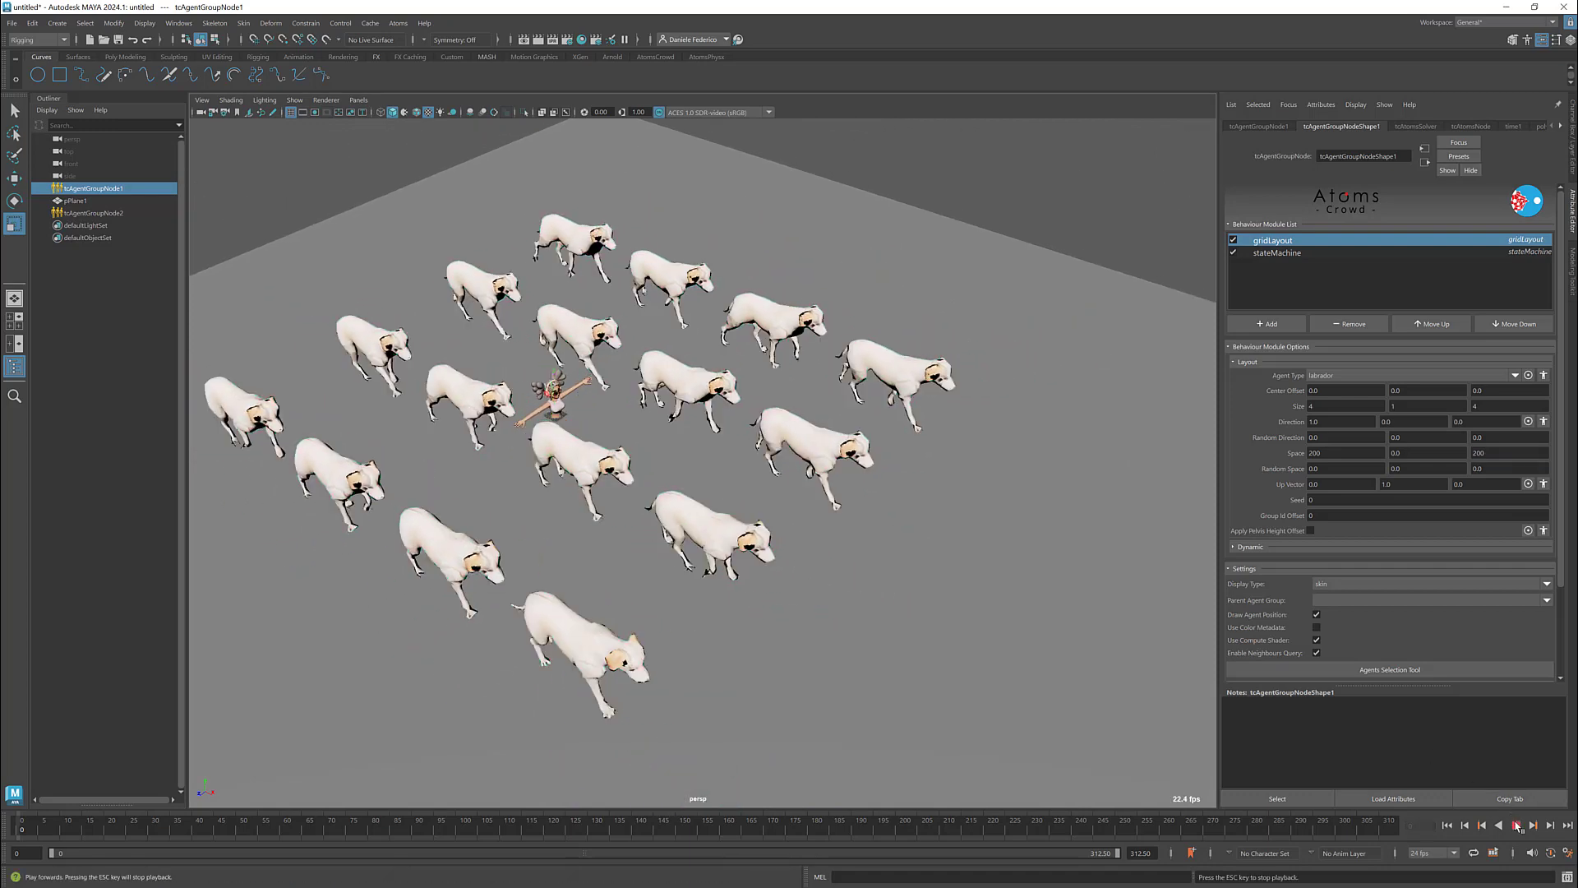
left_click(1516, 825)
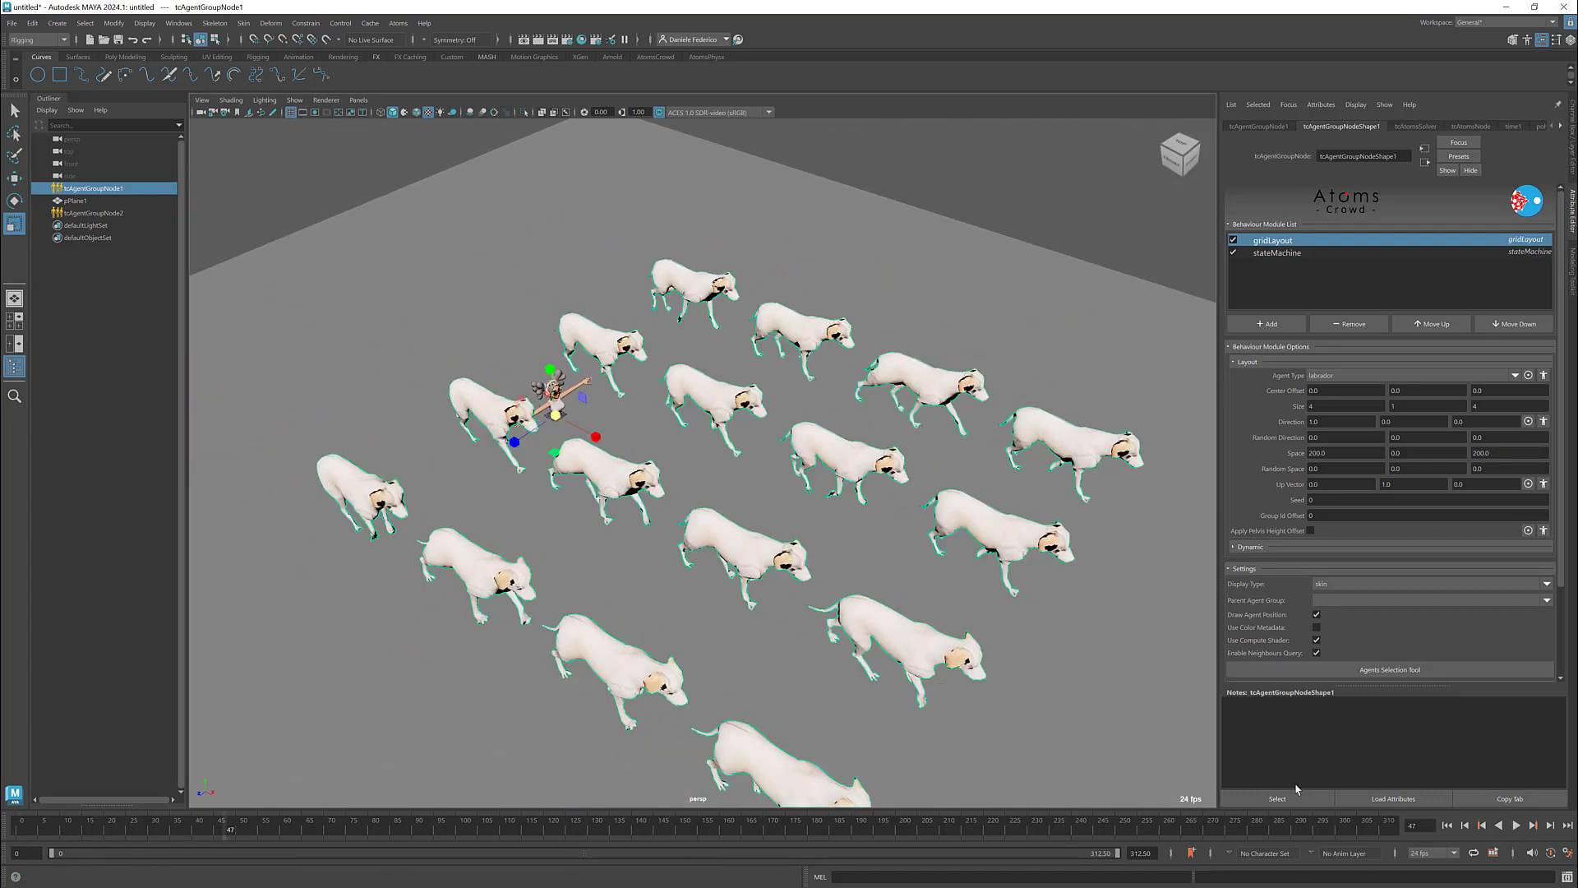
left_click(1447, 825)
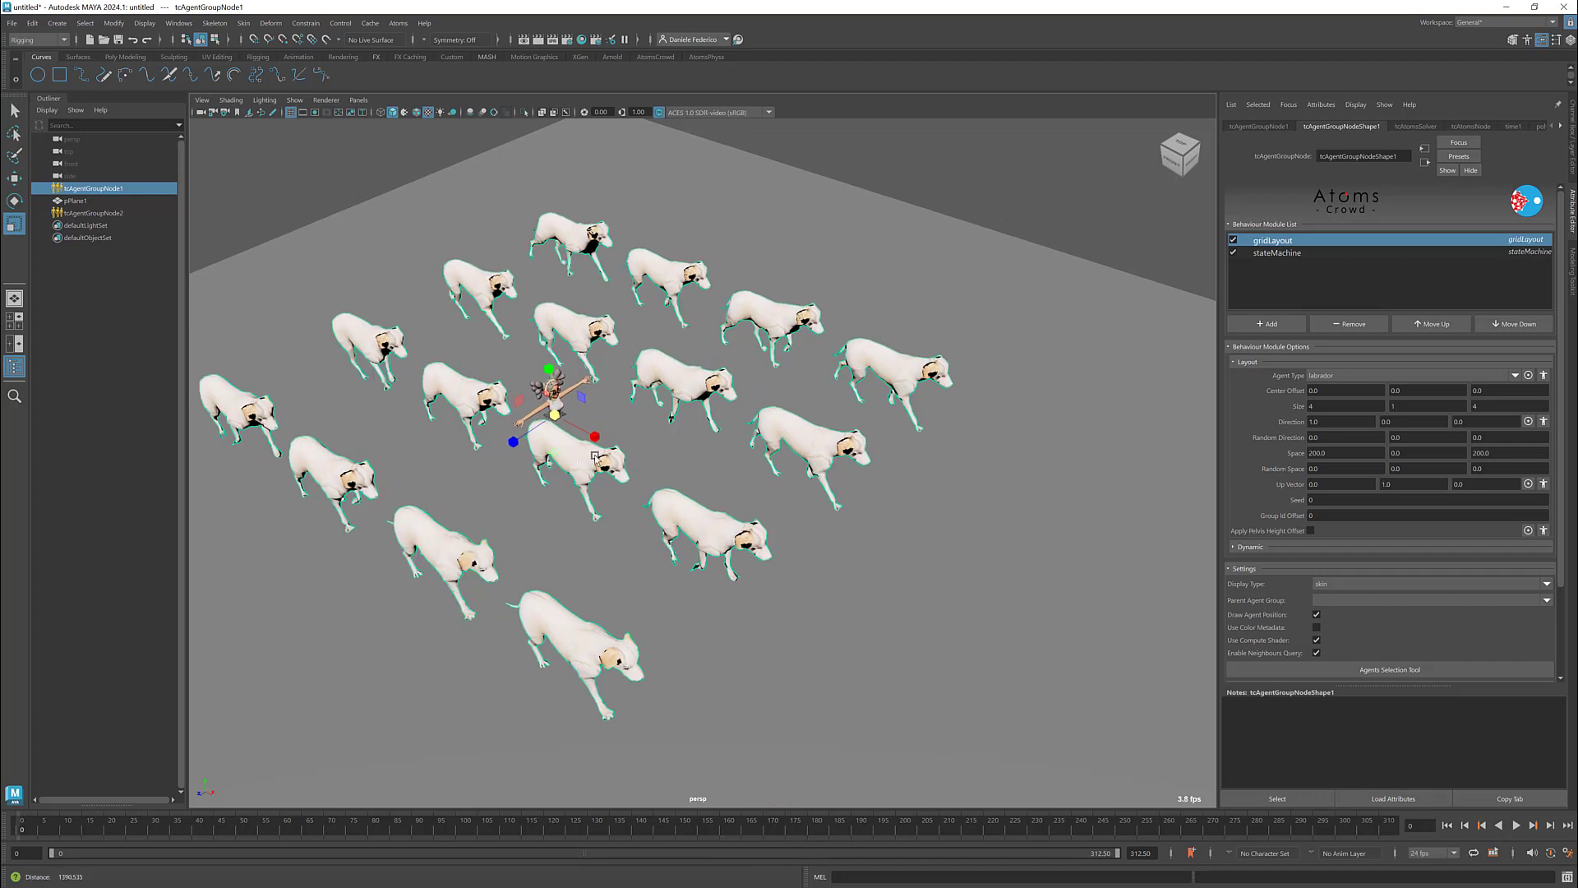
Add a clipReader module to the second agent group and set its clip name to ride
left_click_drag(591, 400, 586, 396)
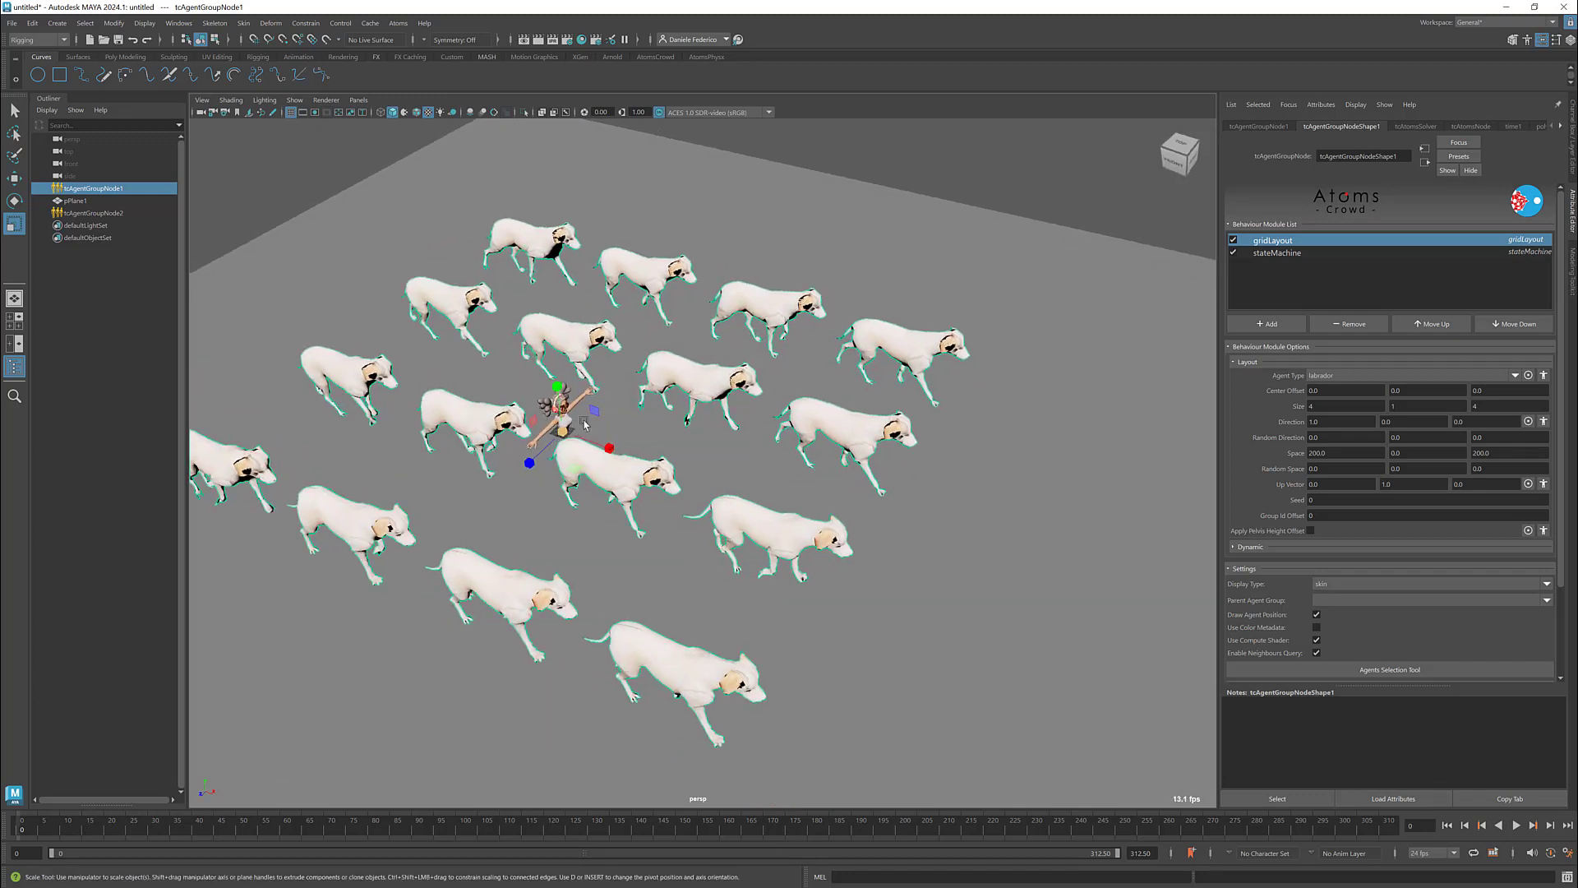
left_click(90, 213)
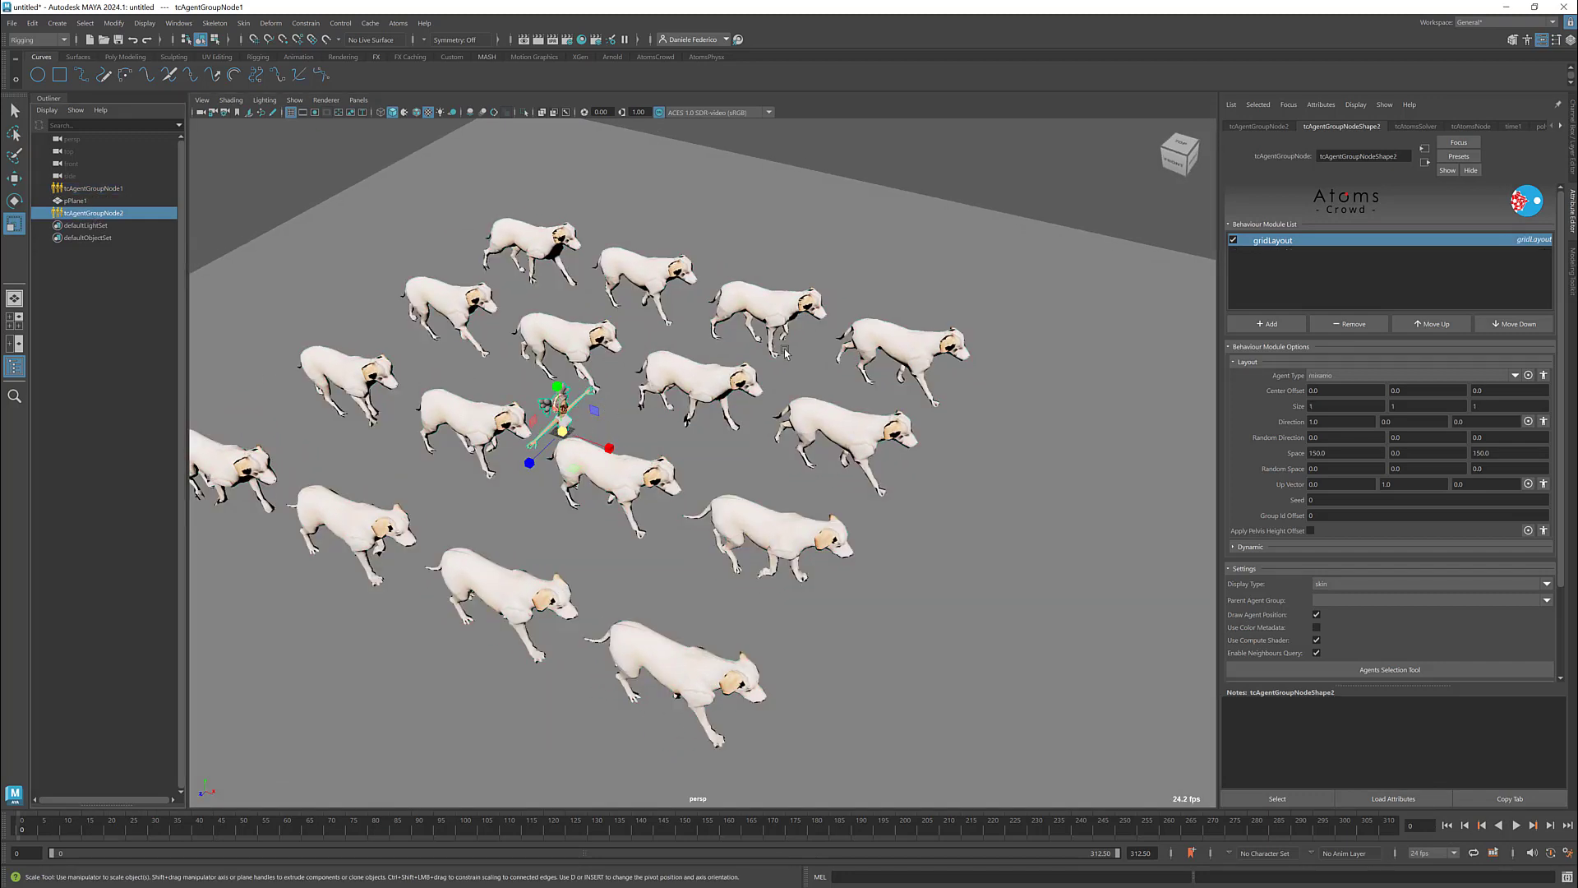
left_click(1282, 323)
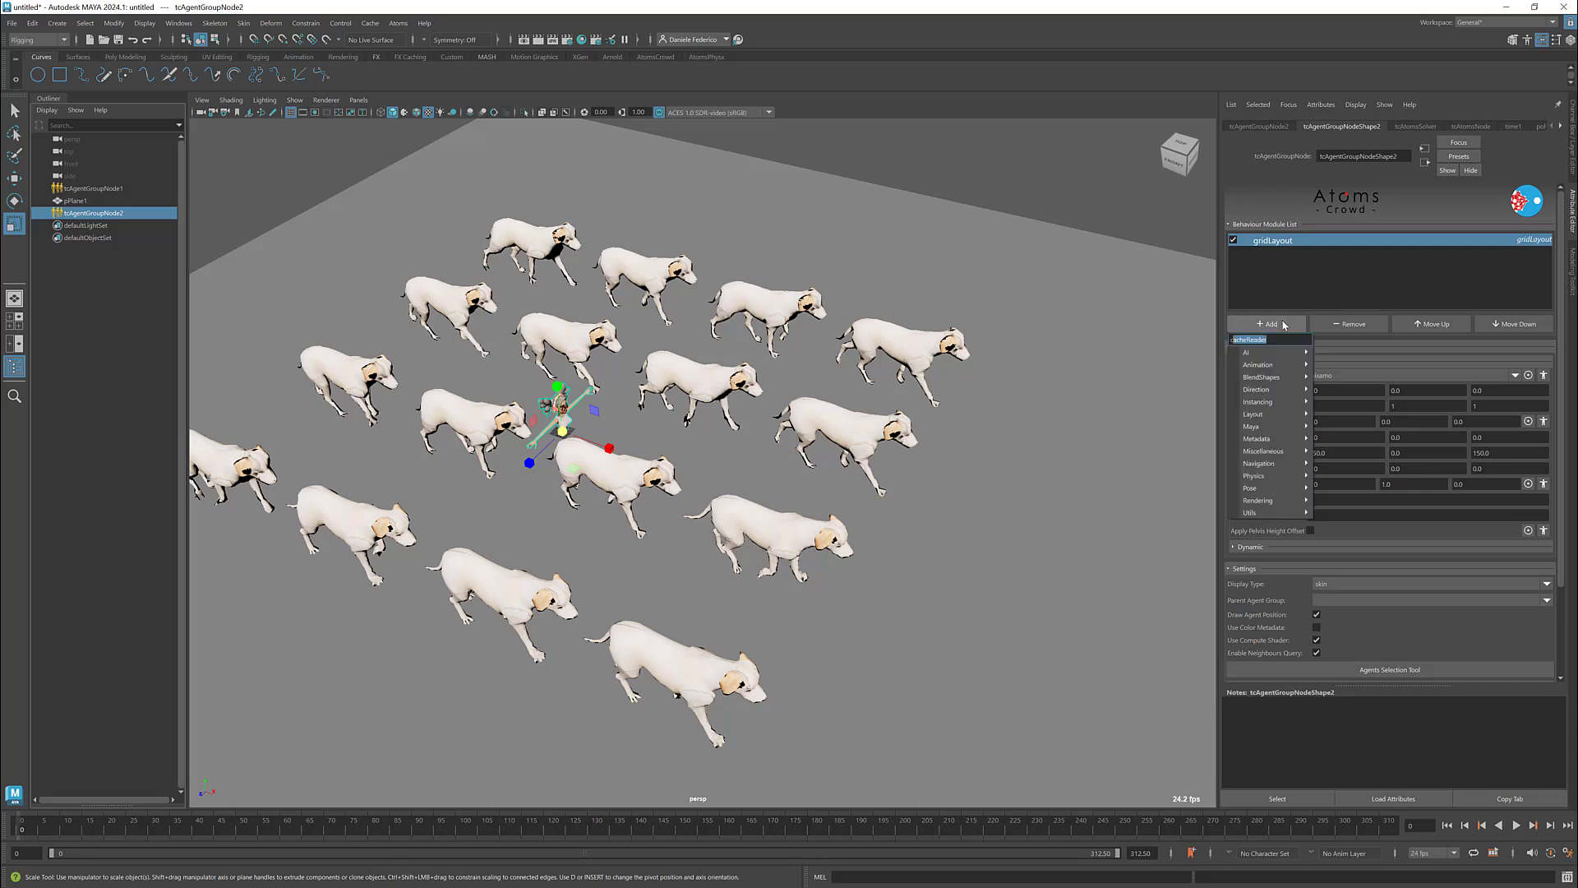
key("Escape")
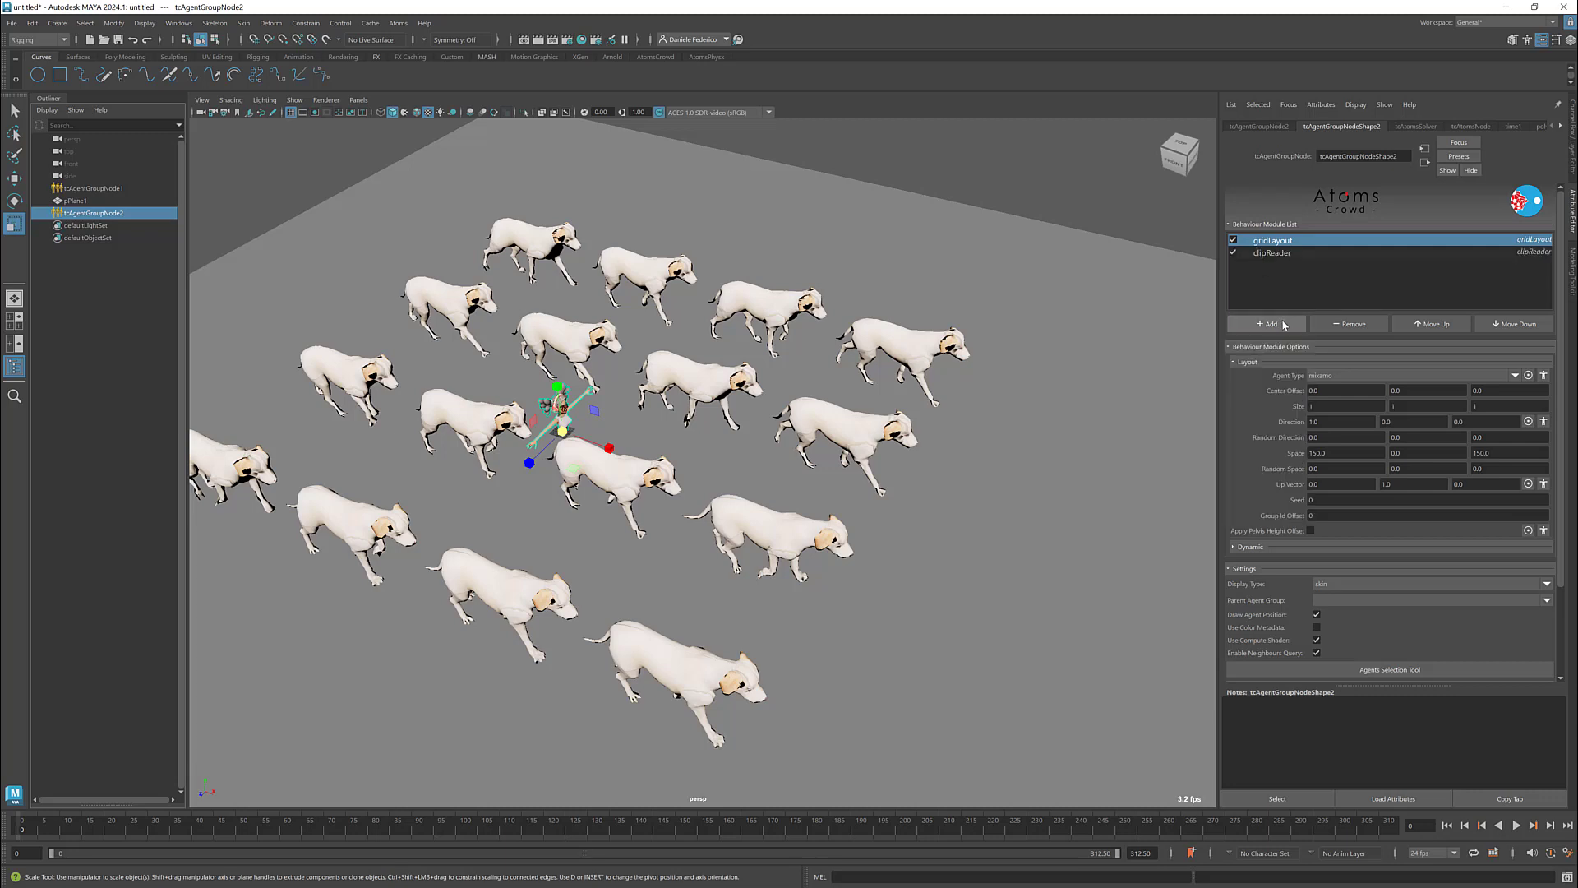
left_click(1275, 253)
left_click(1516, 376)
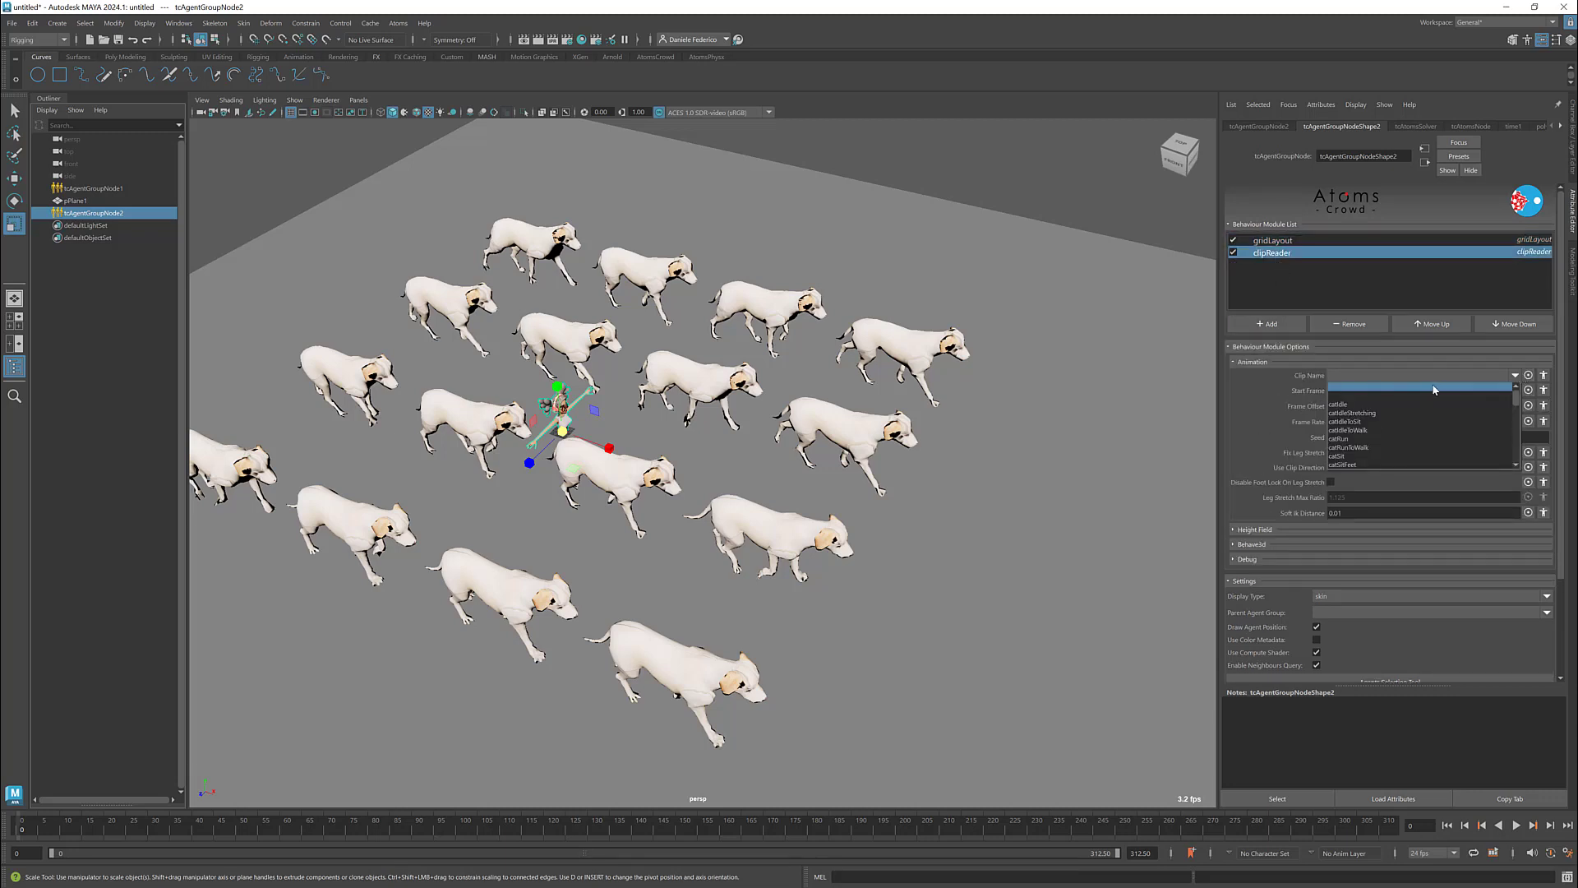
left_click(1421, 383)
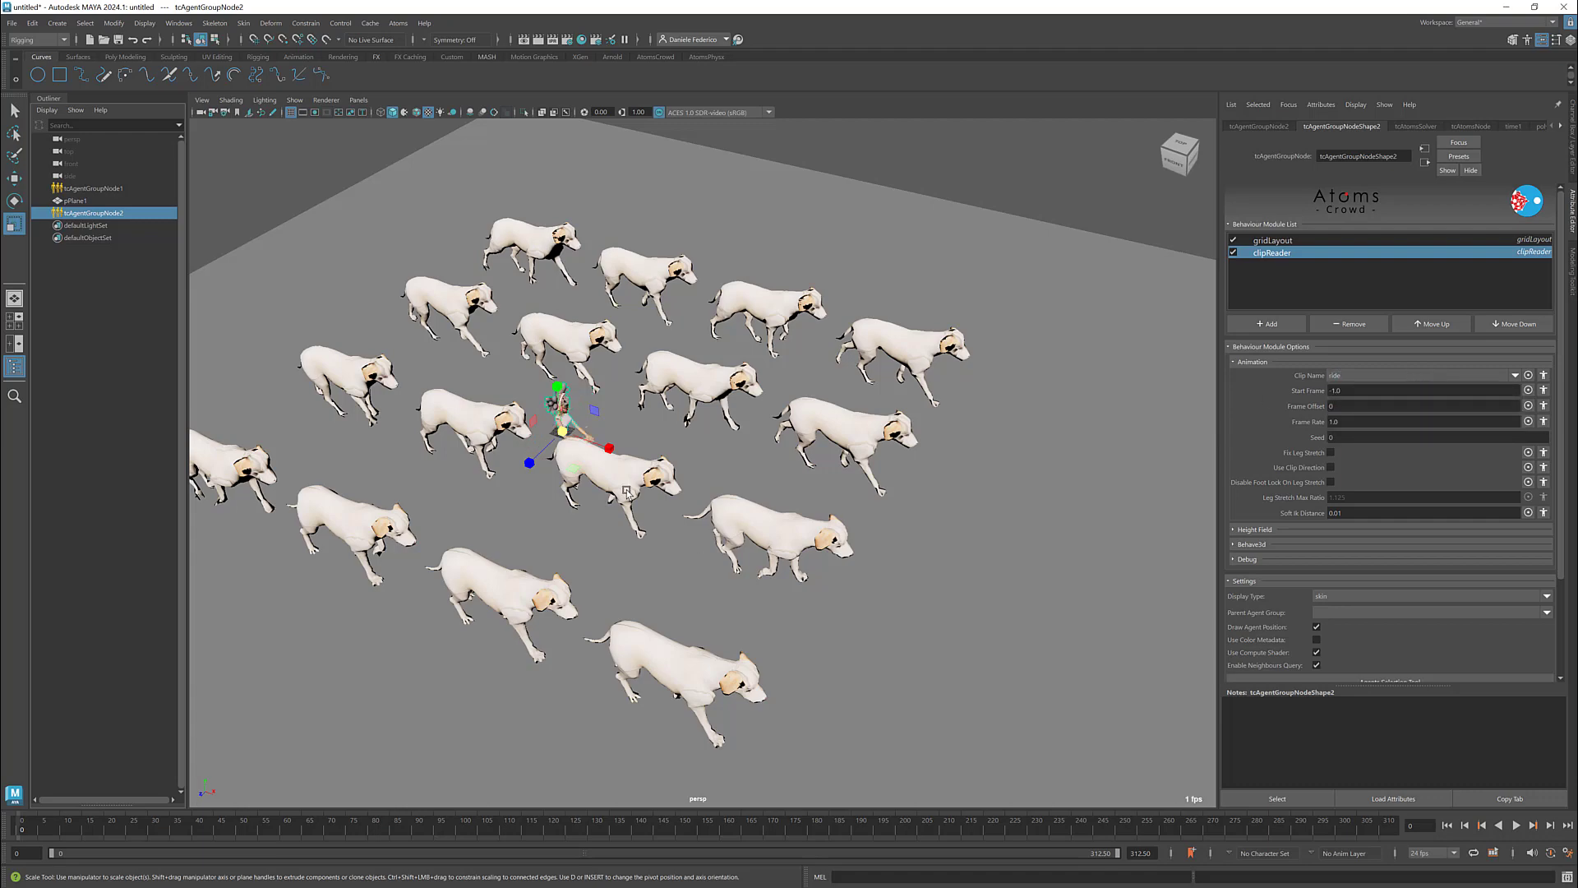
Play the simulation briefly to check the character's riding clip, stop it, and rewind to the first frame
left_click_drag(625, 493, 674, 471, "alt")
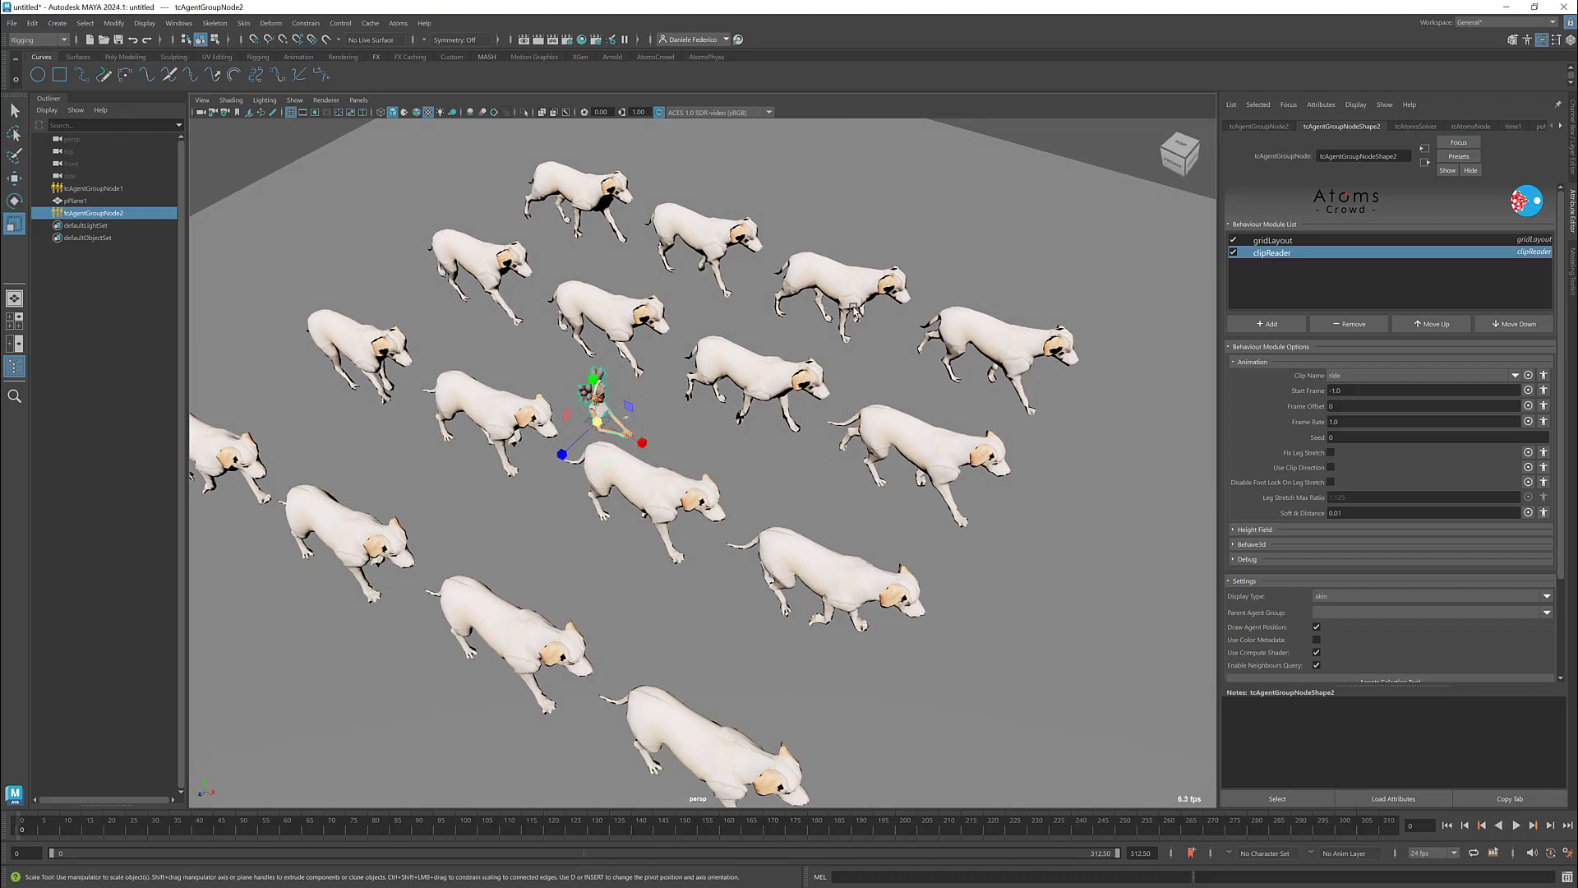
left_click(1514, 827)
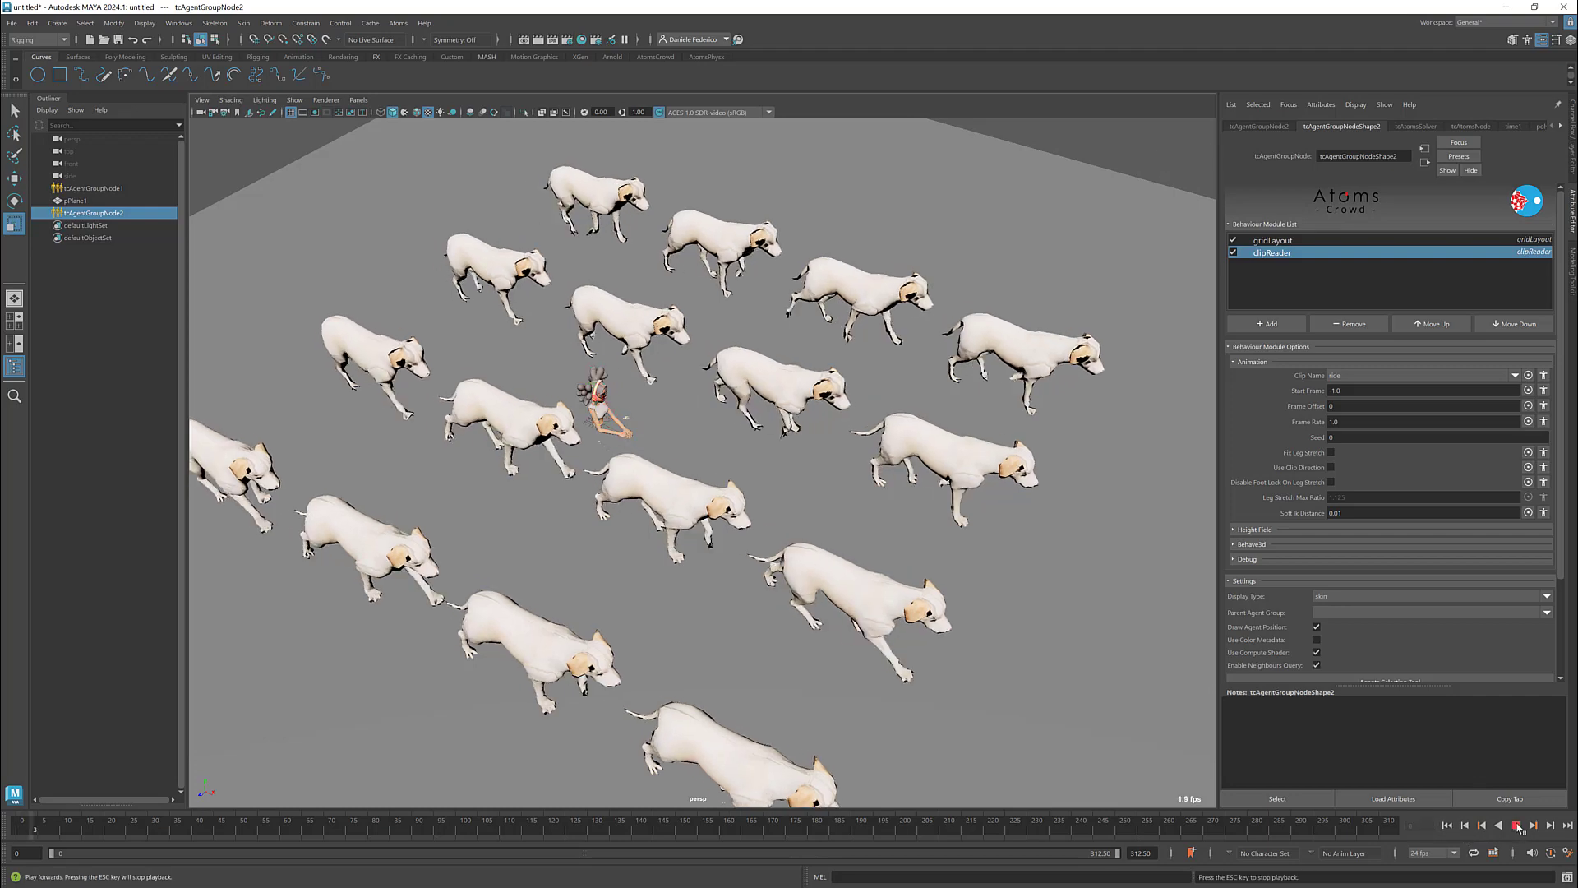
left_click(1515, 826)
left_click(1448, 826)
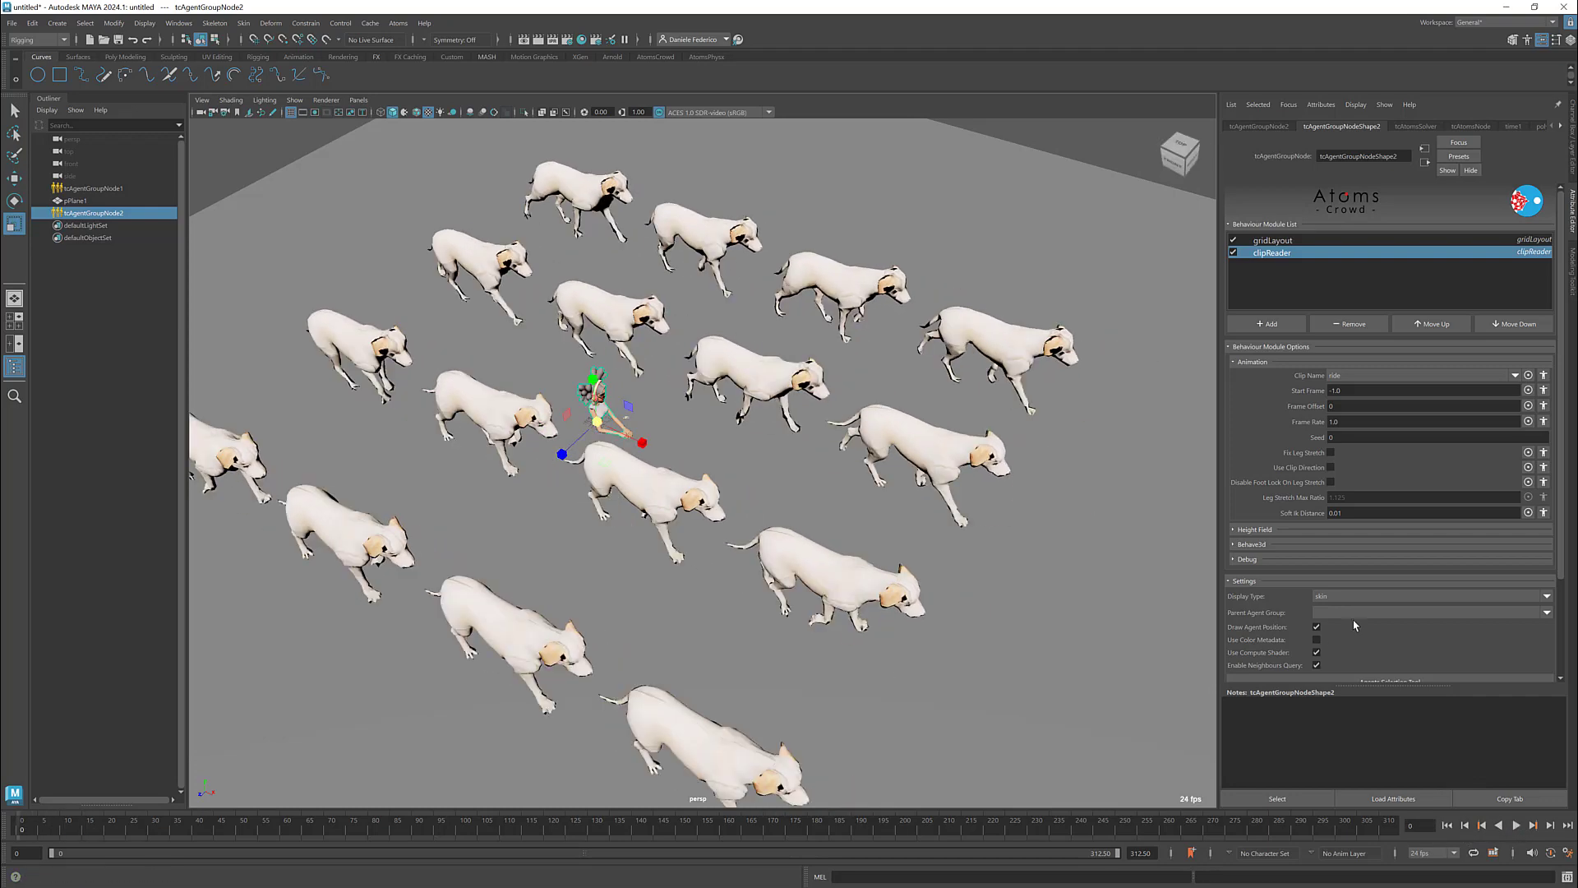
Add a sync module to the second agent group and show its options
left_click(1267, 325)
type("sync")
key("Return")
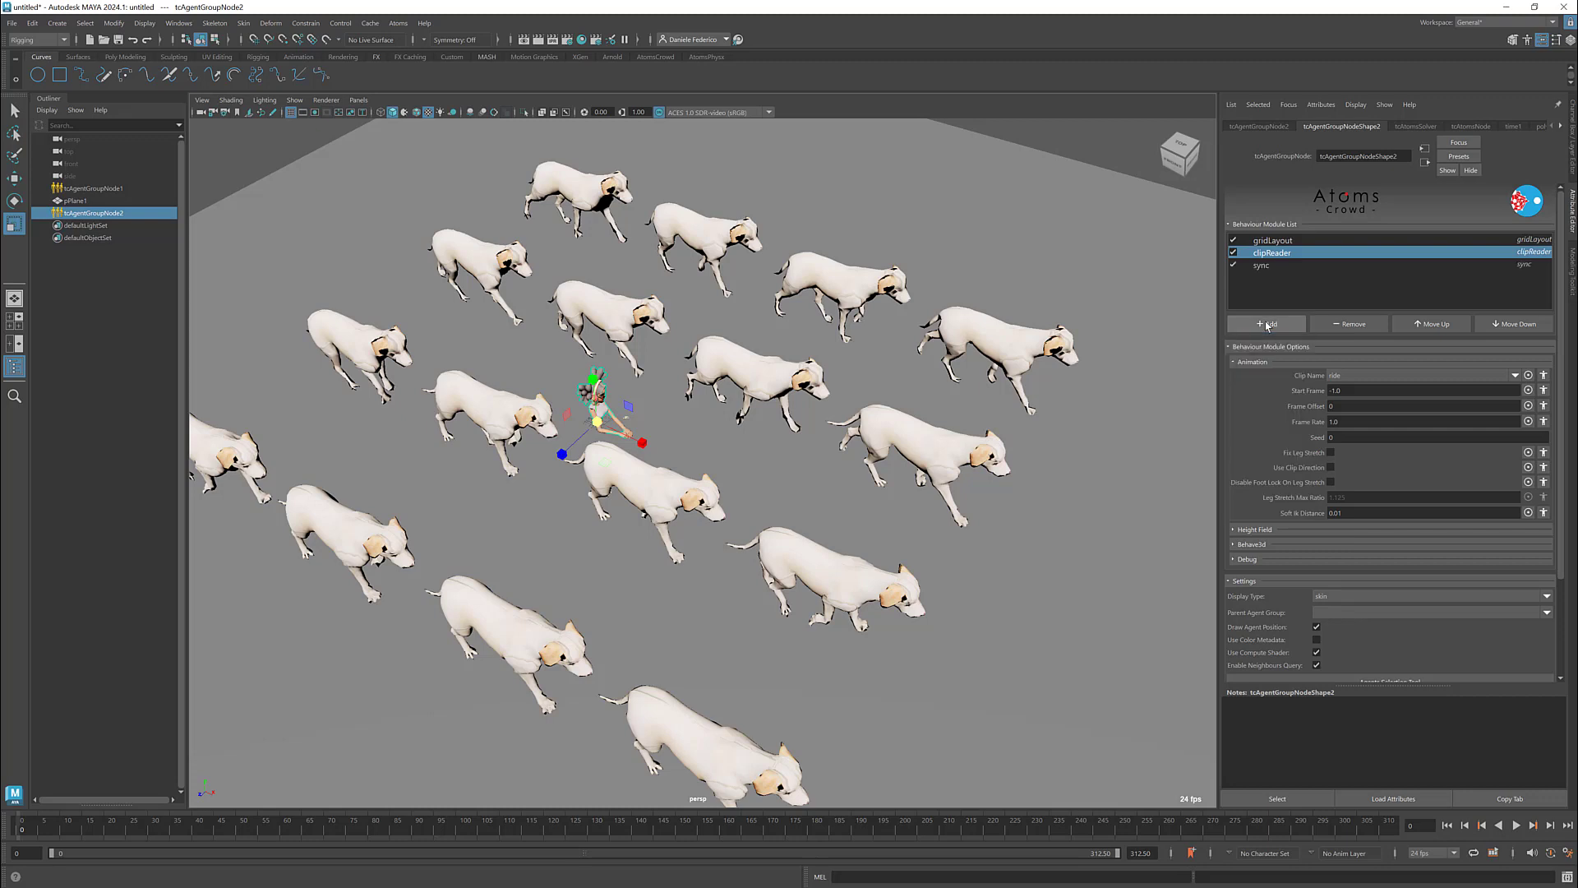
left_click(1258, 266)
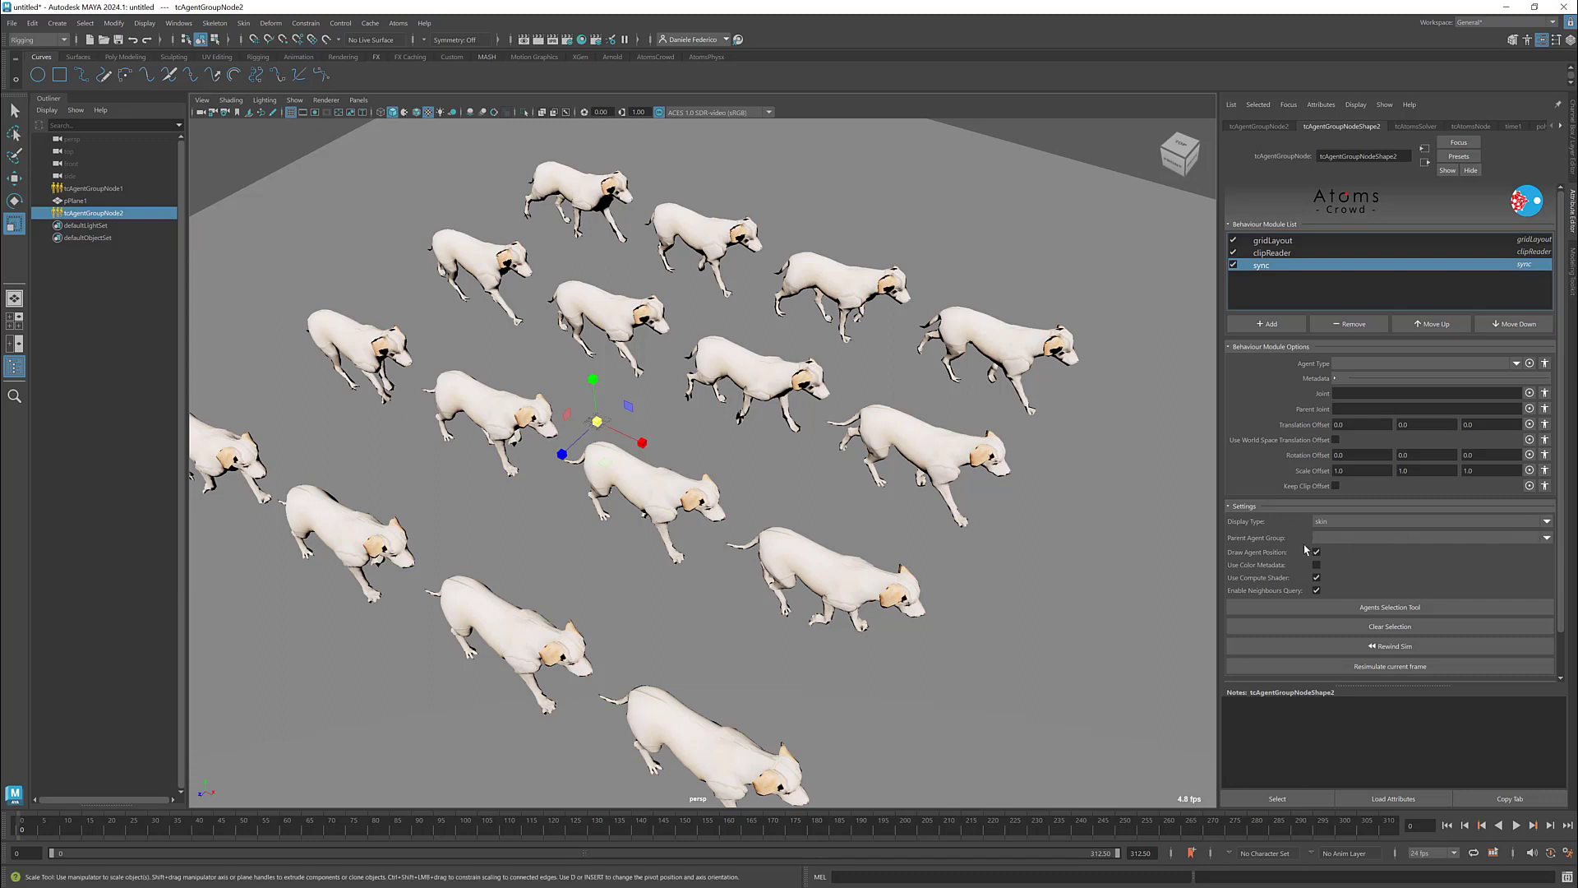
Set the second group's parent agent group to tcAgentGroupNodeShape1 and the sync module's agent type to mixamo
left_click(1545, 539)
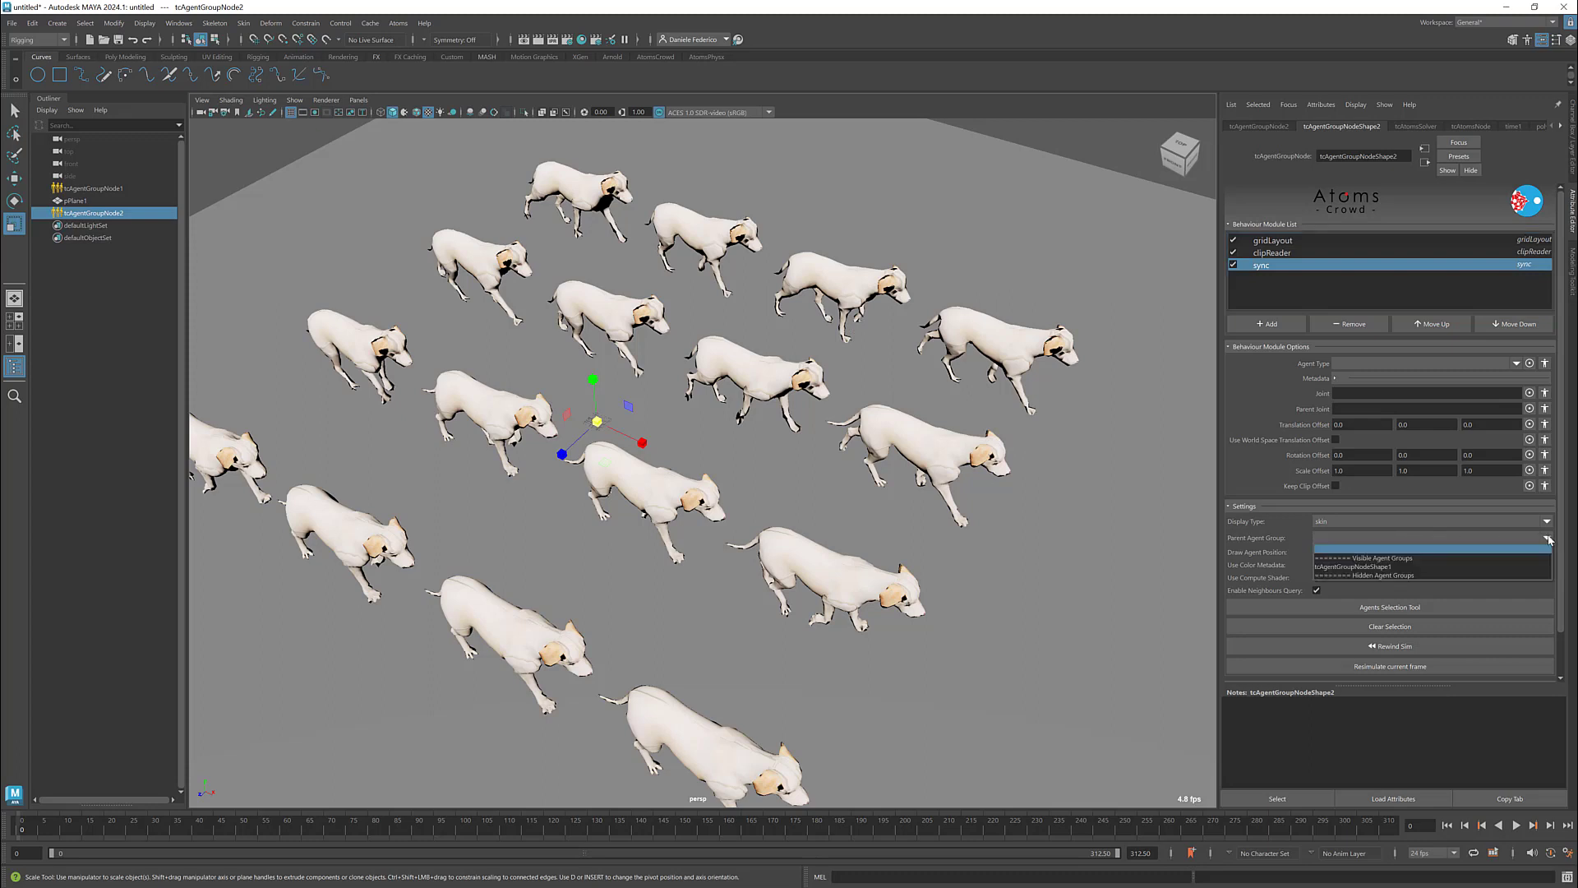
left_click(1526, 567)
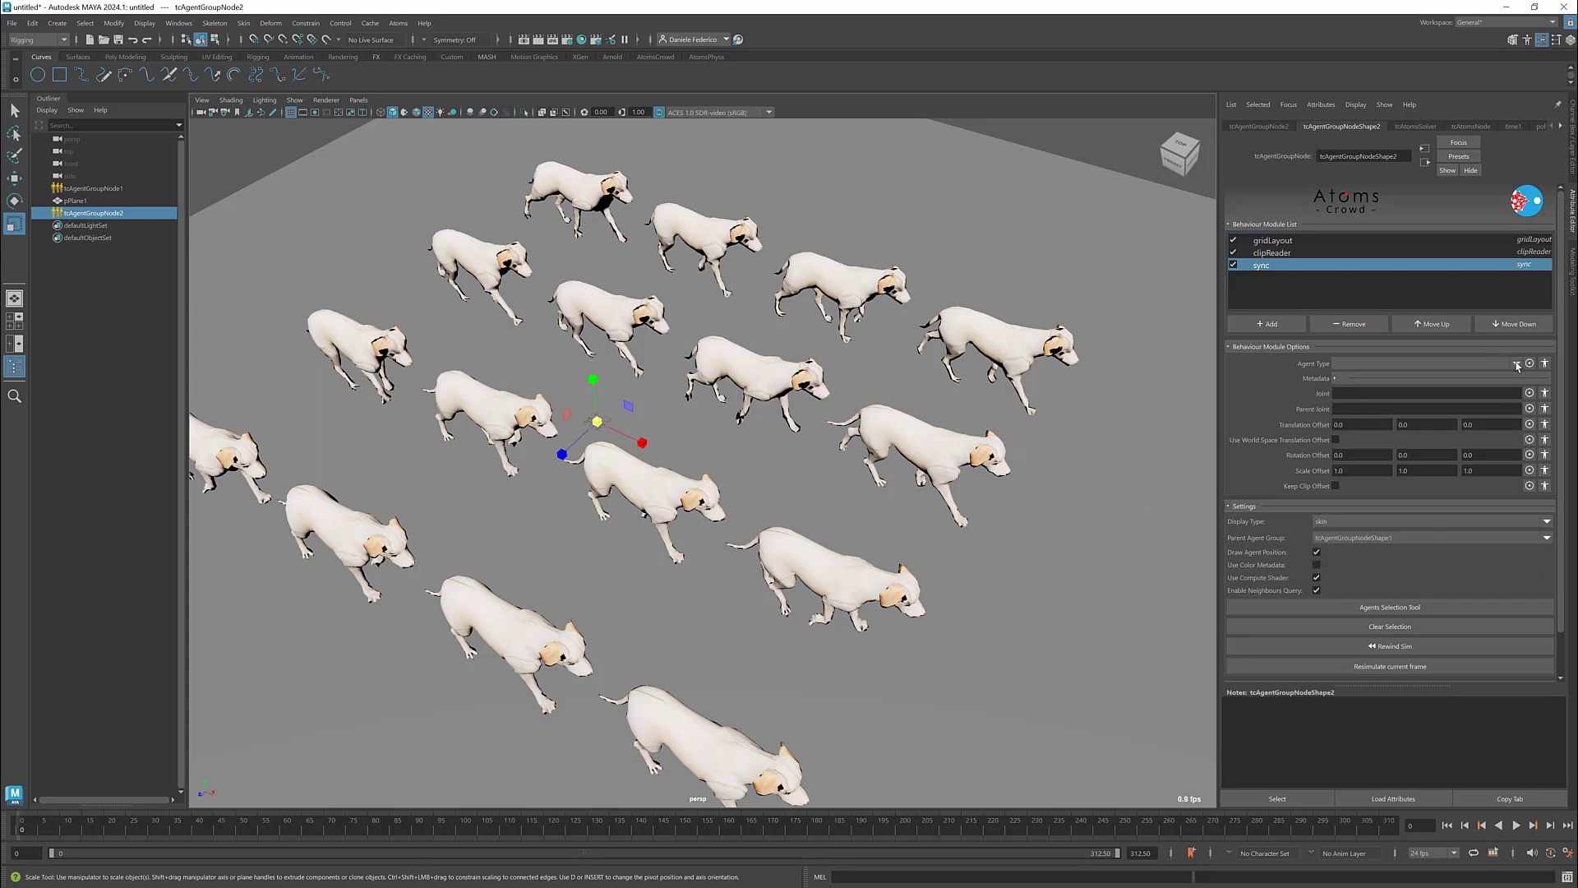
left_click(1516, 365)
left_click(1385, 443)
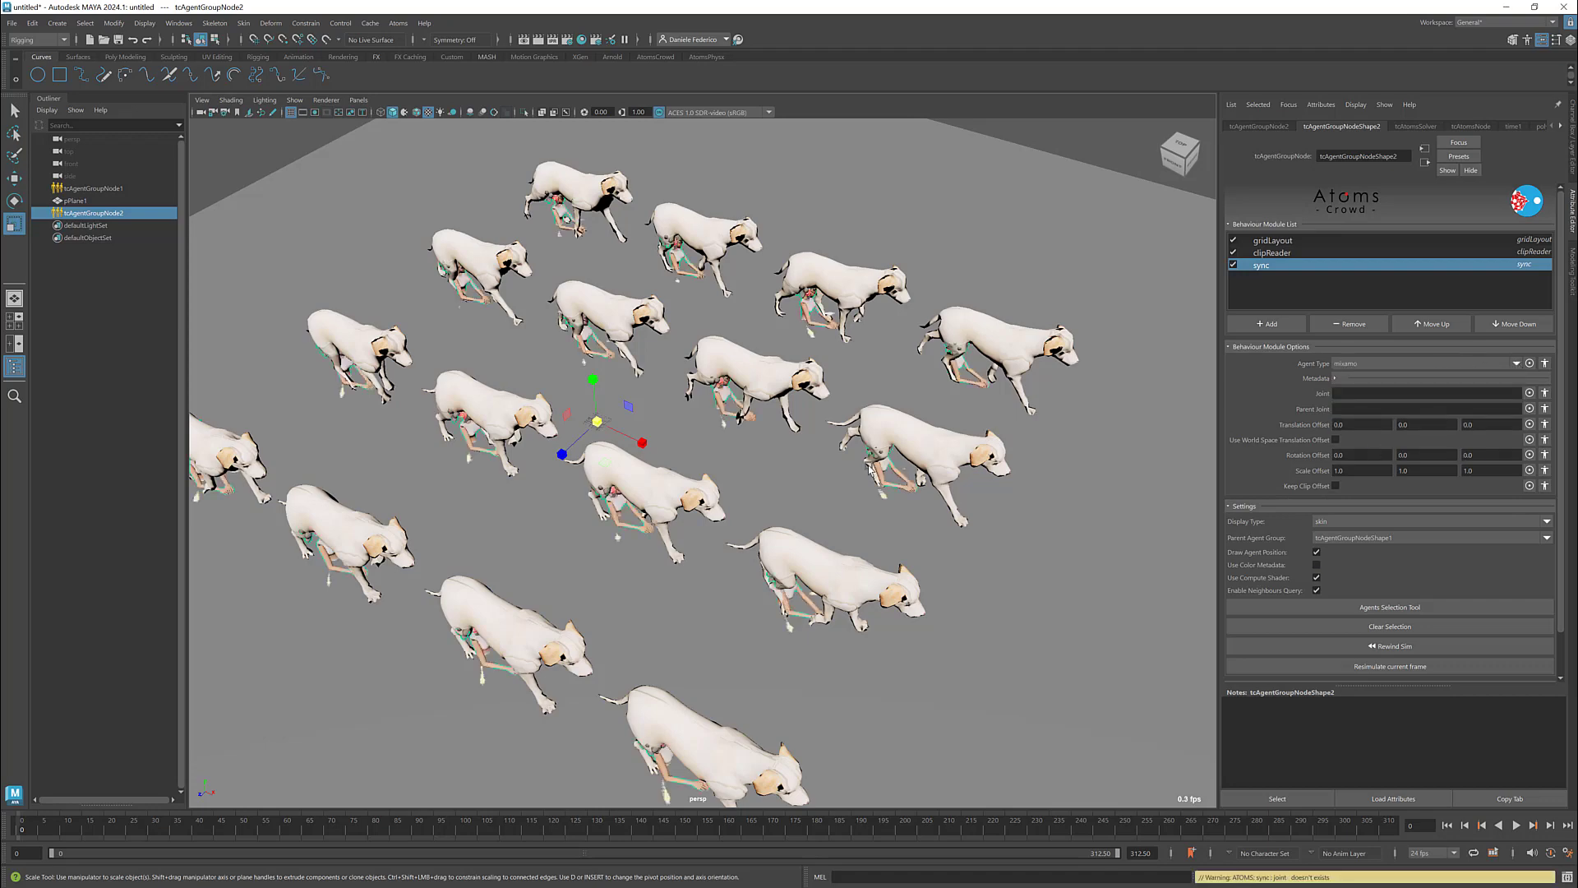
Play the simulation to check how the synced characters follow the labradors, and rewind to the first frame
scroll(905, 501, "down", 5)
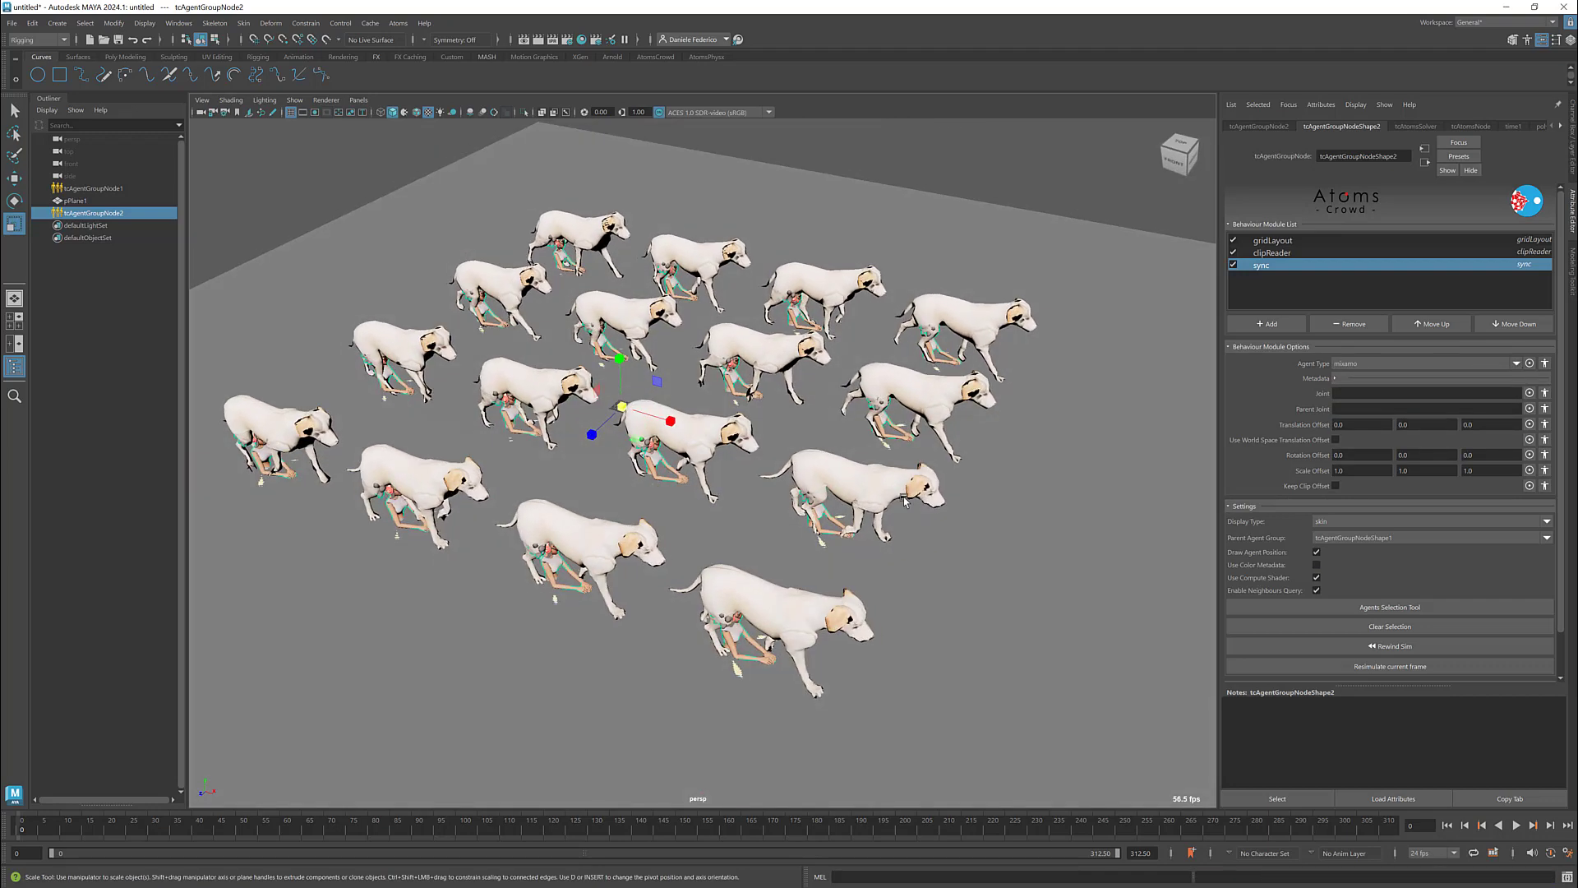
left_click(1516, 826)
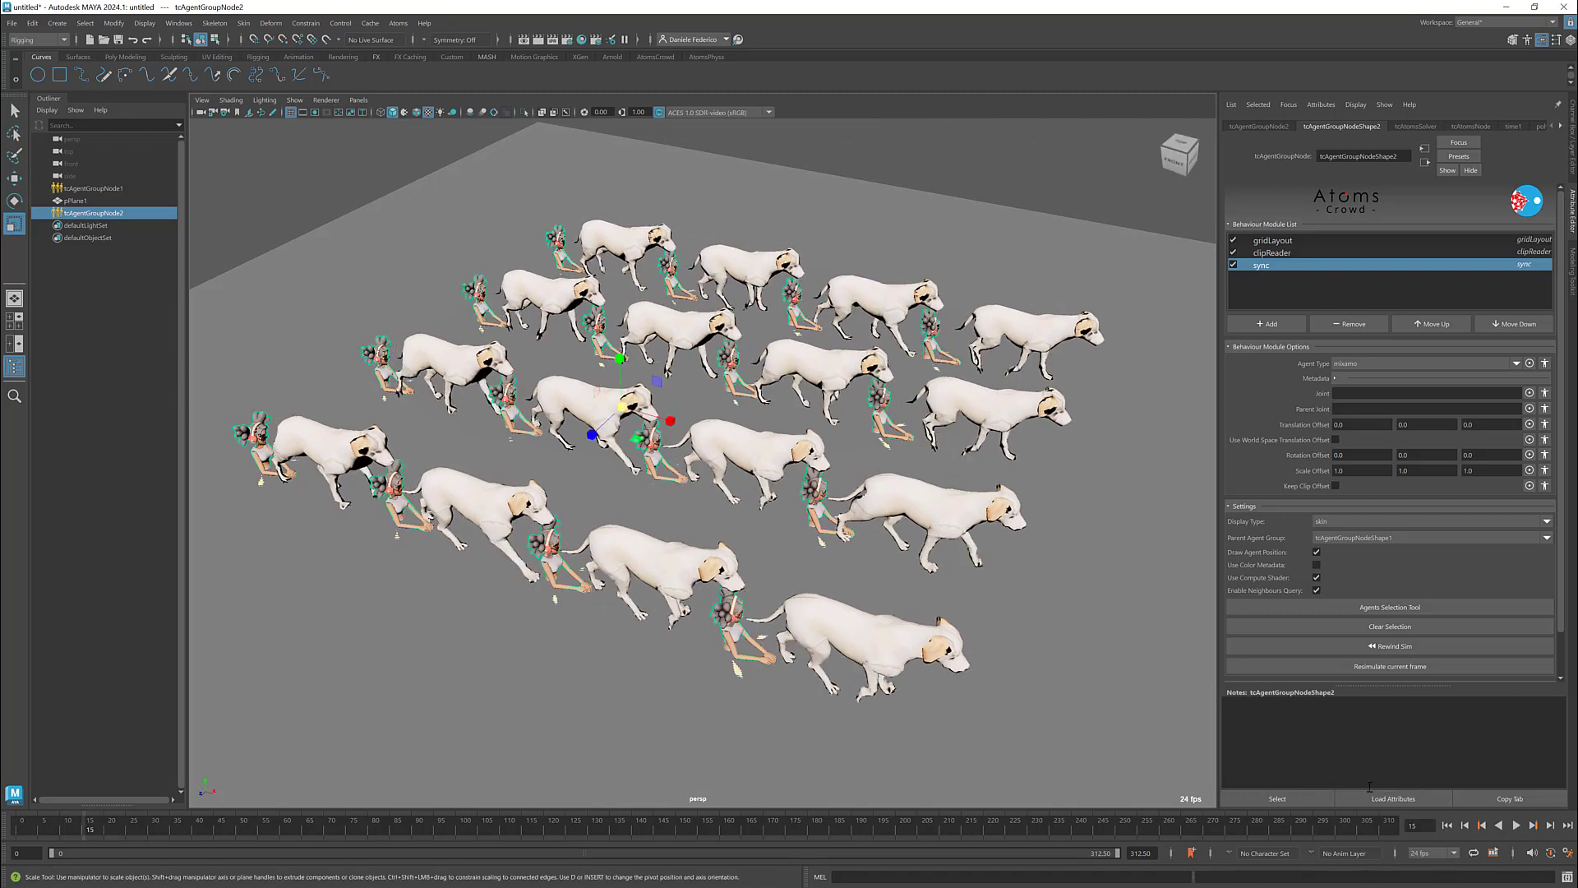
left_click(1446, 826)
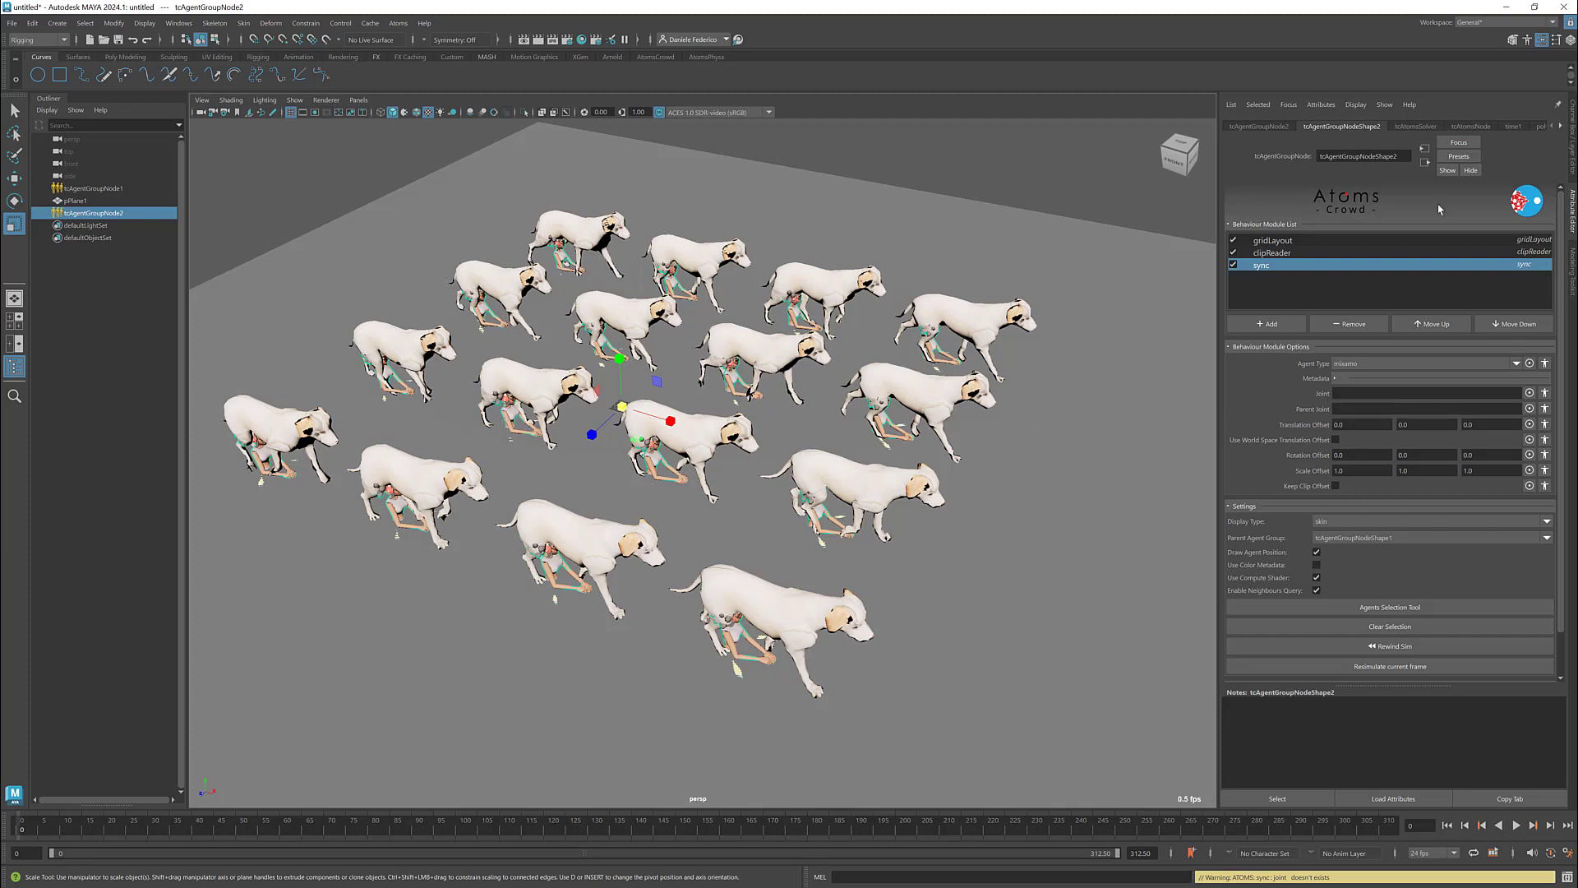
Bring up the Atoms UI agent types and display the joint names on the mixamo skeleton
left_click_drag(1577, 102, 637, 101)
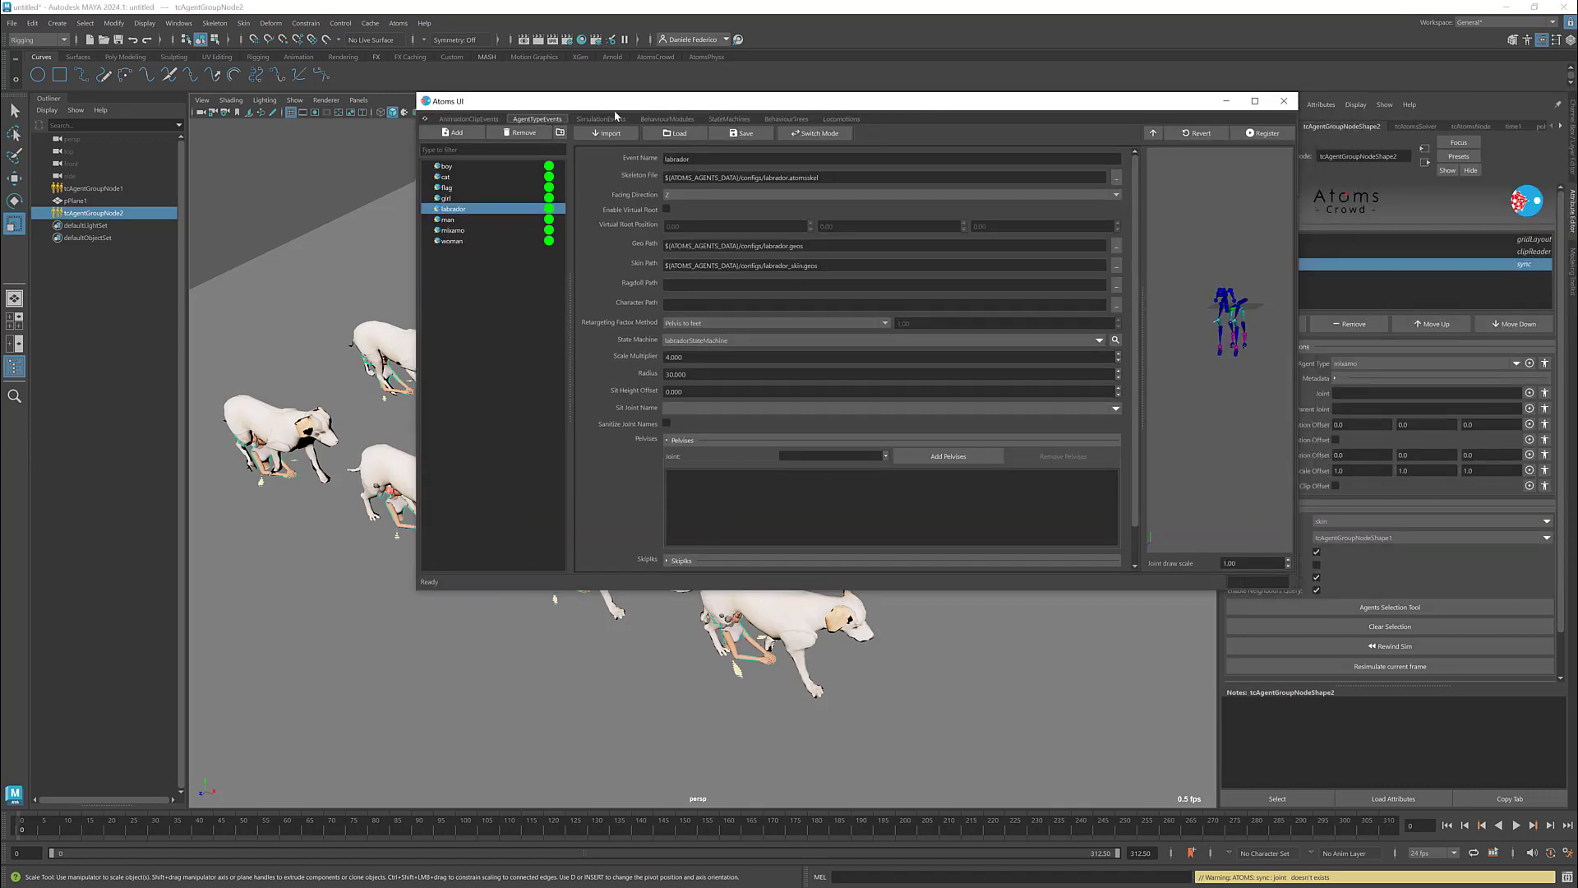
left_click(612, 117)
left_click(537, 118)
right_click(1216, 315)
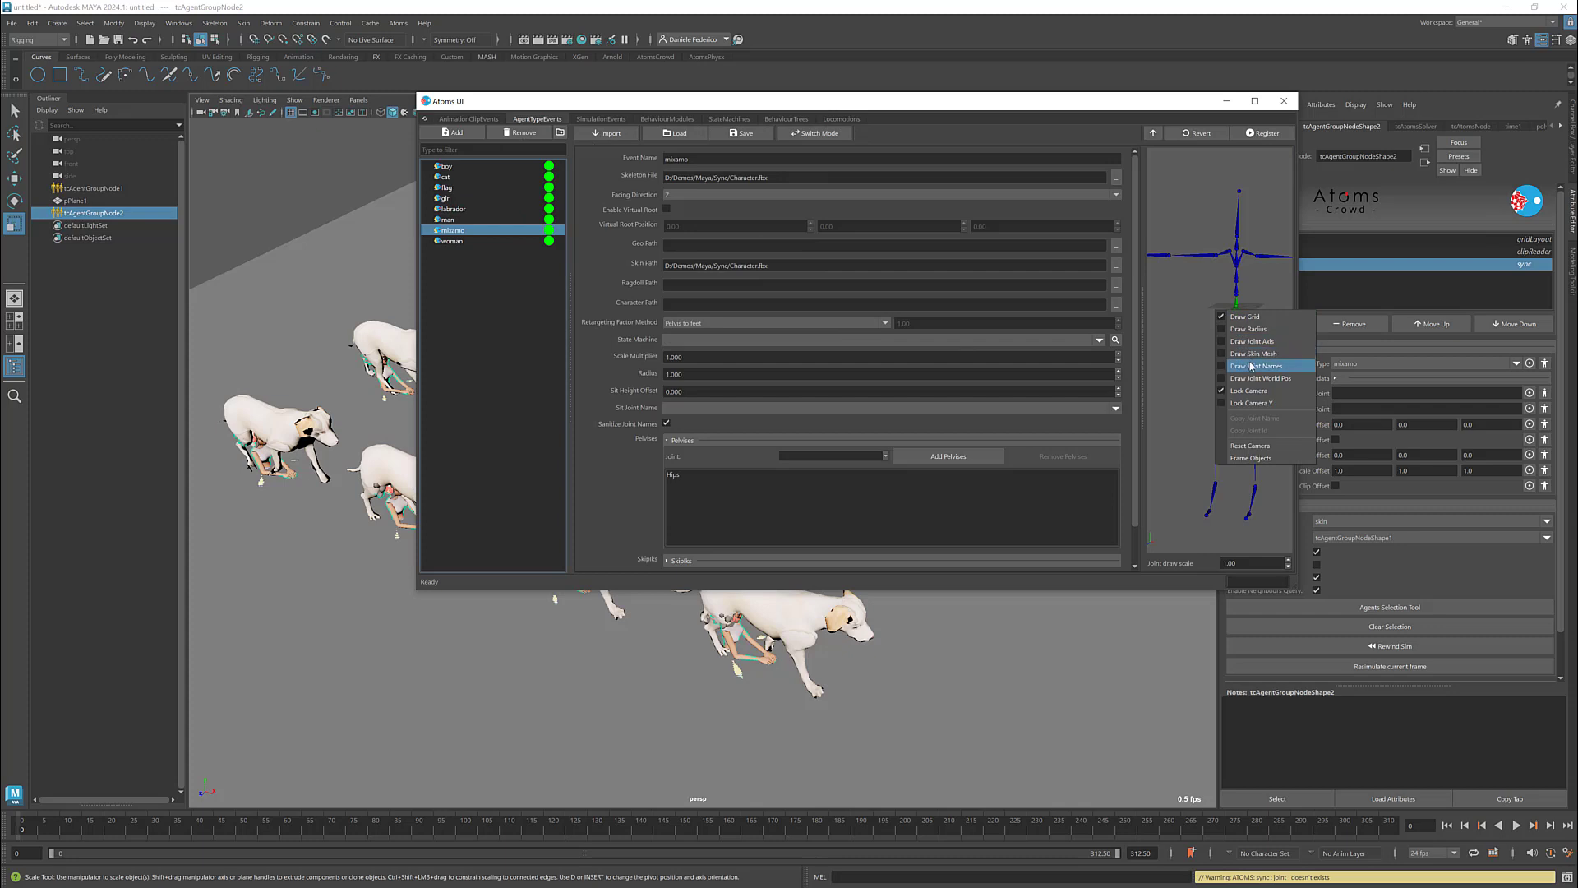
left_click(1251, 365)
scroll(1222, 320, "up", 3)
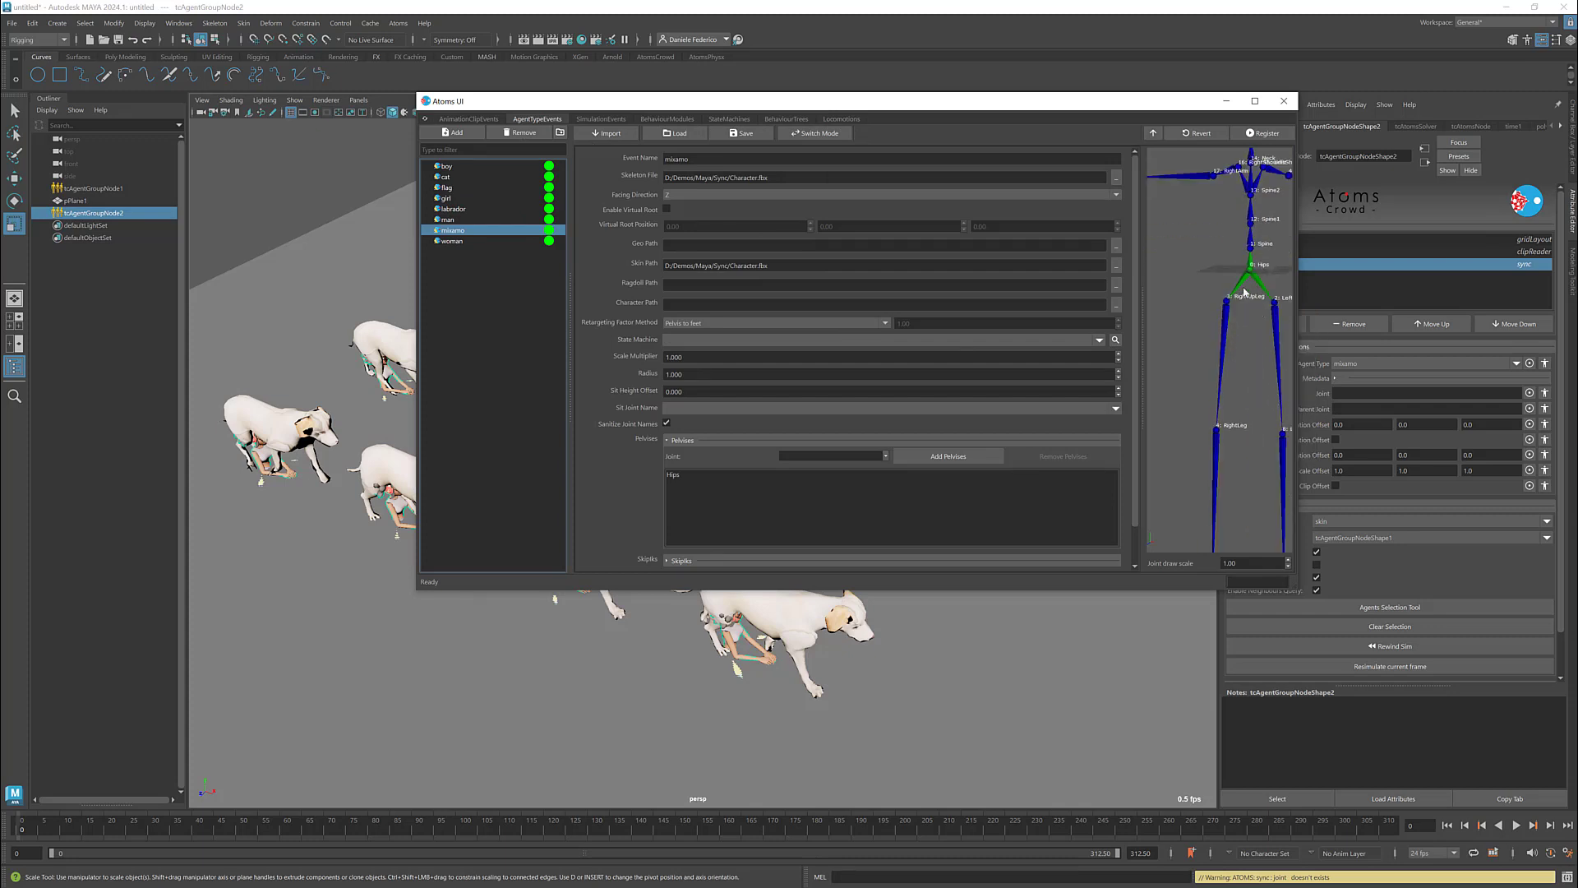
Copy the name of the mixamo skeleton's Hips joint into the sync module's Joint setting
left_click(1199, 330)
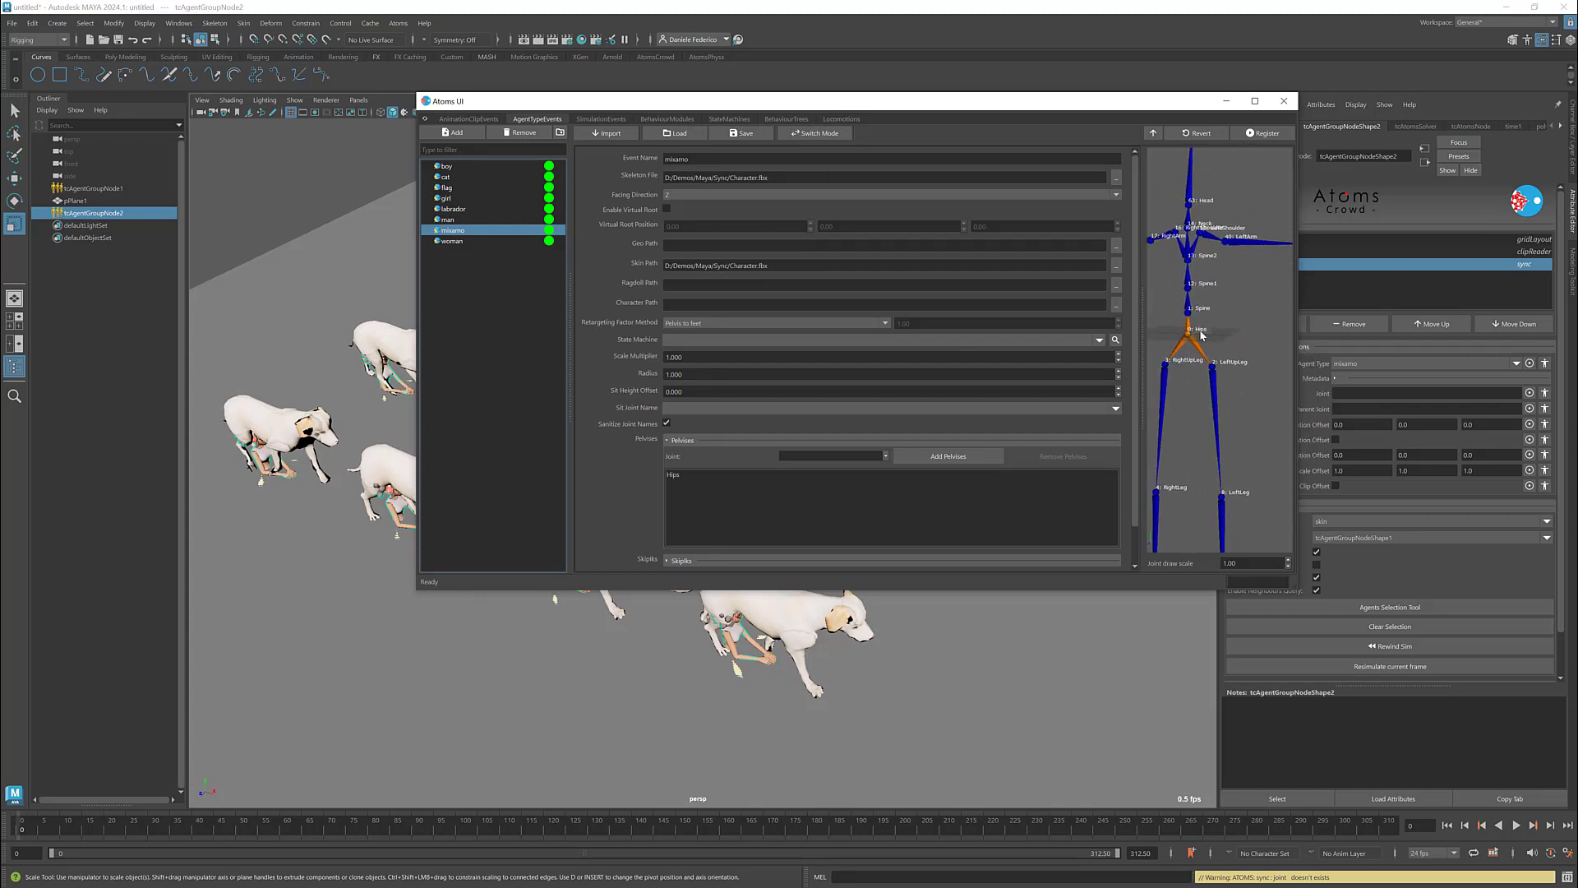
right_click(1190, 338)
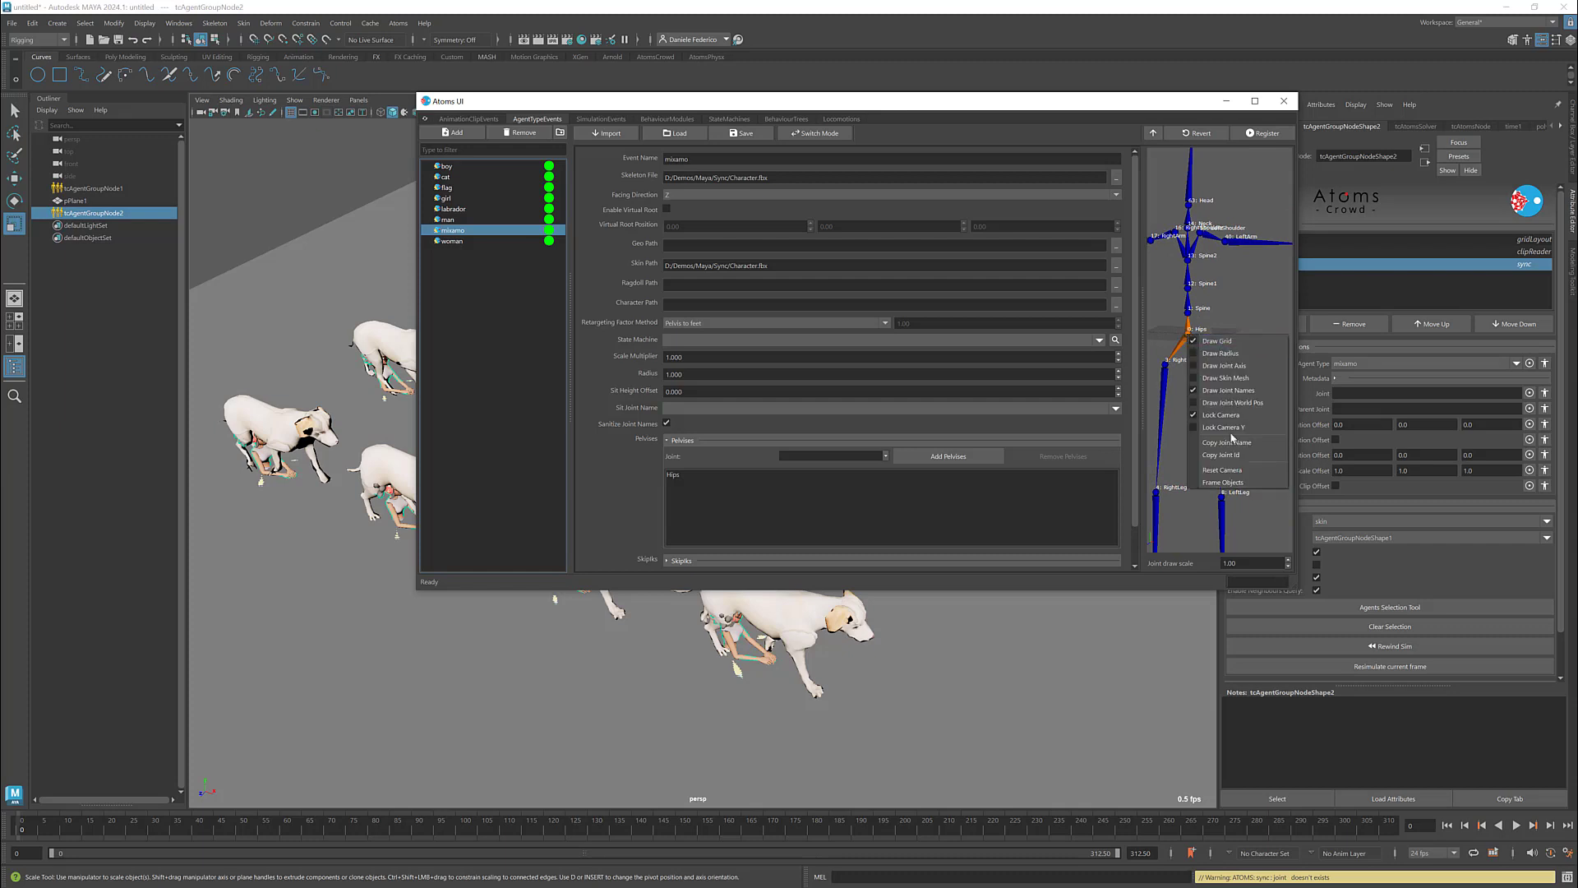
left_click(1237, 444)
left_click(1391, 393)
key("ctrl+v")
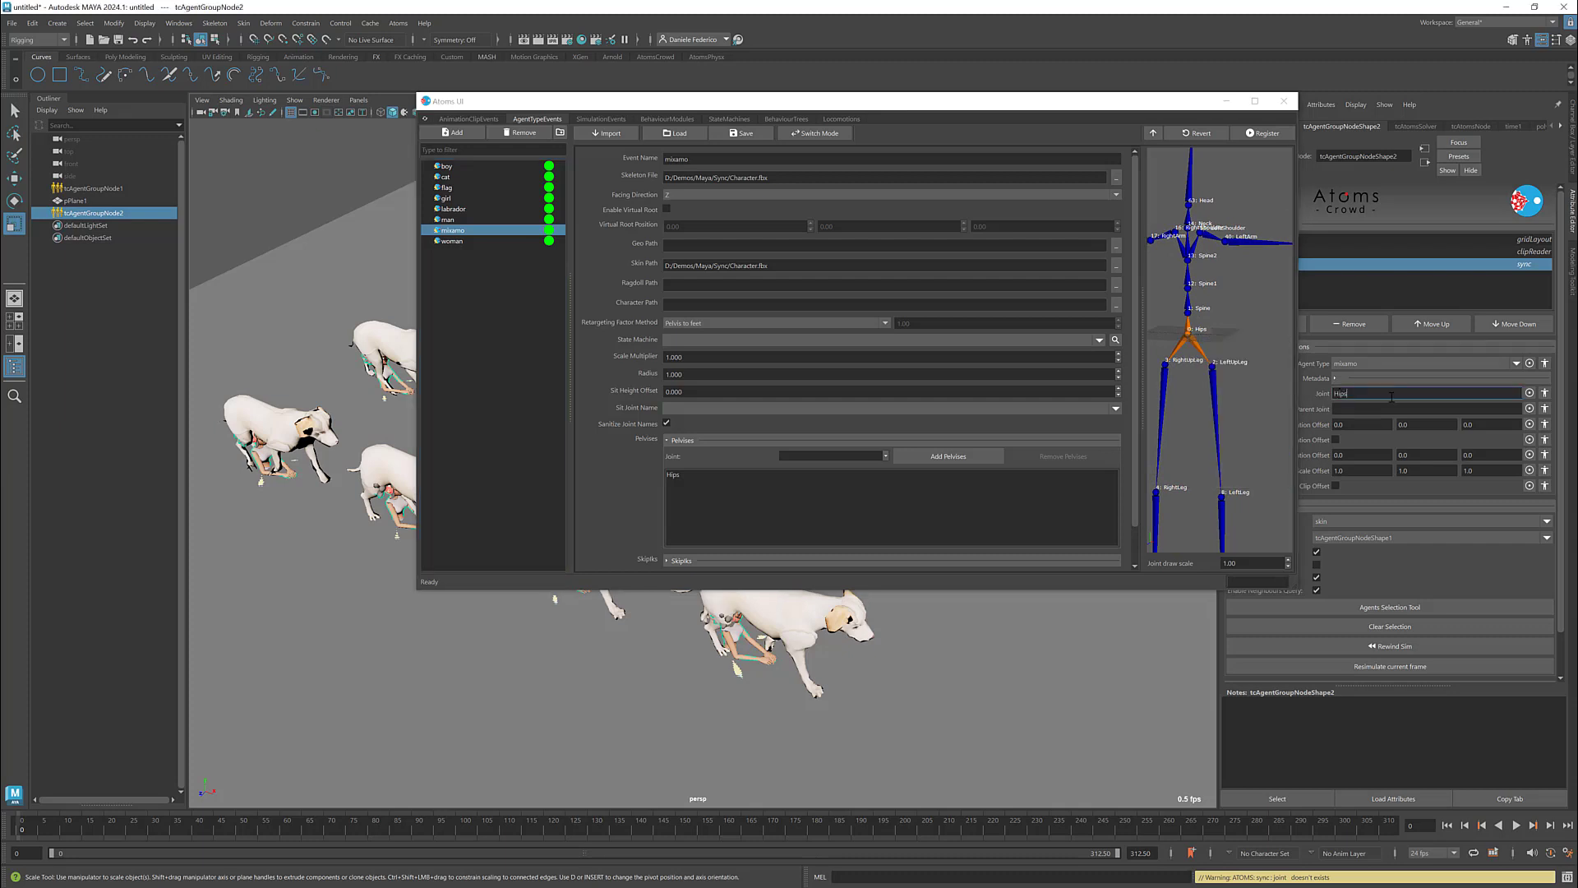
Copy the name of the labrador skeleton's Root_M joint into the sync module's Parent Joint setting
left_click(1341, 409)
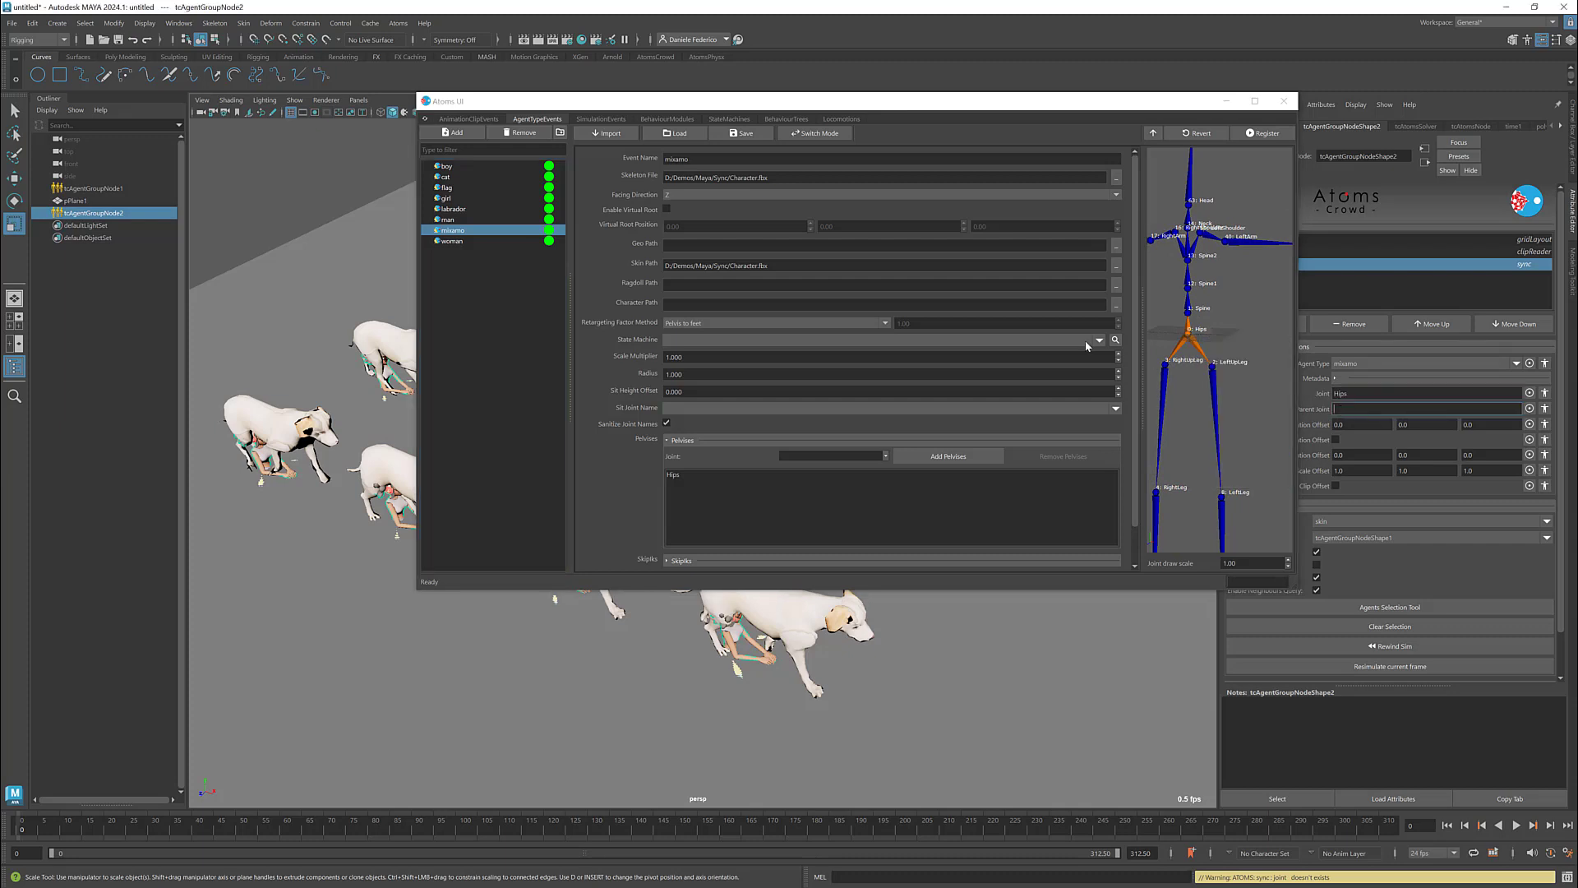
left_click(453, 208)
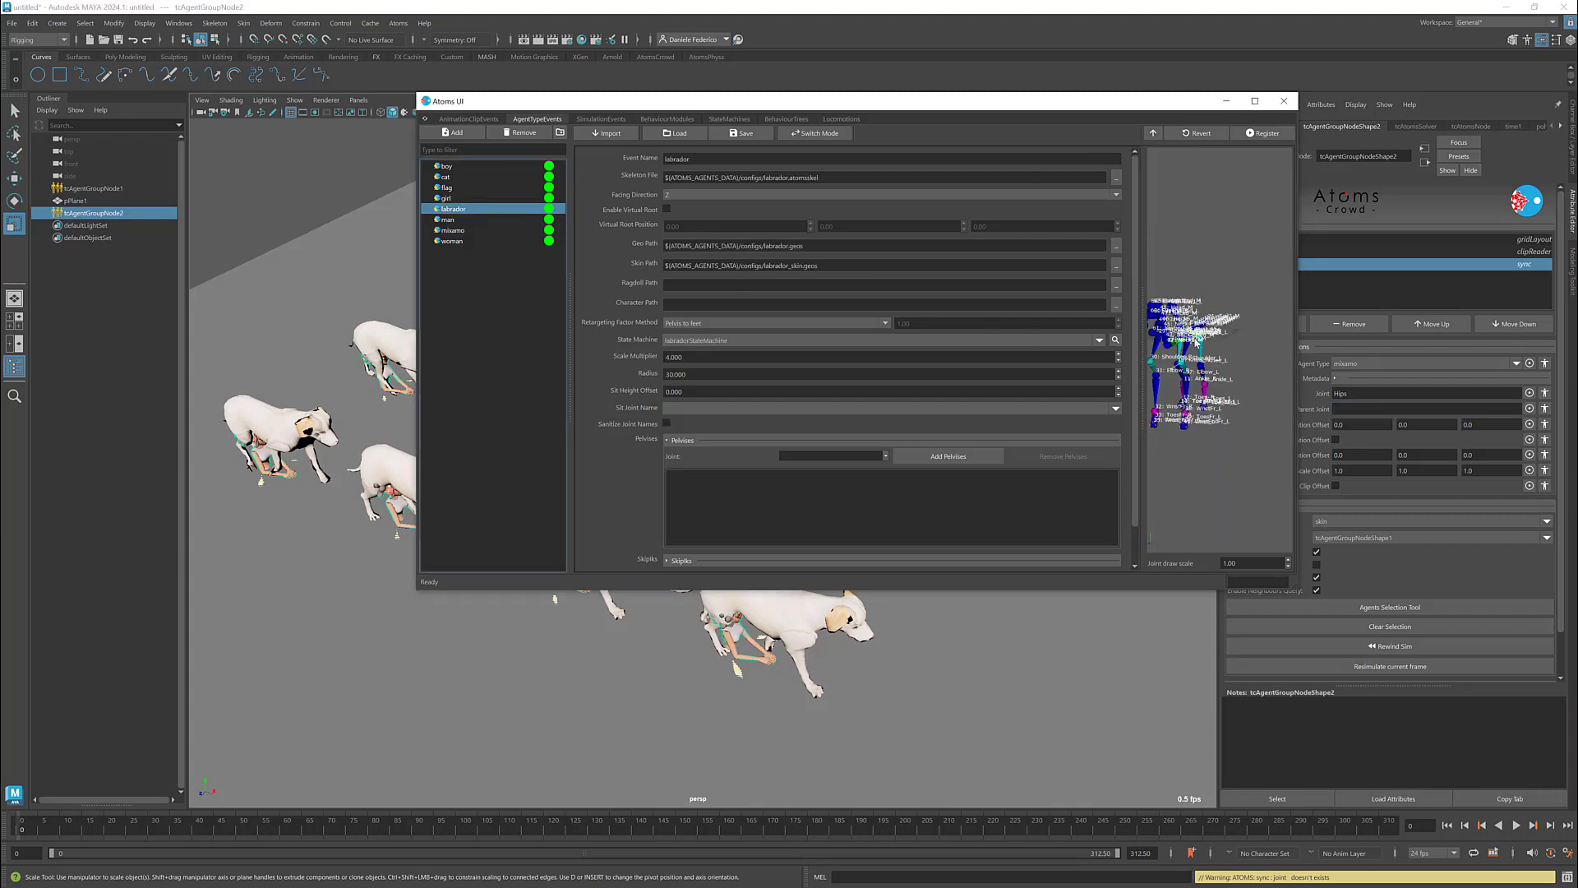
left_click_drag(1196, 344, 1225, 355, "alt")
right_click_drag(1225, 355, 1223, 435, "alt")
left_click(1248, 572)
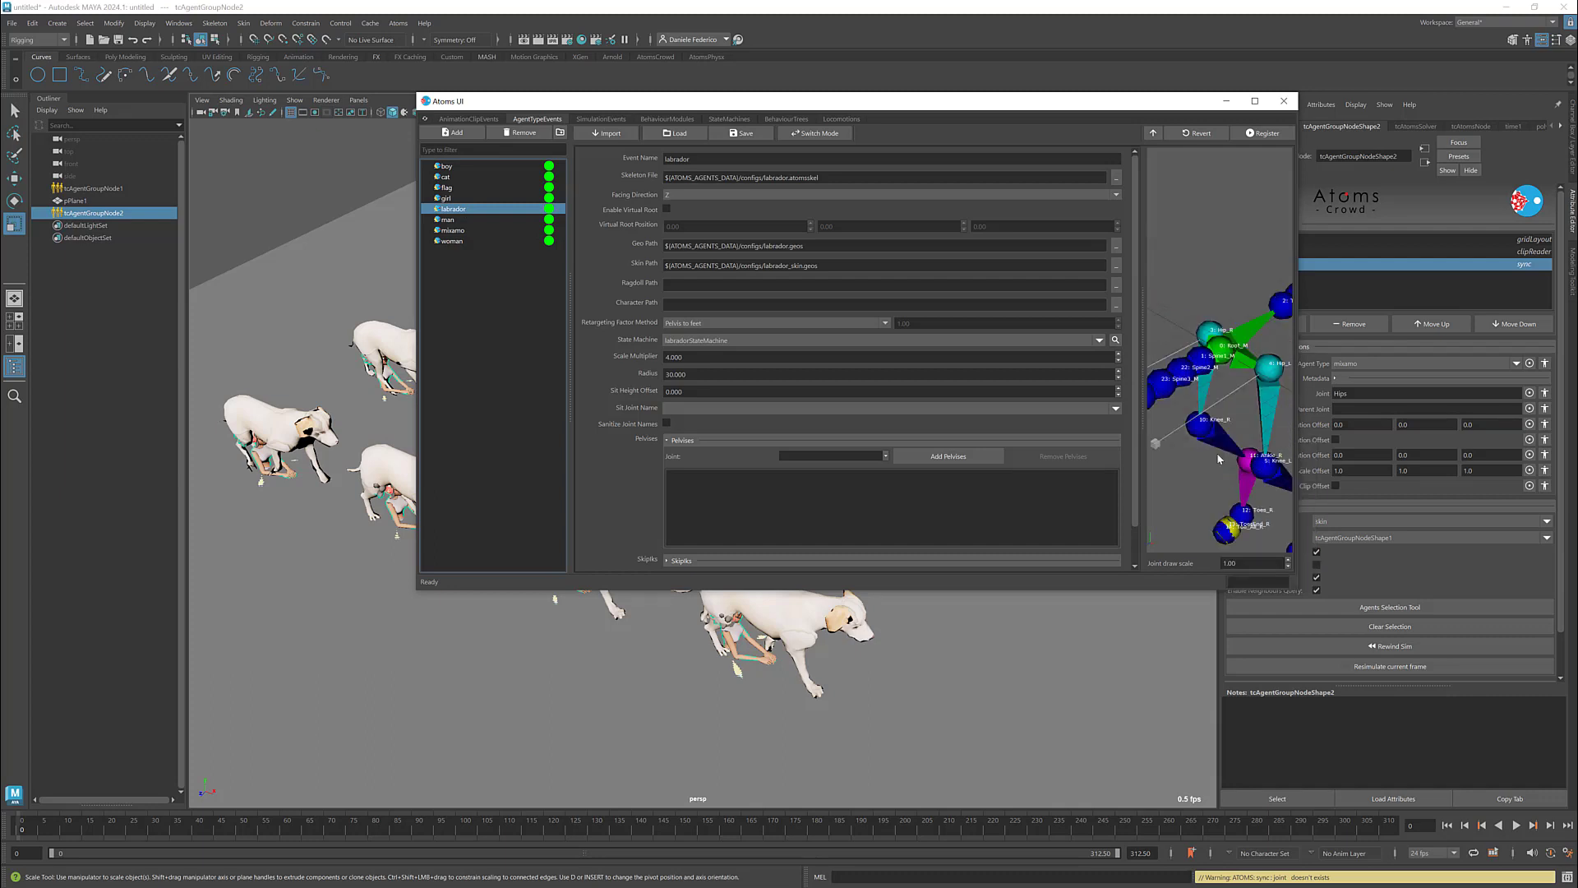
left_click_drag(1220, 458, 1274, 435, "alt")
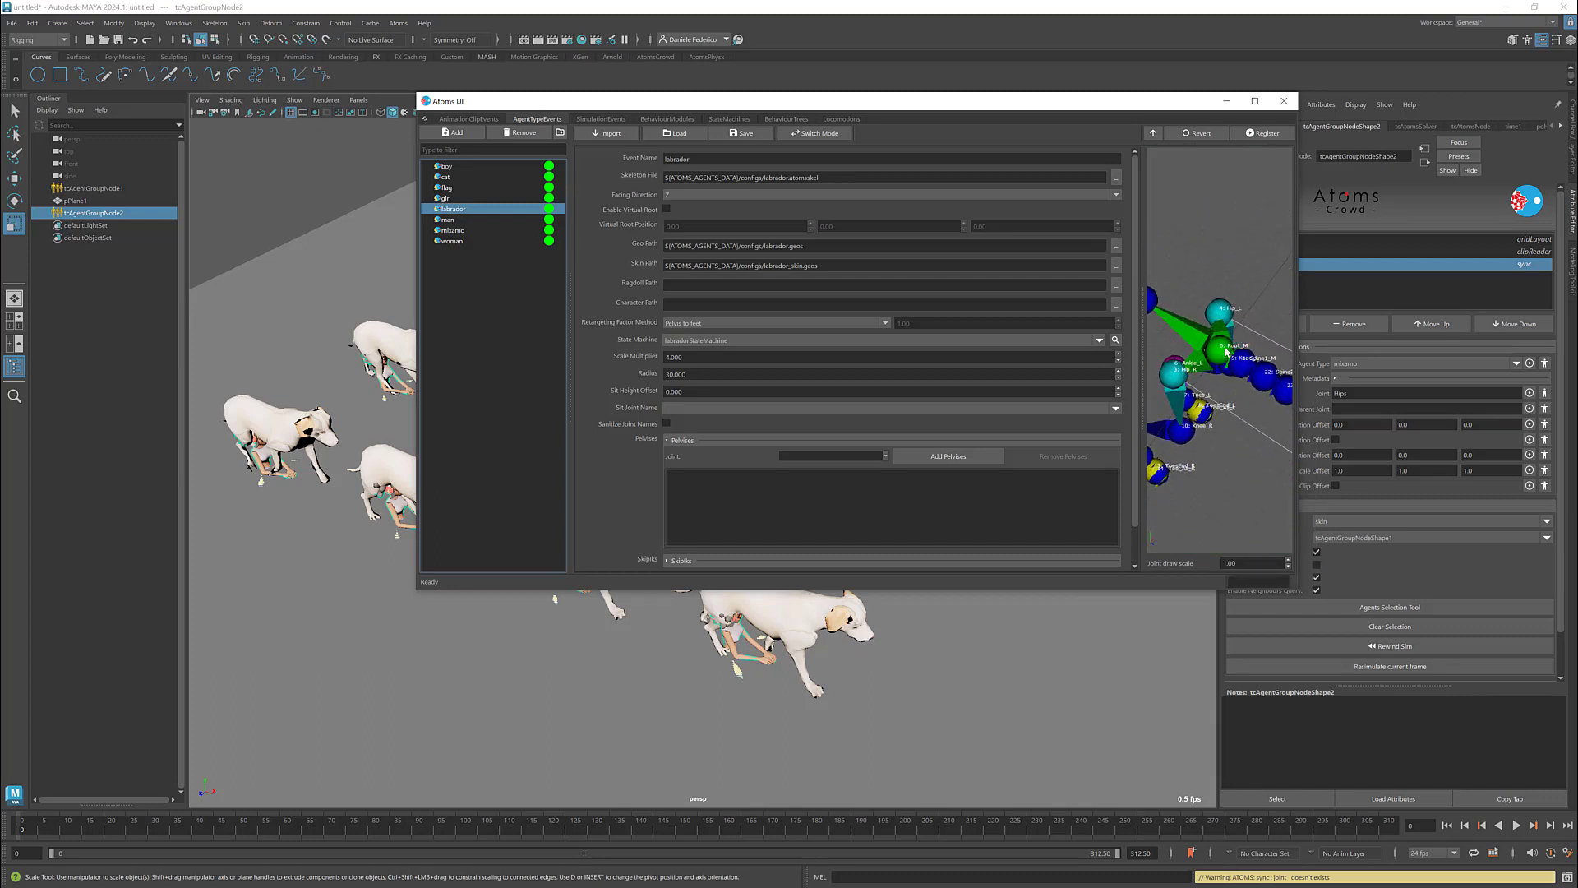
left_click(1219, 350)
right_click(1219, 349)
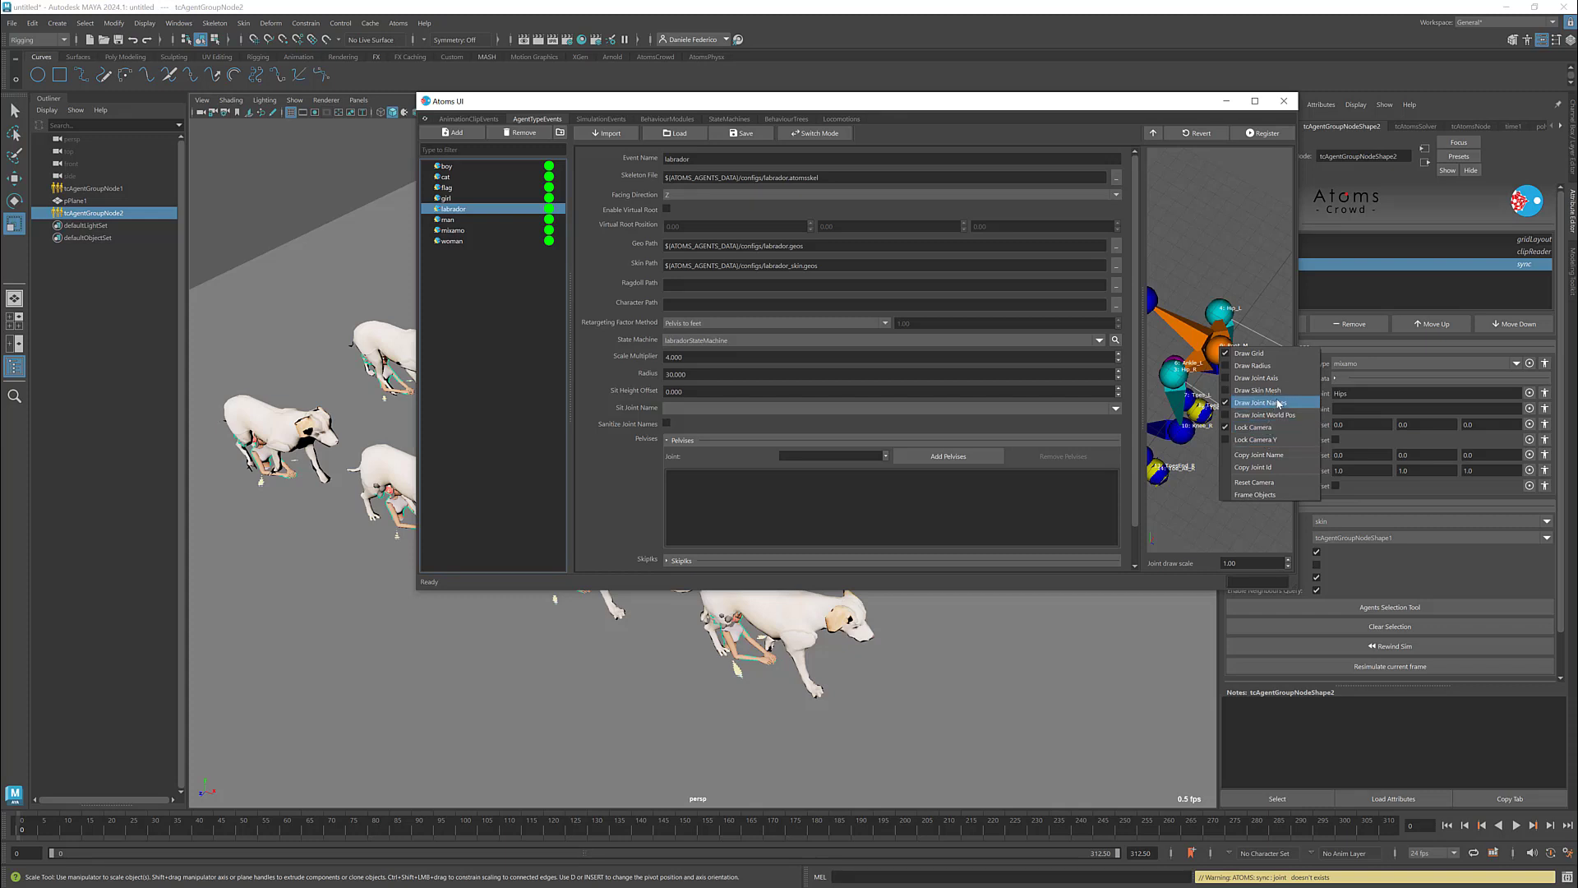
left_click(1263, 455)
left_click(1353, 410)
key("ctrl+v")
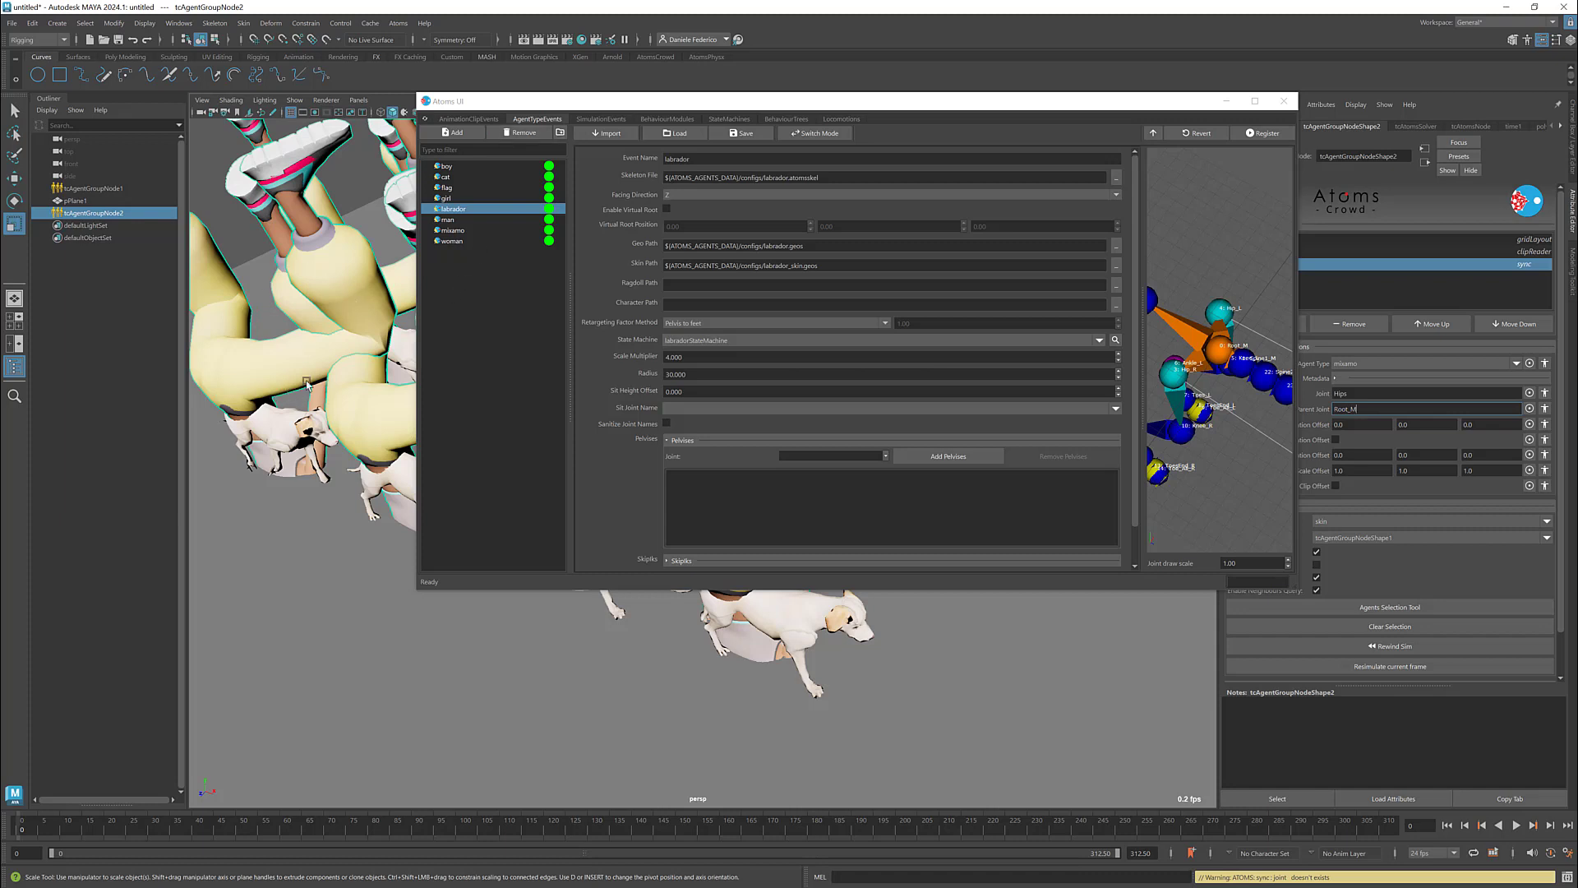
Review the labrador skeleton and the Synchronizing agents documentation on horse/rider asset preparation, and close the Atoms UI
left_click_drag(653, 101, 601, 109)
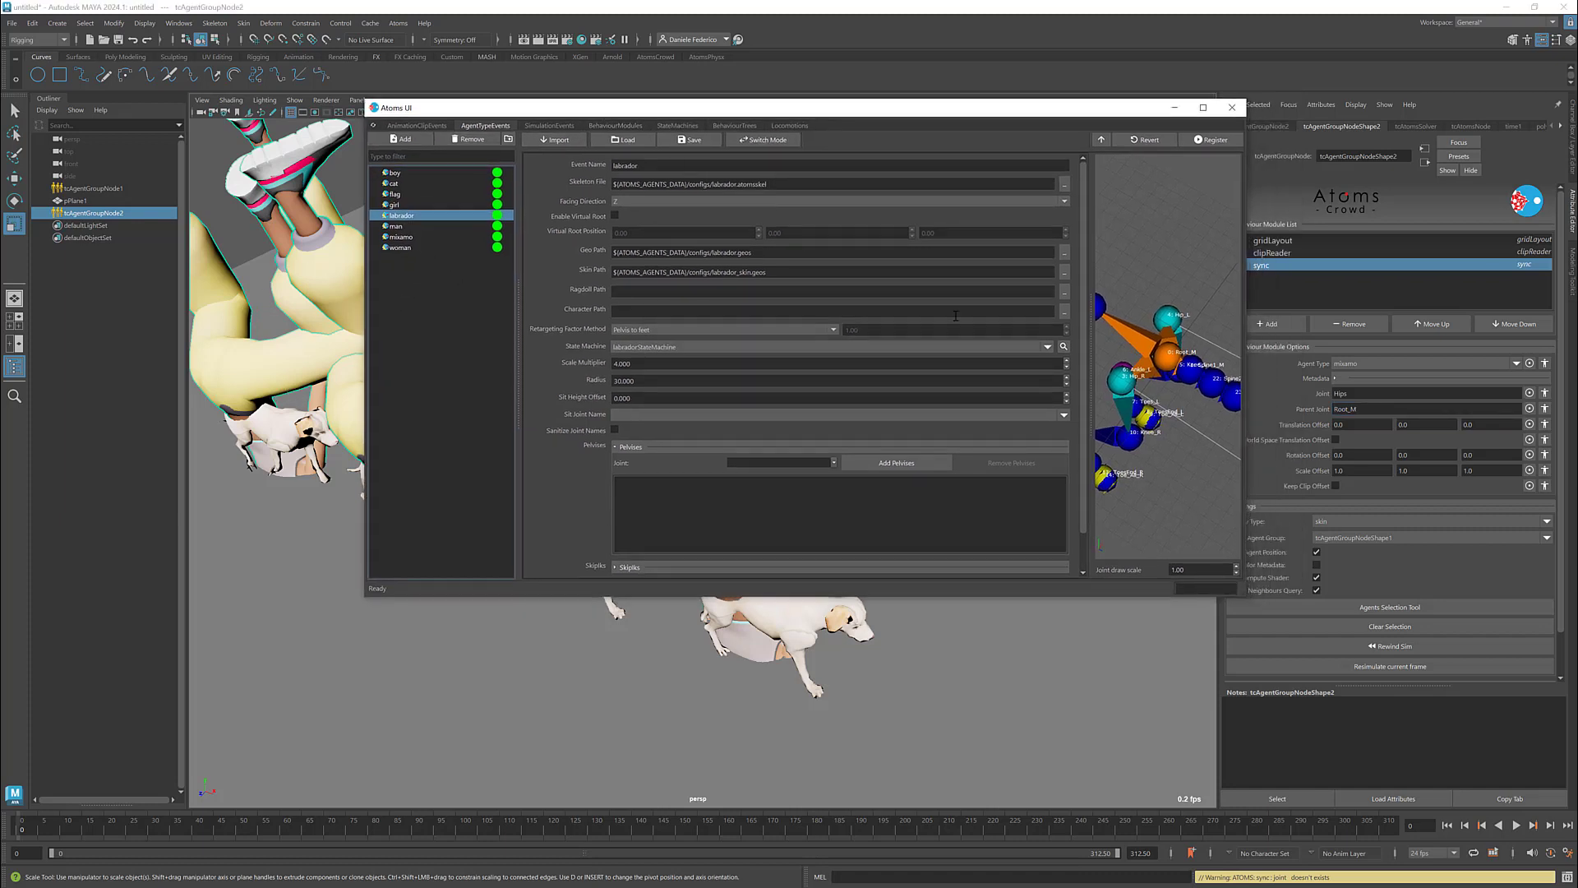
left_click_drag(1155, 378, 1129, 456)
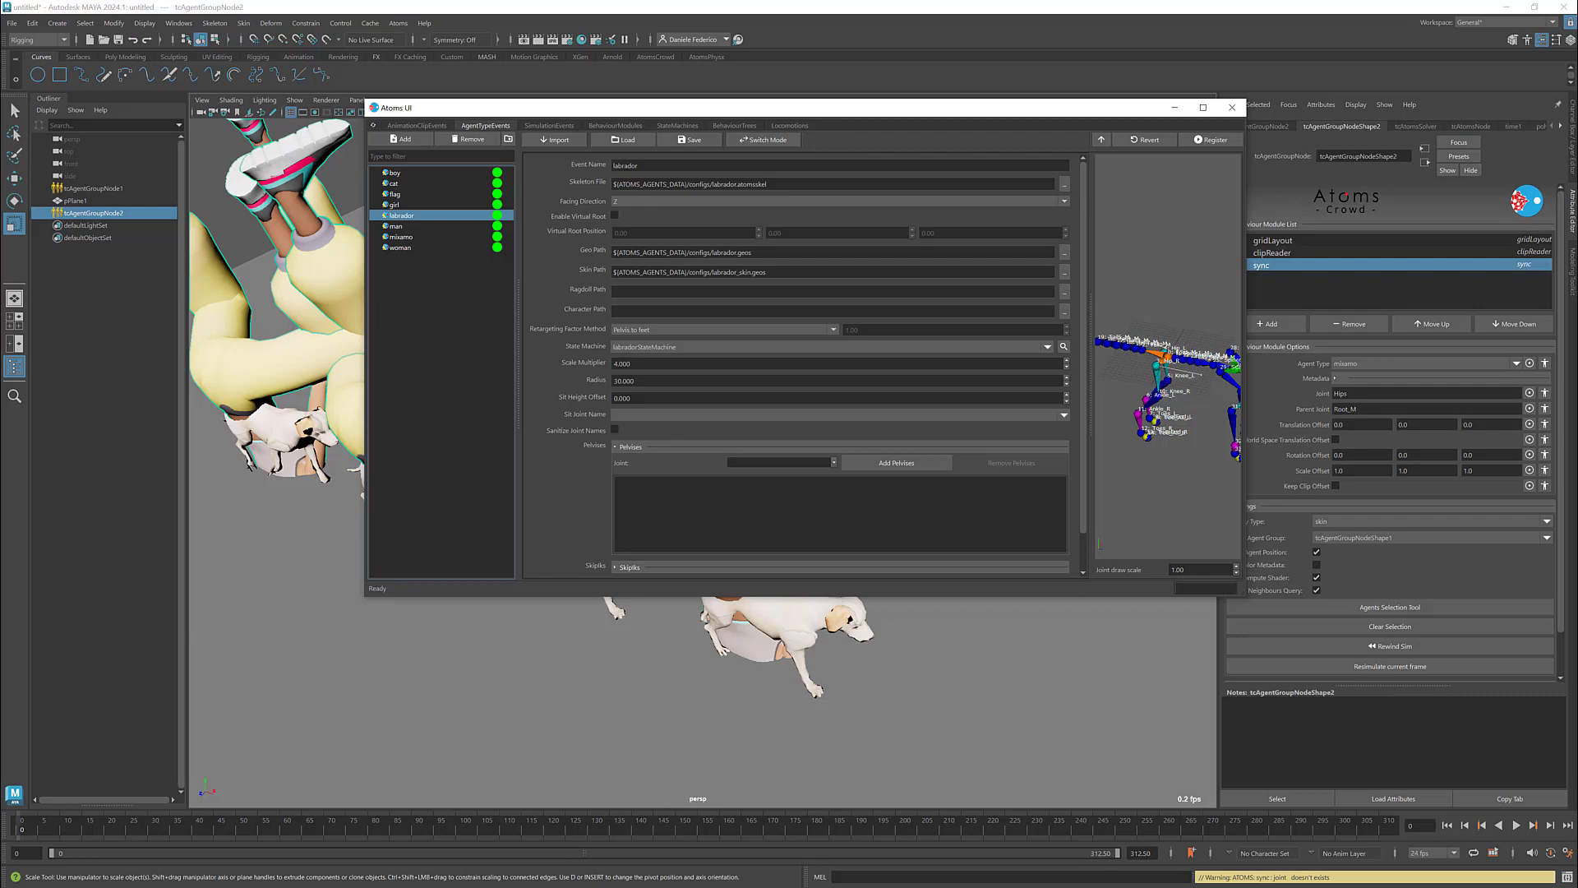
key("alt+Tab")
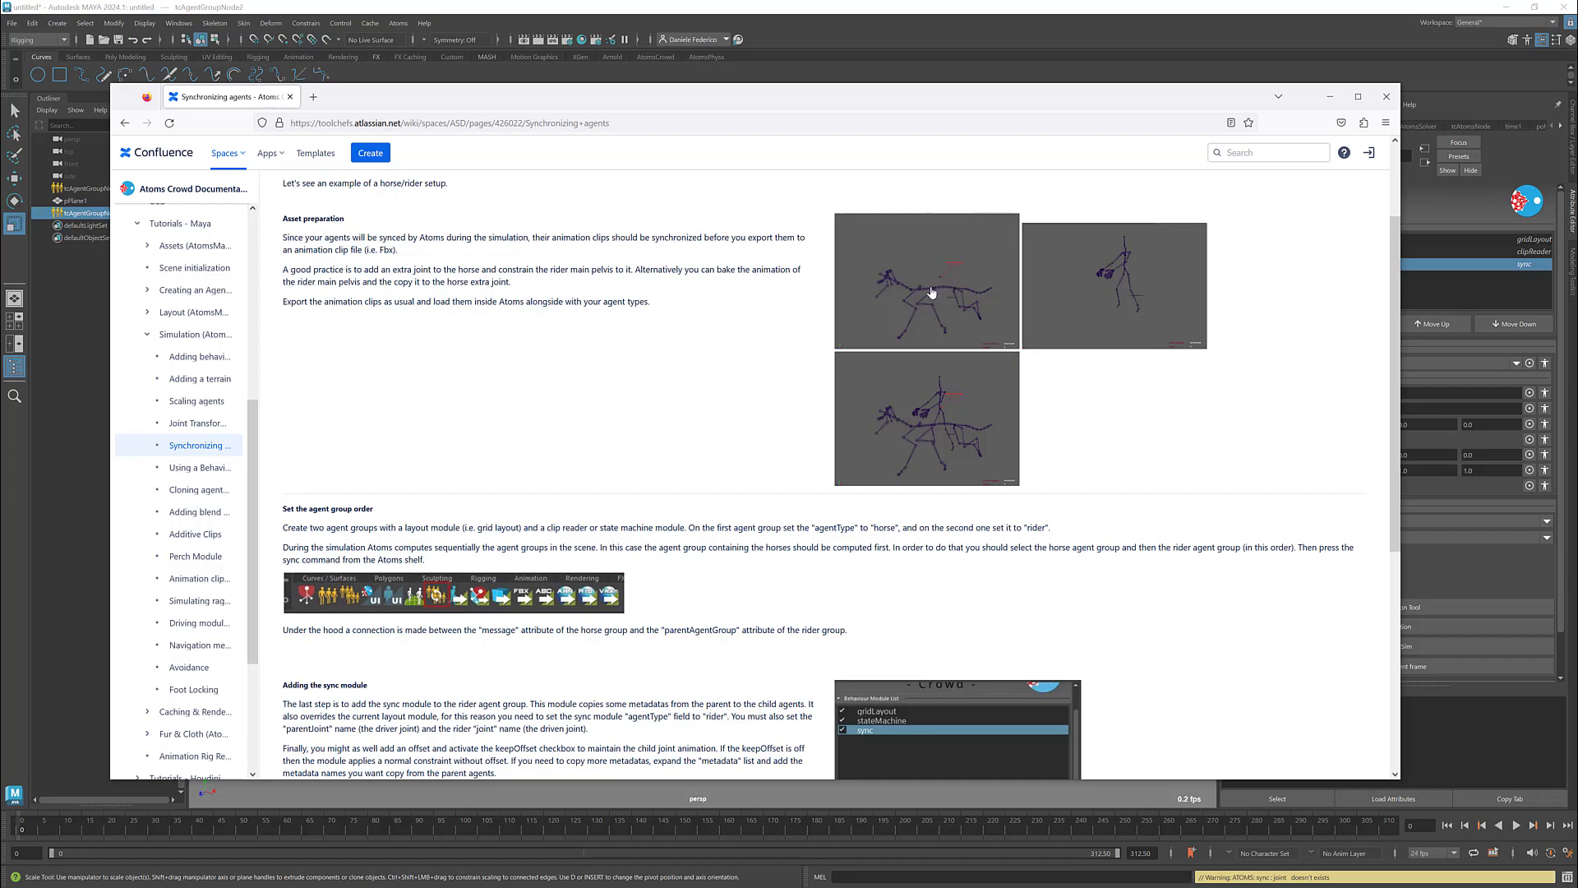
left_click(1330, 96)
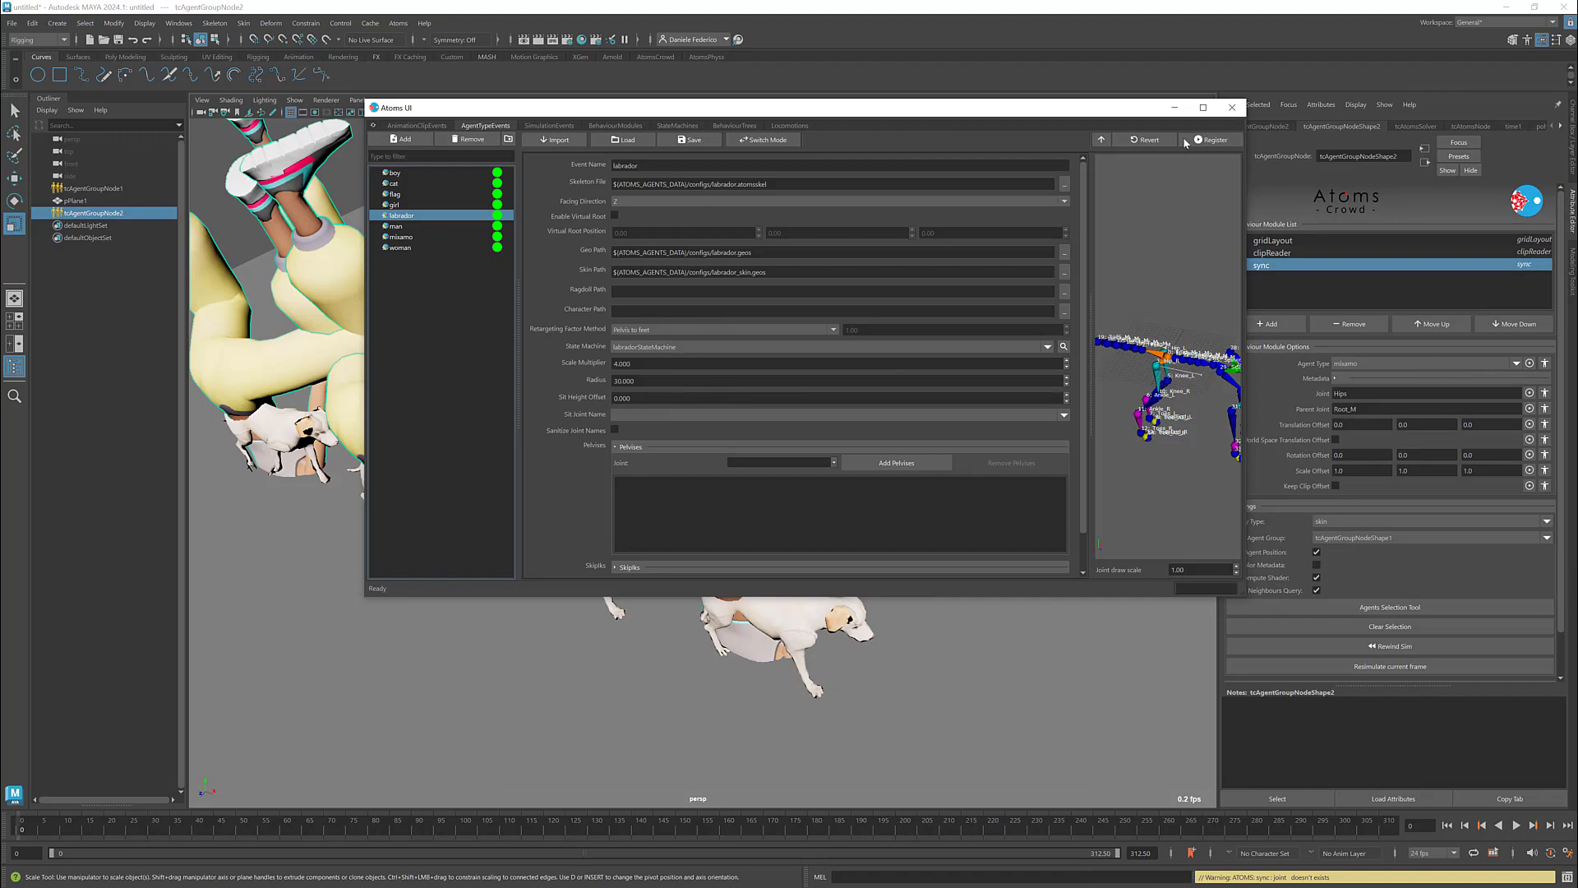
left_click(1231, 108)
Inspect the riders attached to the labradors and expand the sync module's Metadata list
scroll(734, 446, "up", 3)
mouse_move(732, 446)
left_mouse_down("alt")
mouse_move(743, 386)
mouse_move(761, 440)
left_mouse_up("alt")
right_click_drag(761, 440, 665, 418, "alt")
middle_click_drag(665, 417, 677, 421, "alt")
left_click_drag(676, 419, 690, 430, "alt")
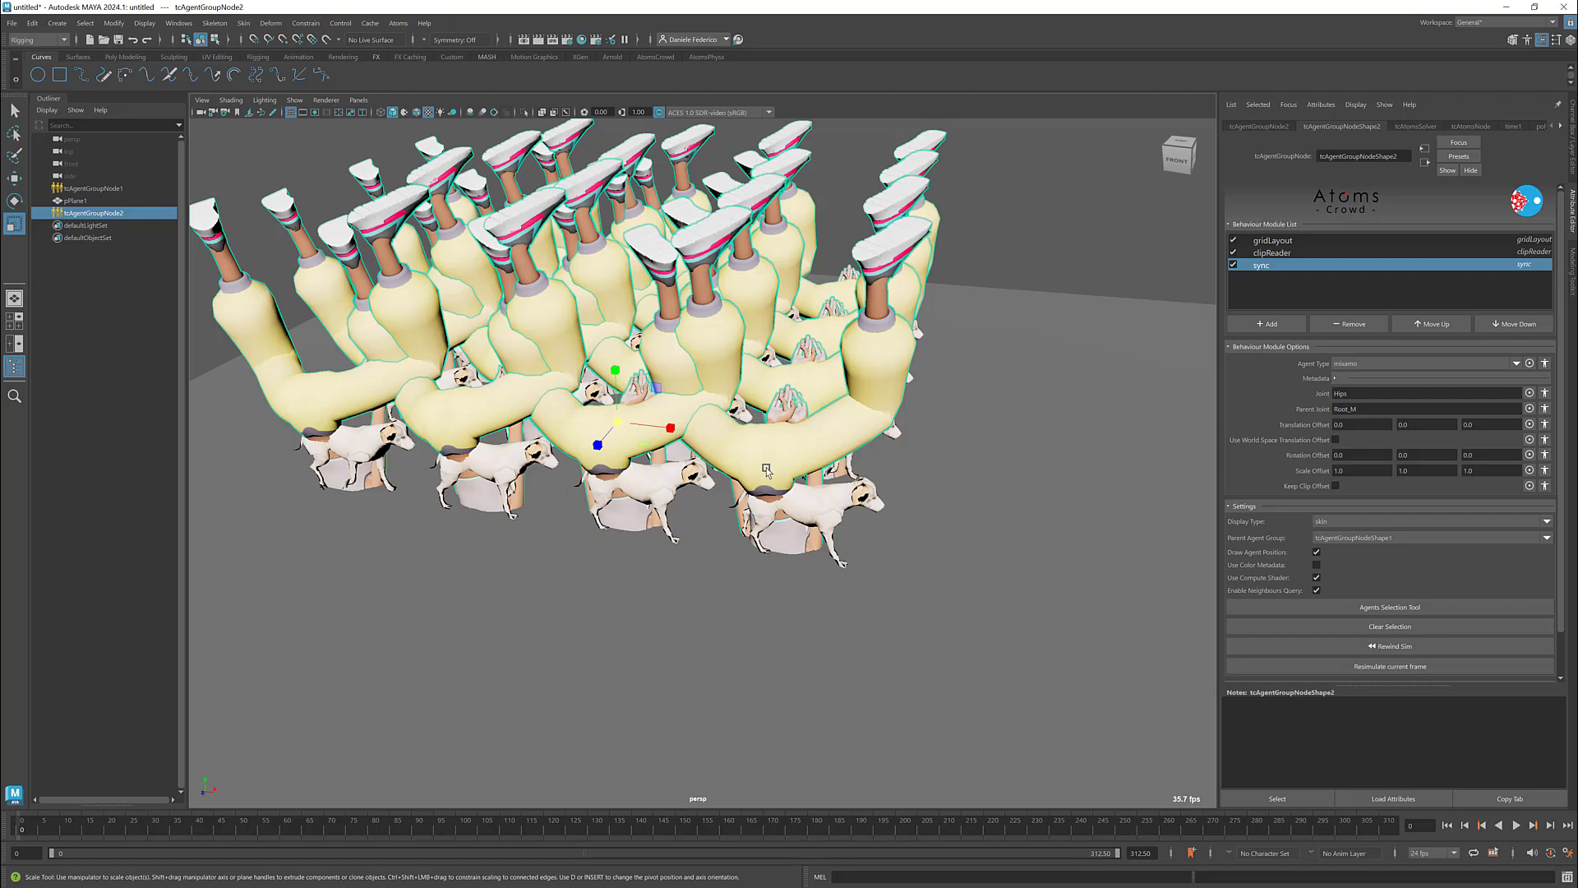
left_click(1336, 380)
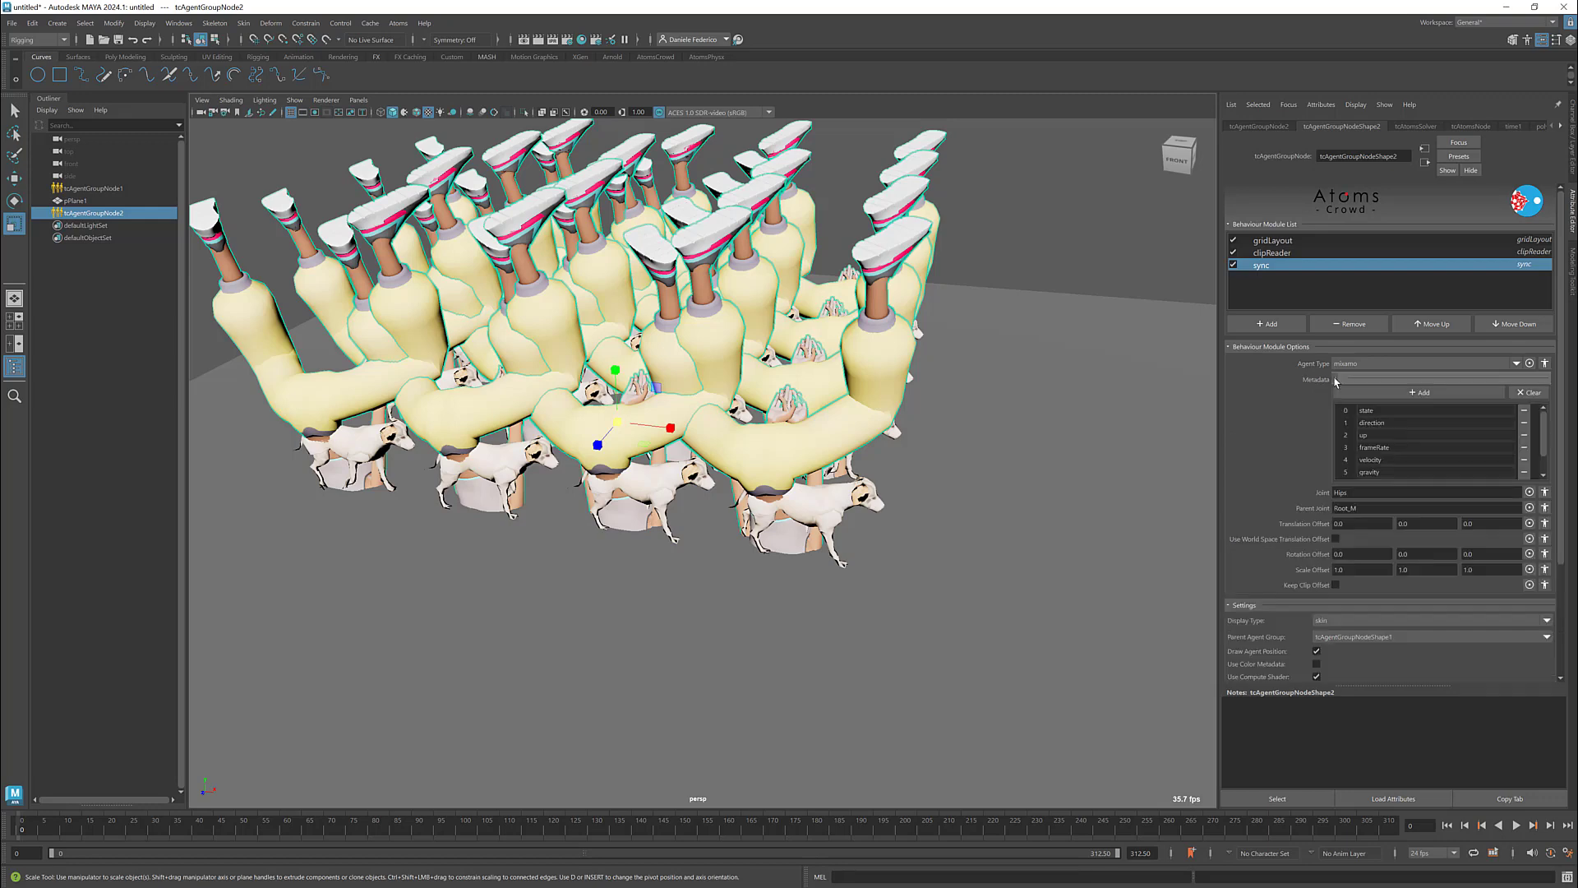
Remove the scale entry from the sync module's Metadata list so the riders keep their own size
scroll(1347, 443, "down", 1)
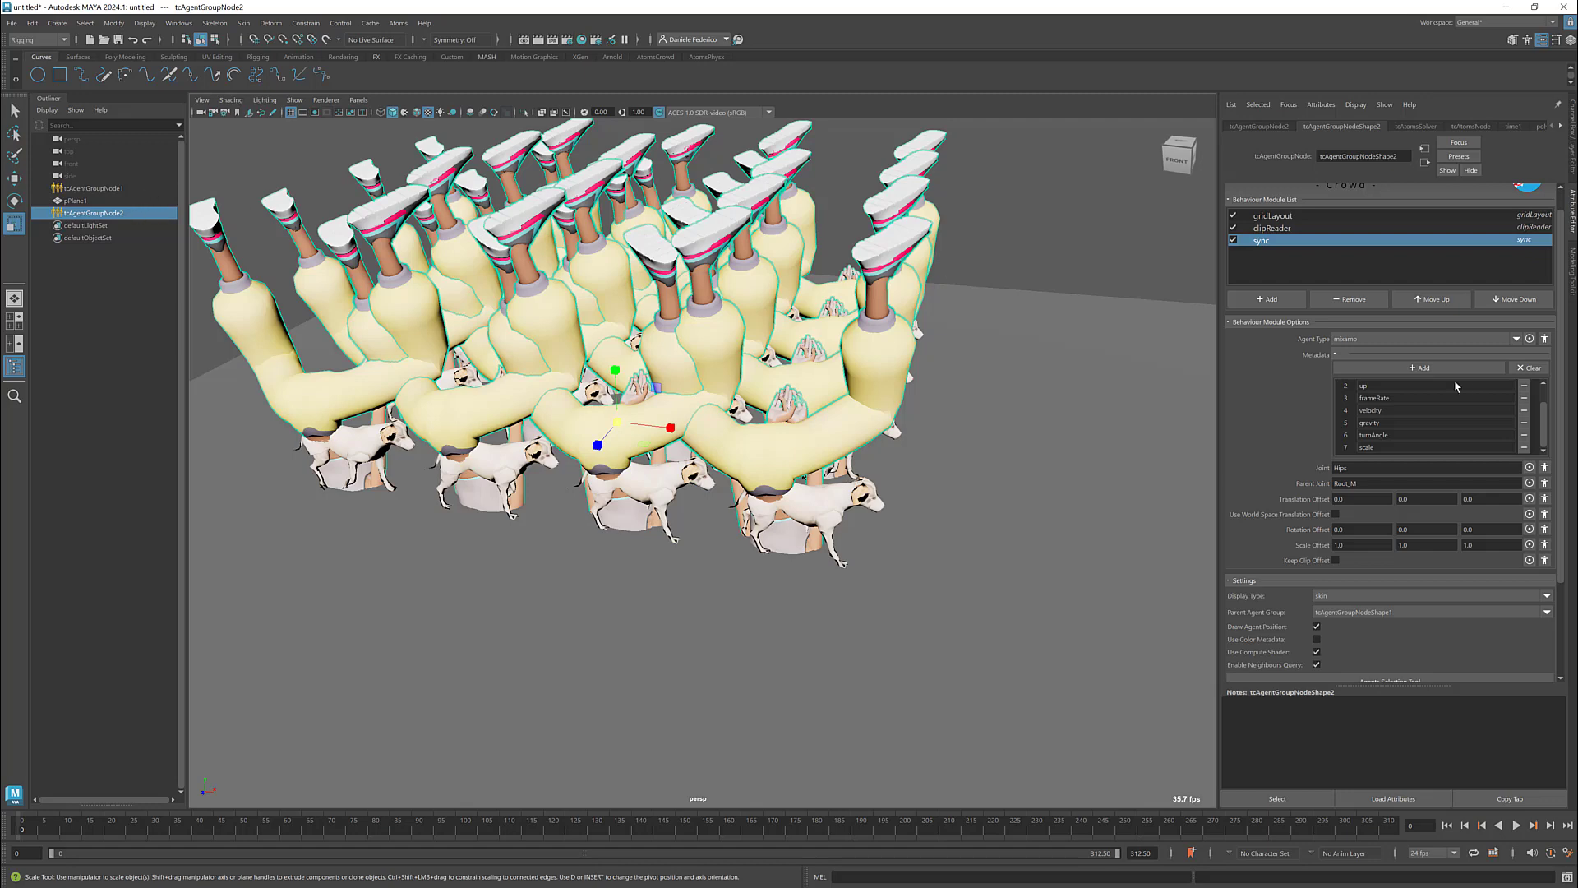
left_click(1526, 451)
scroll(828, 467, "up", 3)
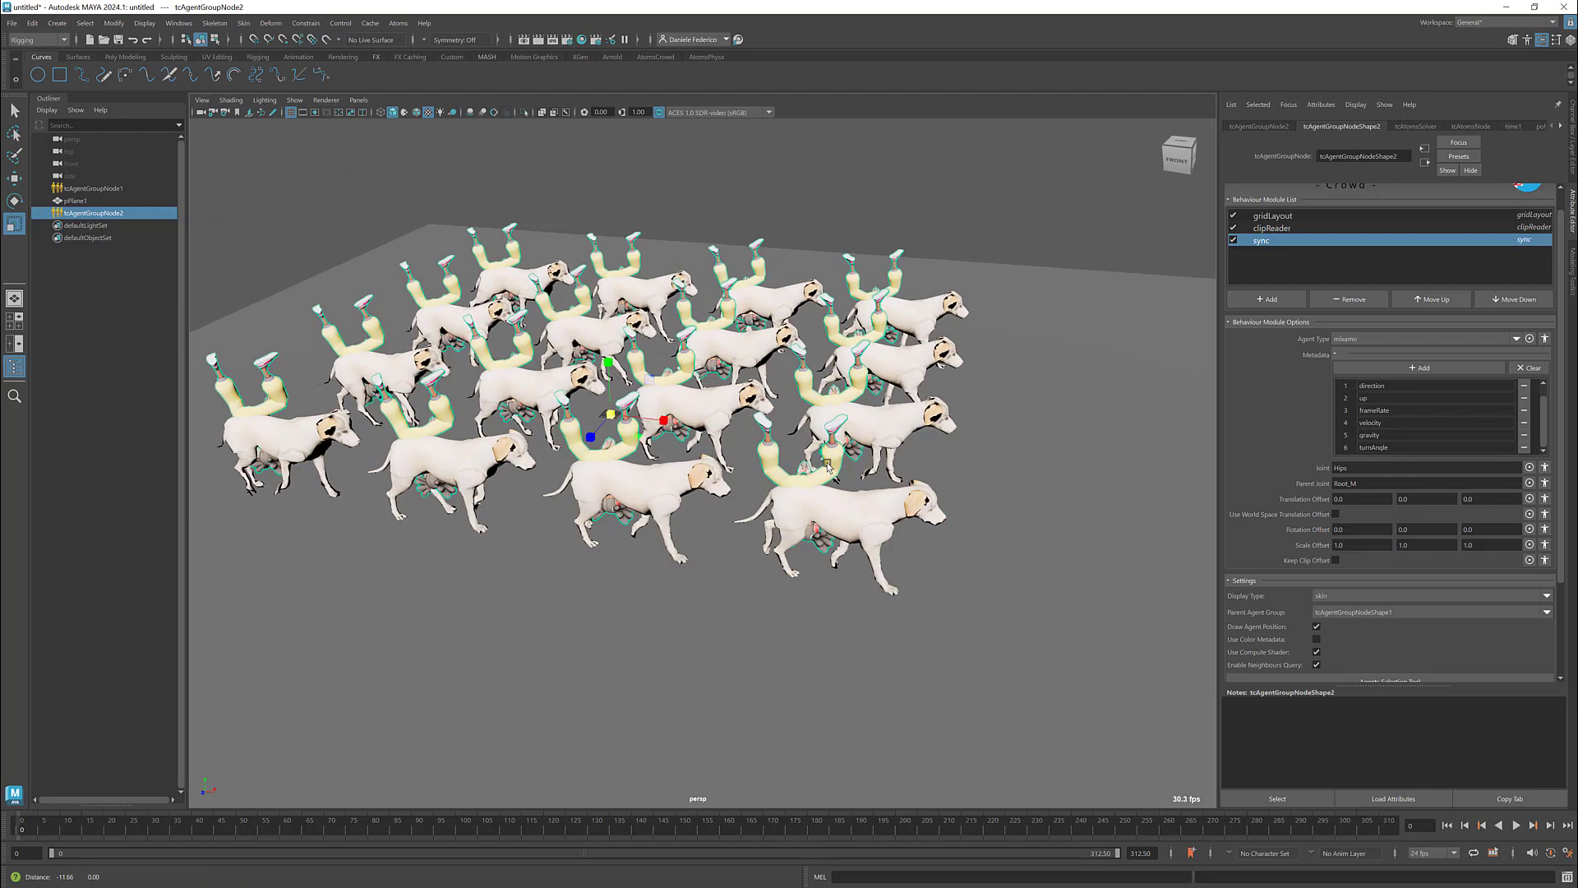
Set the sync module's Rotation Offset to 180 in X and -90 in Y
scroll(805, 436, "up", 3)
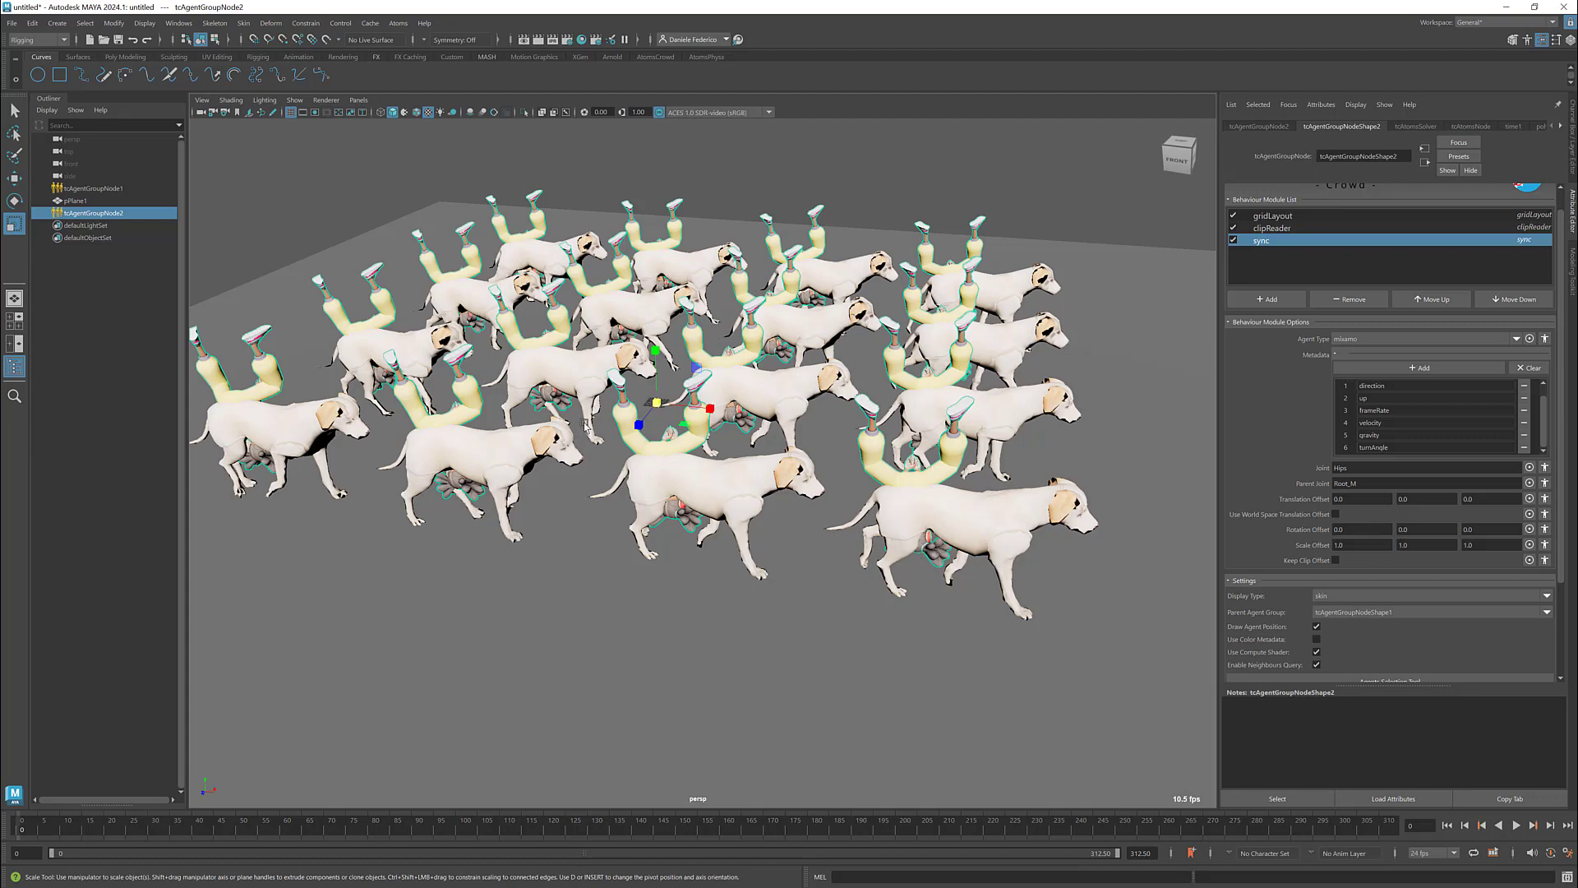
scroll(618, 422, "up", 2)
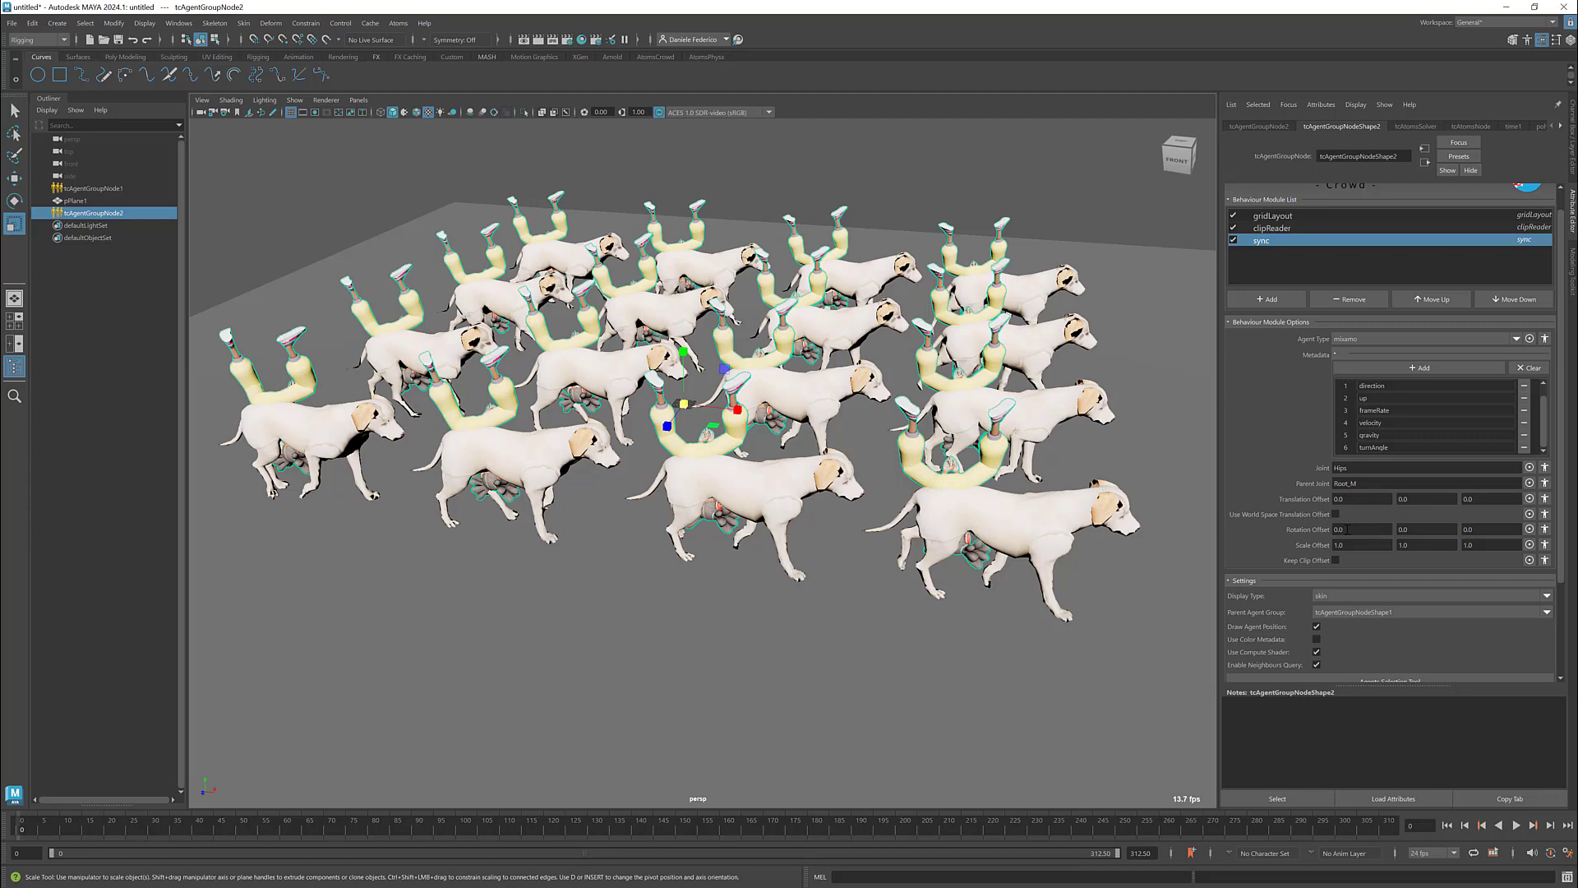
type("0")
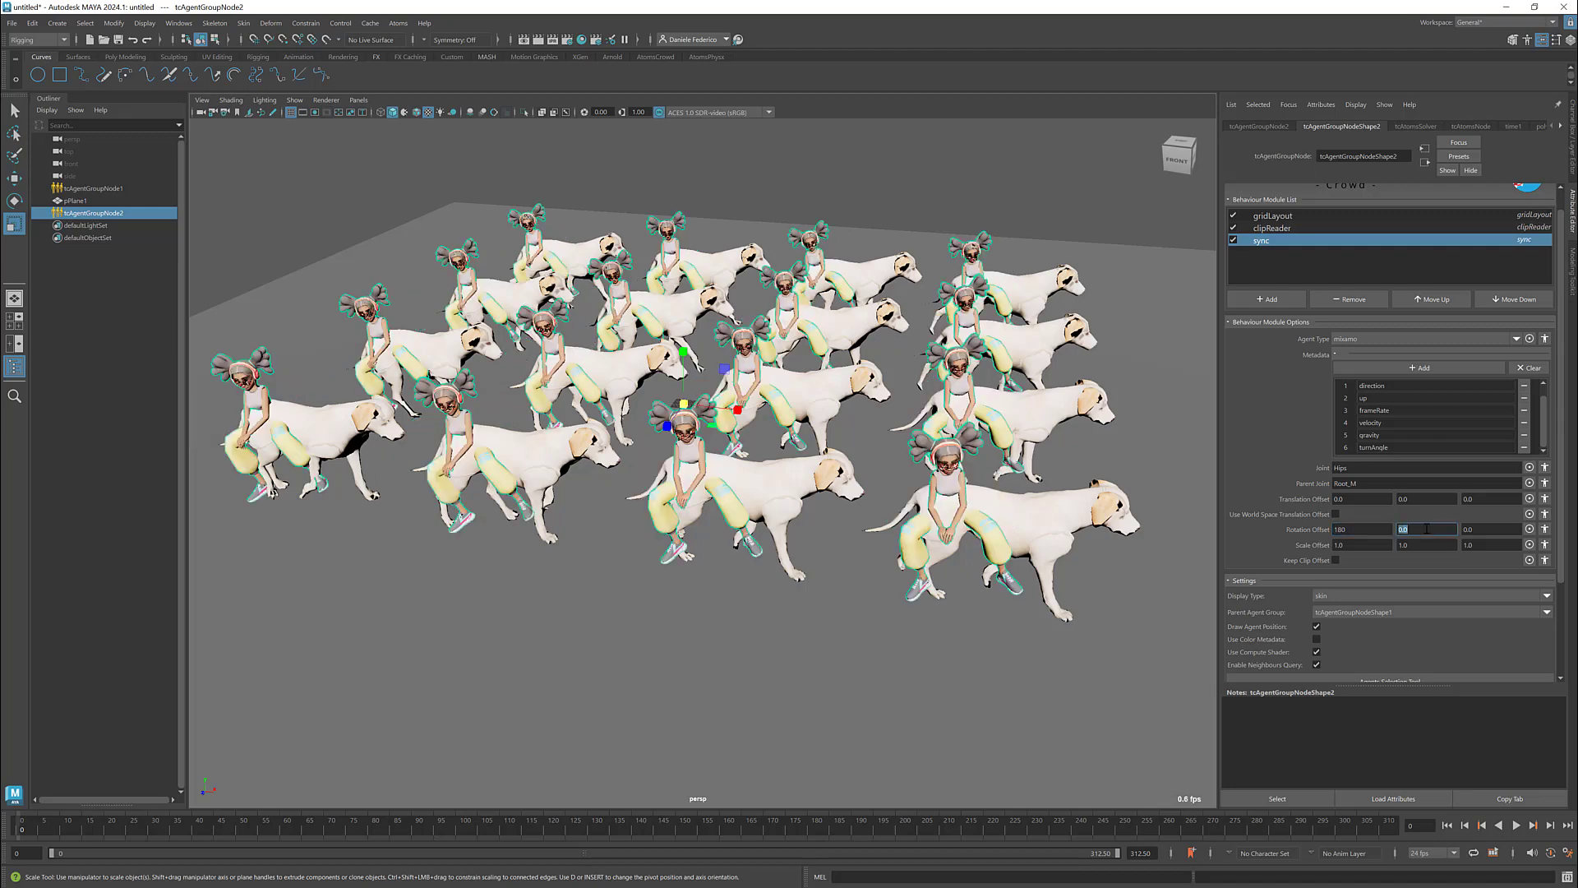
type("90")
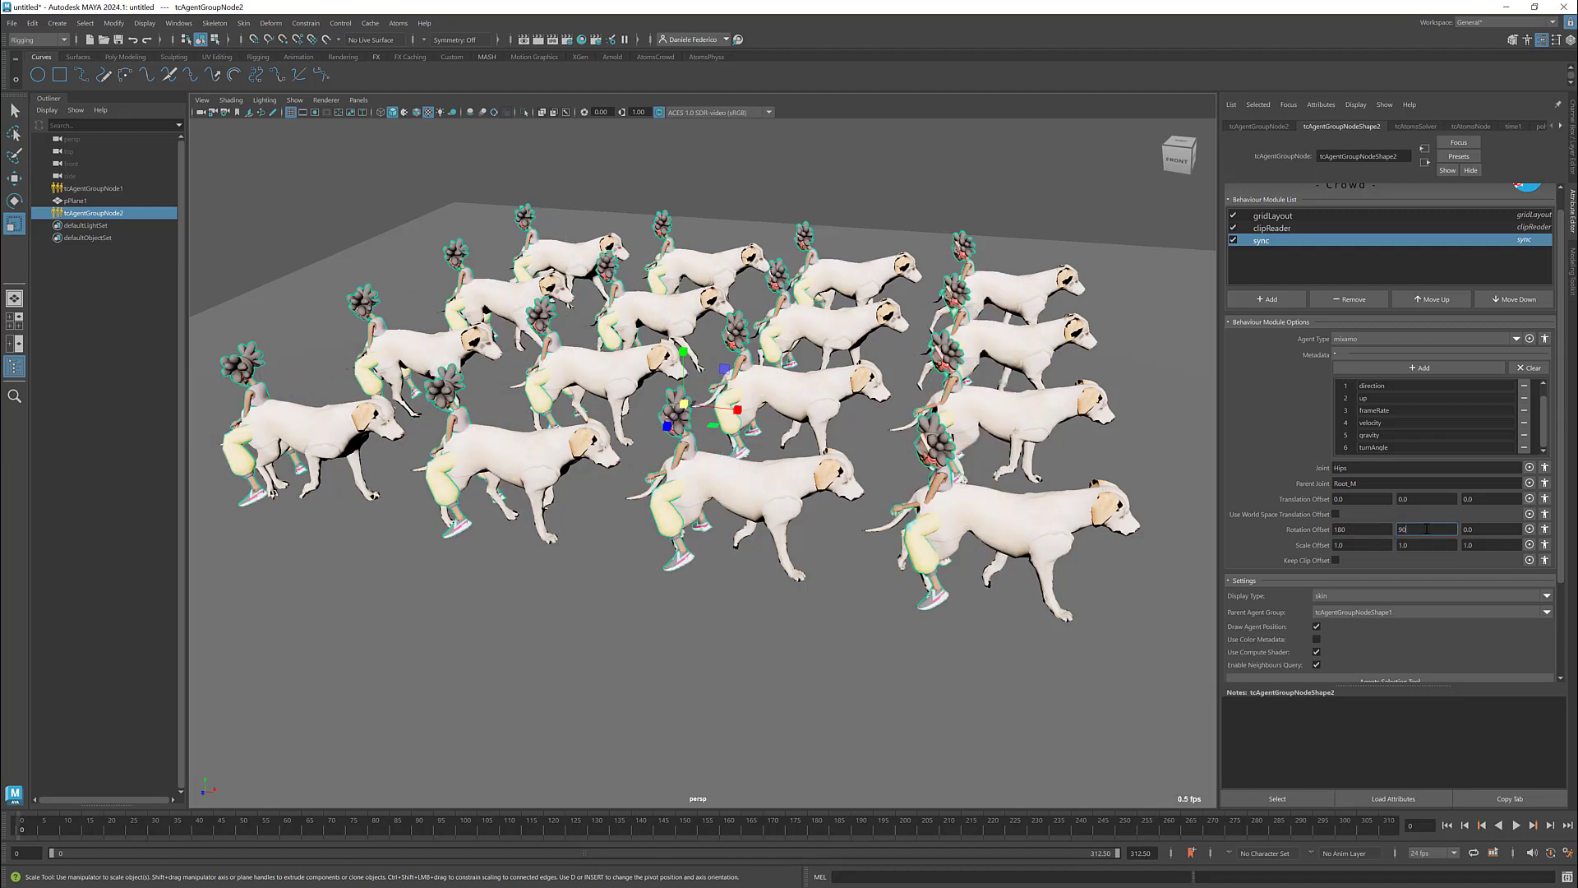
key("Home")
type("-")
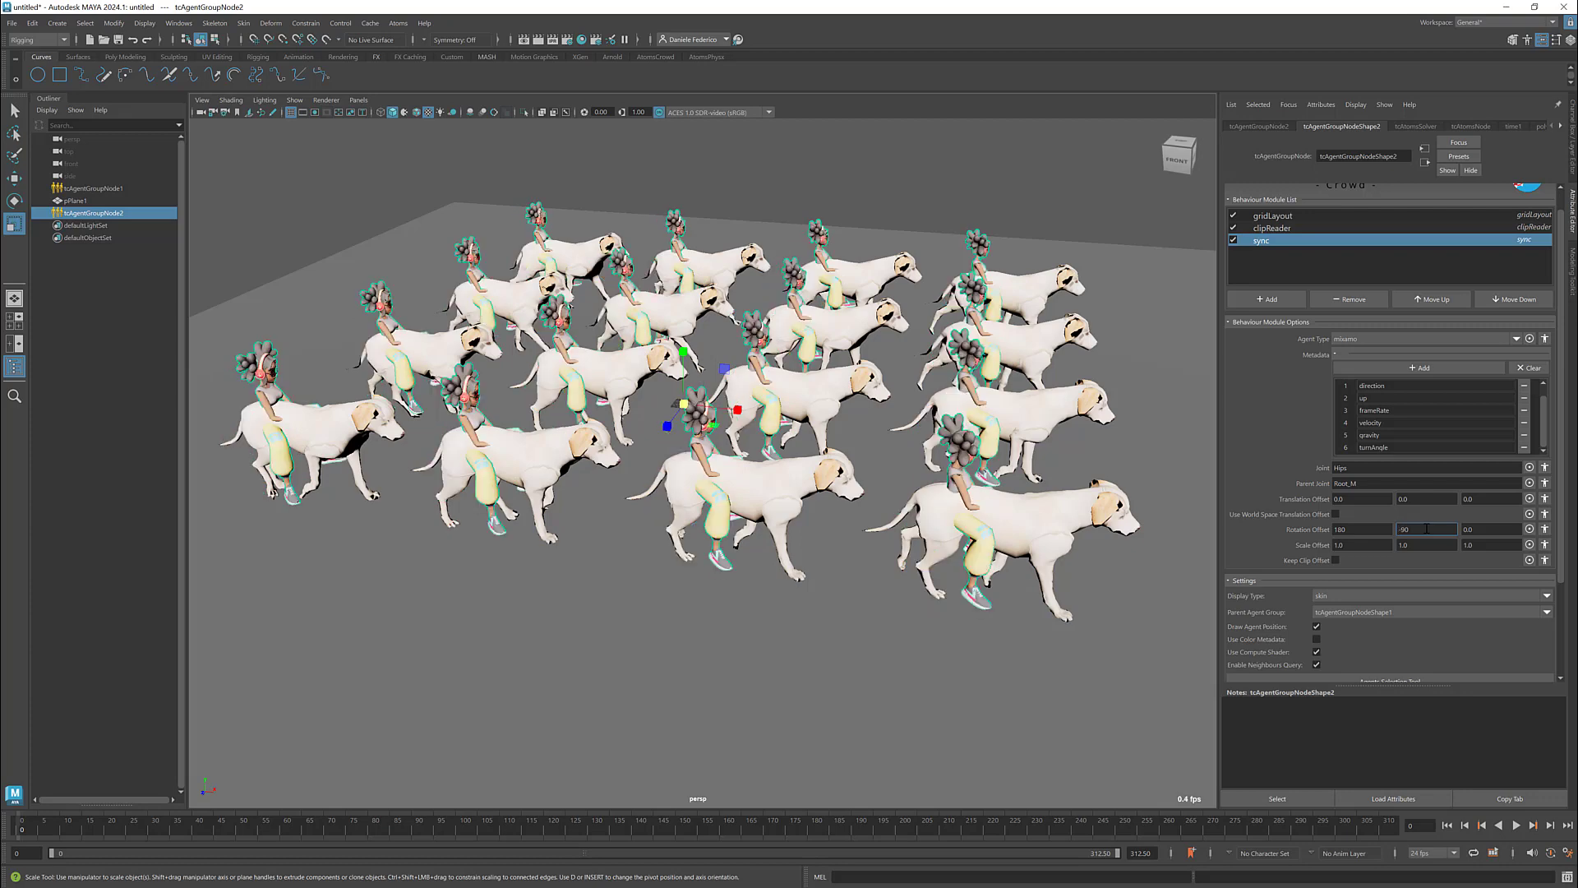
Set the sync module's Y Translation Offset to 50 and enable Use World Space Translation Offset
left_click_drag(826, 459, 789, 479, "alt")
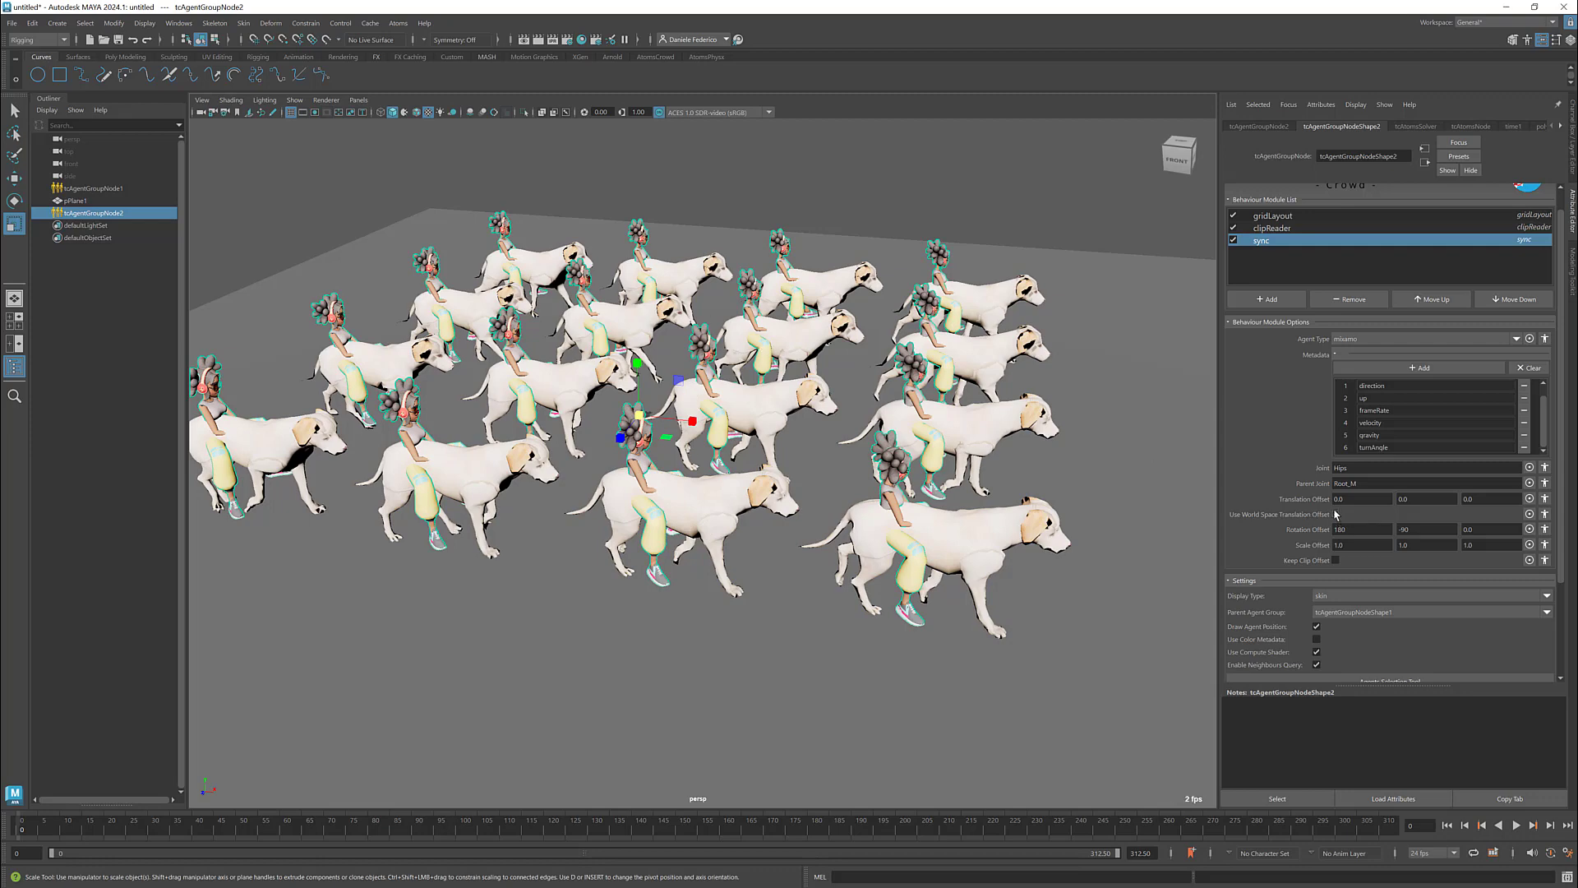
left_click(1423, 499)
key("Return")
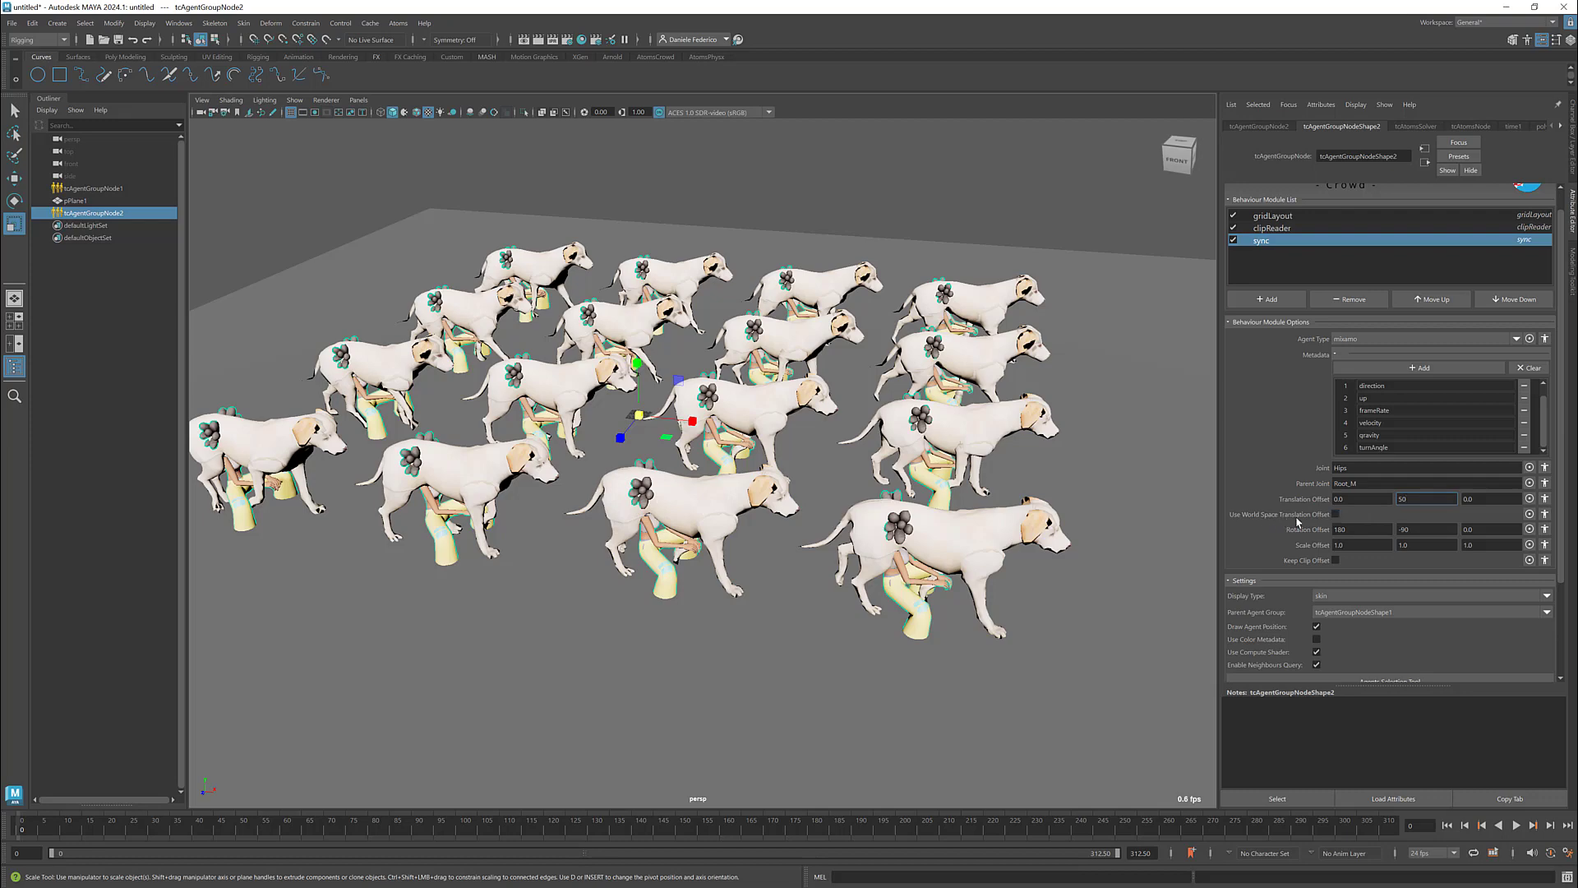
left_click(1335, 515)
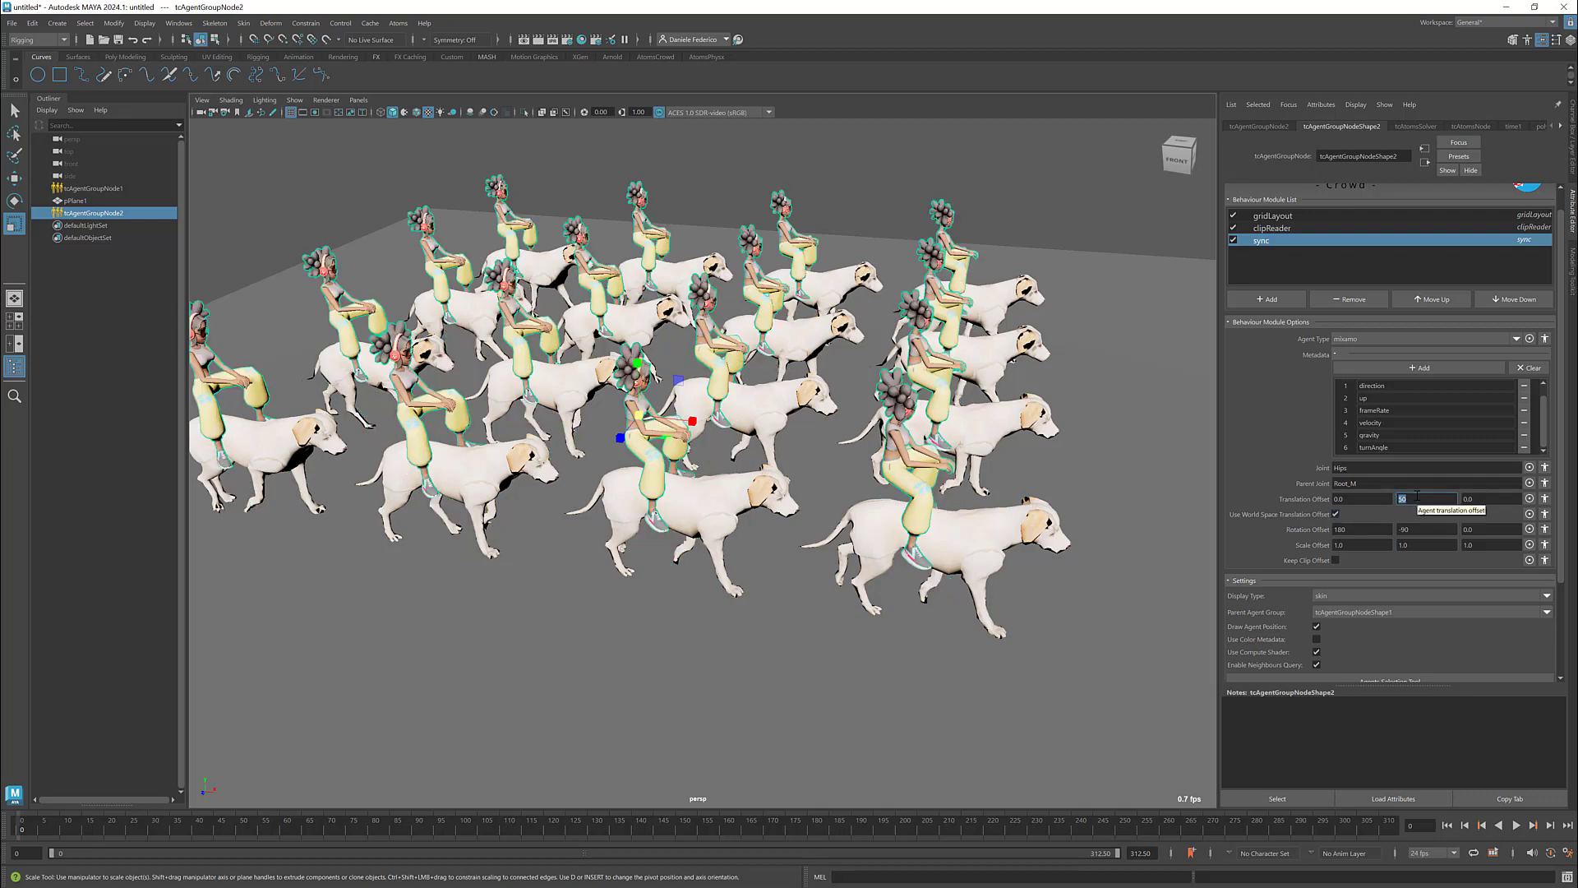
Try Y Translation Offsets of 10 and 20 for the riders, and settle on 30
type("10")
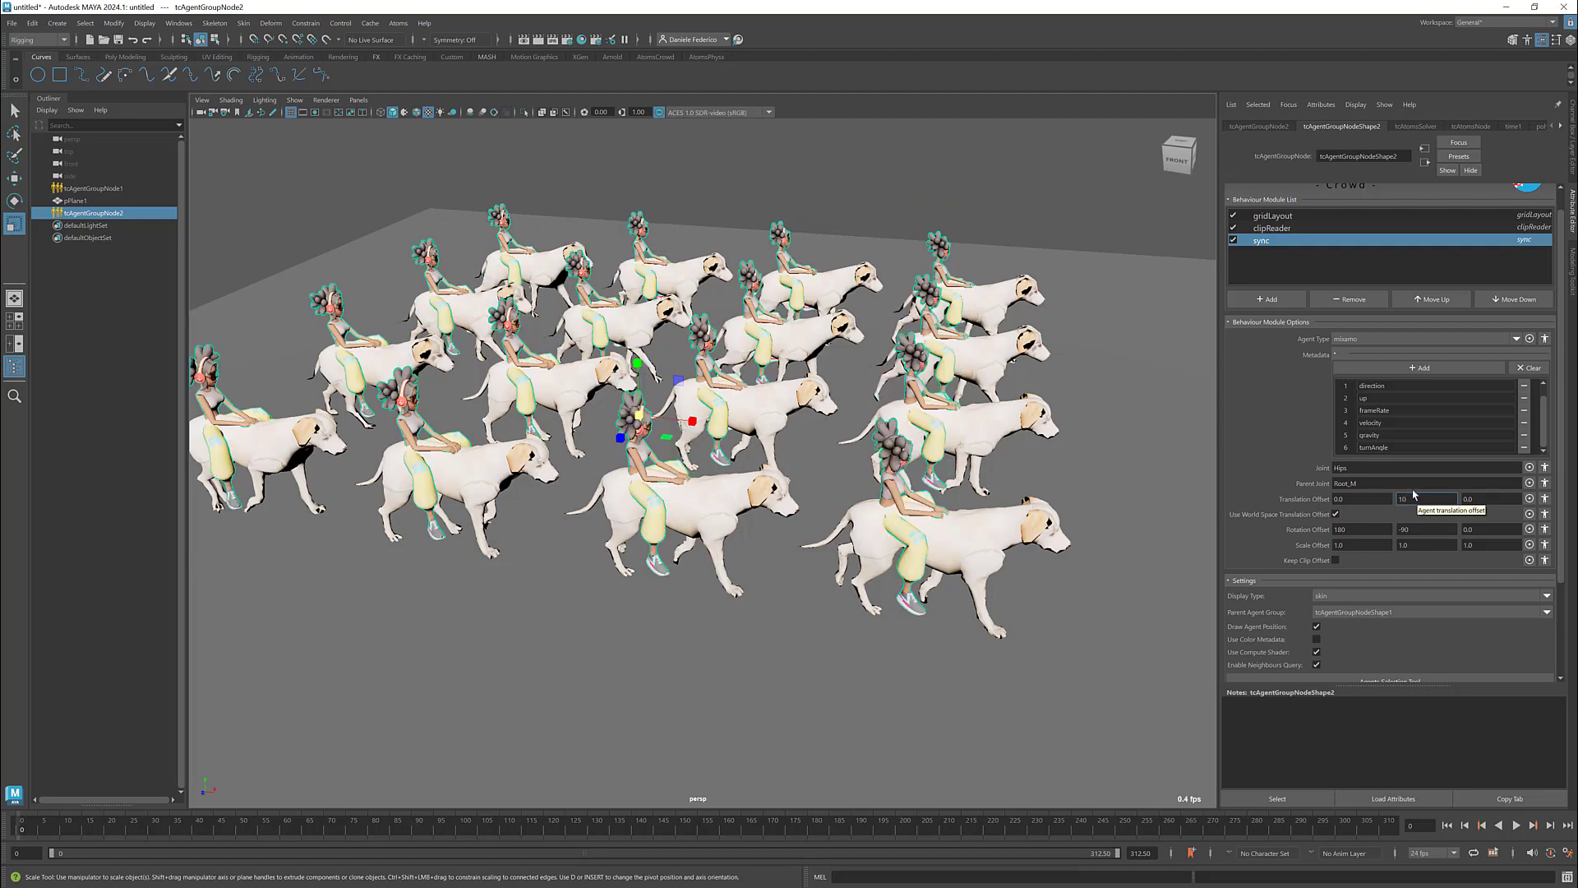
type("20")
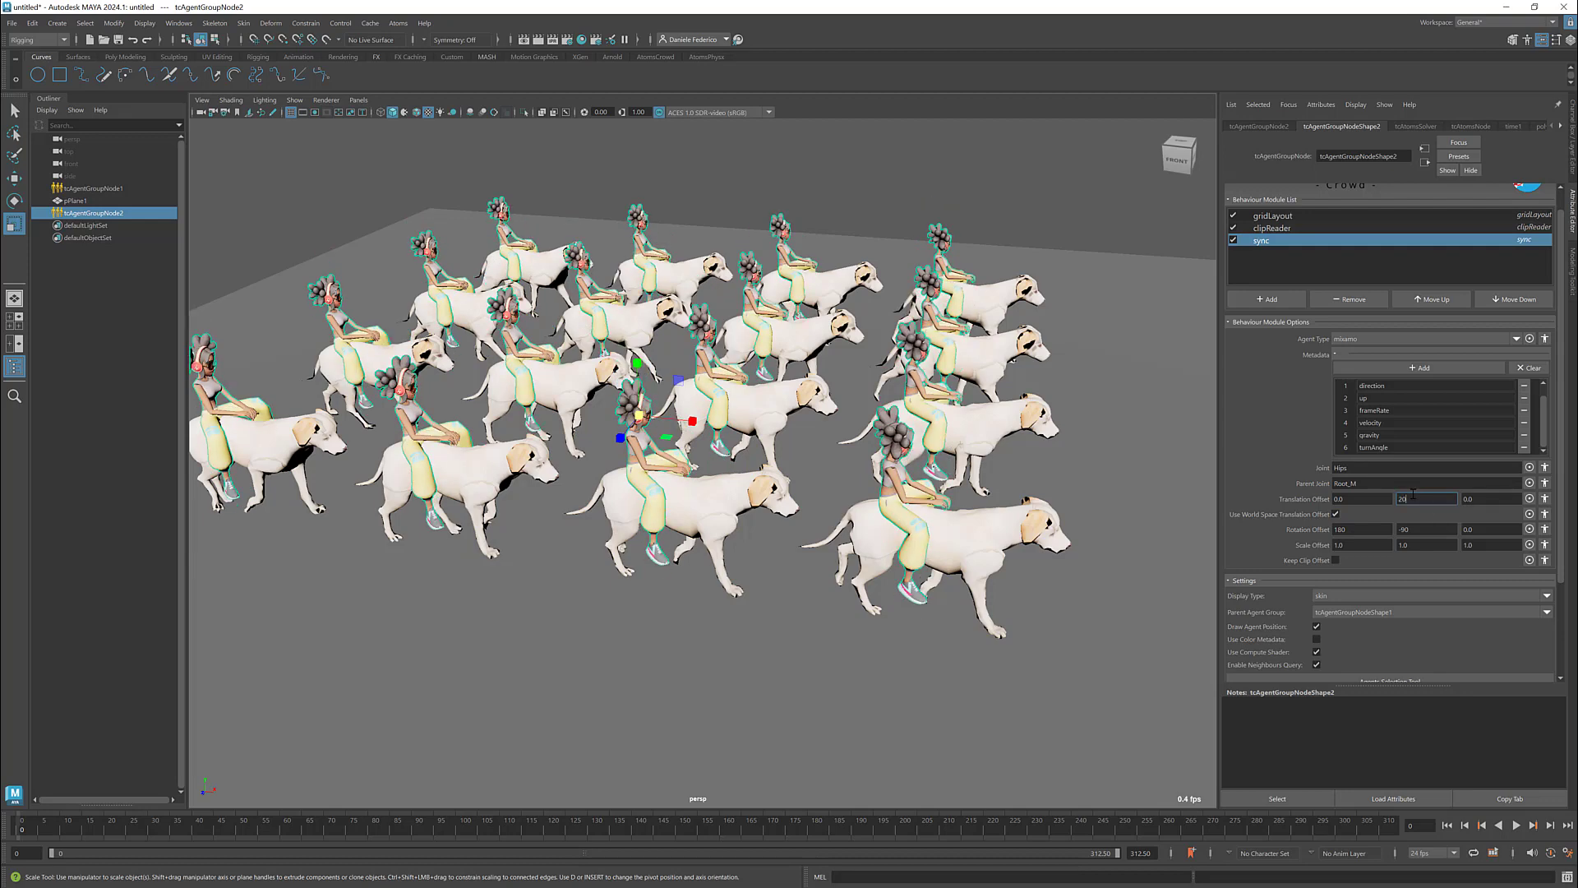
left_click_drag(898, 504, 1012, 465, "alt")
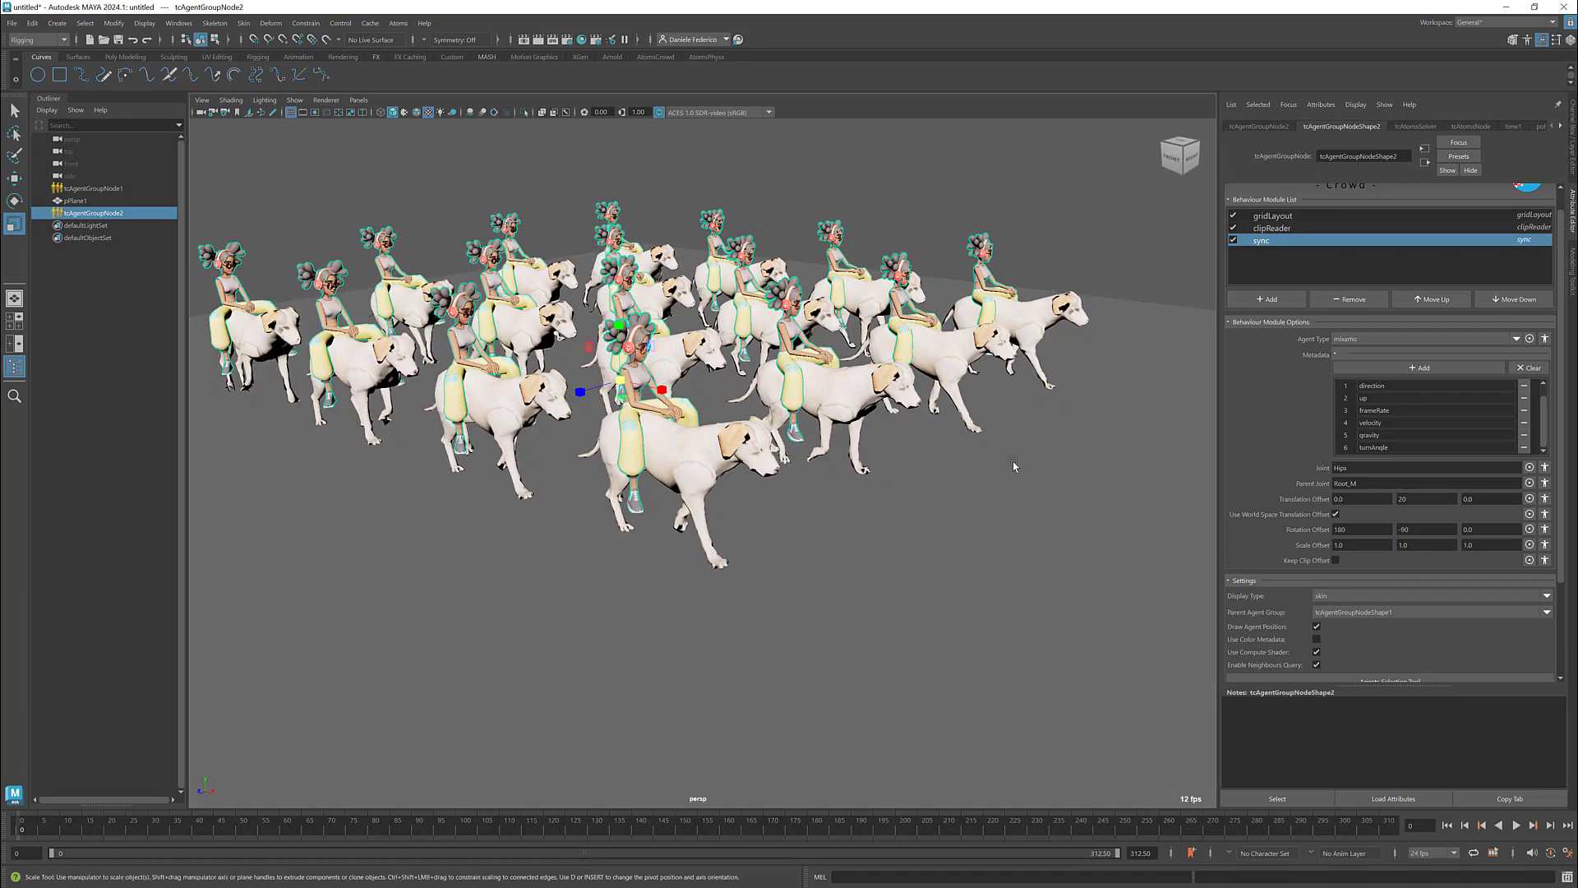
left_click(1422, 495)
type("3")
left_click_drag(836, 495, 481, 402, "alt")
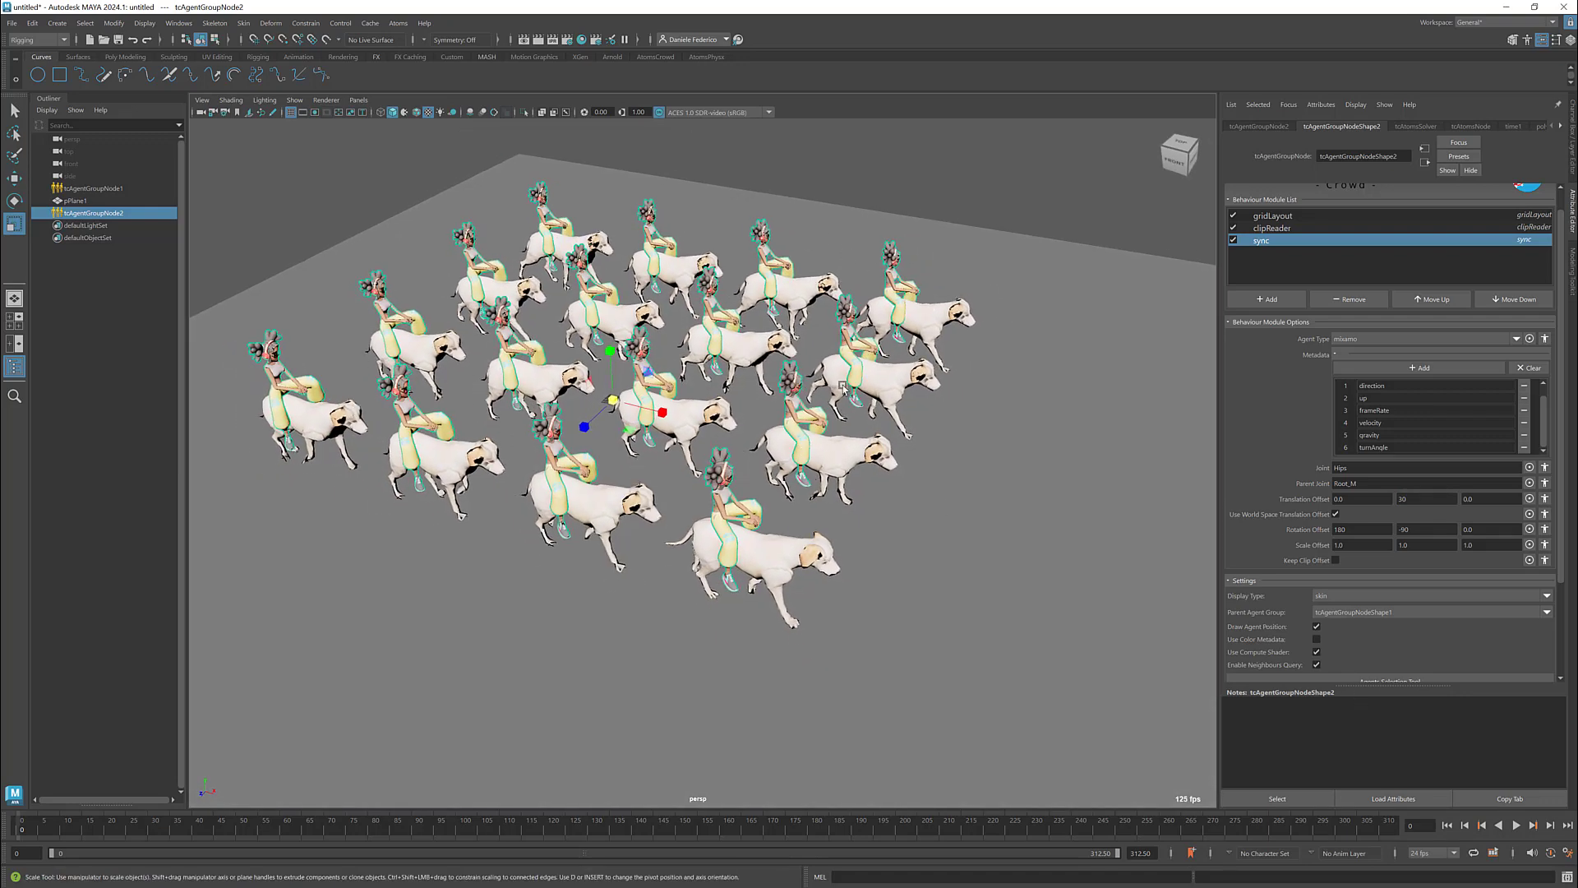
Play the simulation several times to check how the riders follow the walking labradors, and return to the start frame
left_click(1516, 825)
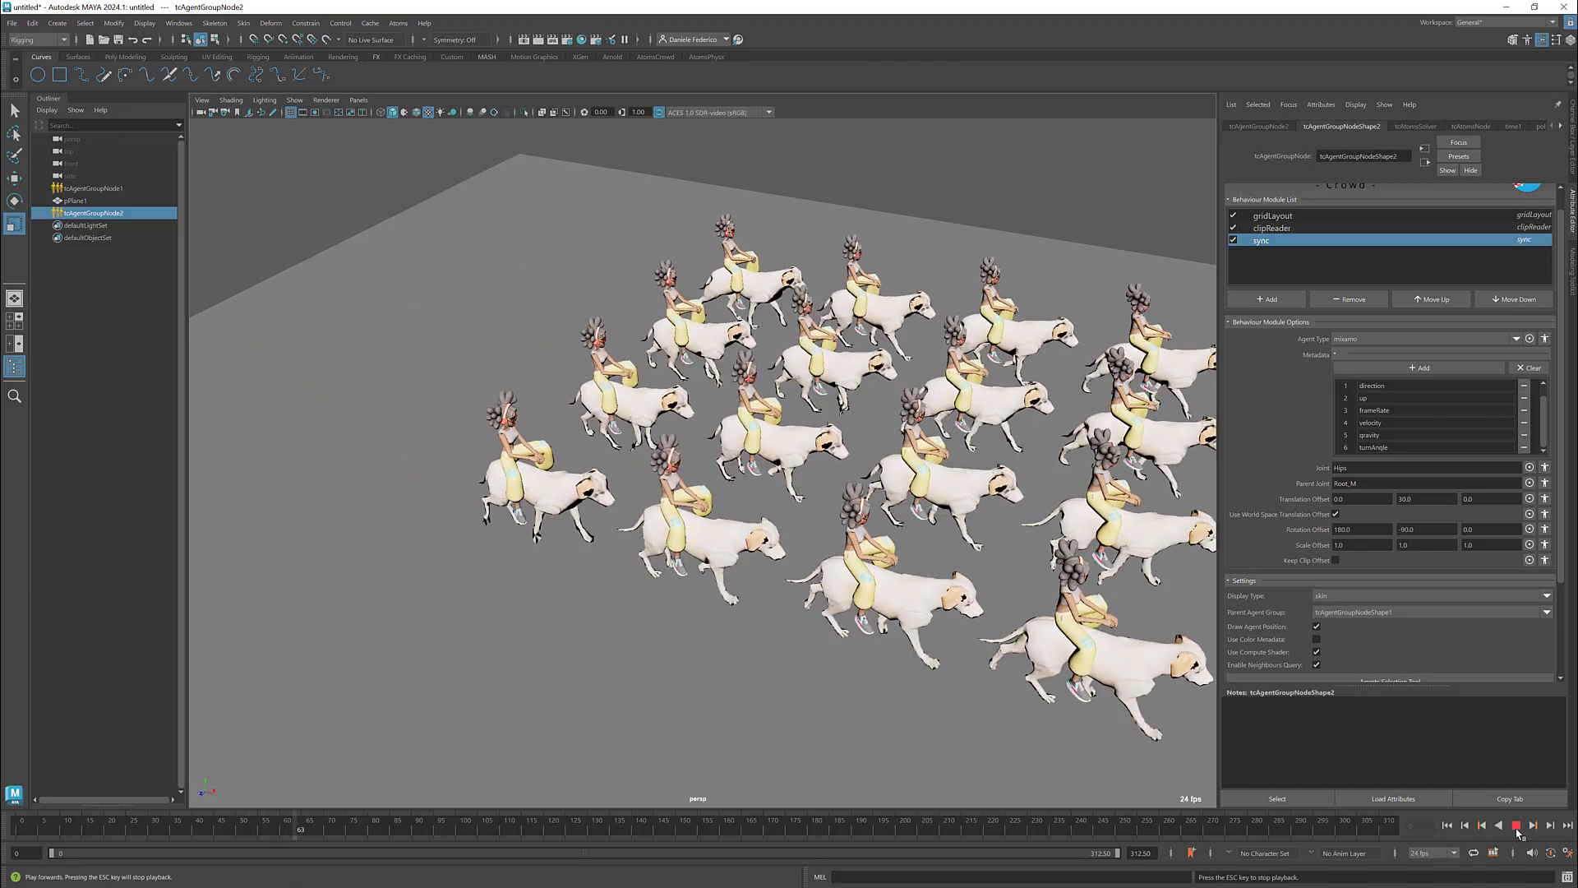
left_click(1516, 827)
middle_click_drag(981, 539, 844, 456, "alt")
scroll(929, 481, "down", 2)
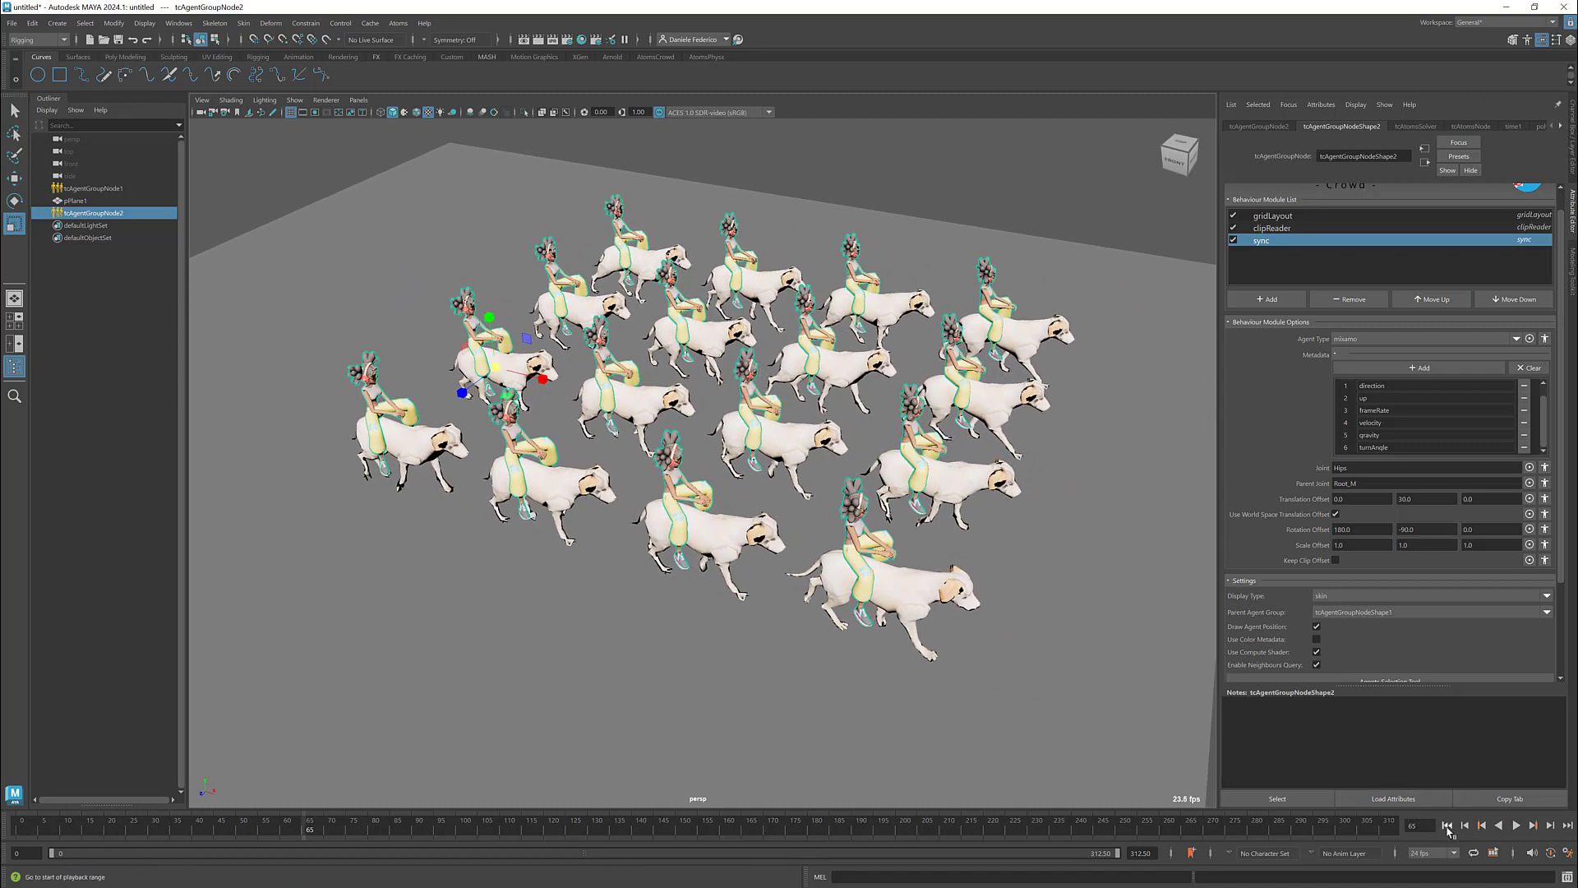
left_click(1446, 825)
left_click(1516, 825)
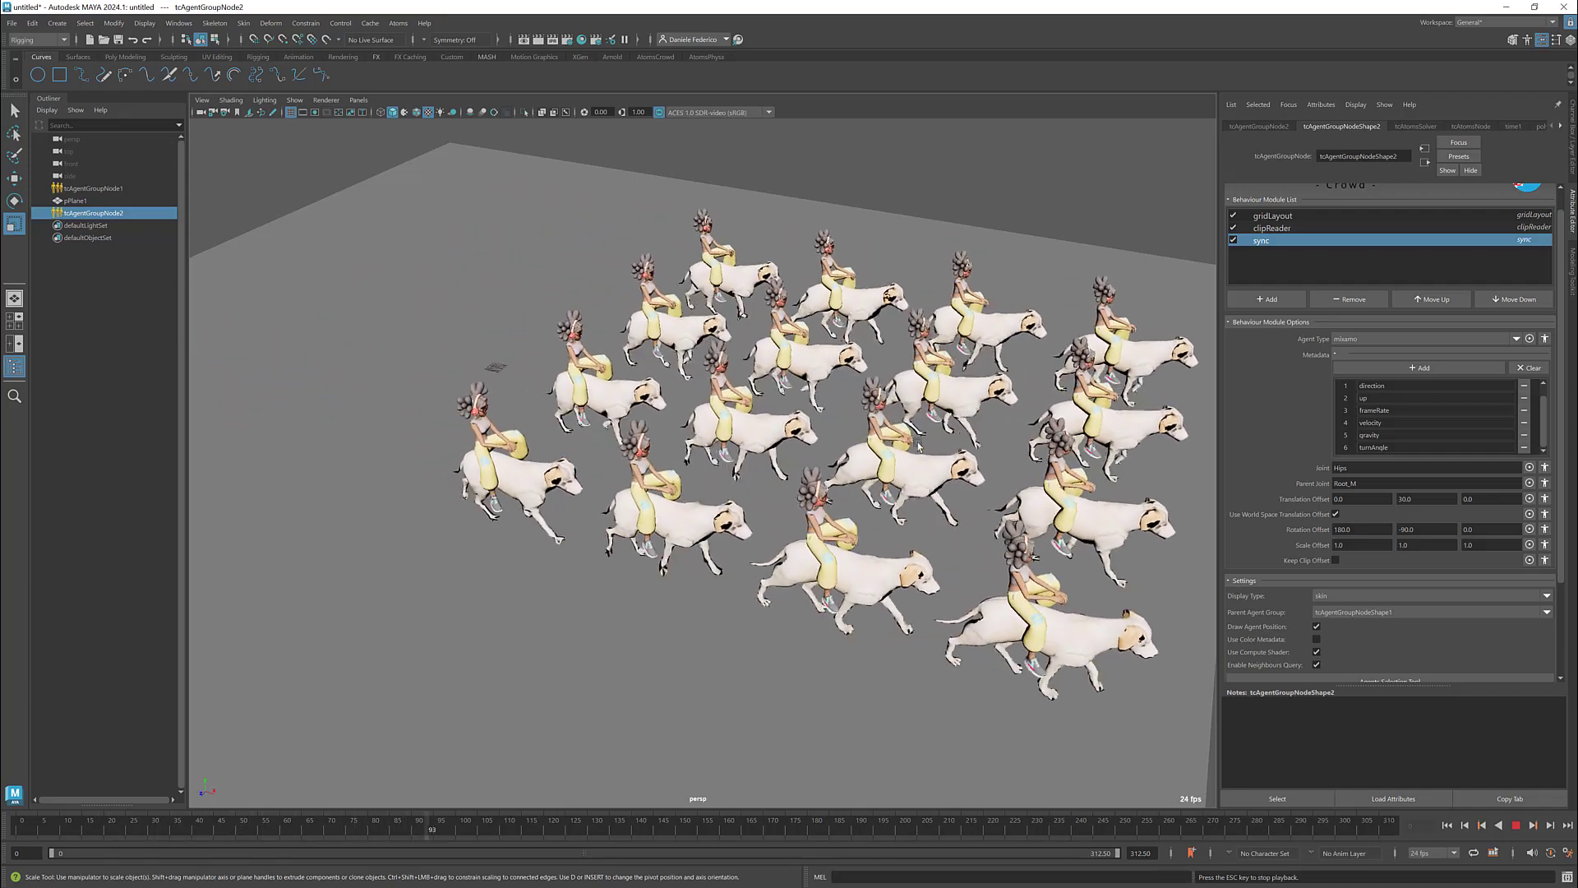
key("Escape")
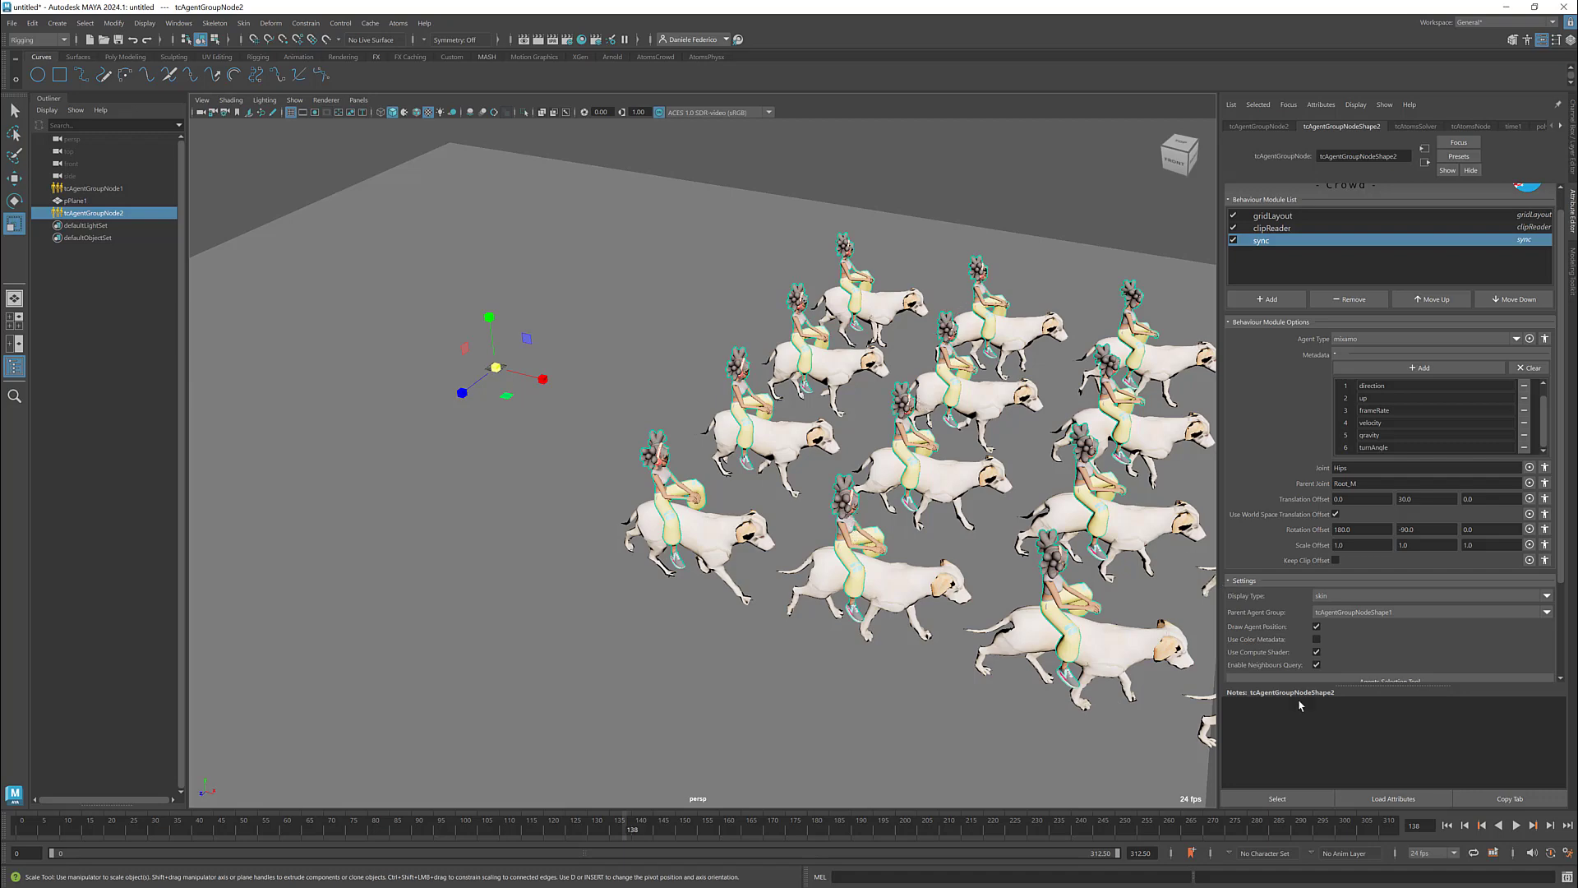
left_click(1447, 825)
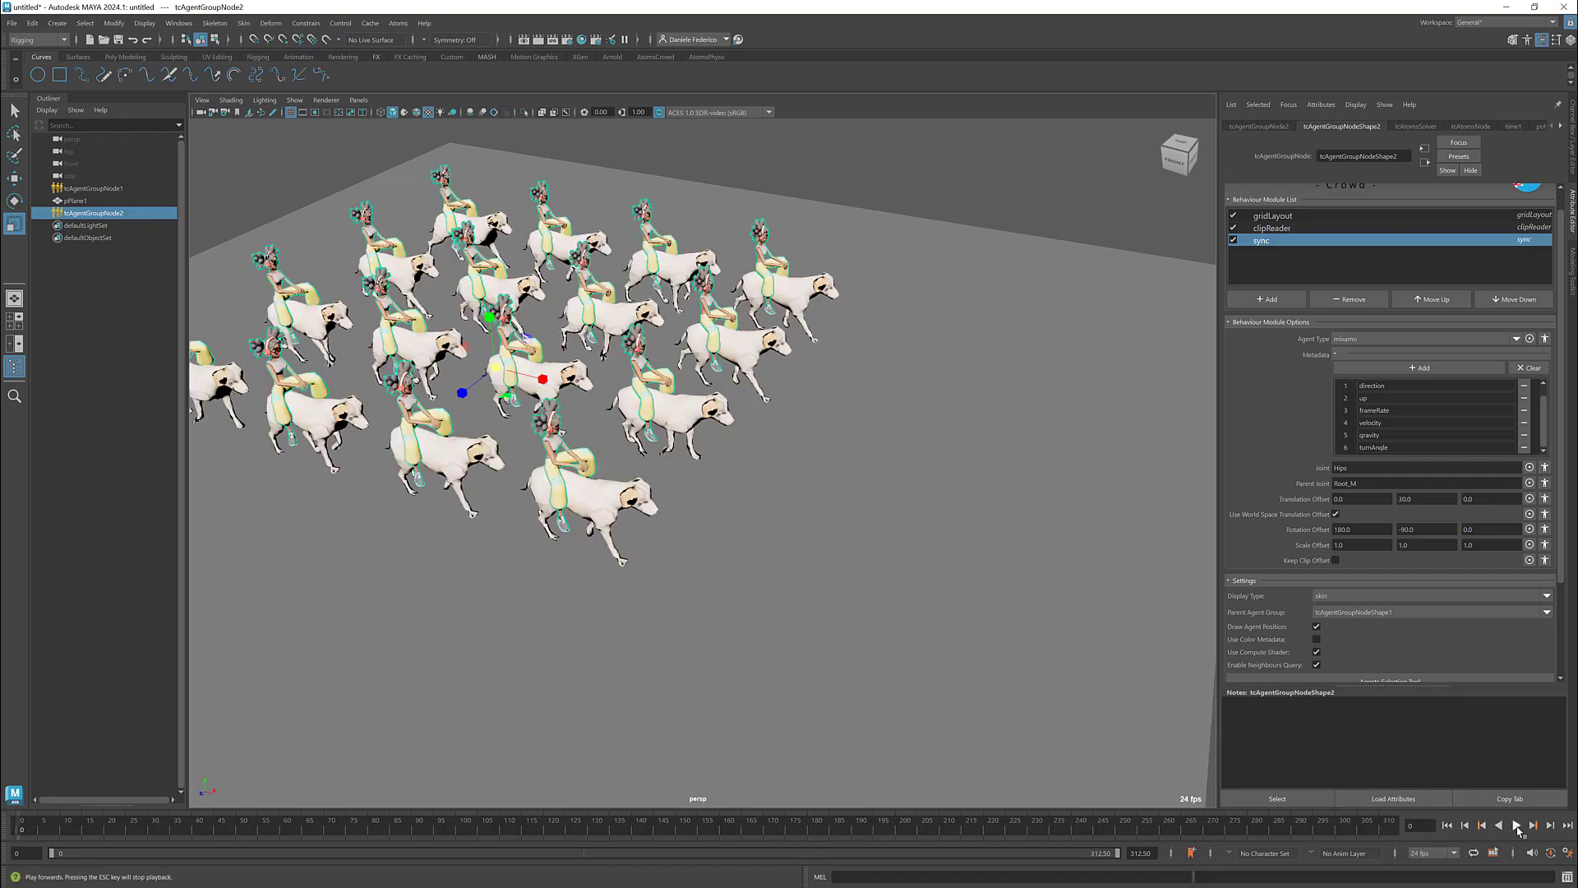
left_click(1516, 825)
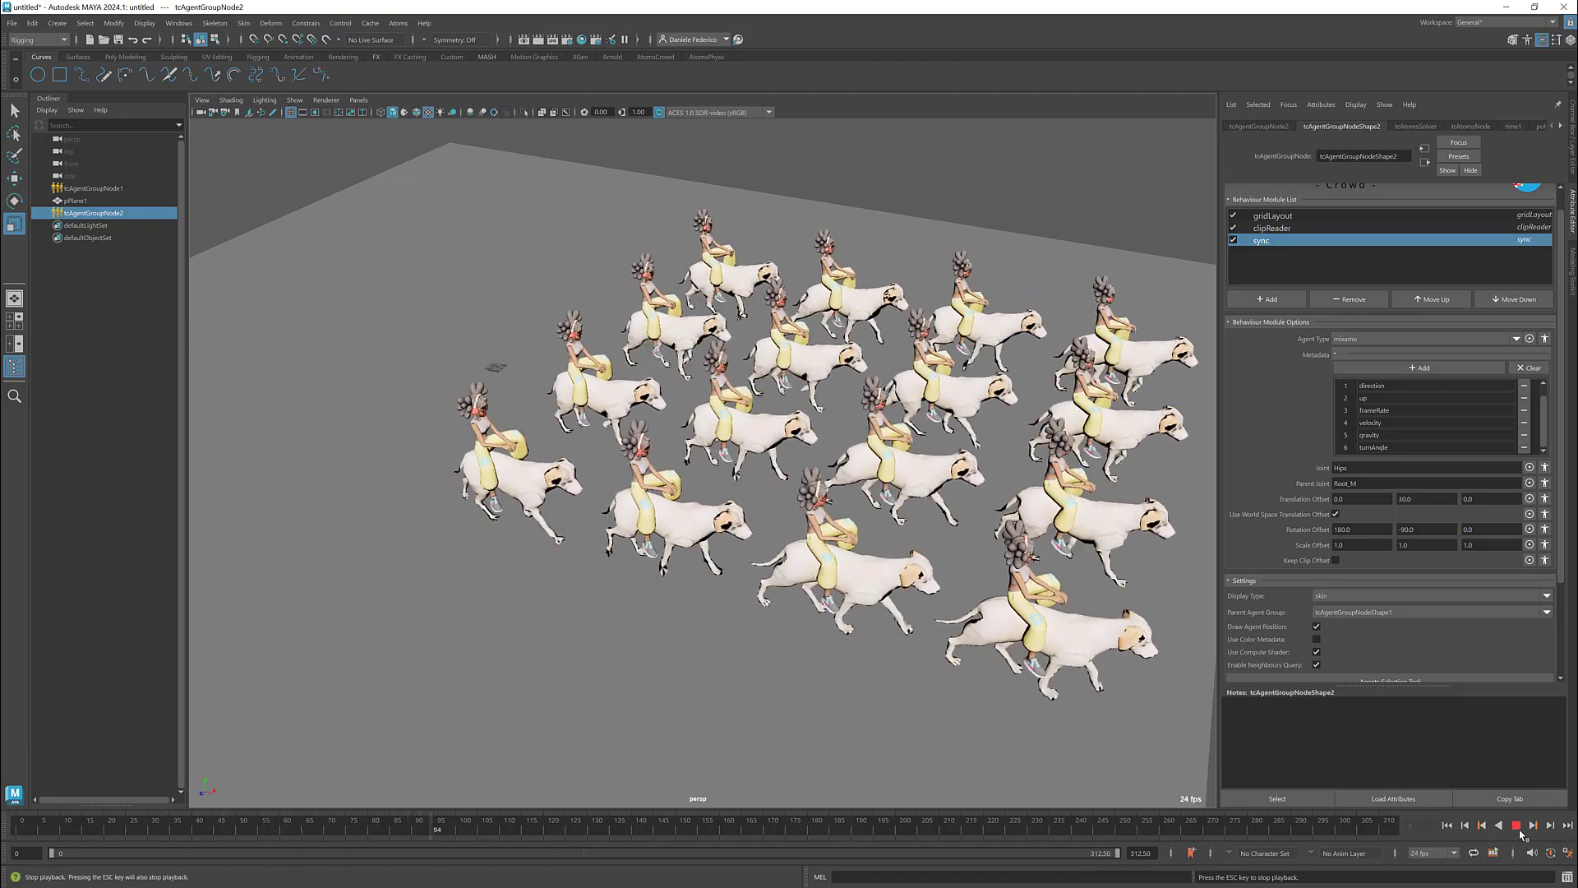
left_click(1517, 827)
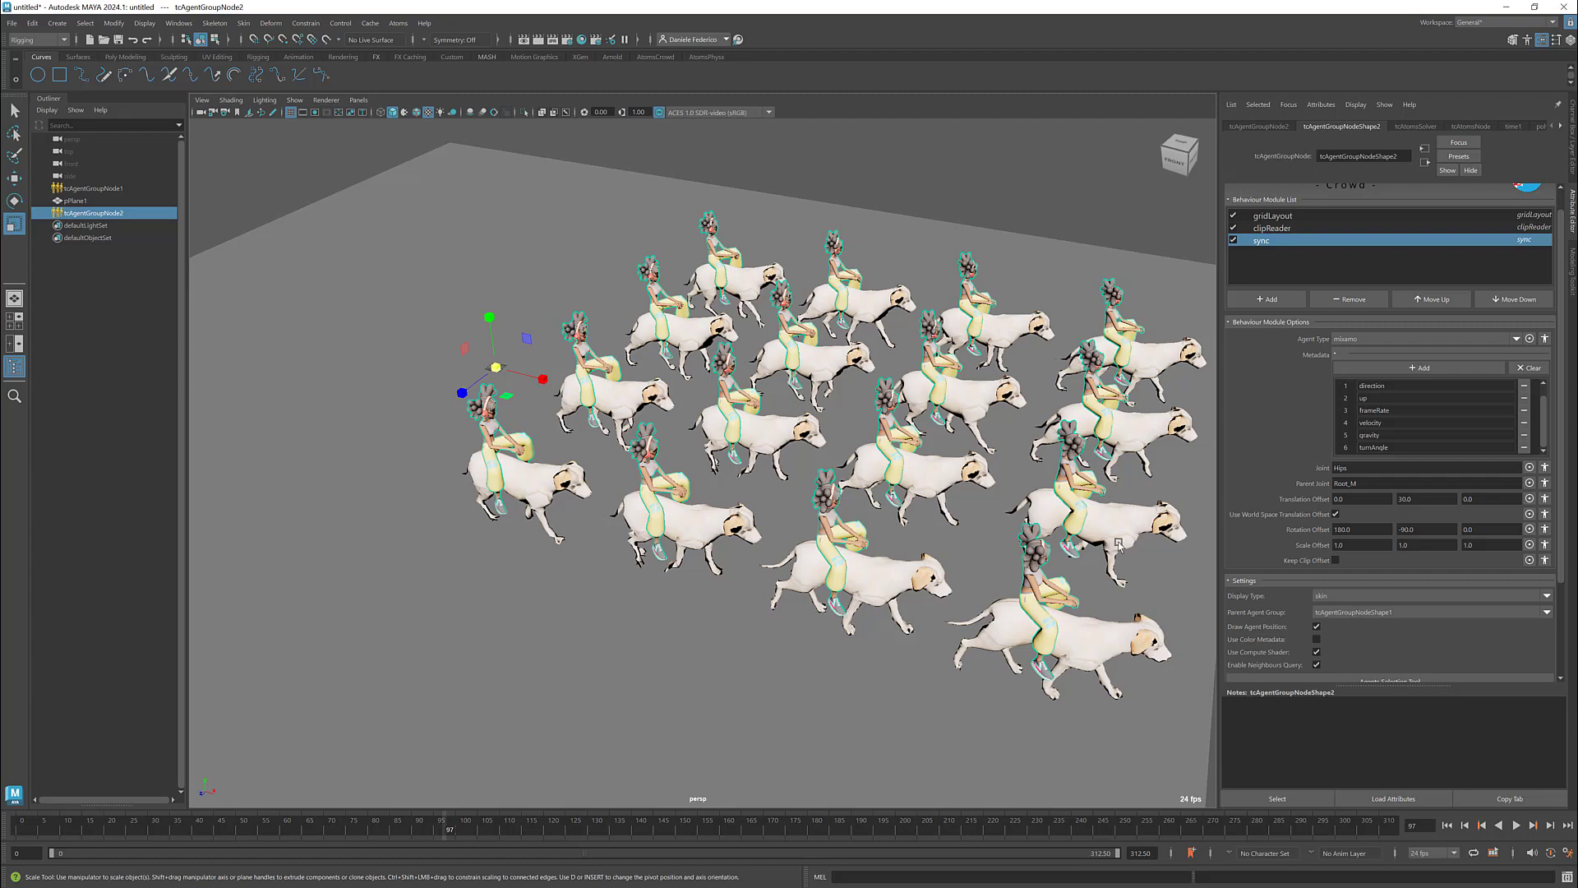
left_click(1449, 825)
left_click(1448, 826)
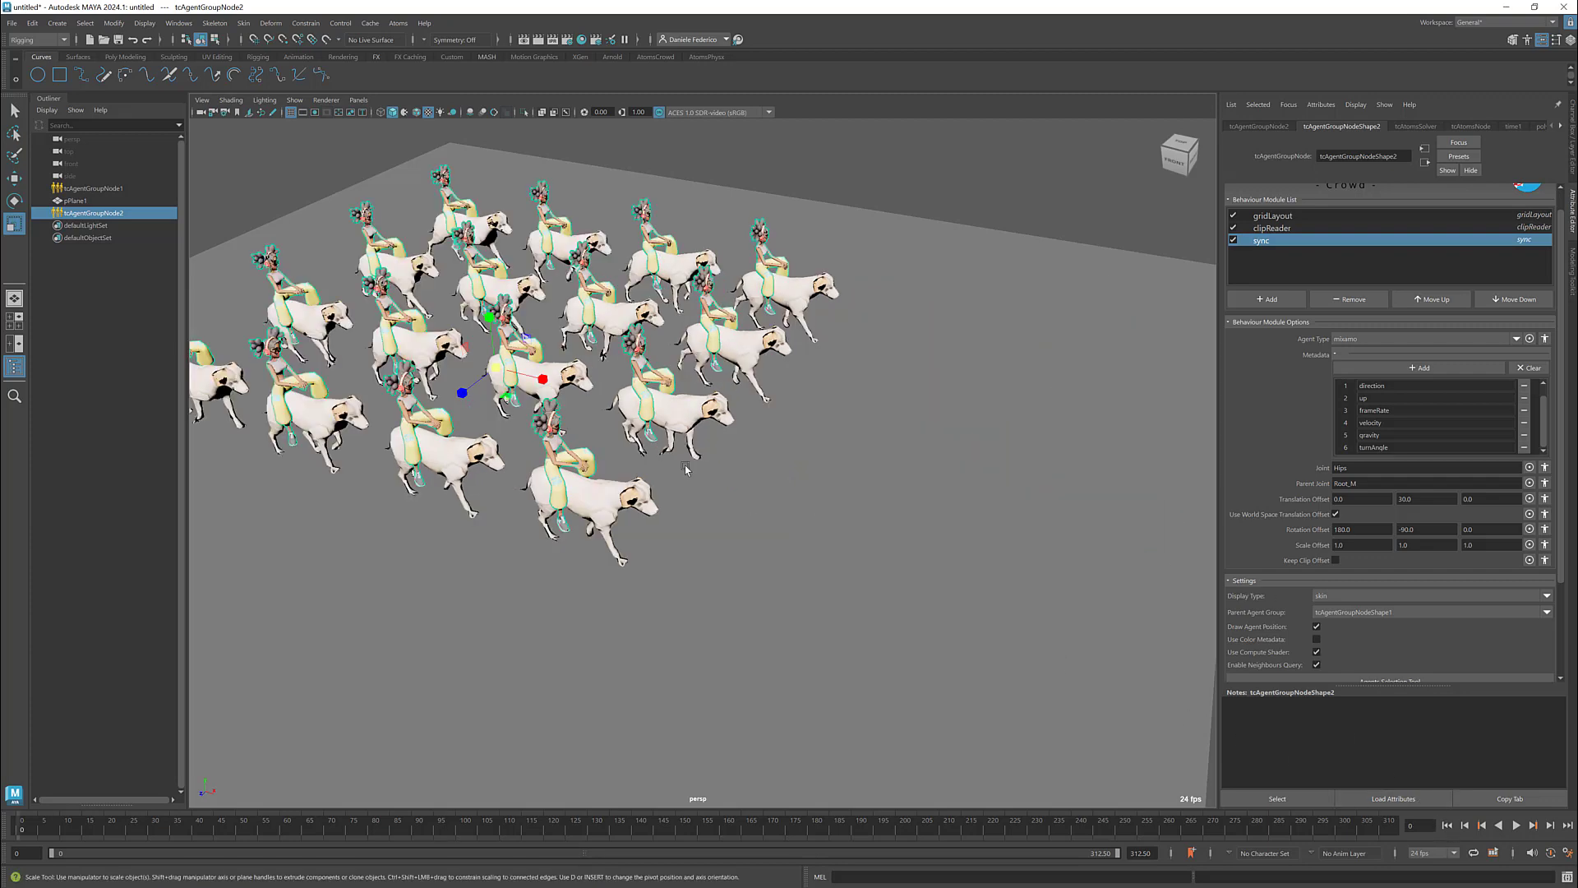
middle_click_drag(618, 420, 725, 442, "alt")
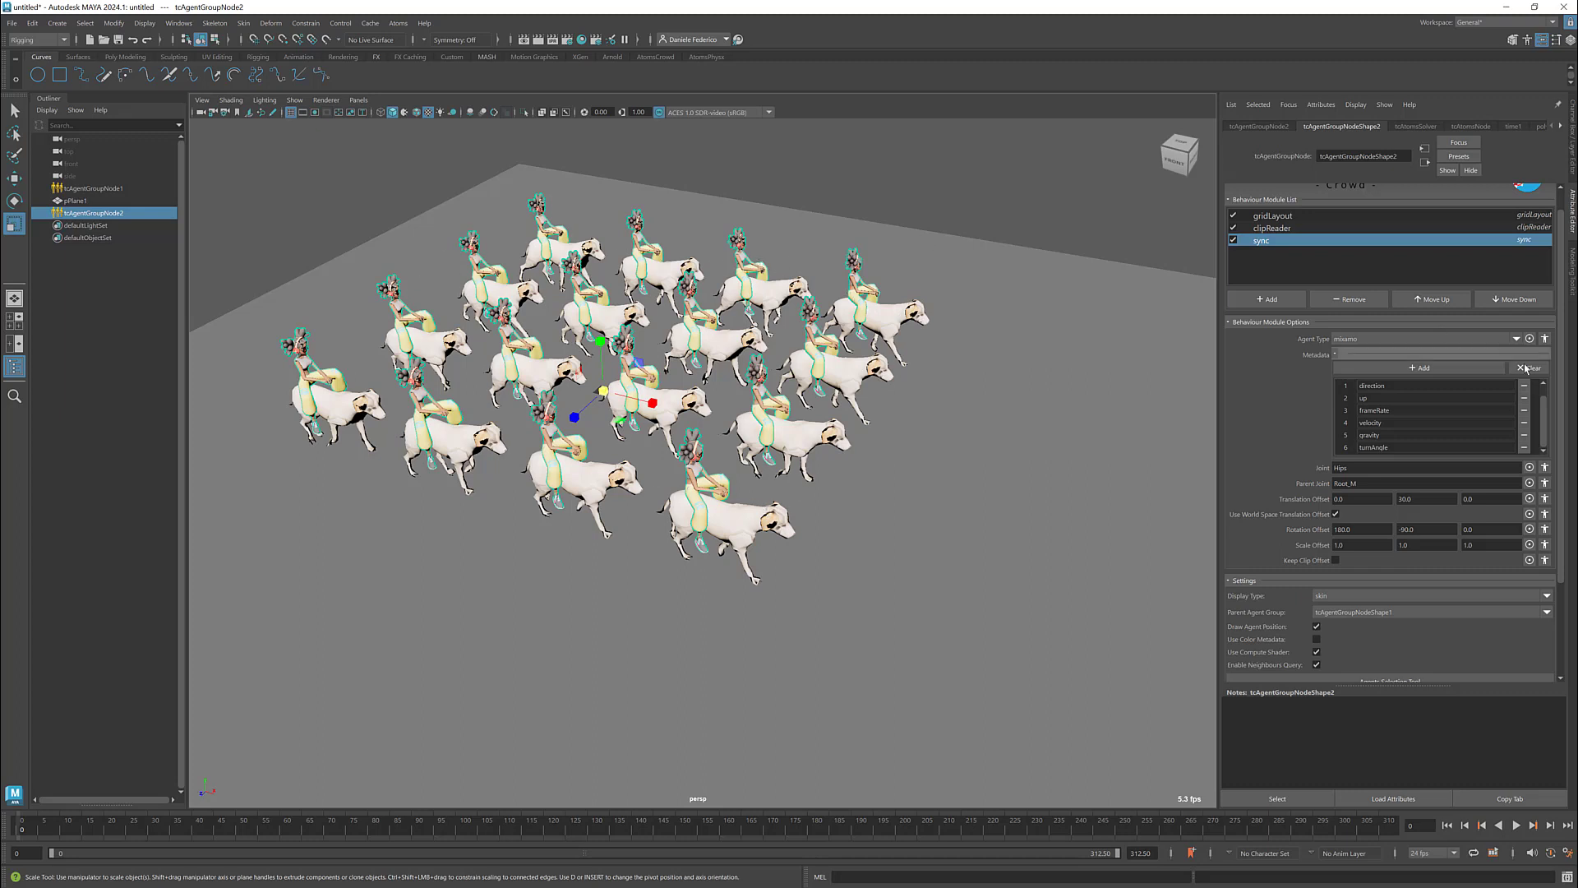
Collapse the sync module's Metadata list and clear its Agent Type
left_click(1395, 353)
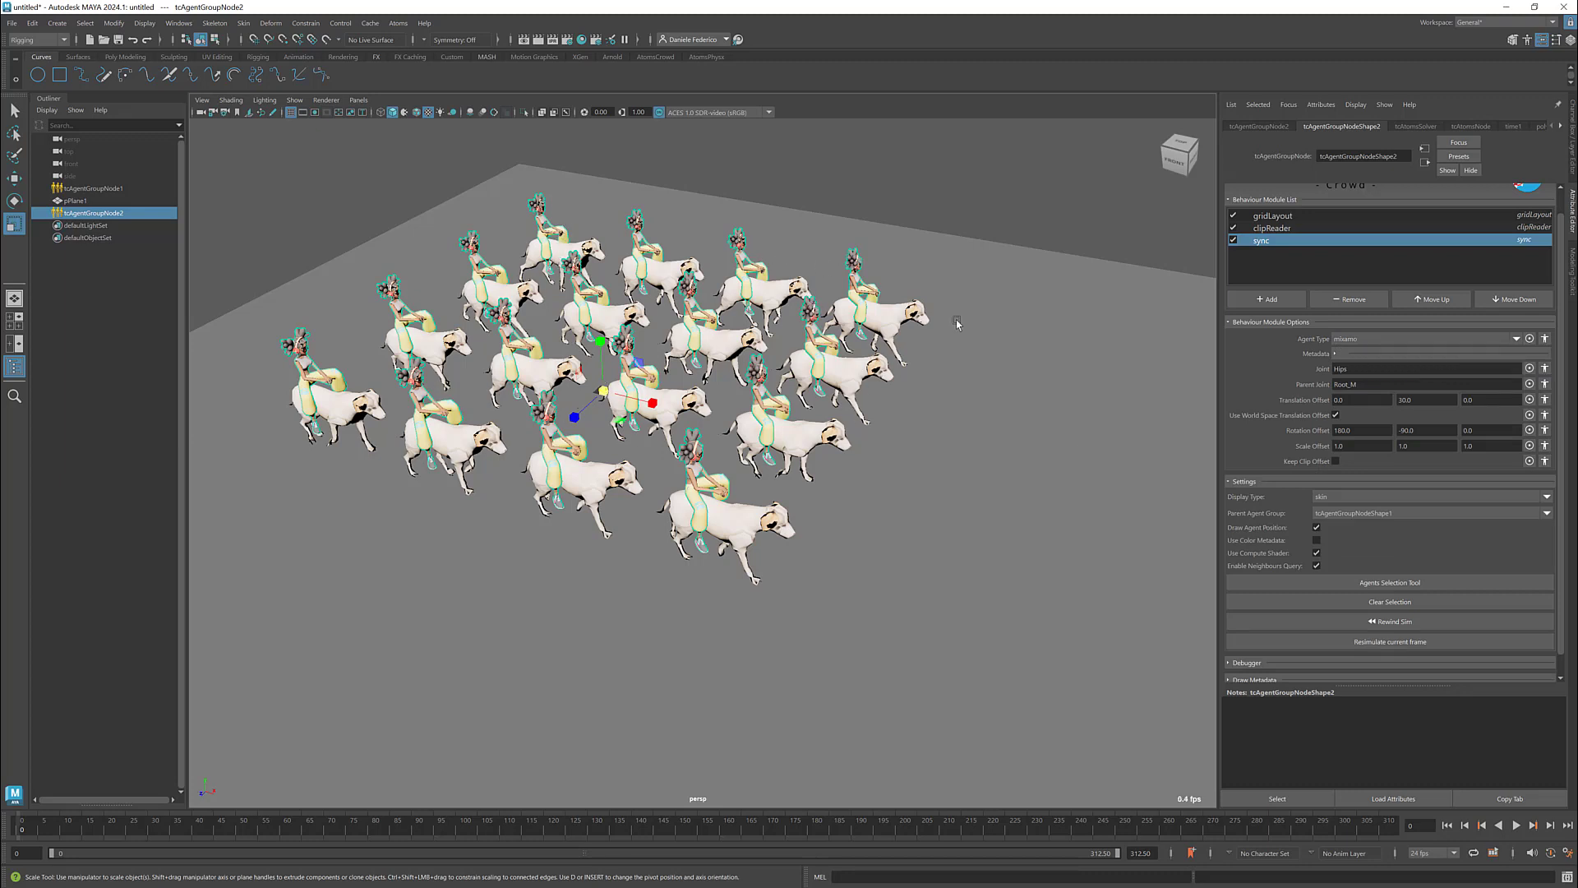
double_click(1367, 339)
key("BackSpace")
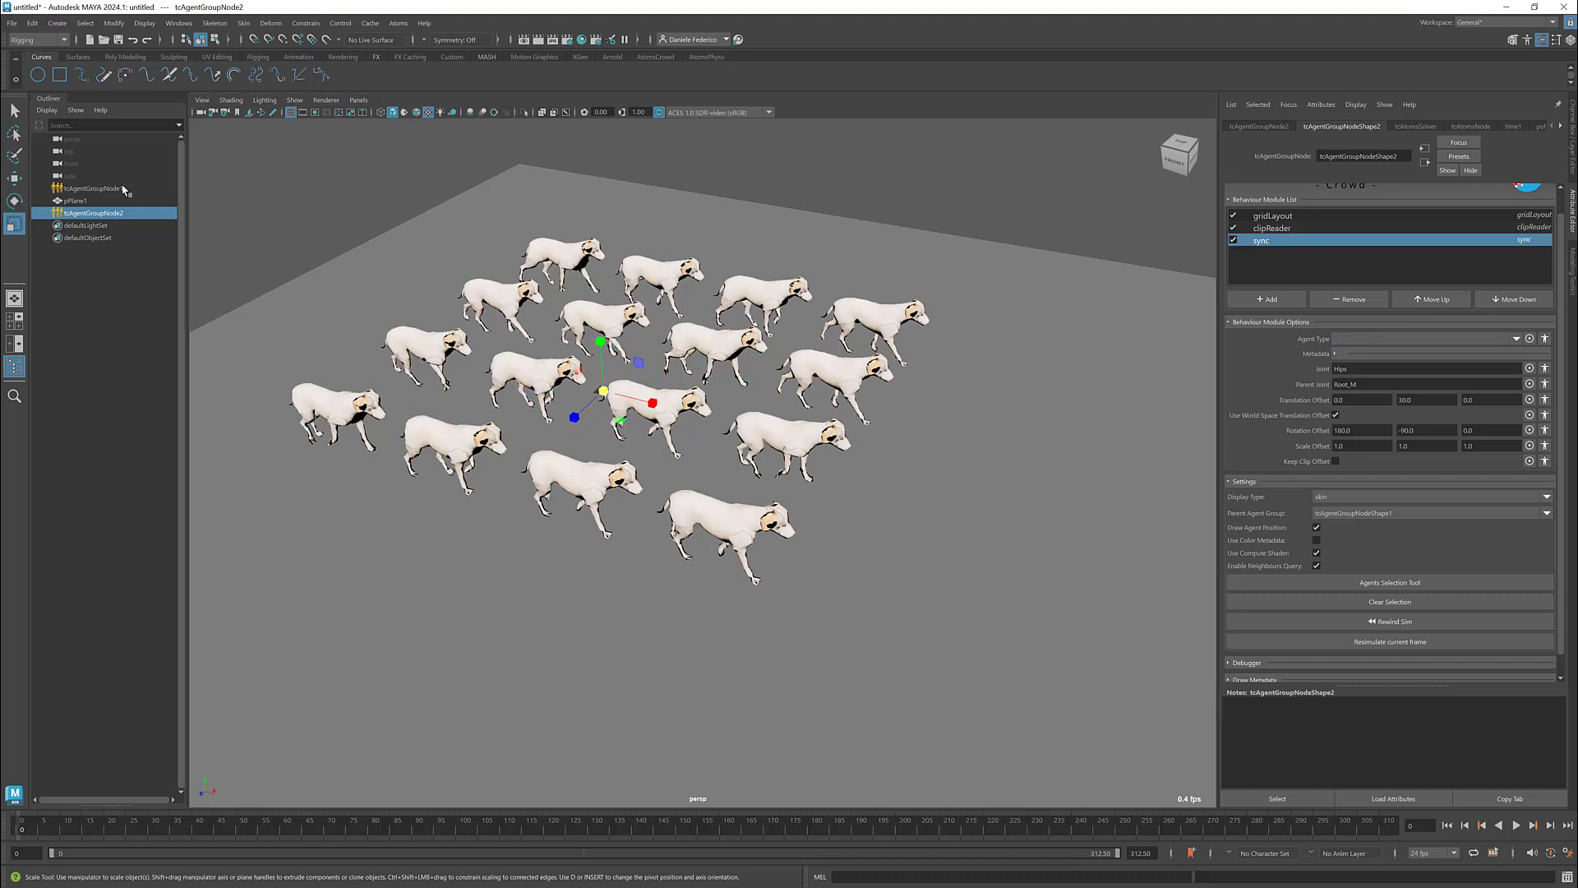
Select six labradors of tcAgentGroupNode1 with the Agents Layout Tool
left_click(93, 188)
left_click(397, 23)
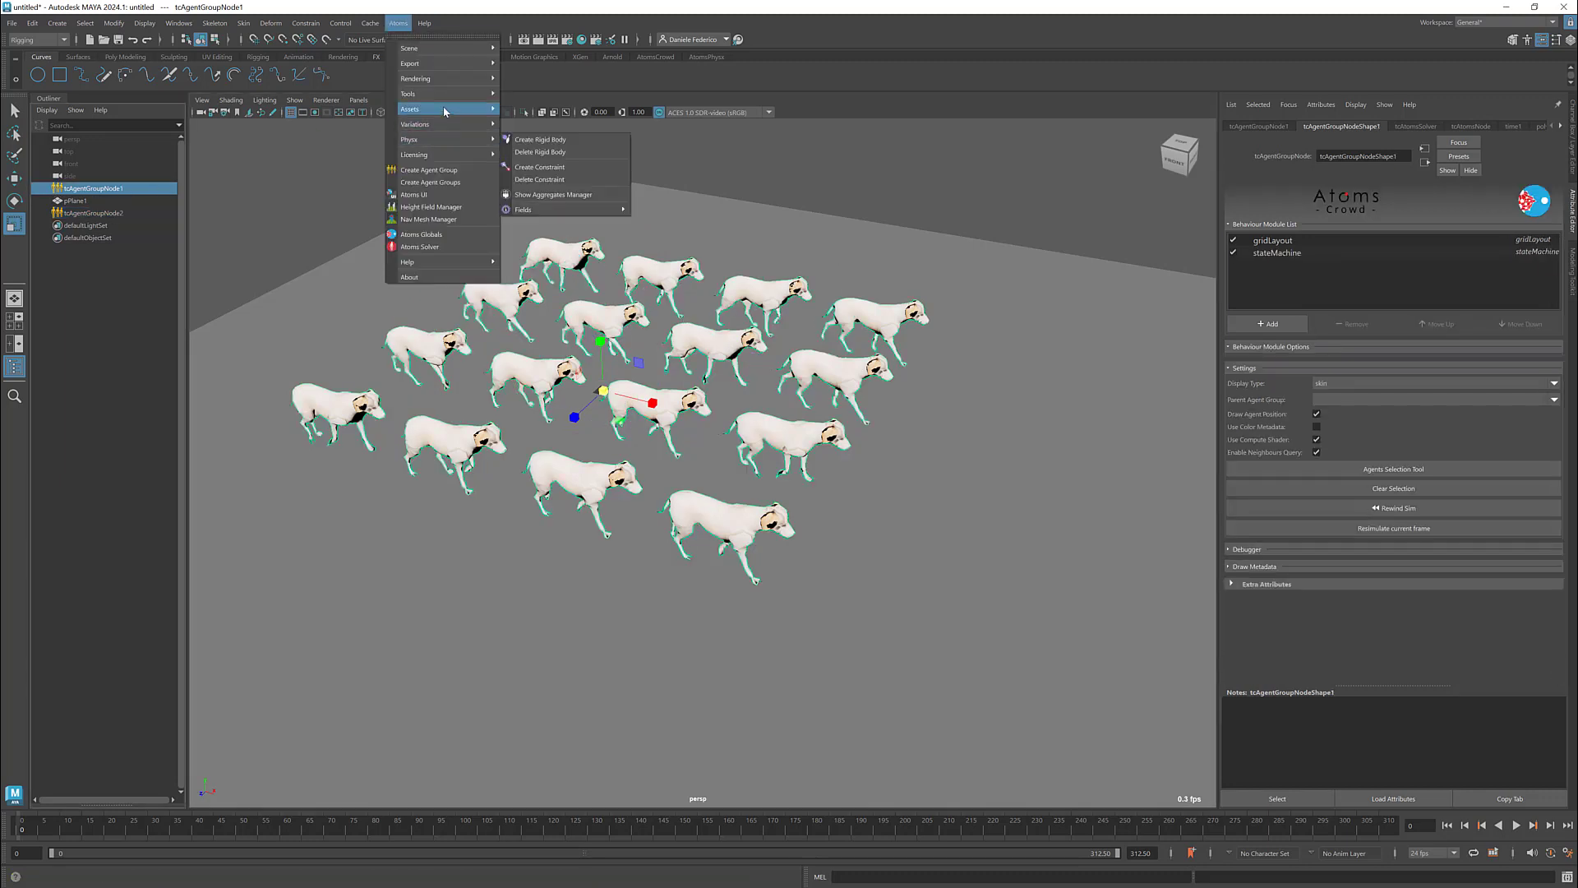
mouse_move(446, 96)
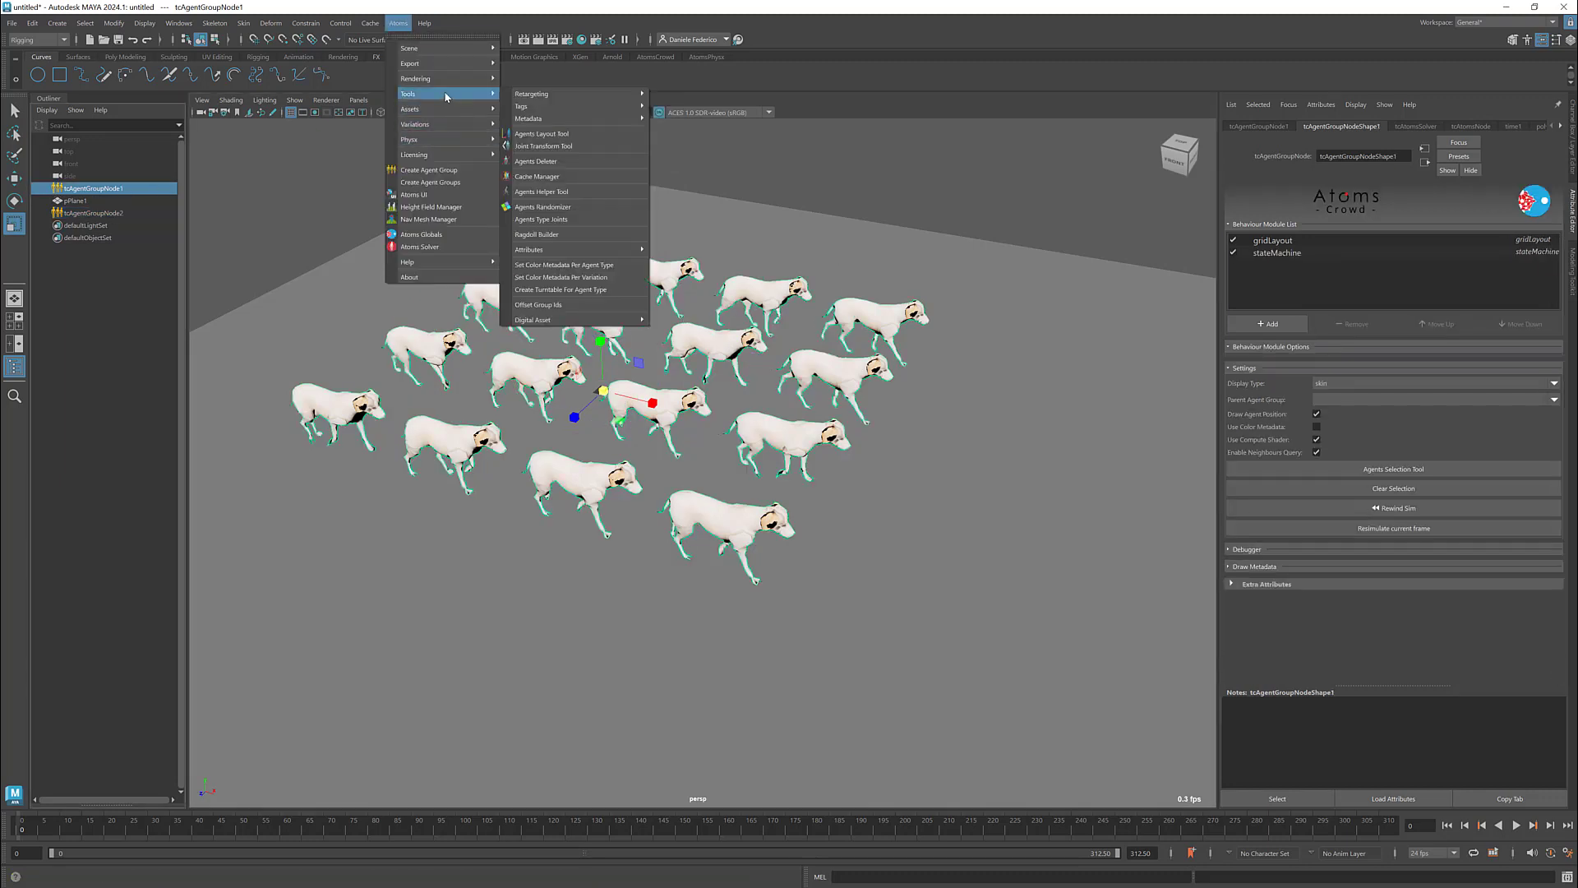
left_click(536, 134)
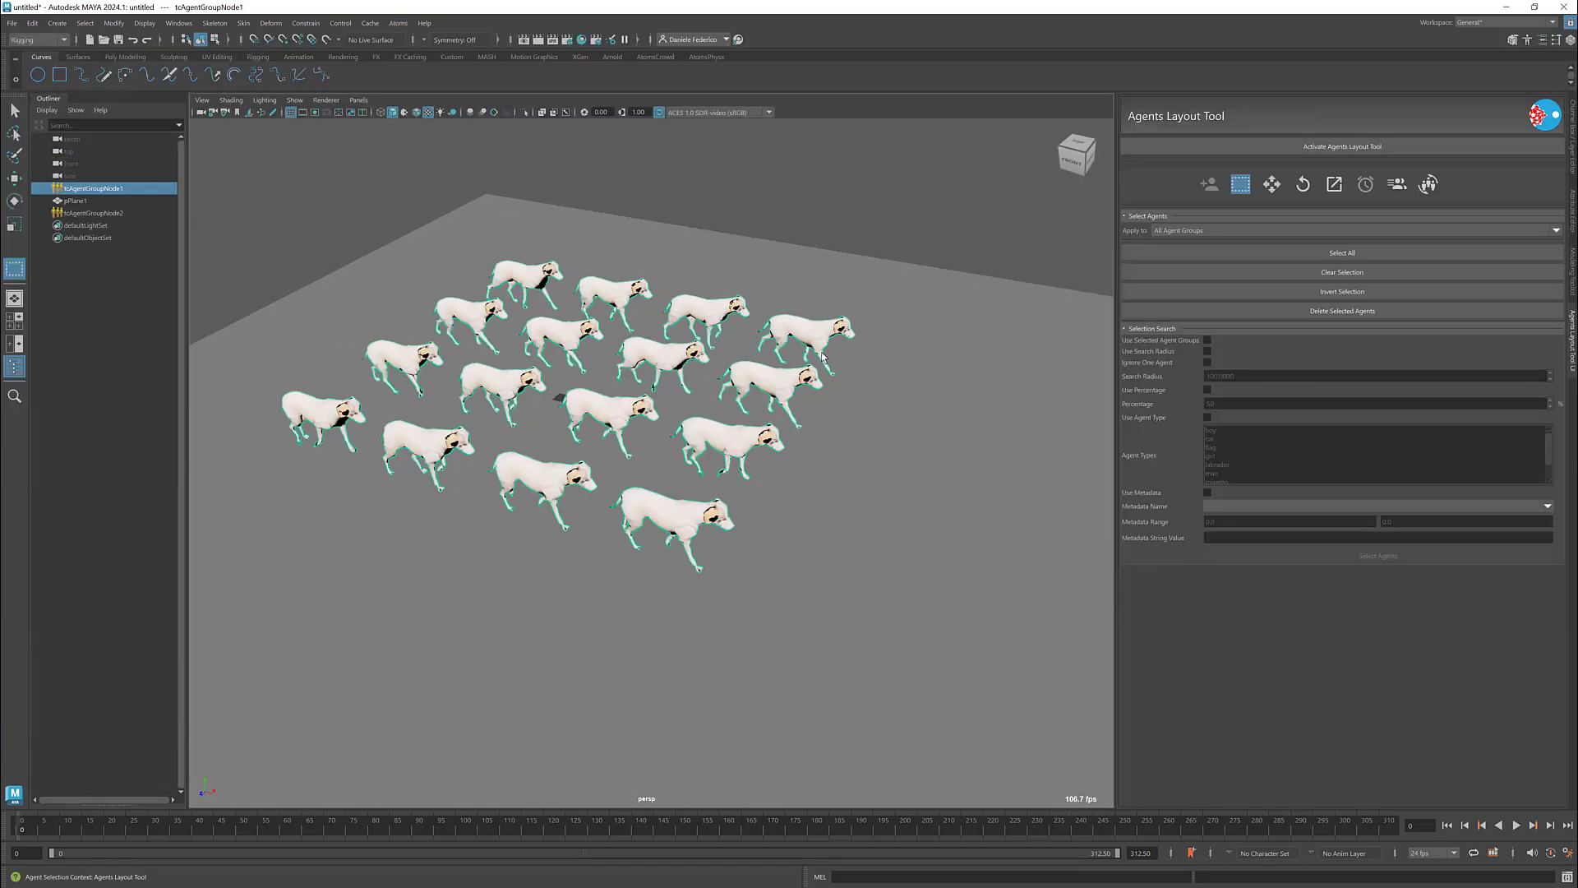
left_click(805, 345)
left_click(702, 321, "shift")
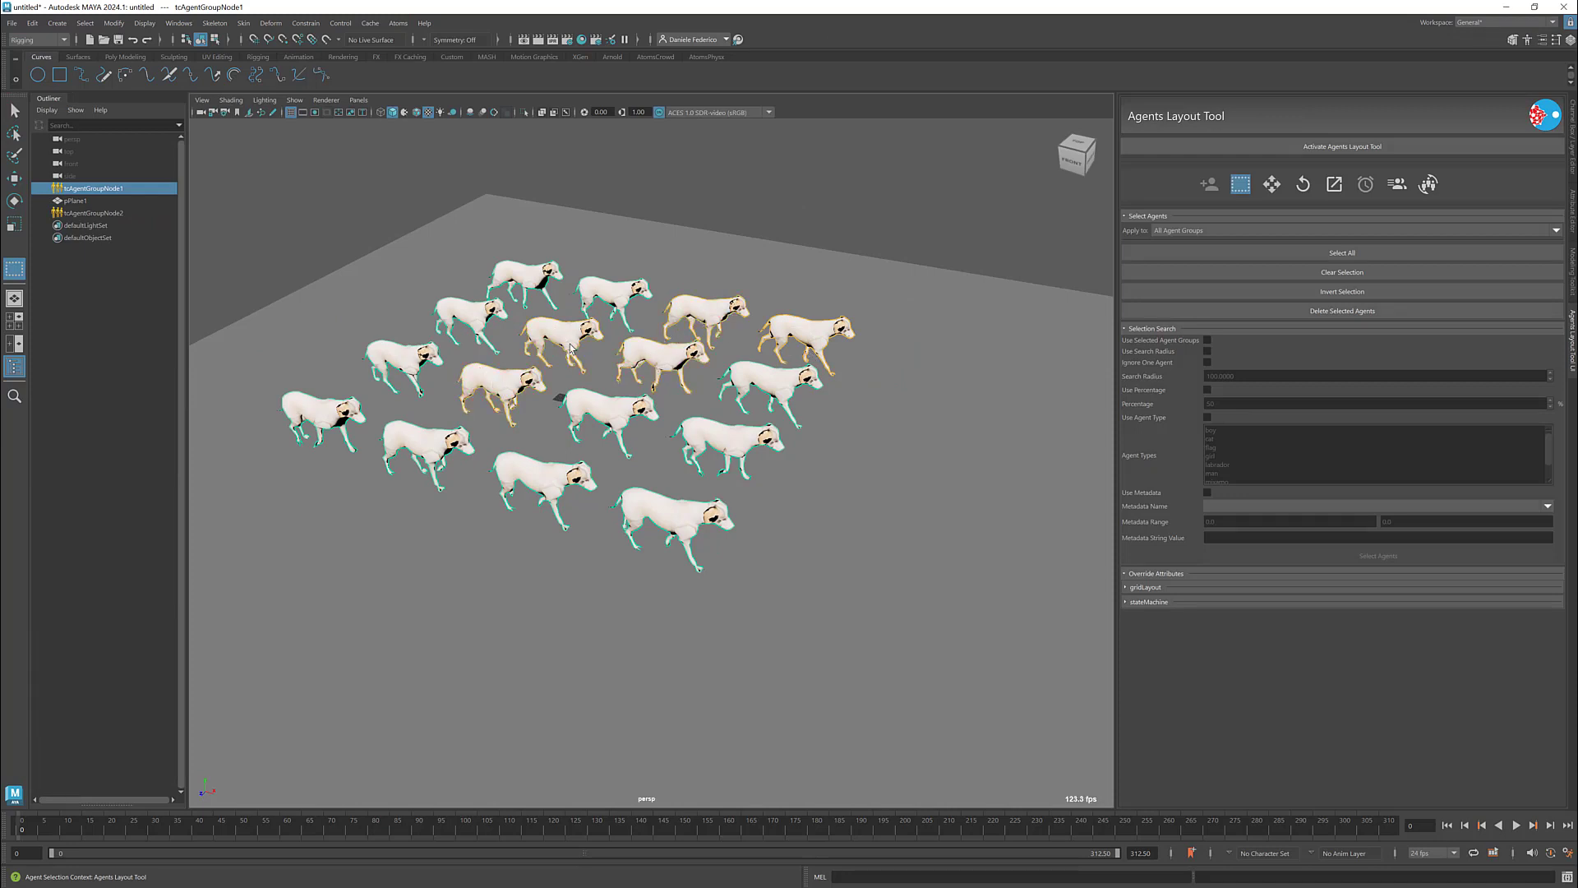
left_click(614, 423, "shift")
Run the Agents Randomizer on tcAgentGroupNode2 with the mixamo agent type at 0.5, applied to the selected agents only
left_click(94, 213)
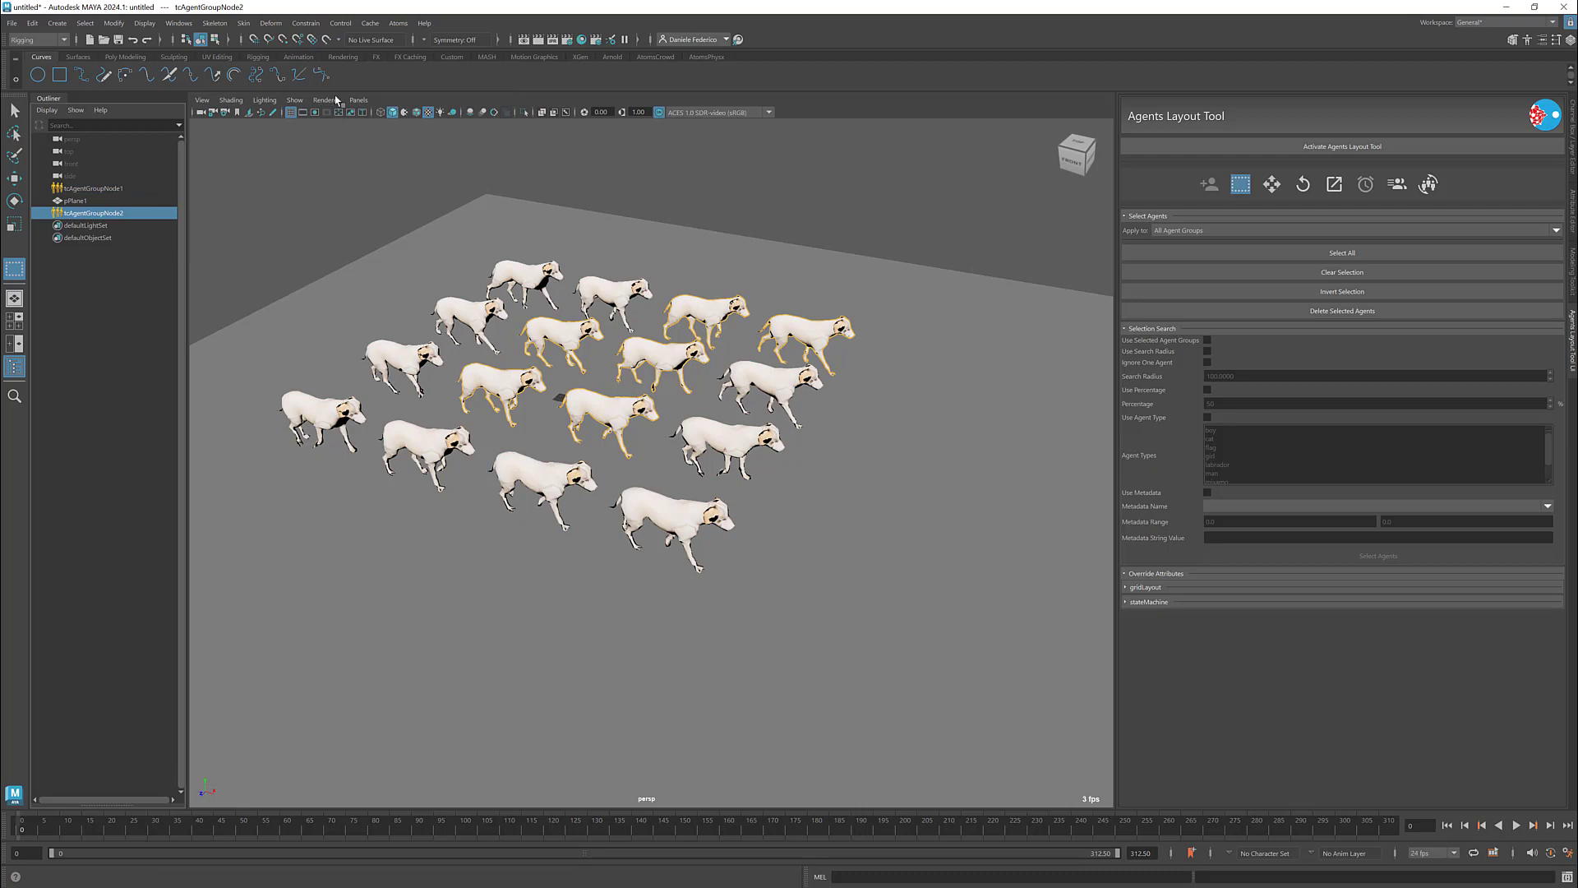
left_click(398, 25)
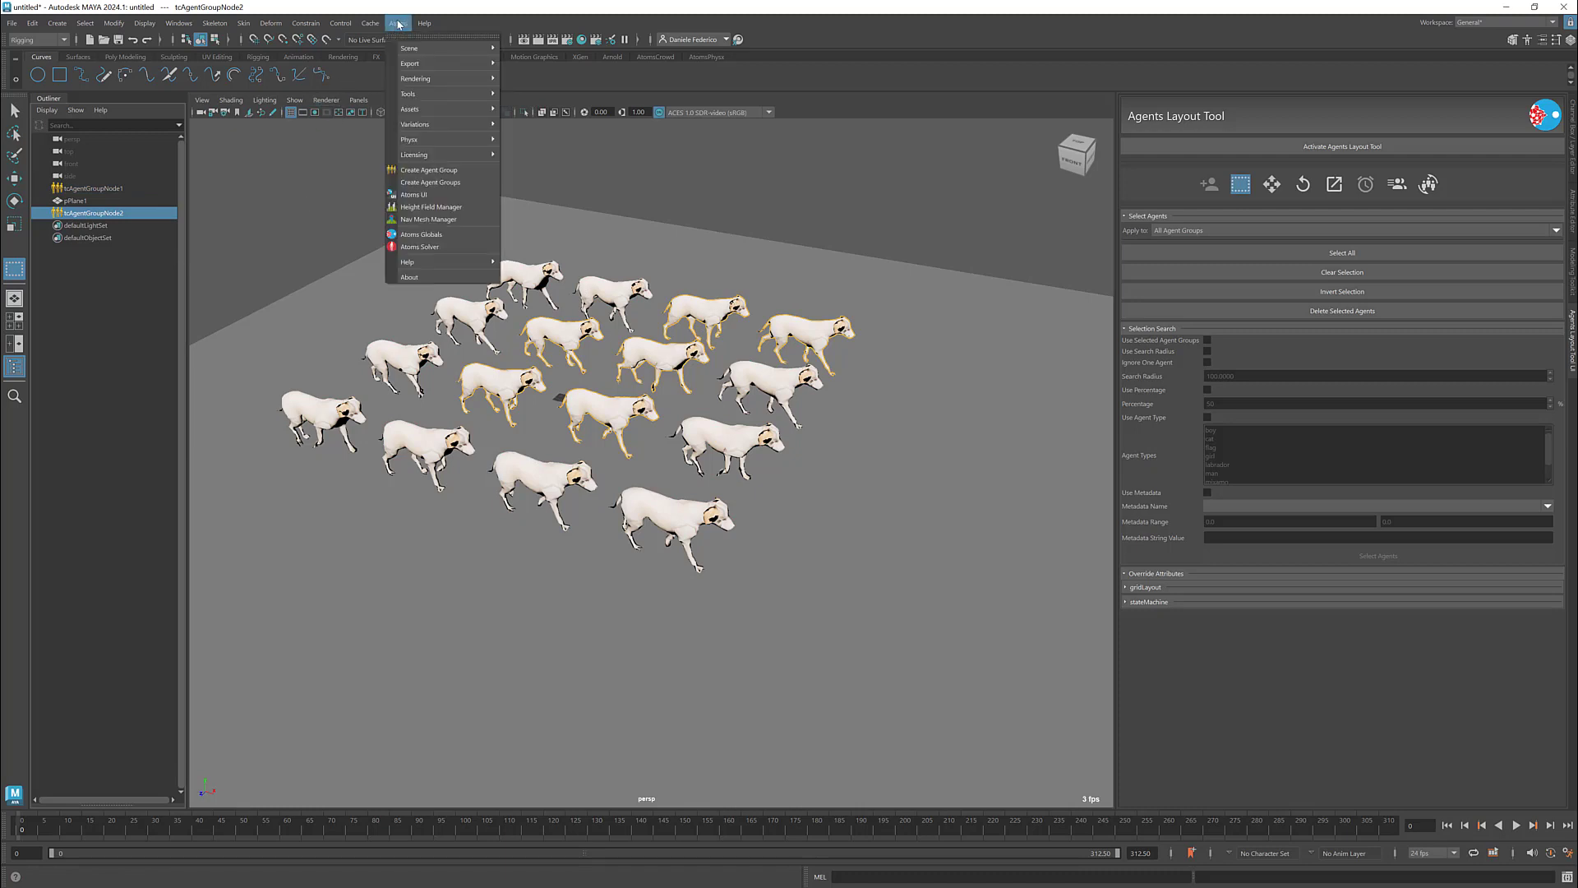
mouse_move(410, 93)
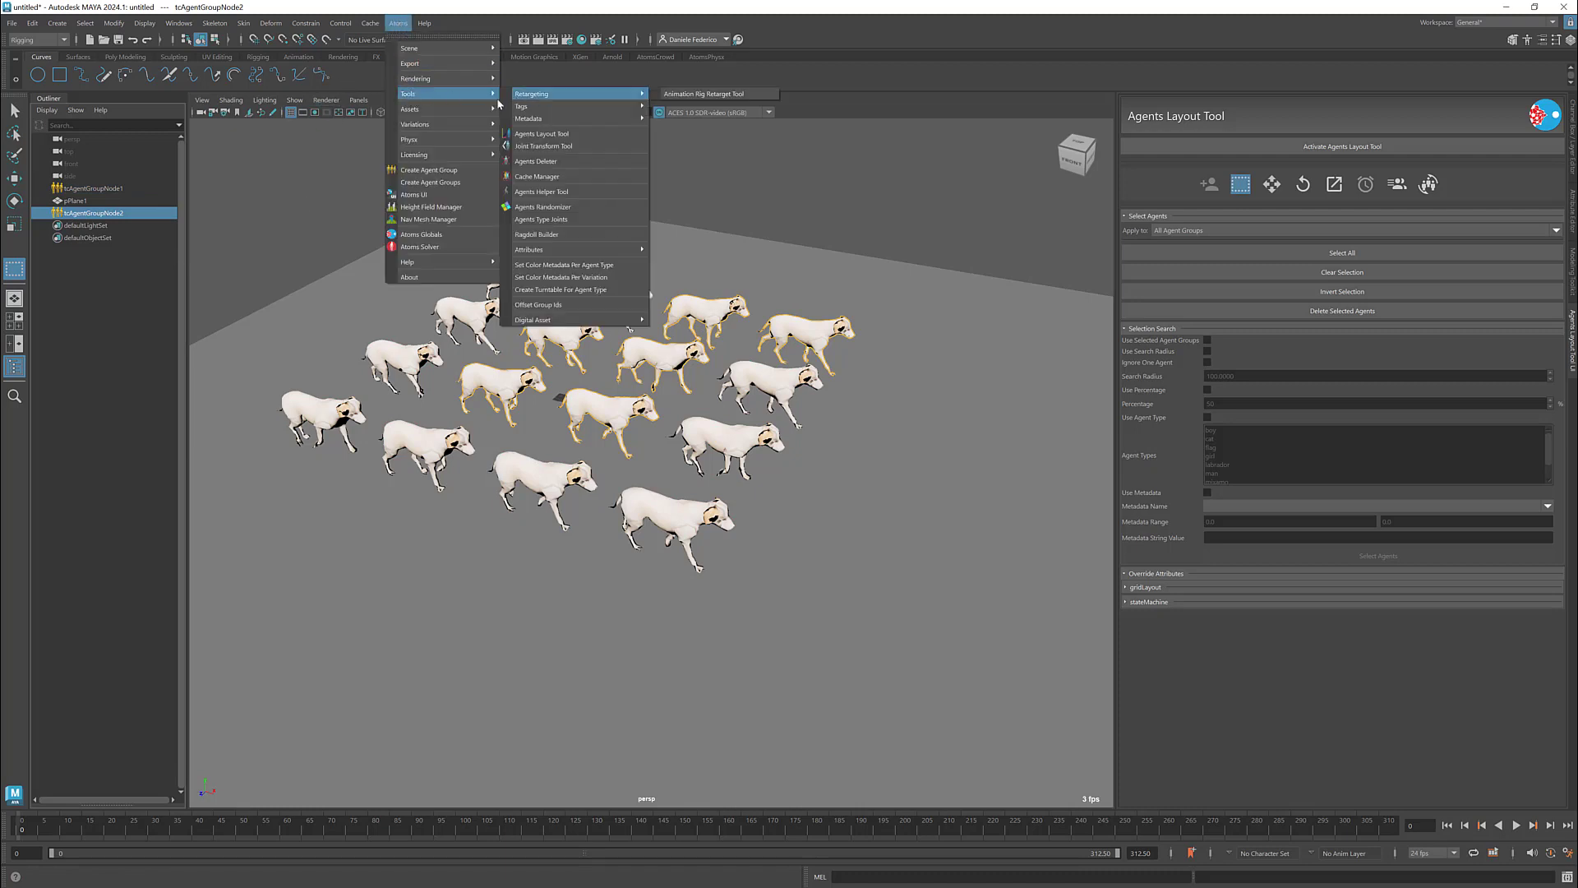
left_click(549, 207)
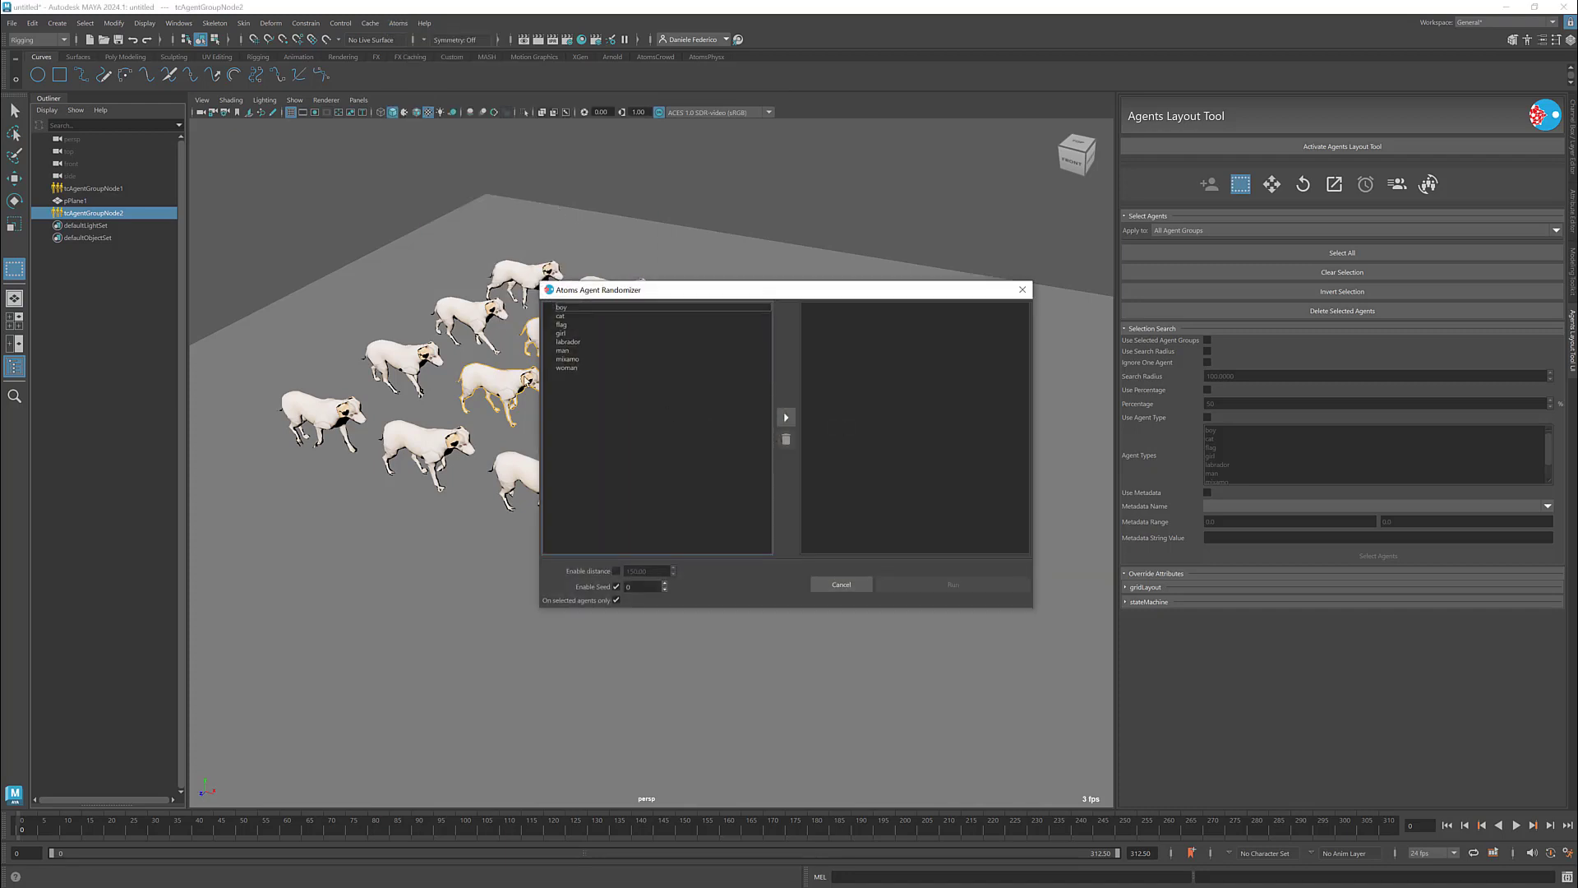
left_click(597, 361)
left_click(785, 418)
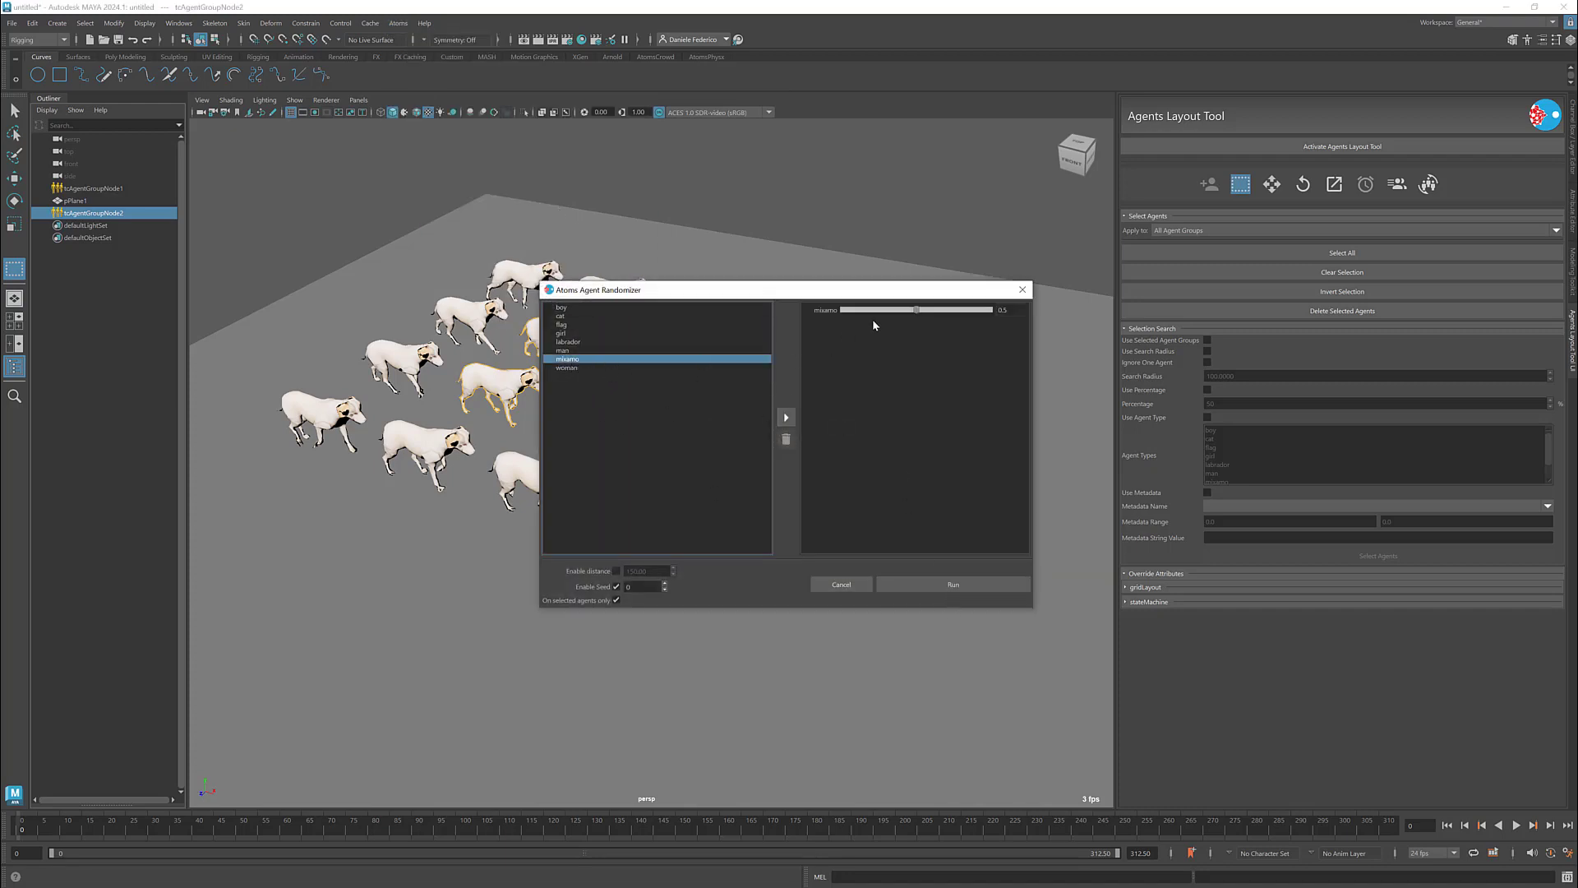
left_click(933, 585)
left_click(784, 469)
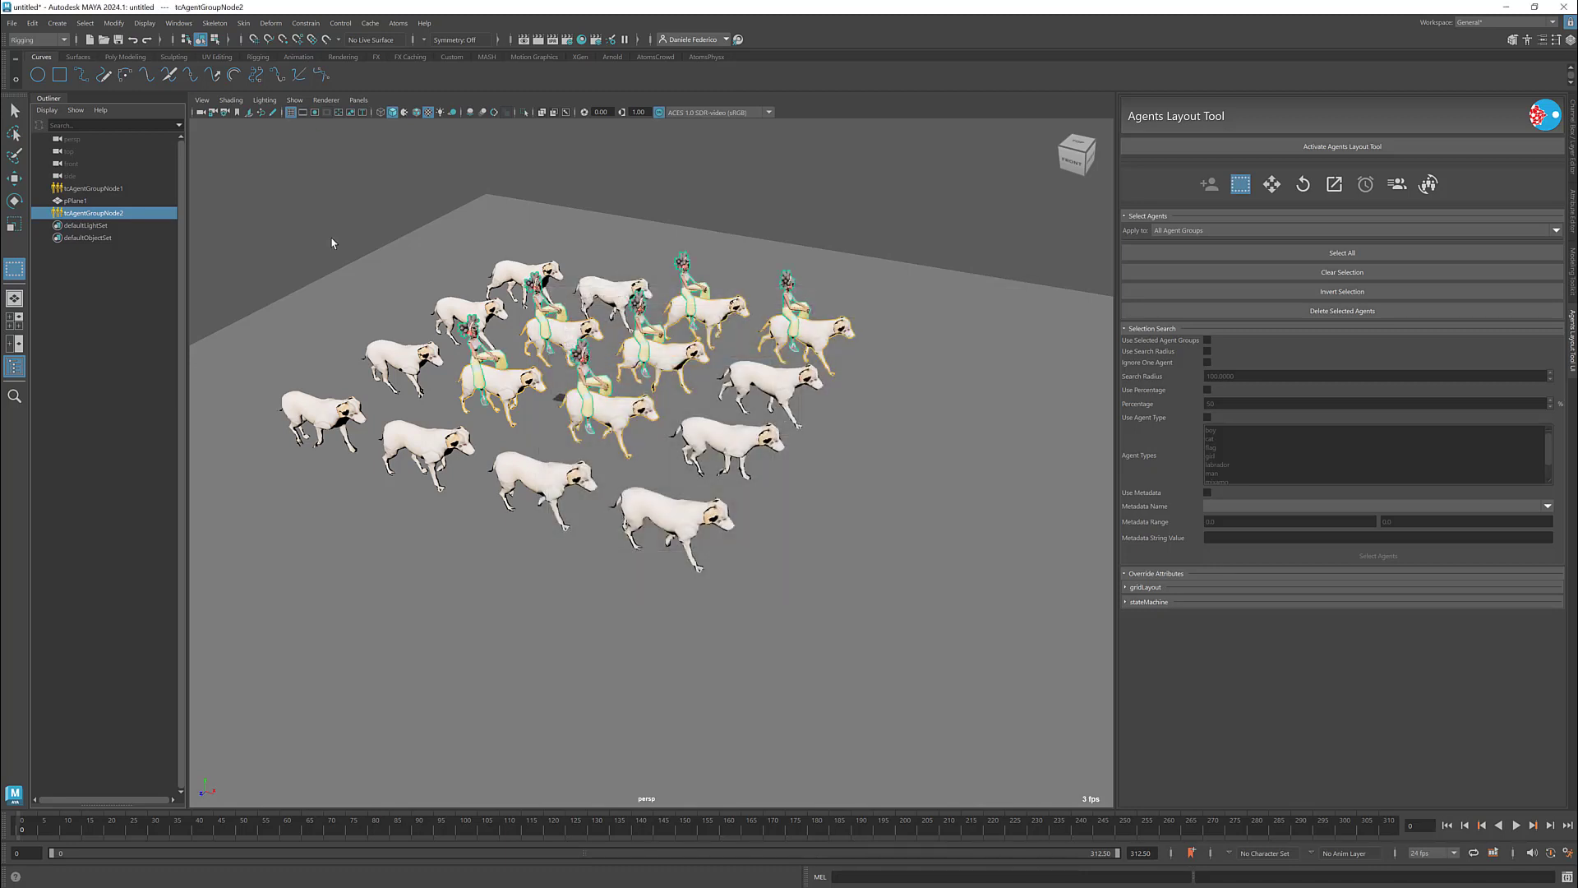
Inspect the per-agent Agent Type overrides of the sync module on tcAgentGroupNode2
left_click(1573, 224)
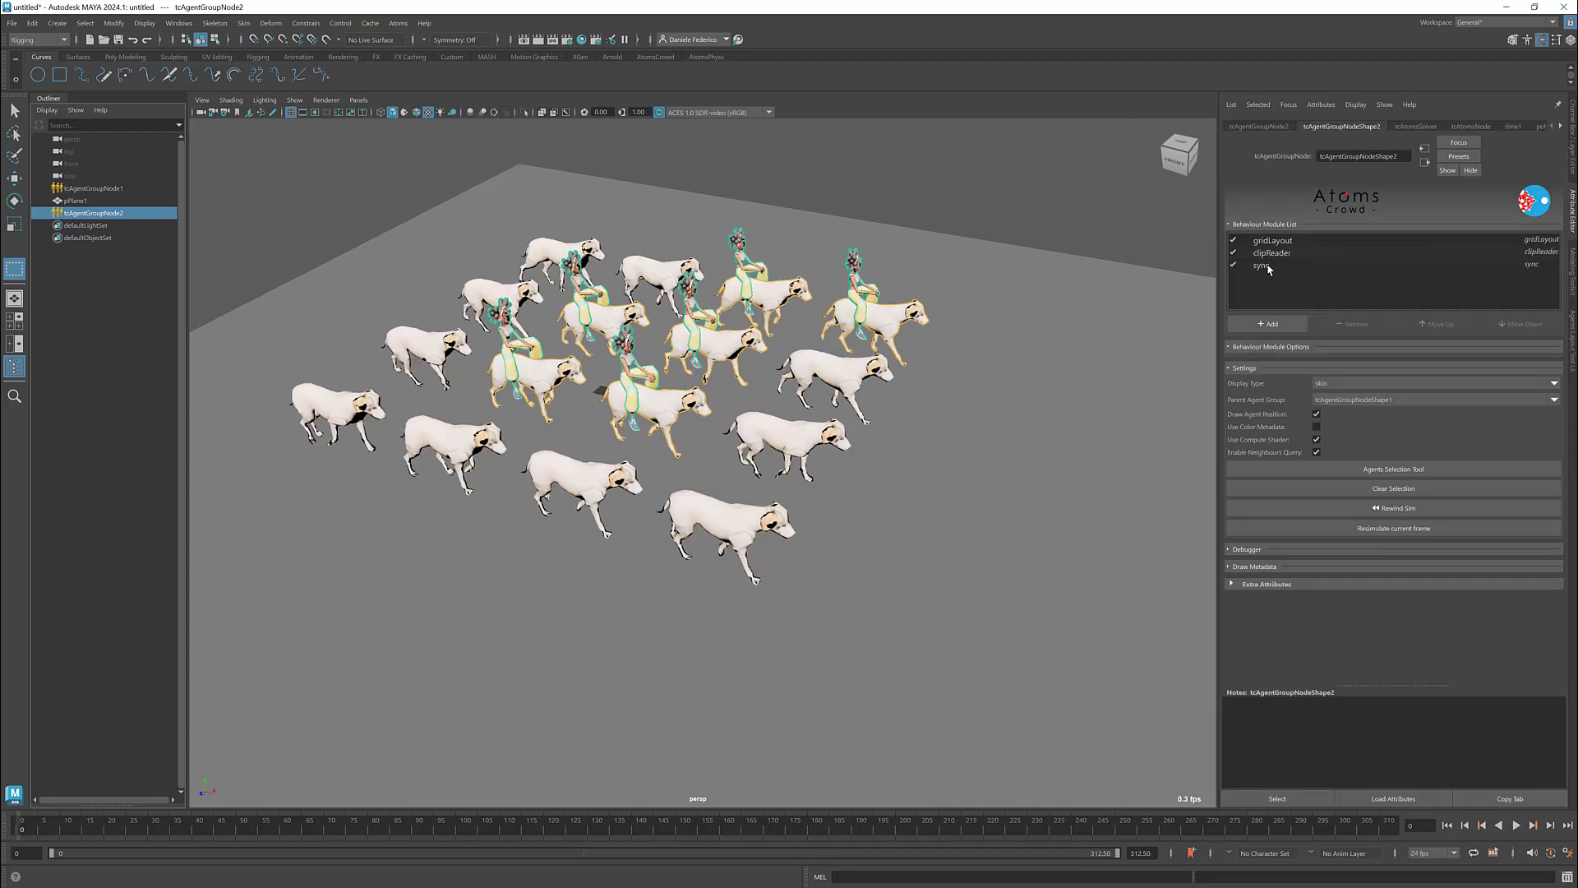
left_click(1265, 266)
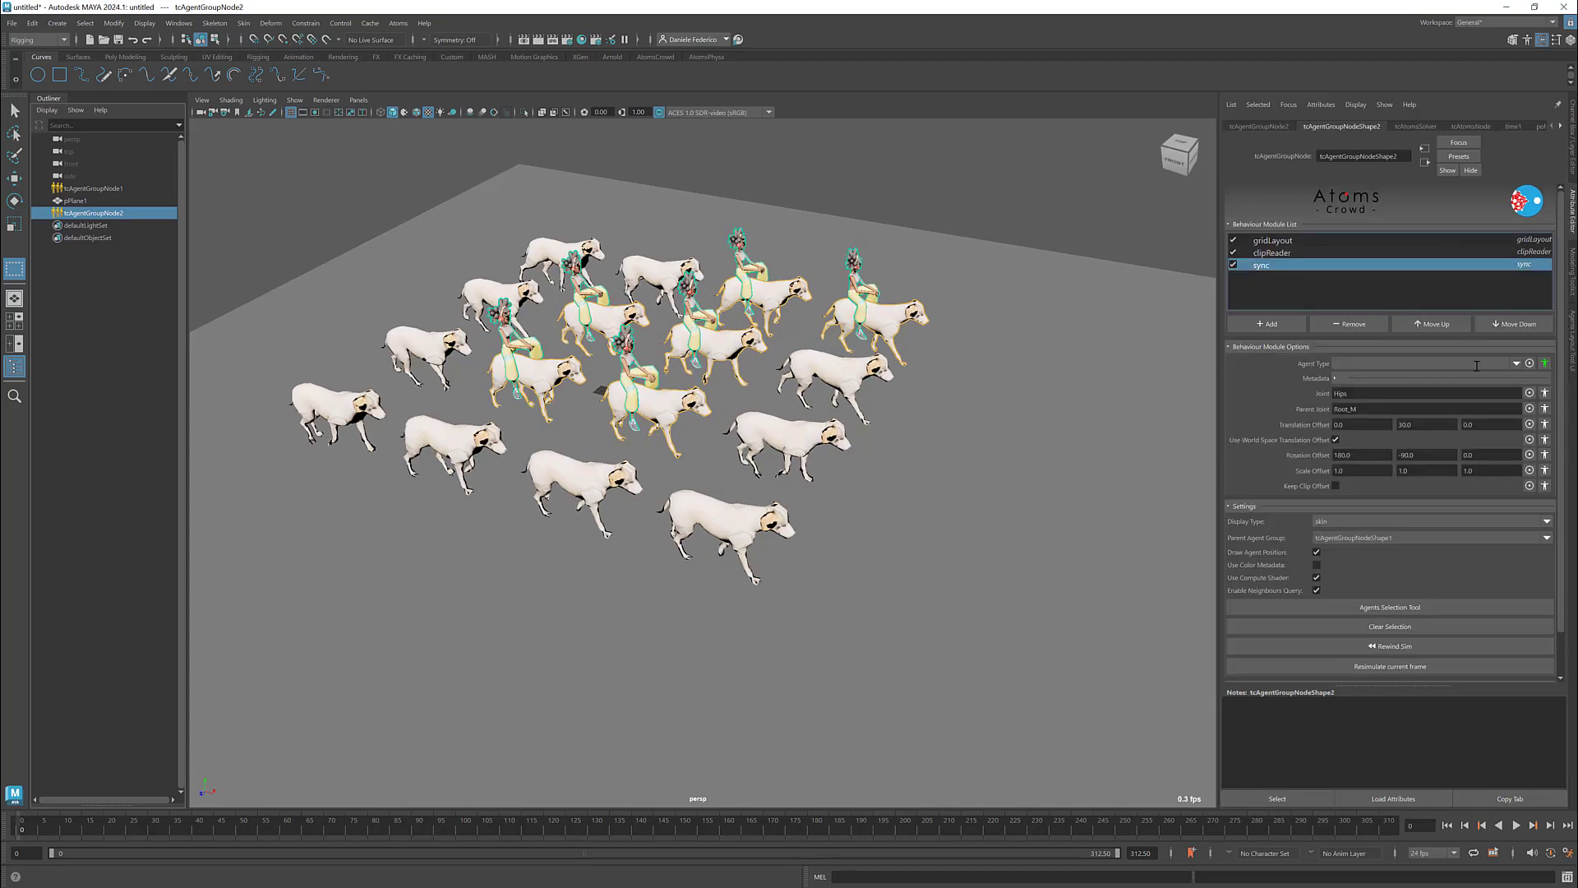
left_click(1545, 363)
left_click_drag(1361, 379, 1264, 375)
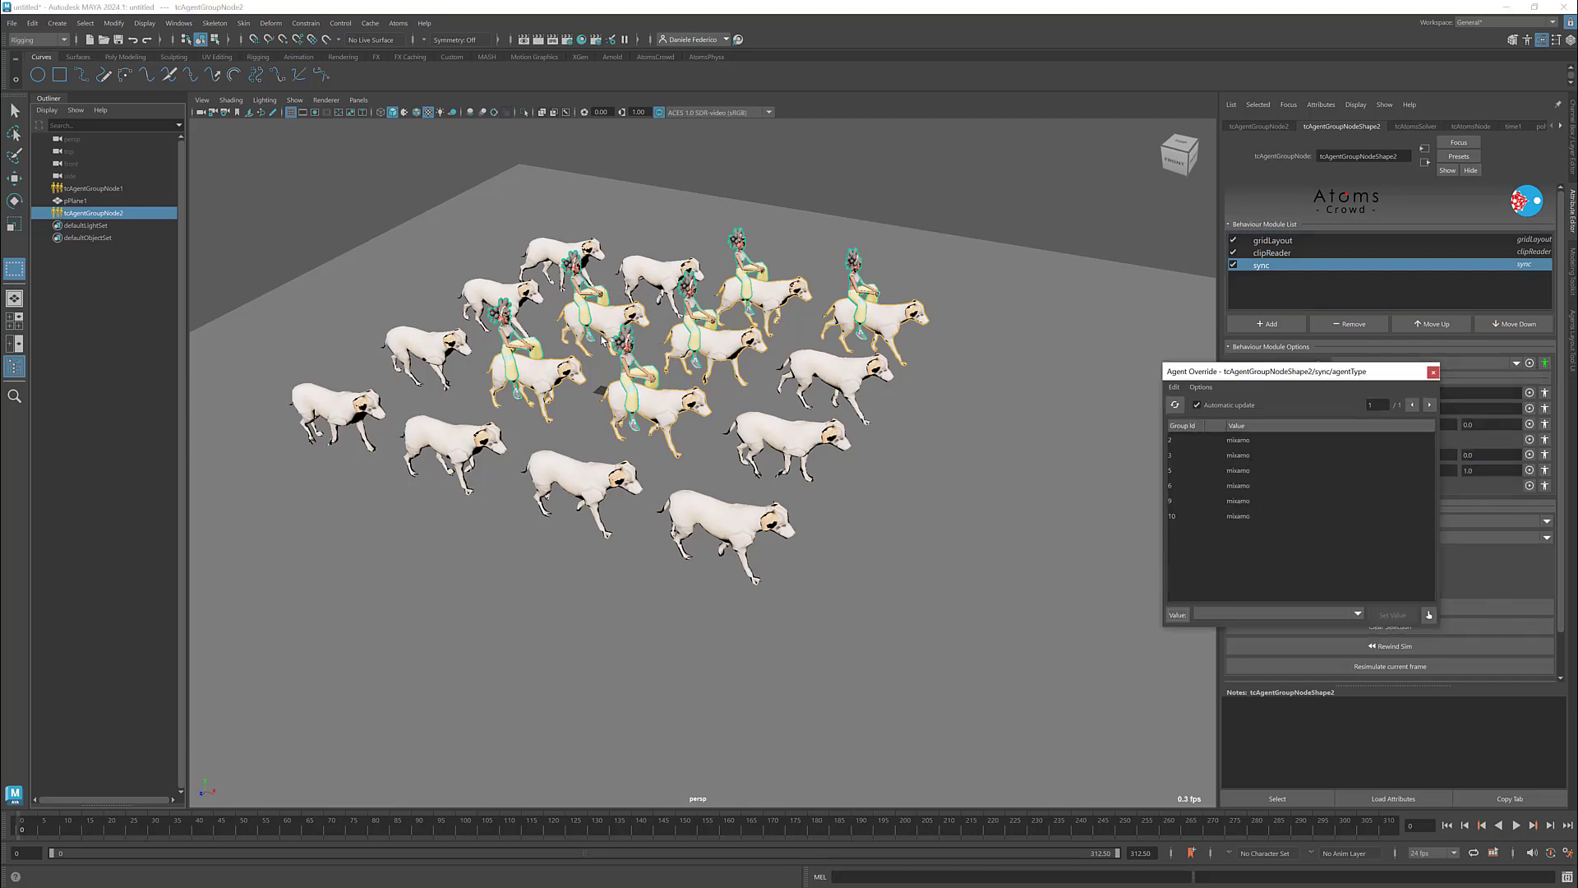
scroll(594, 337, "up", 2)
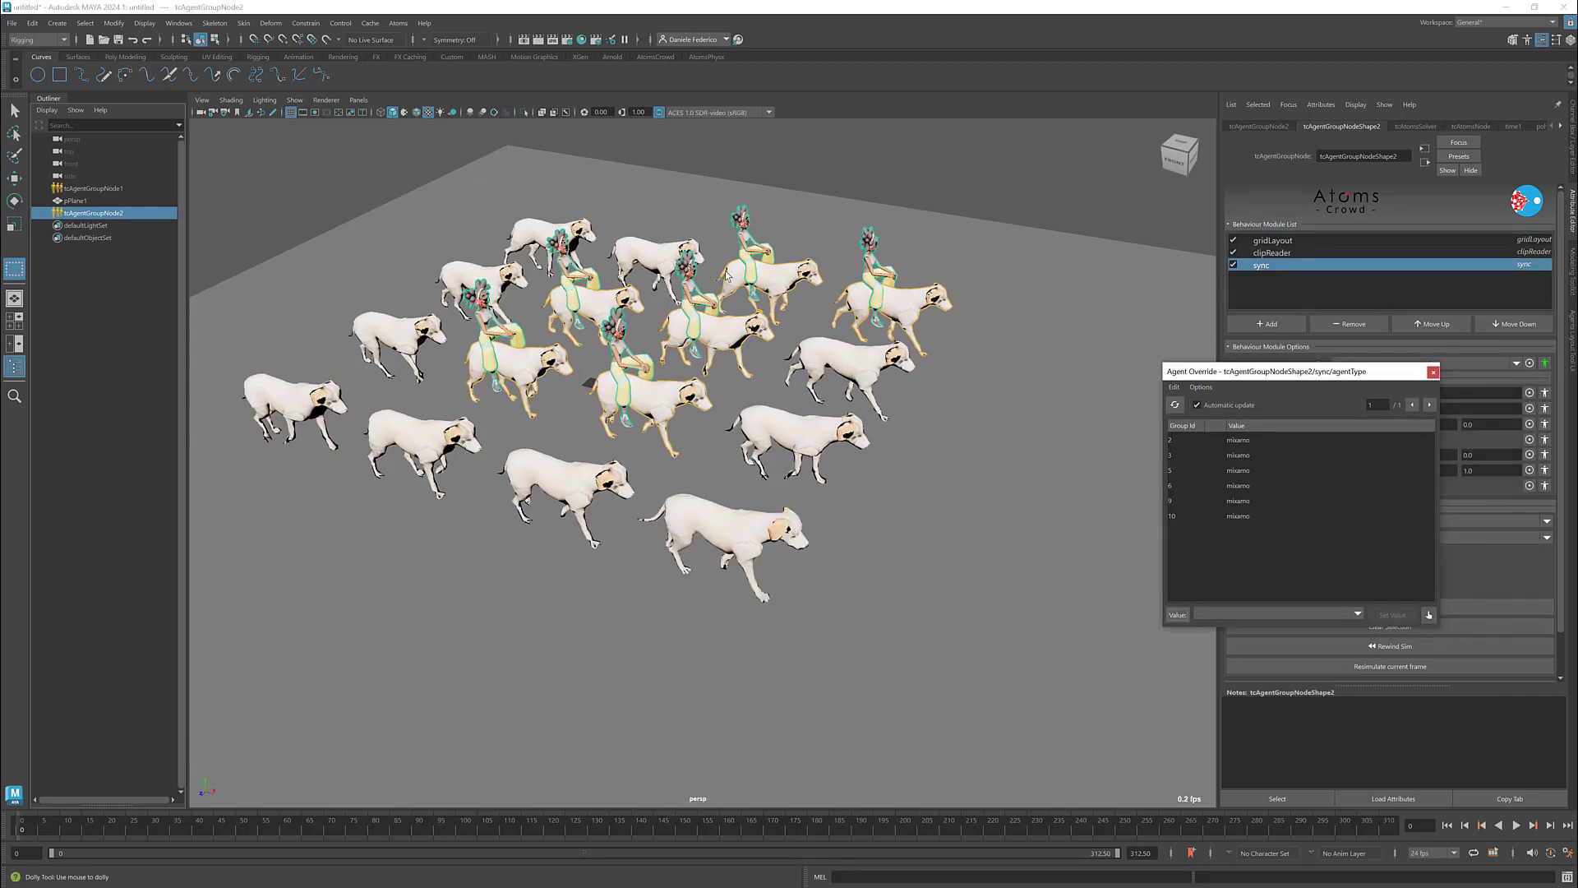
left_click_drag(1279, 371, 1247, 392)
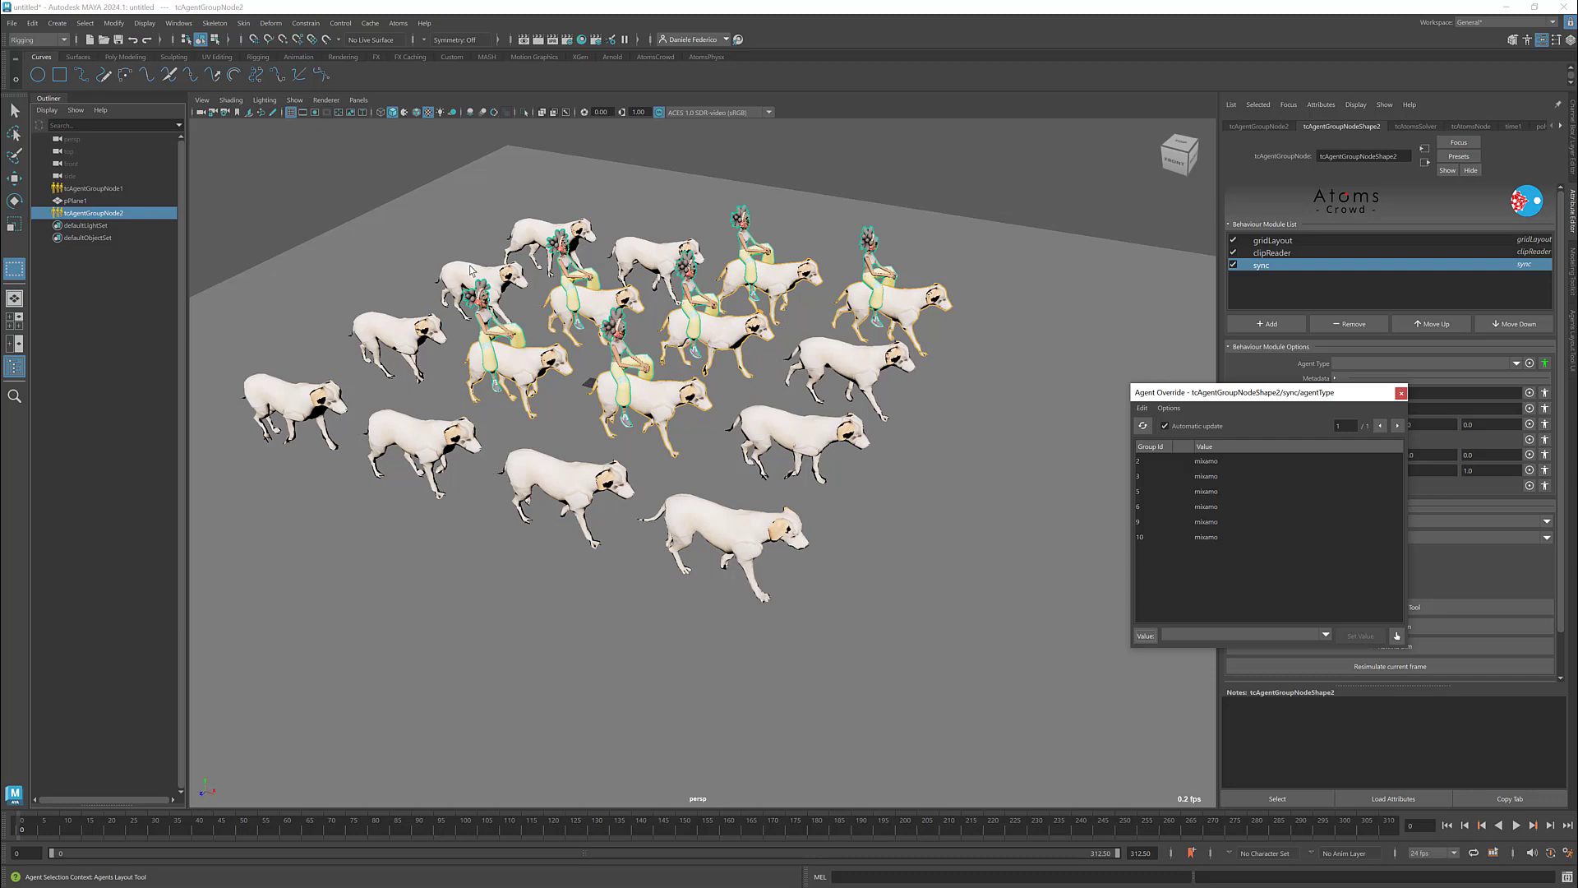
Select two more labradors without riders in the viewport and close the Agent Override window
left_click(433, 279)
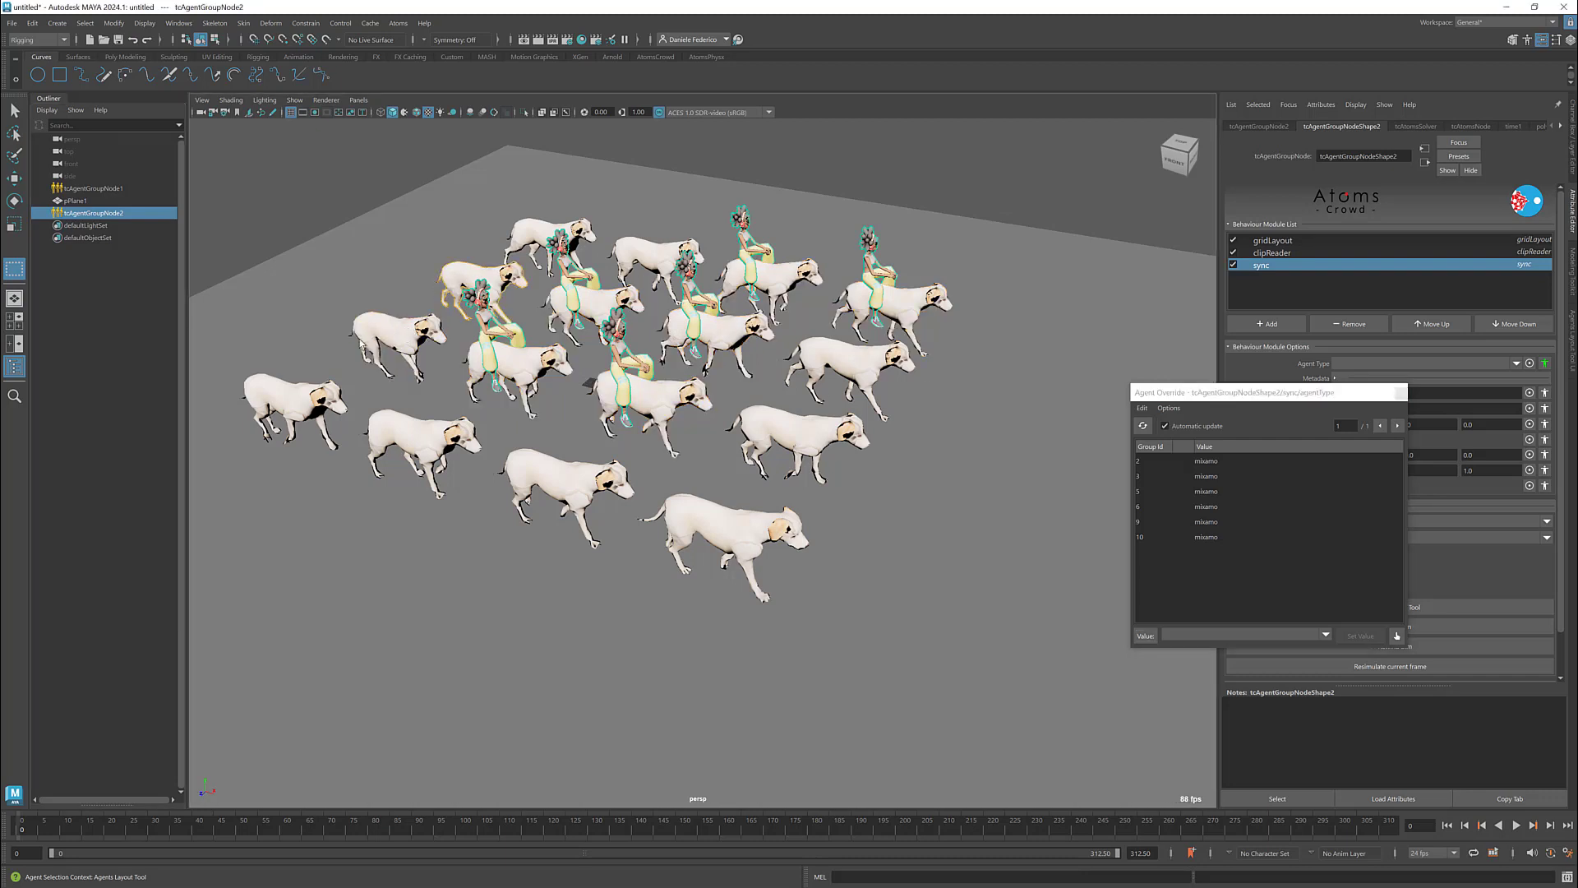
left_click(402, 340, "shift")
left_click(1400, 392)
Run the Agents Randomizer with the mixamo agent type at 0.5 on the two selected labradors only
left_click(397, 23)
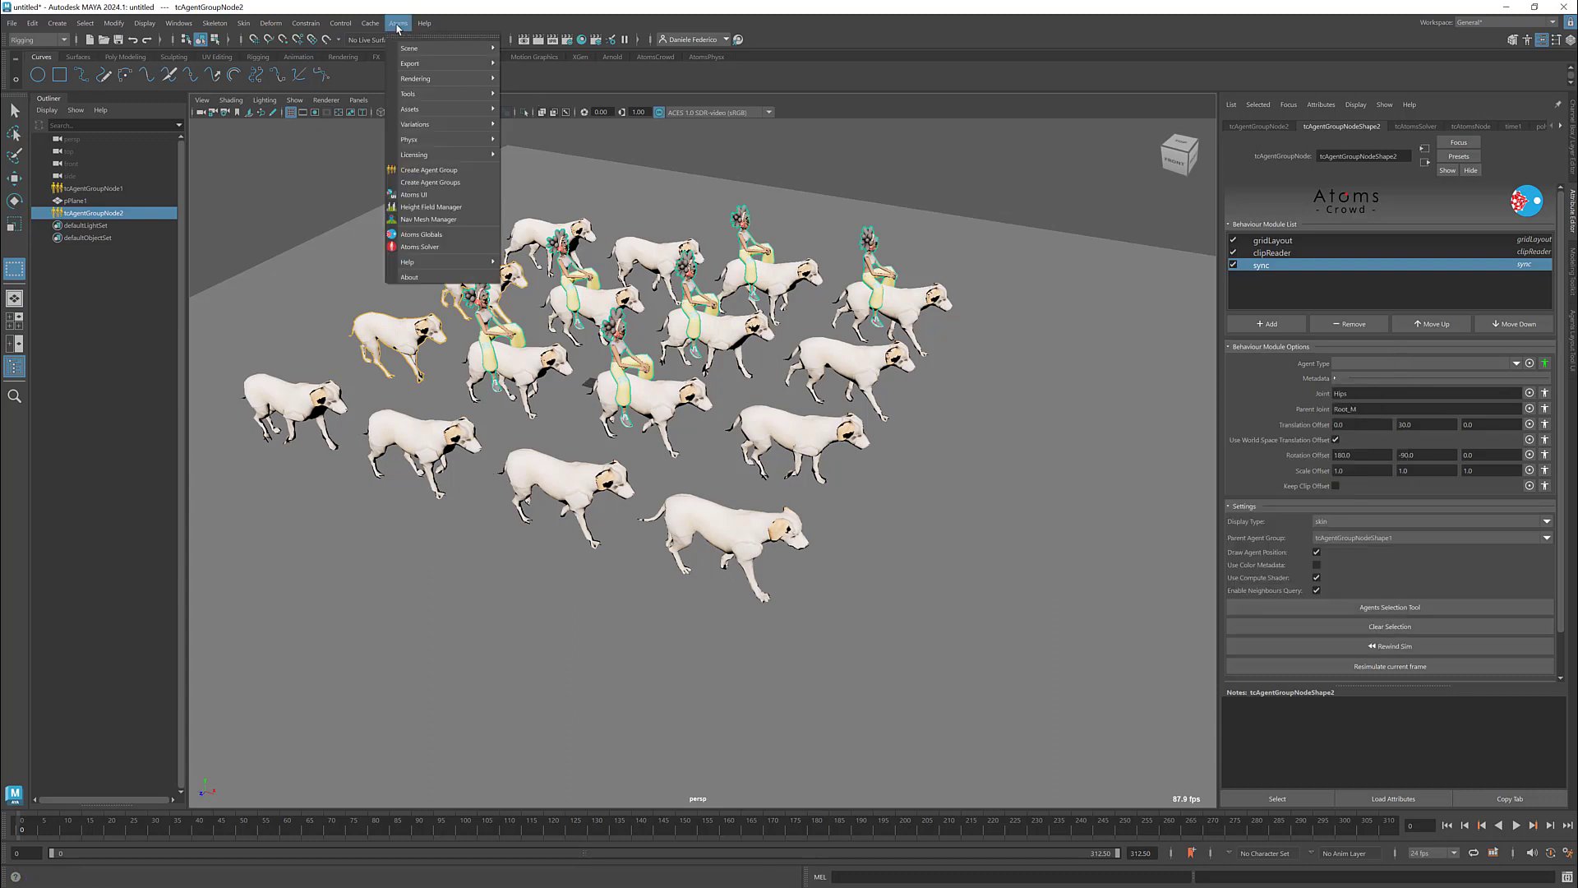
mouse_move(444, 93)
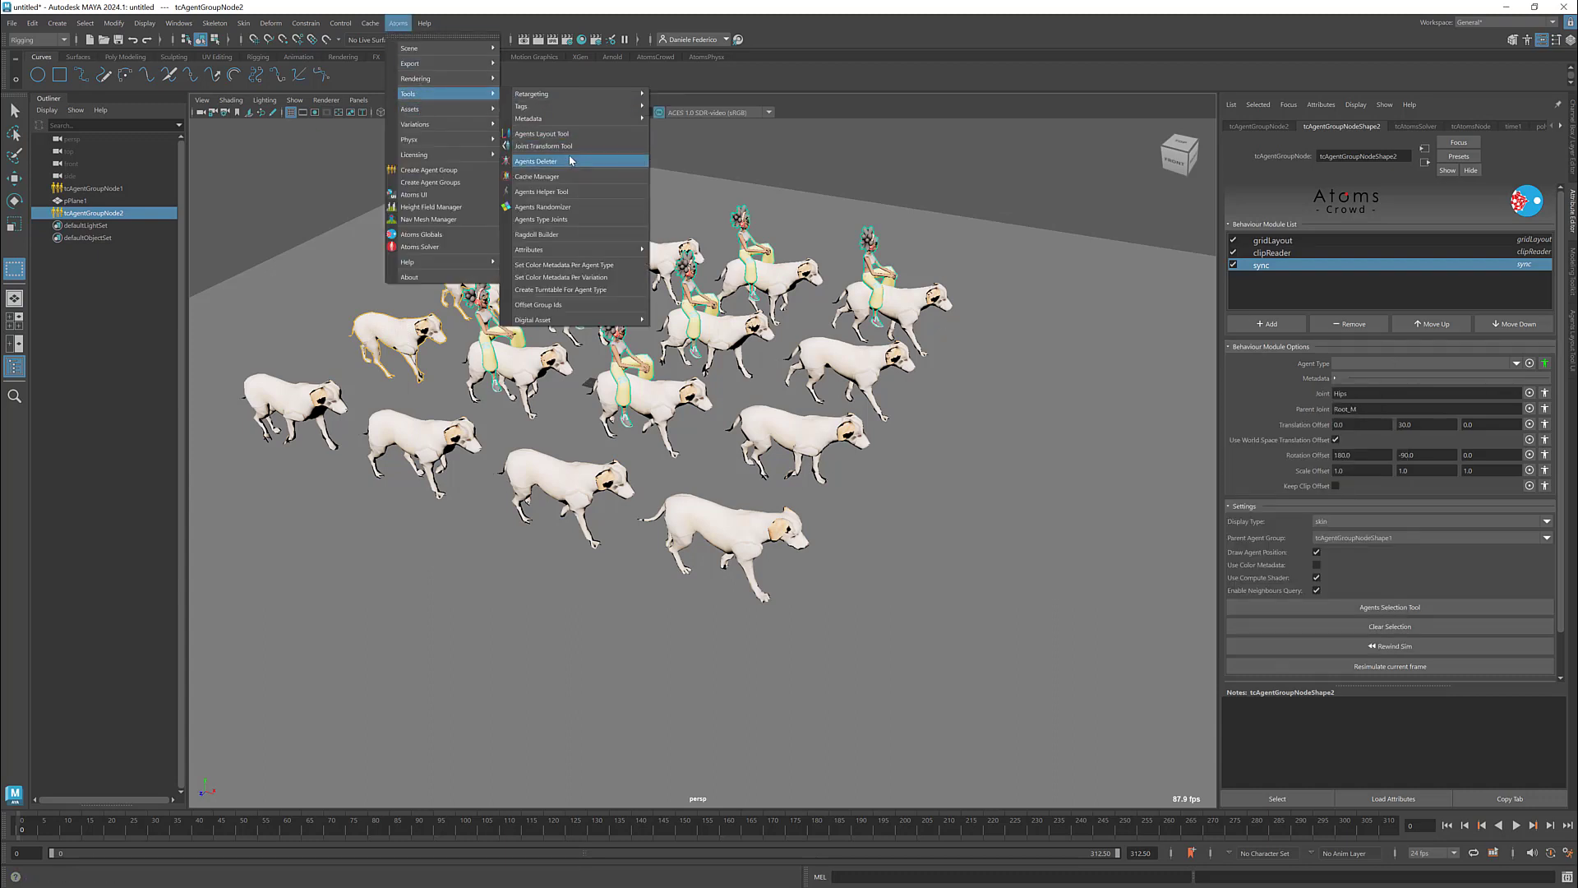
left_click(595, 210)
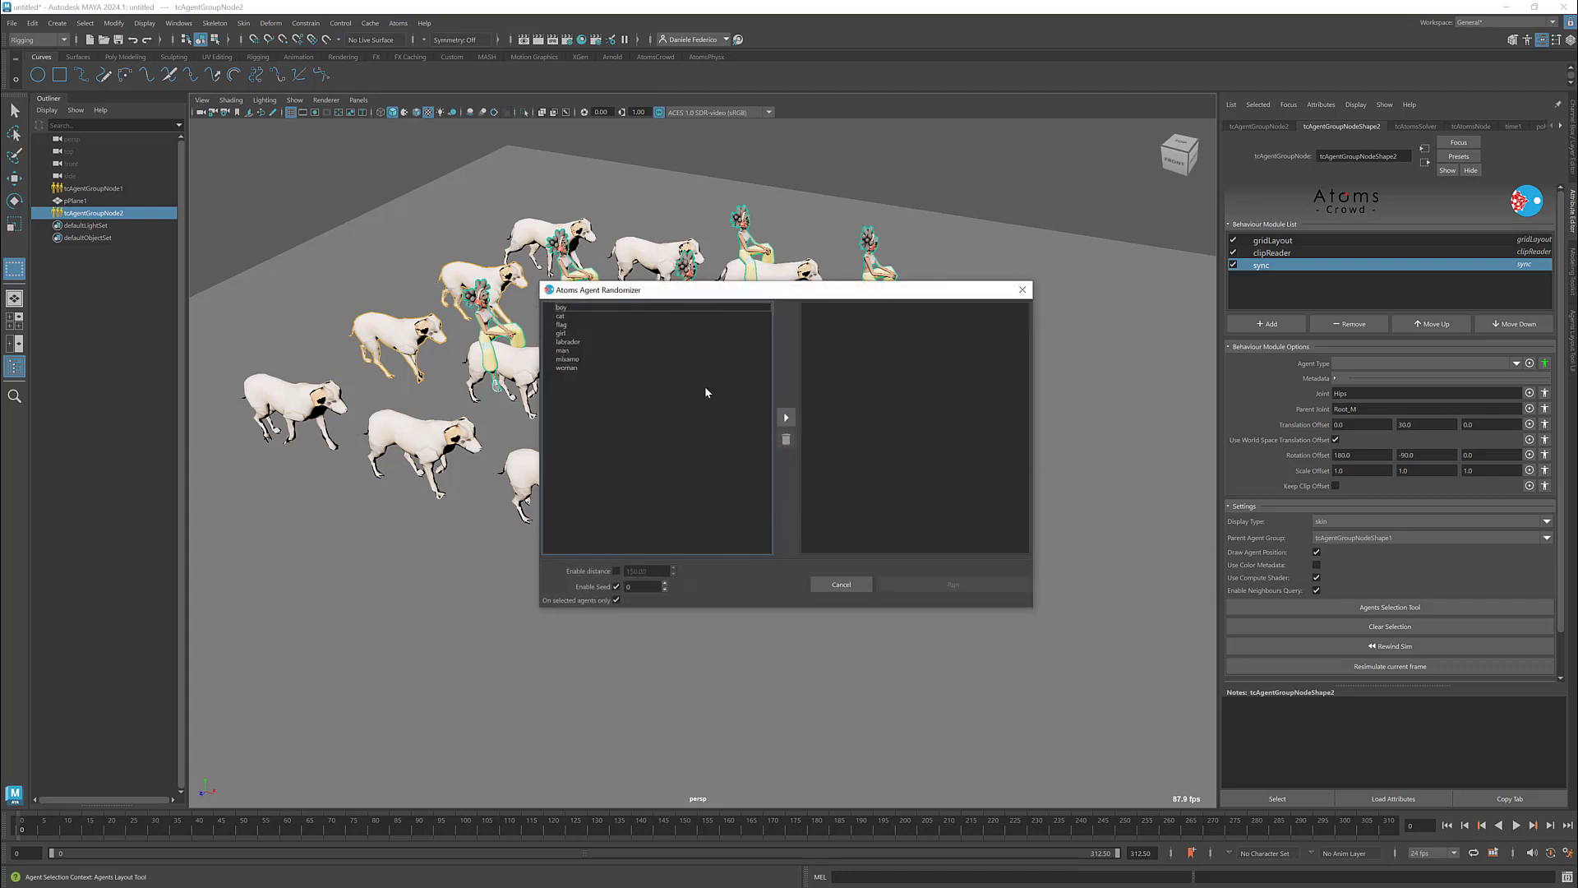
left_click(607, 368)
left_click(624, 359)
left_click(786, 418)
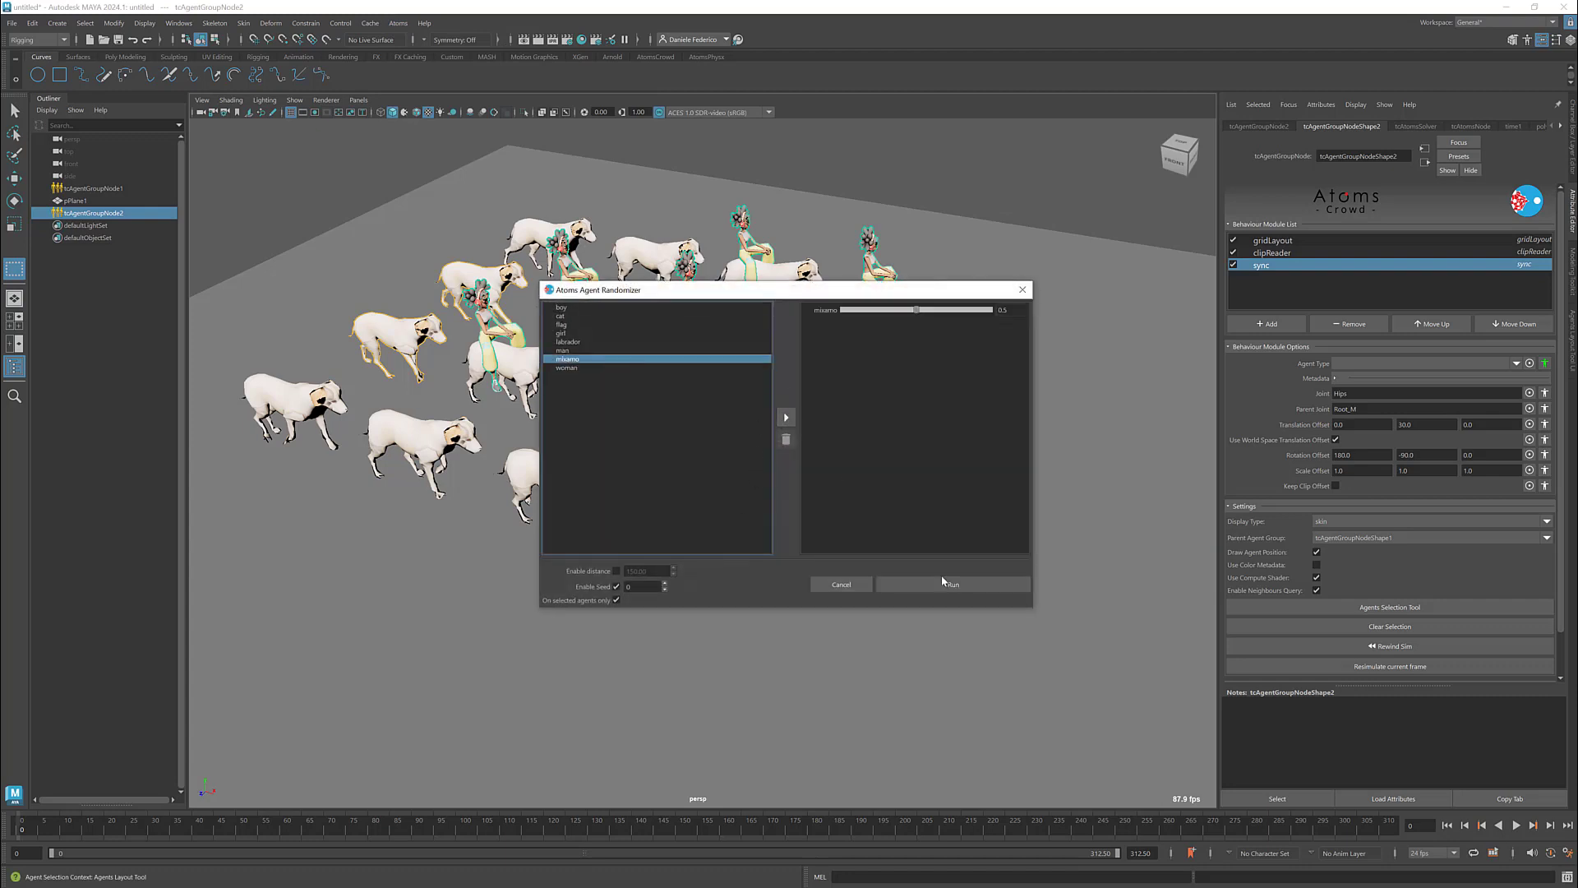
left_click(952, 585)
left_click(782, 466)
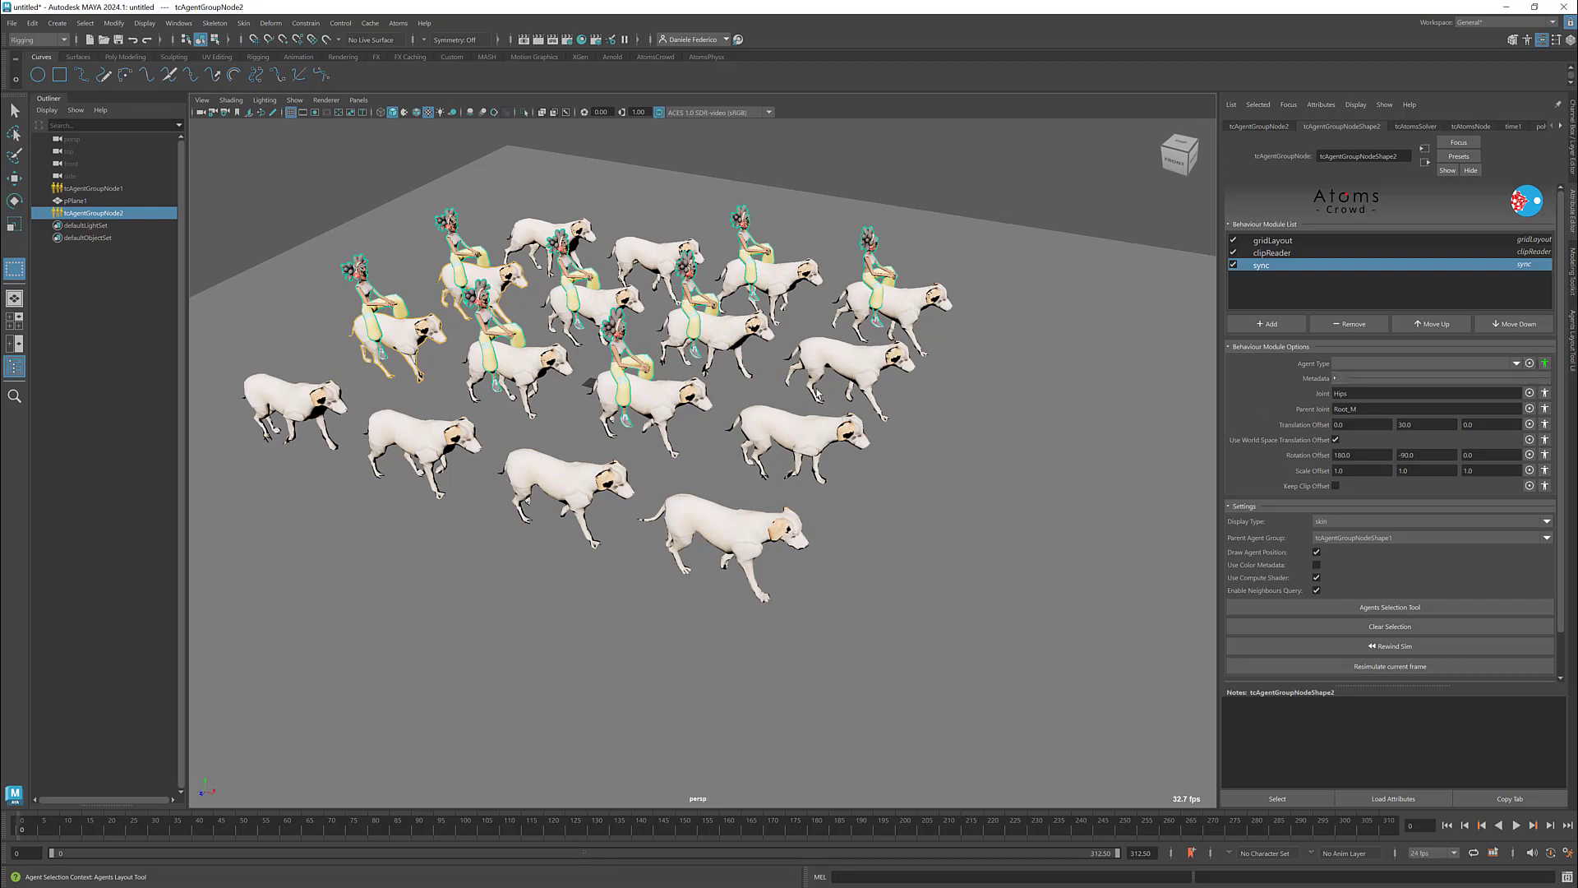
Check the sync module's Agent Type override list again and close it
scroll(1010, 387, "down", 1)
left_click(1544, 363)
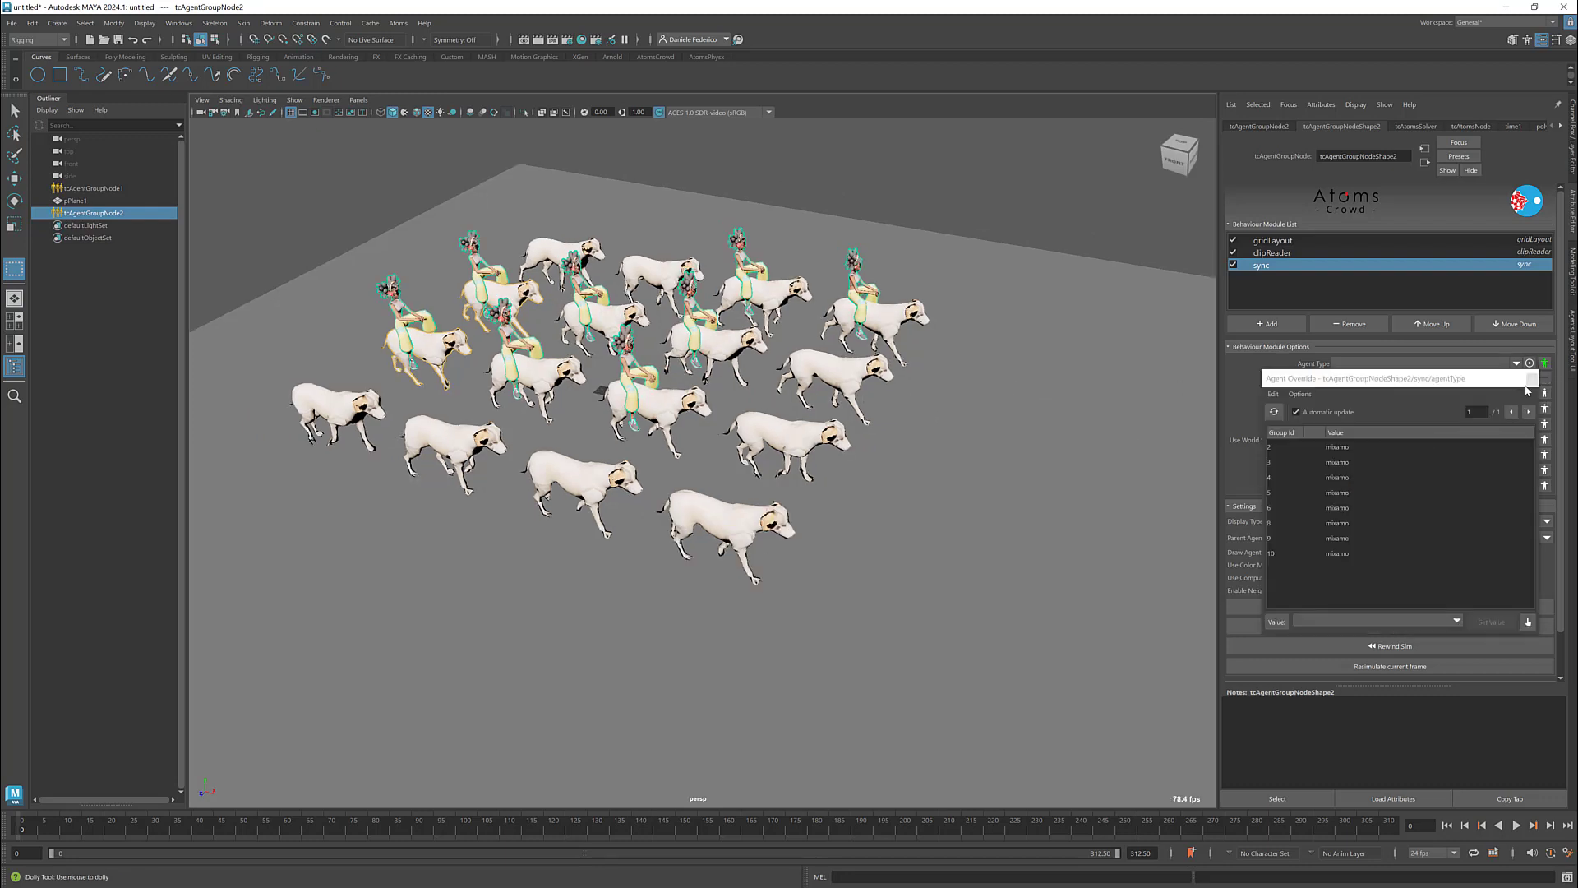
left_click(1531, 378)
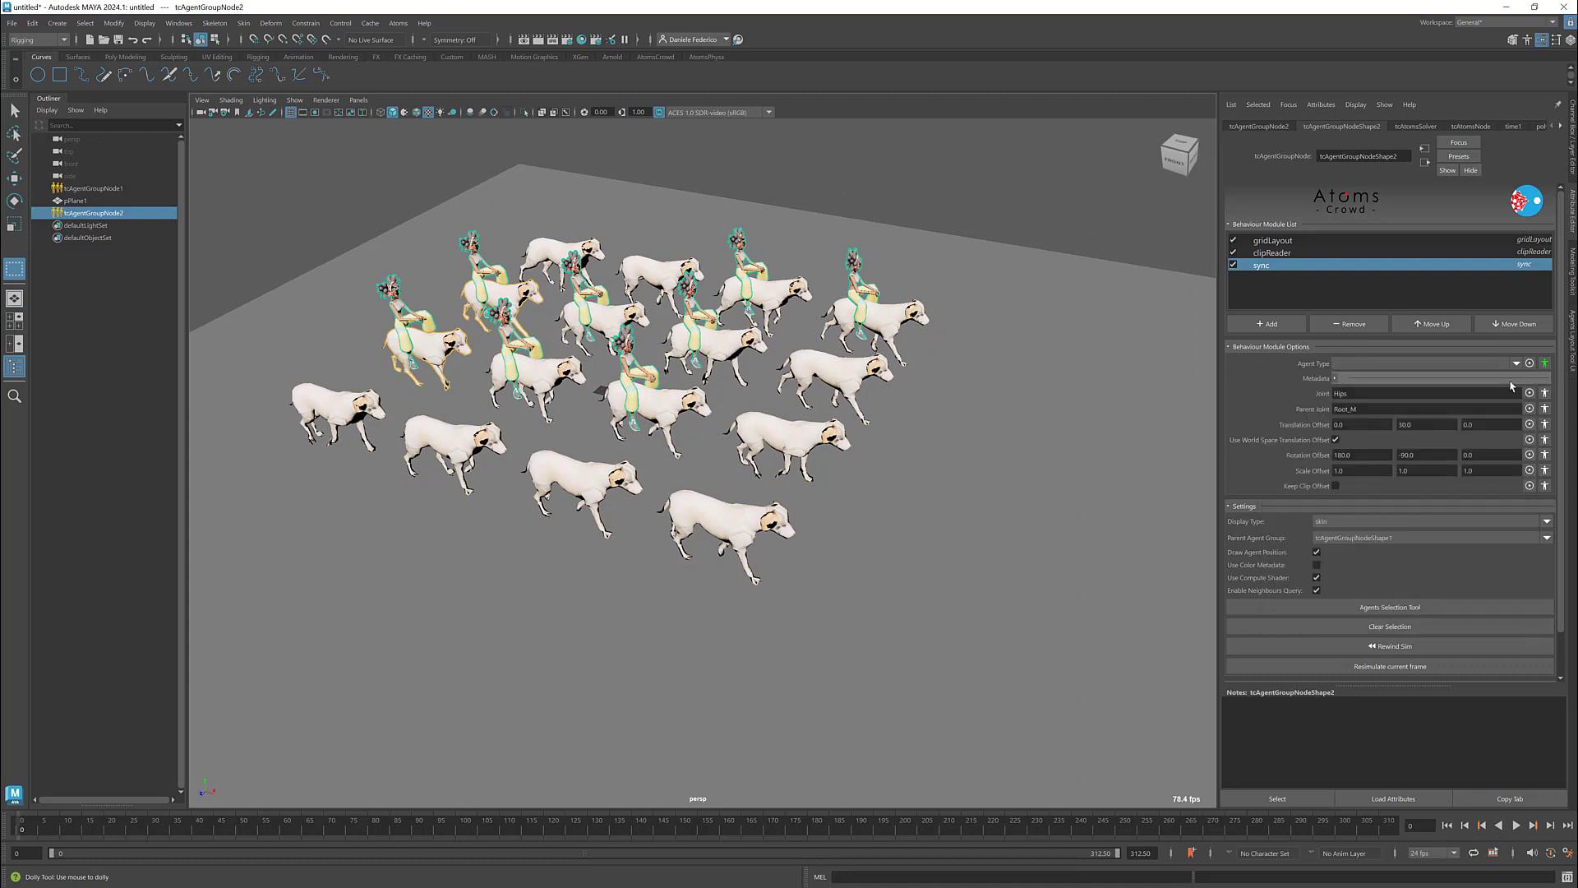
Remove the gridLayout module from tcAgentGroupNode2 and review the clipReader and sync module options
left_click(1283, 244)
left_click(1348, 323)
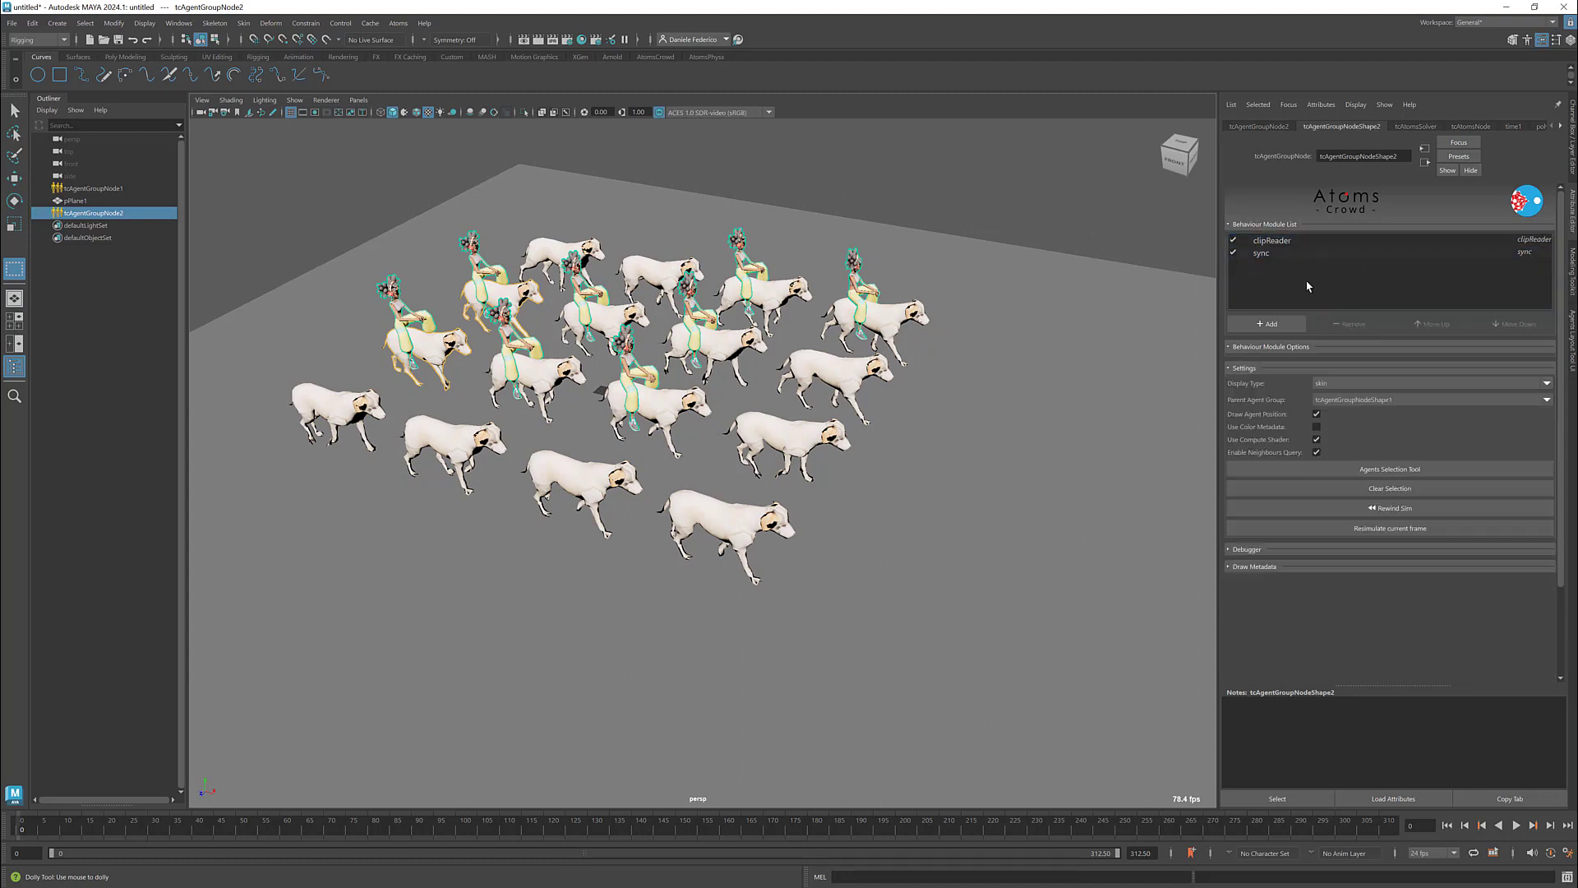
left_click(1280, 243)
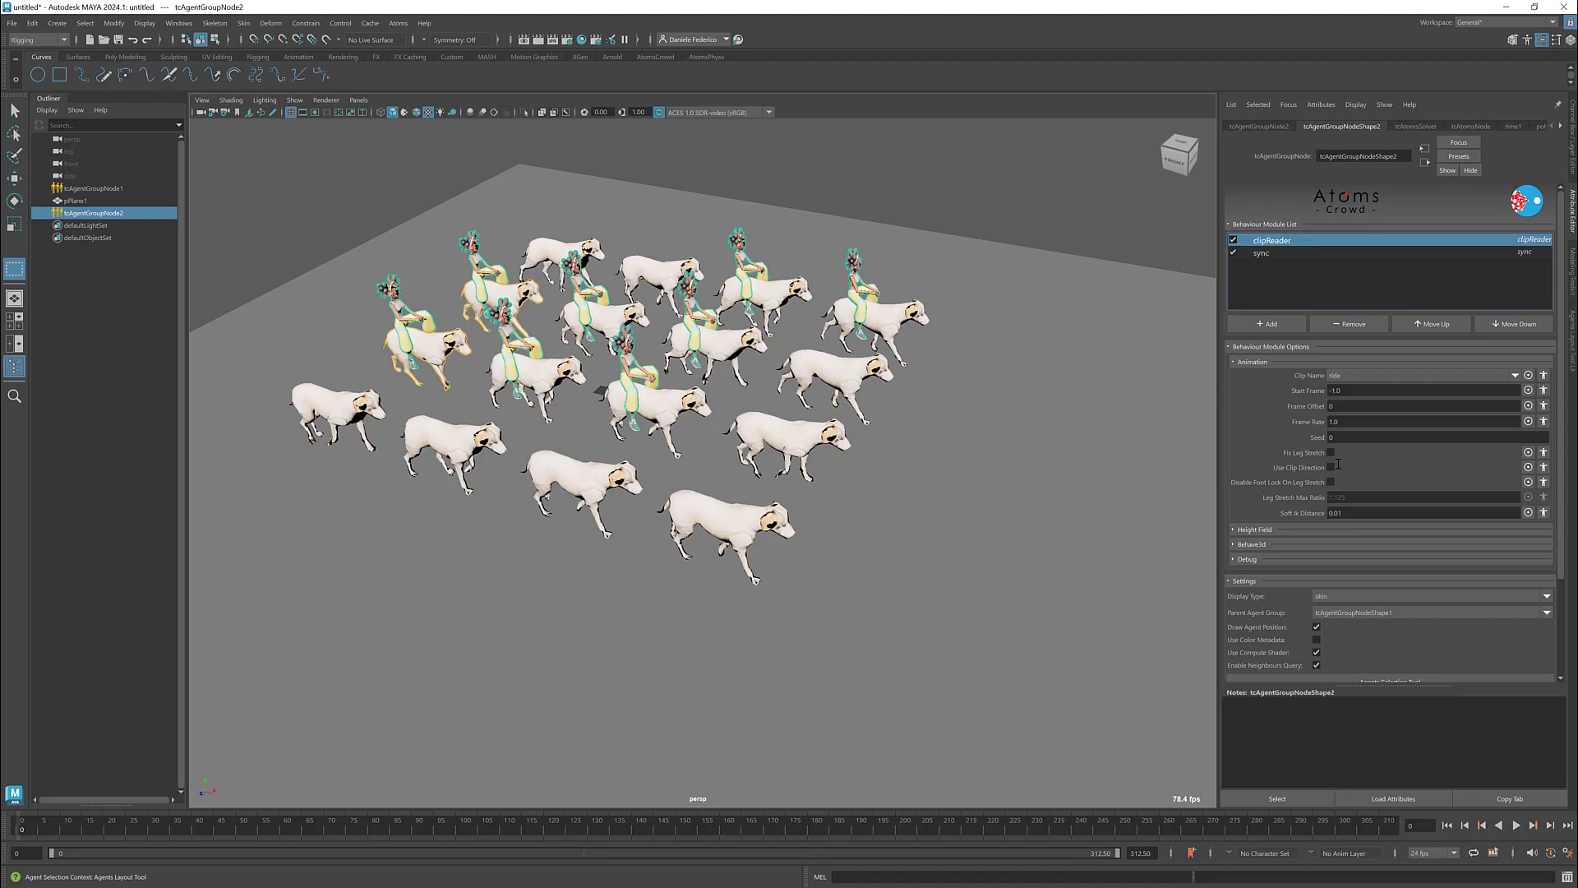
left_click(1270, 253)
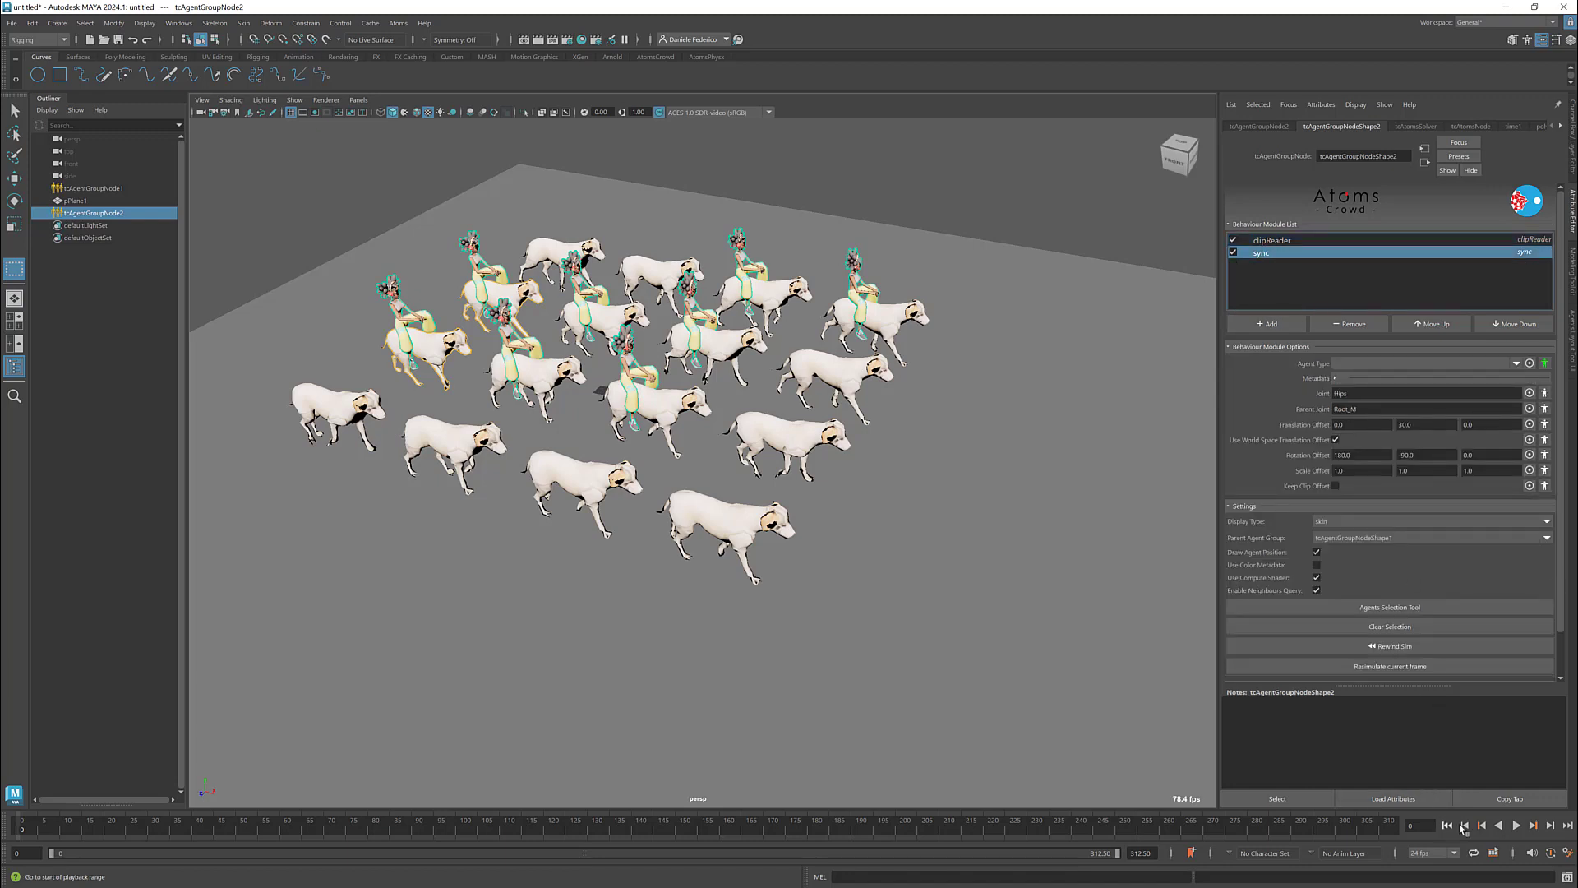
Test the simulation with the sync module moved above clipReader, and restore clipReader to the first place in the list
left_click(1297, 243)
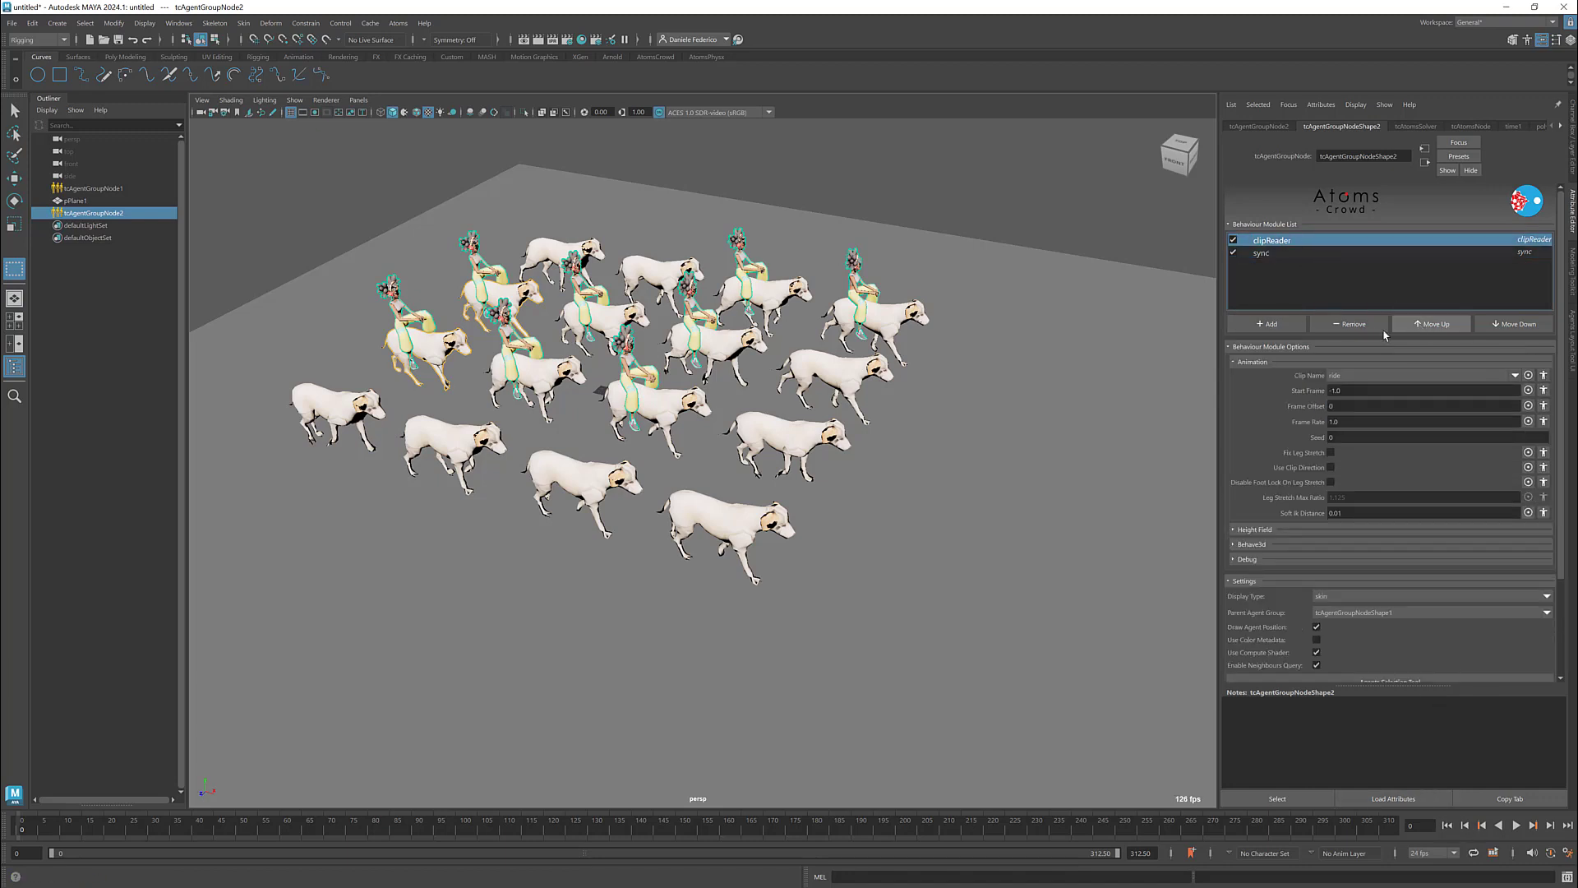
left_click(1263, 254)
left_click(1431, 324)
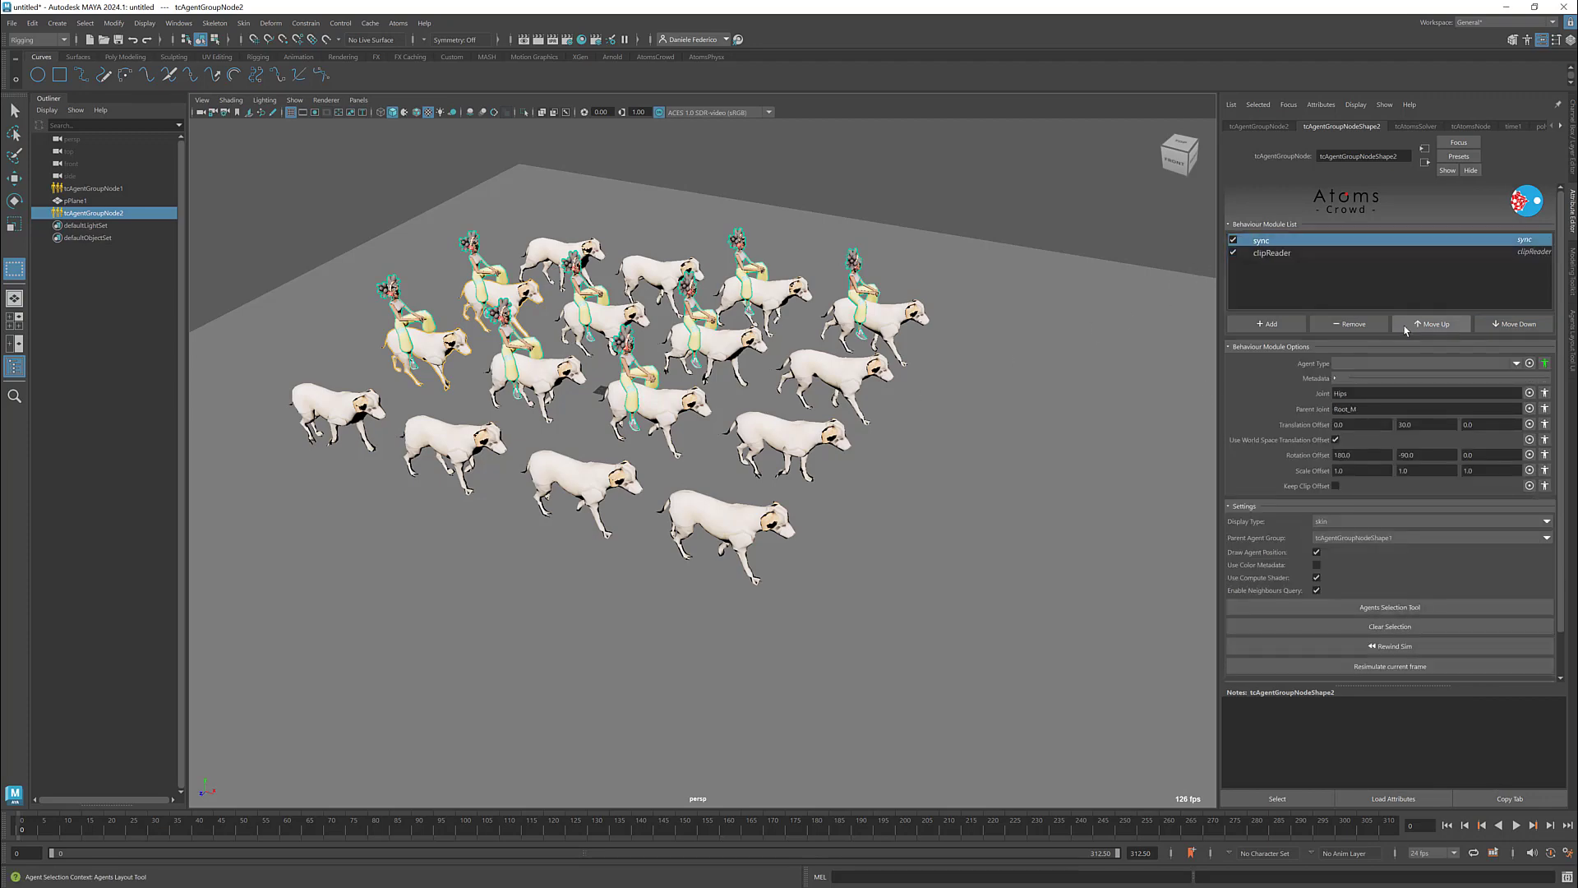
left_click(1517, 825)
left_click(1446, 825)
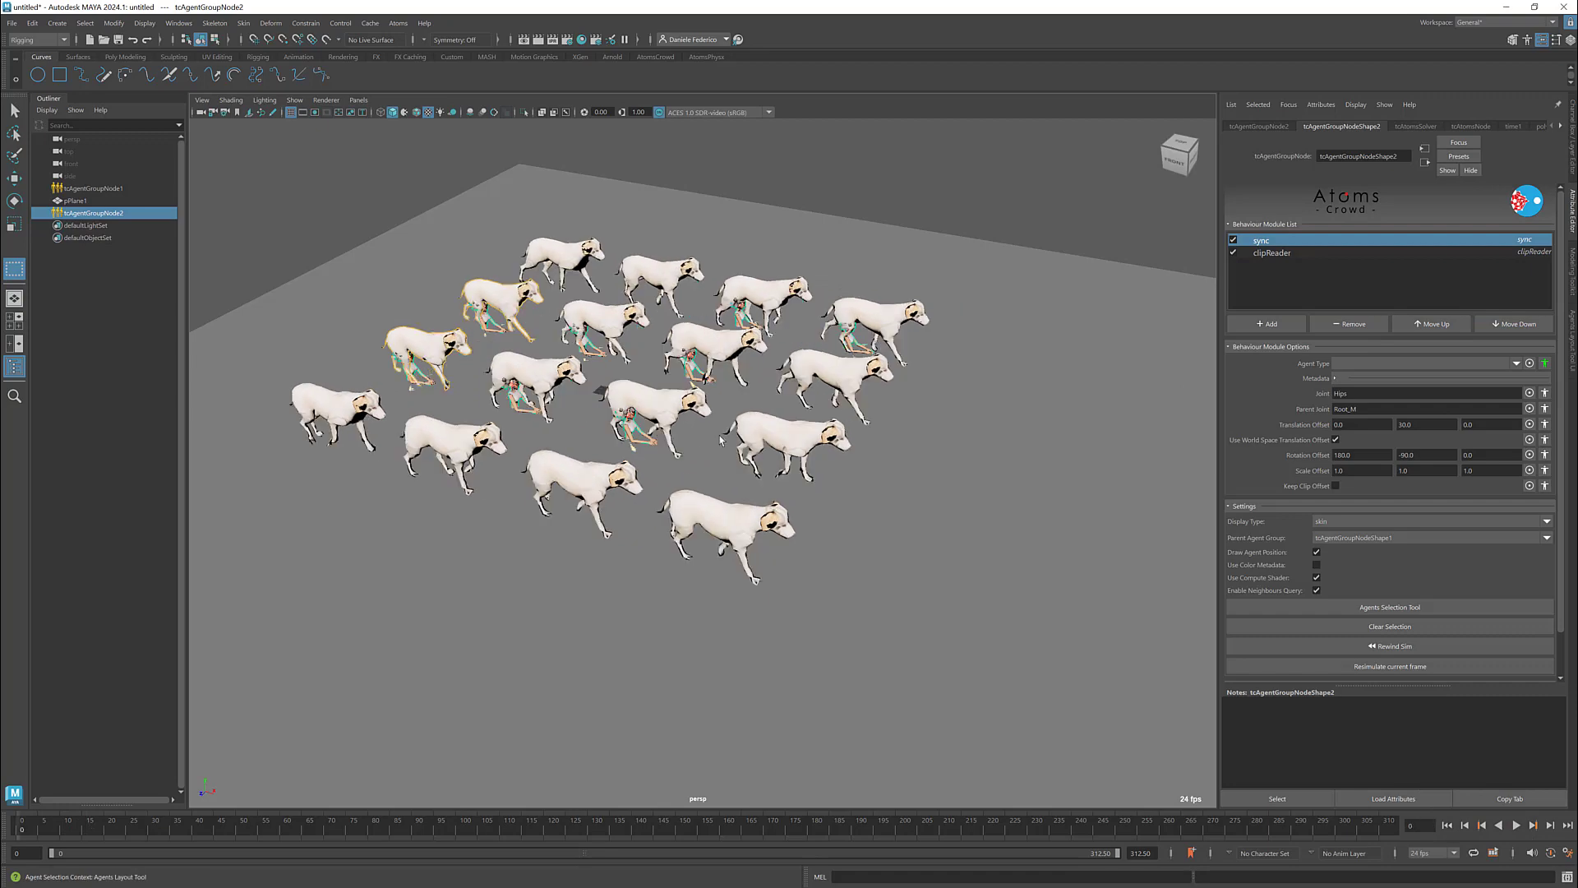
left_click(1268, 253)
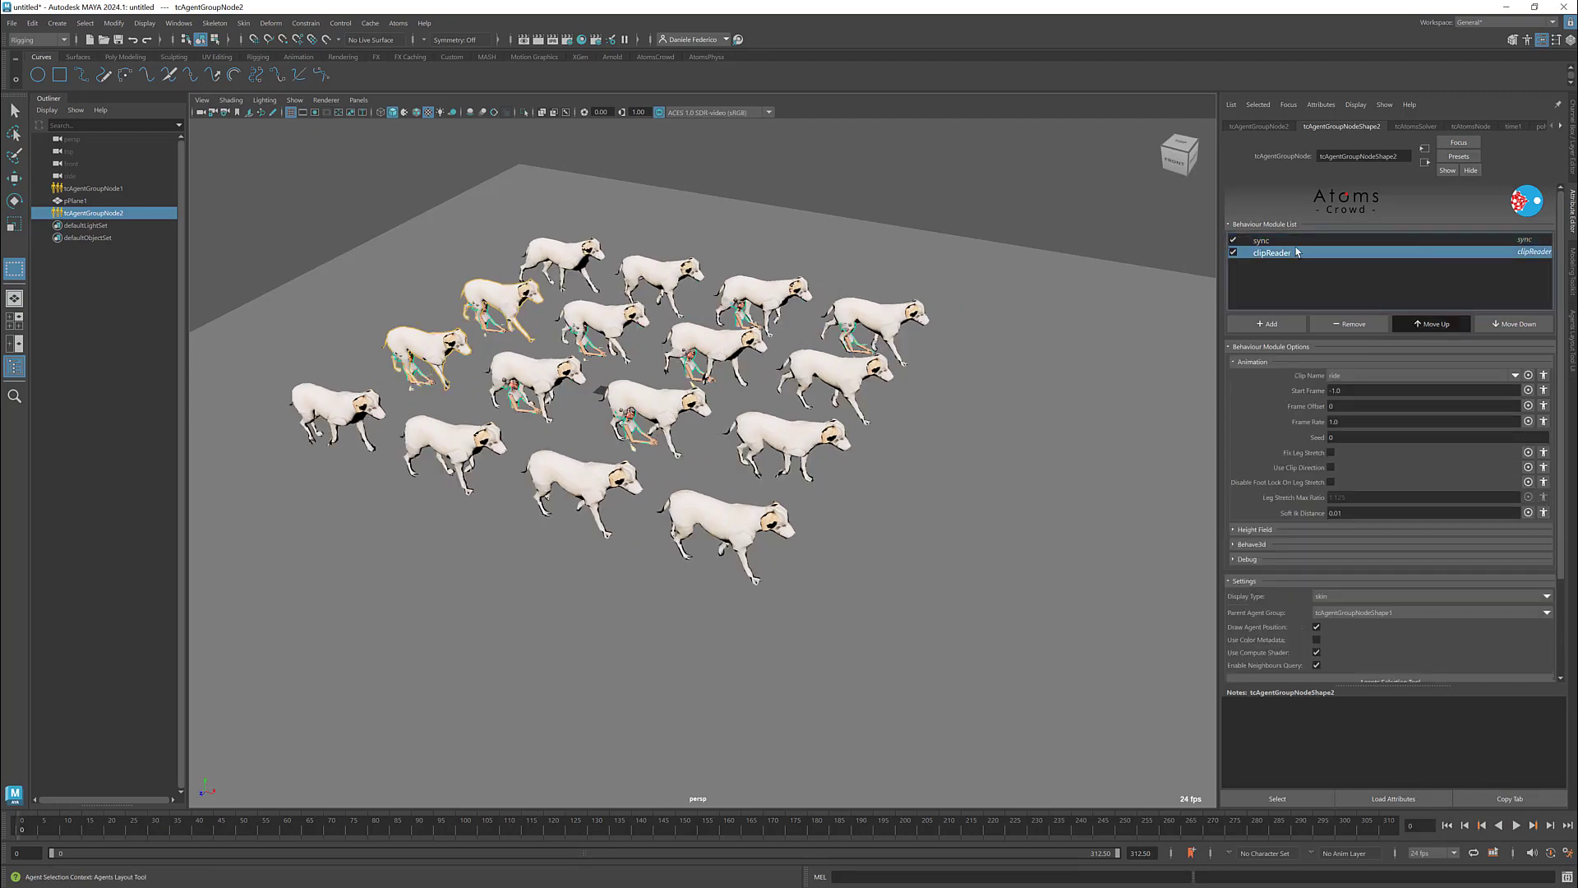
left_click(1431, 324)
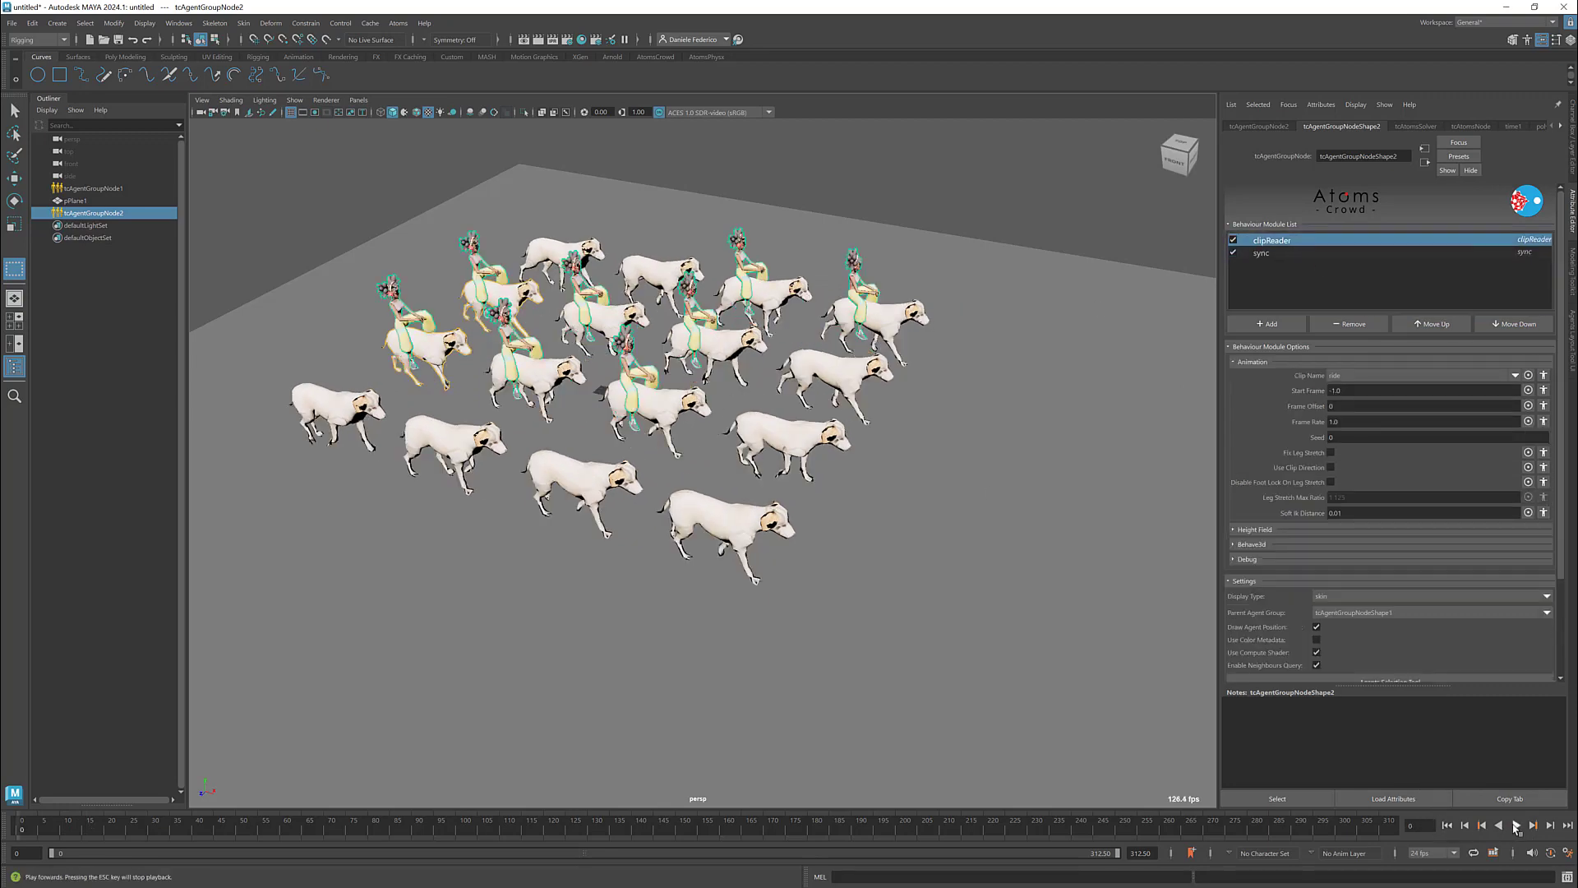
Play the simulation to check the riders with clipReader placed before sync, and return to the start frame
key("alt+v")
scroll(978, 426, "down", 3)
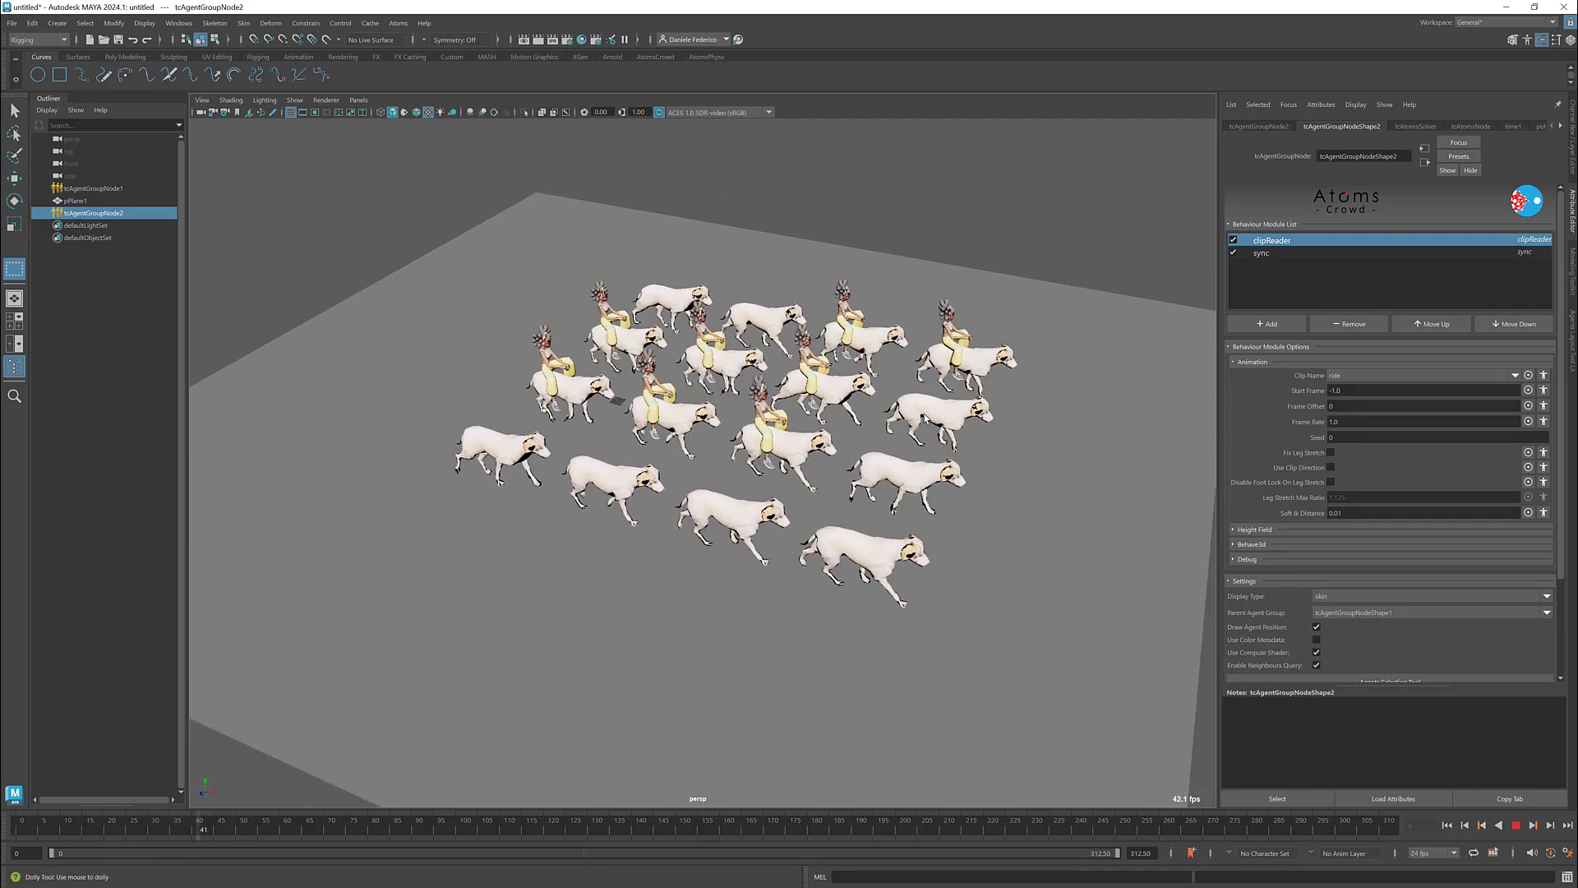
left_click(1516, 826)
left_click(1455, 826)
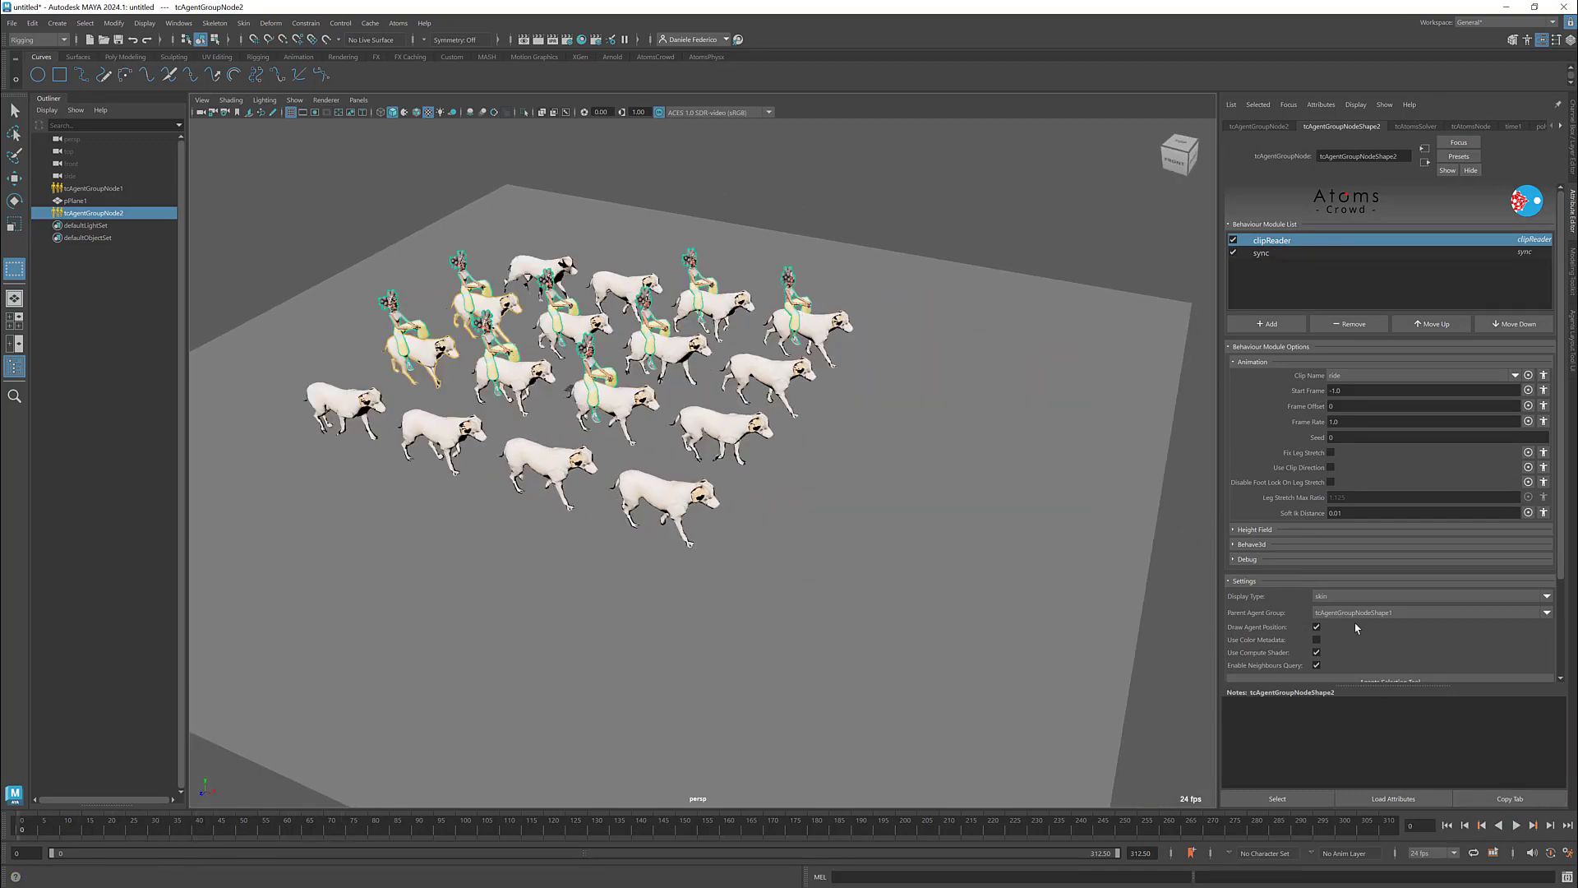
Review the sync module's Metadata list and the stateMachine and gridLayout options of tcAgentGroupNode1
left_click(1276, 254)
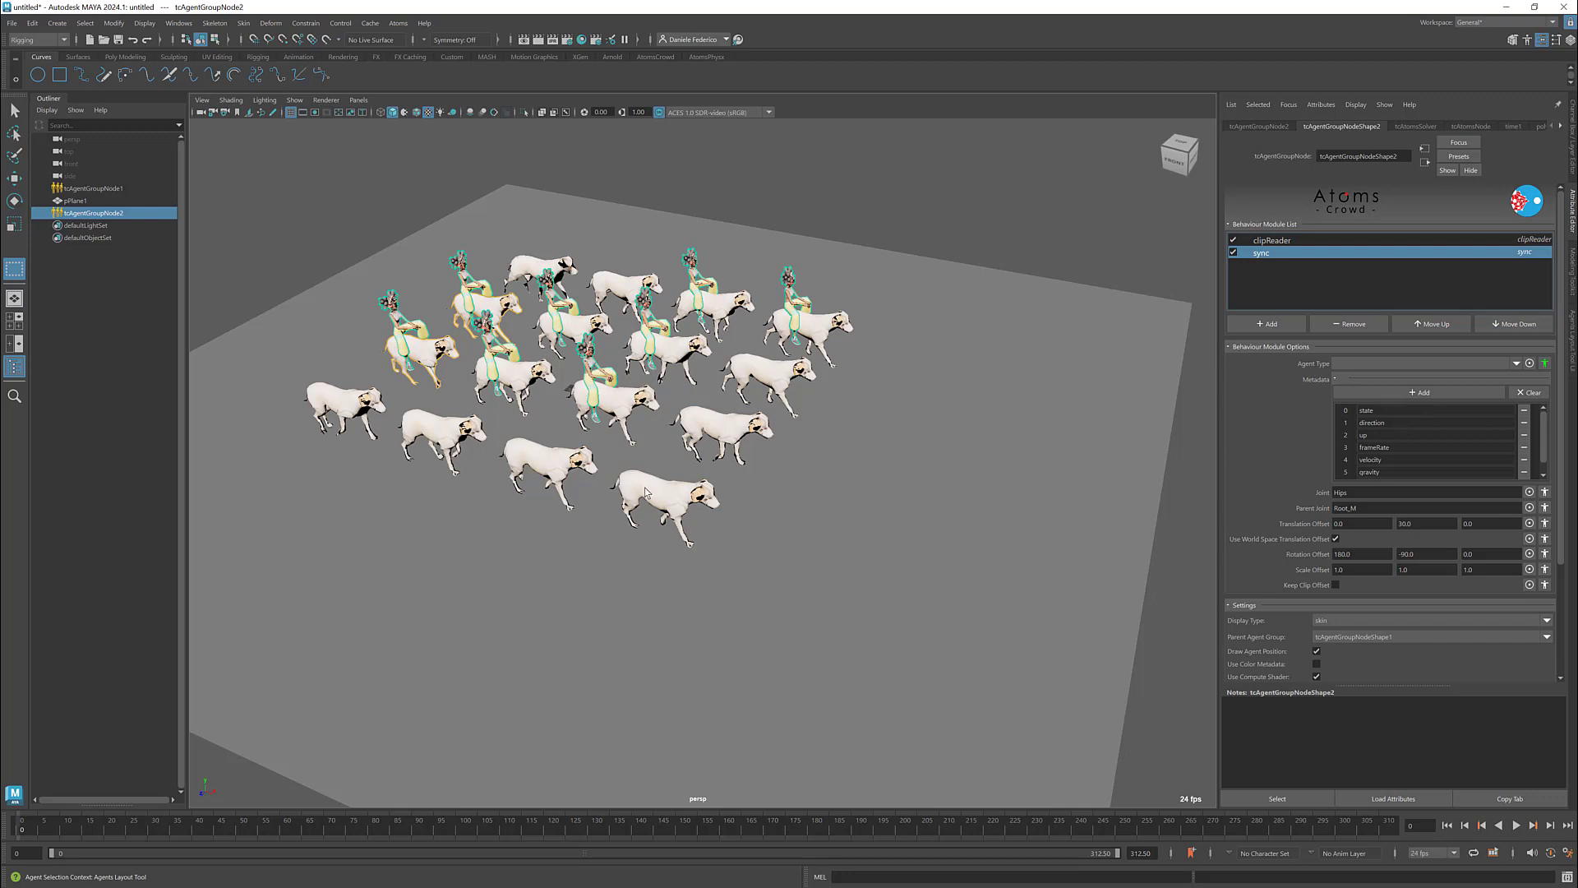
left_click(109, 191)
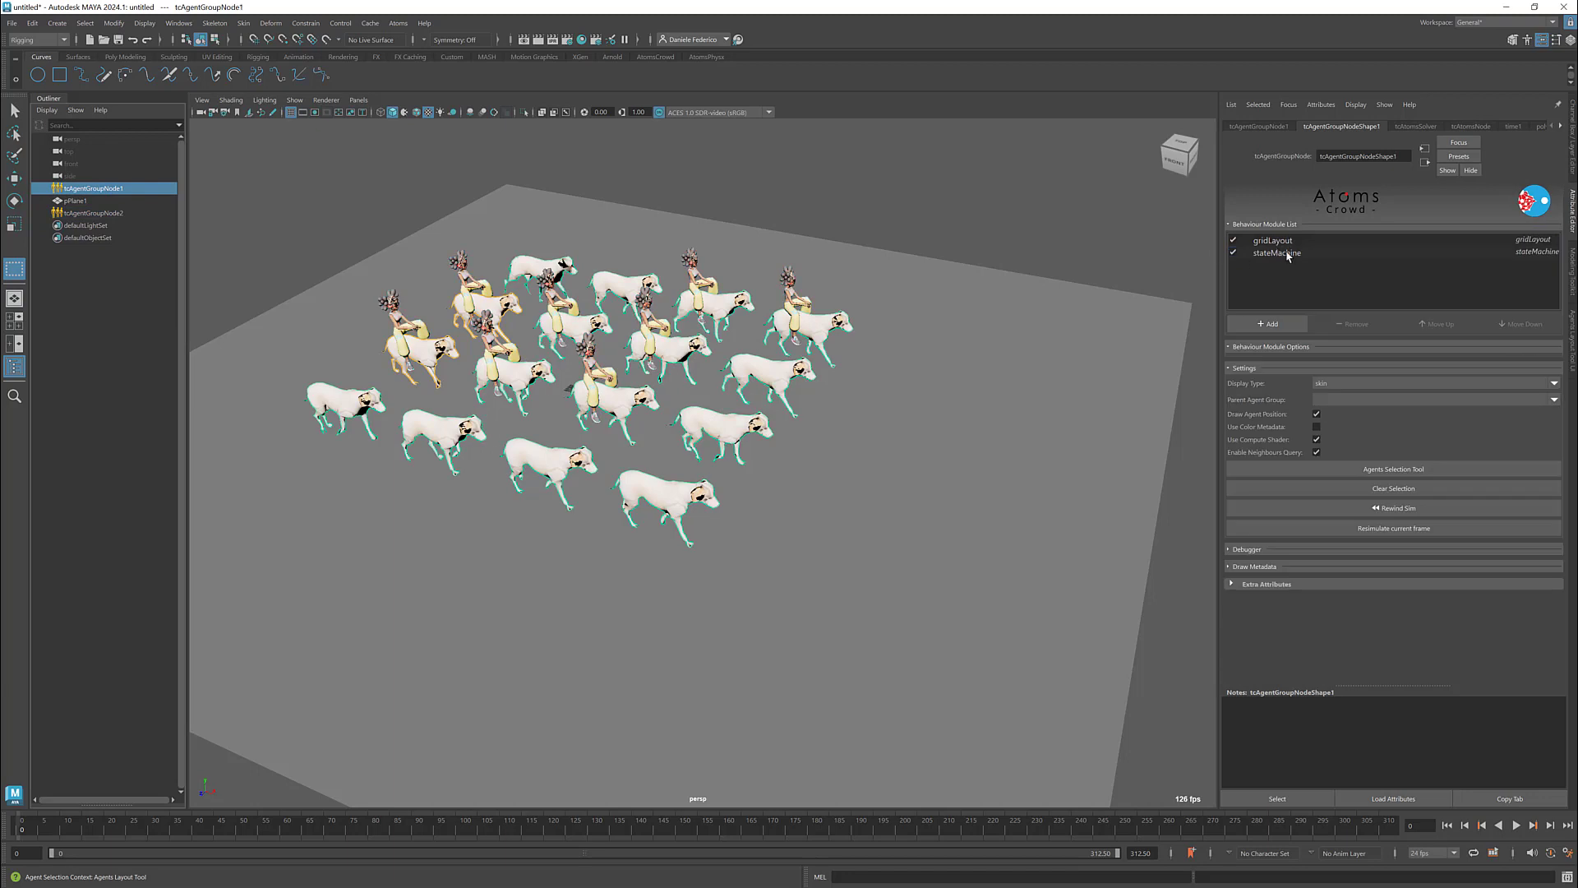
left_click(1282, 253)
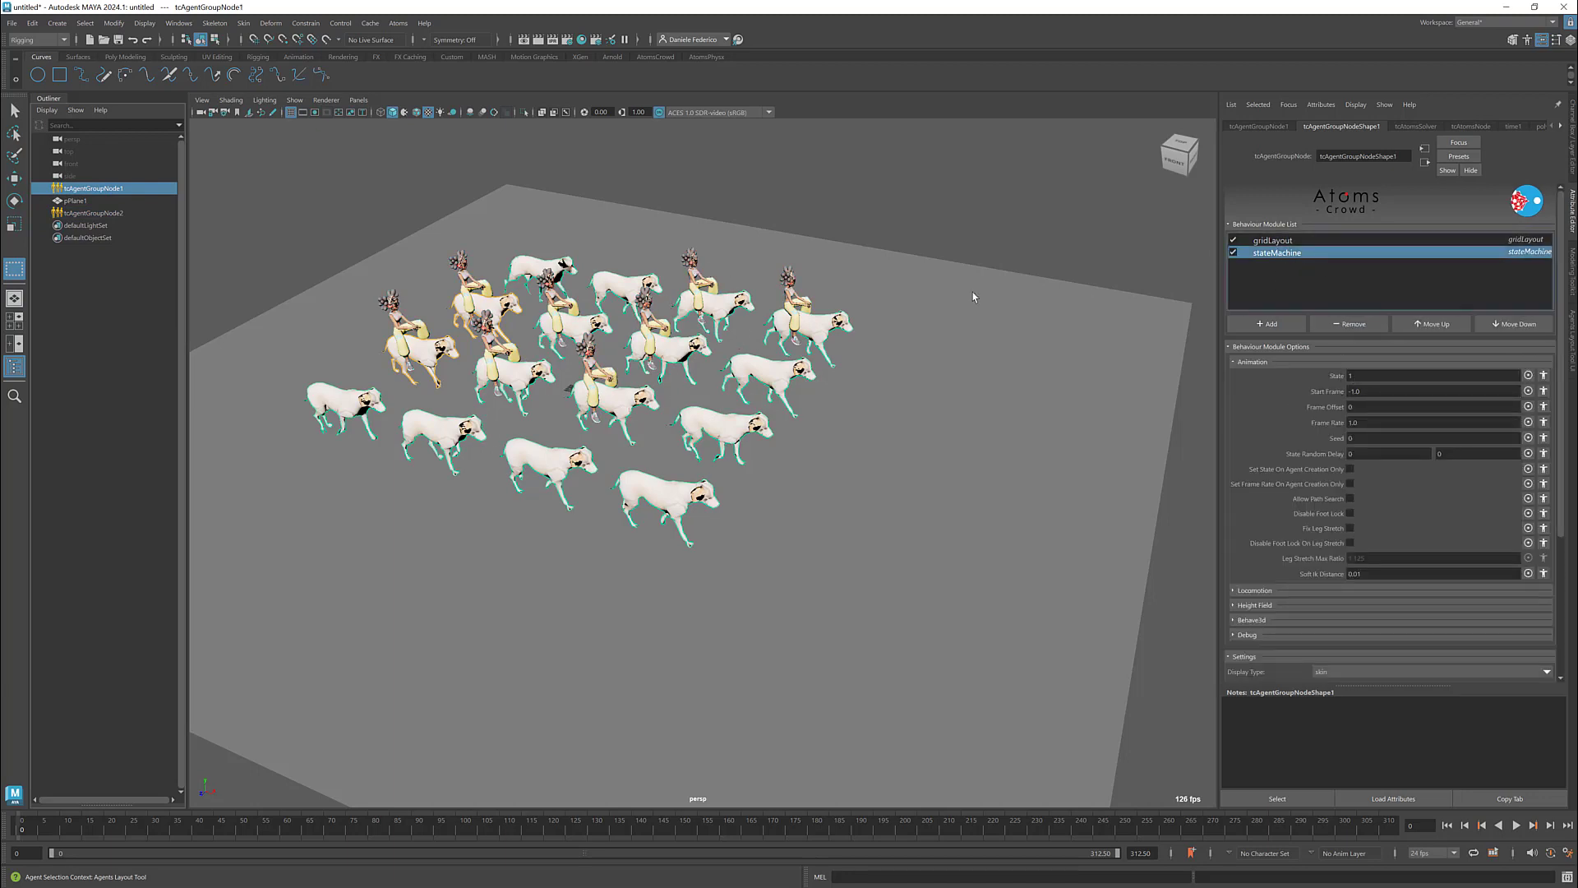
left_click(1291, 243)
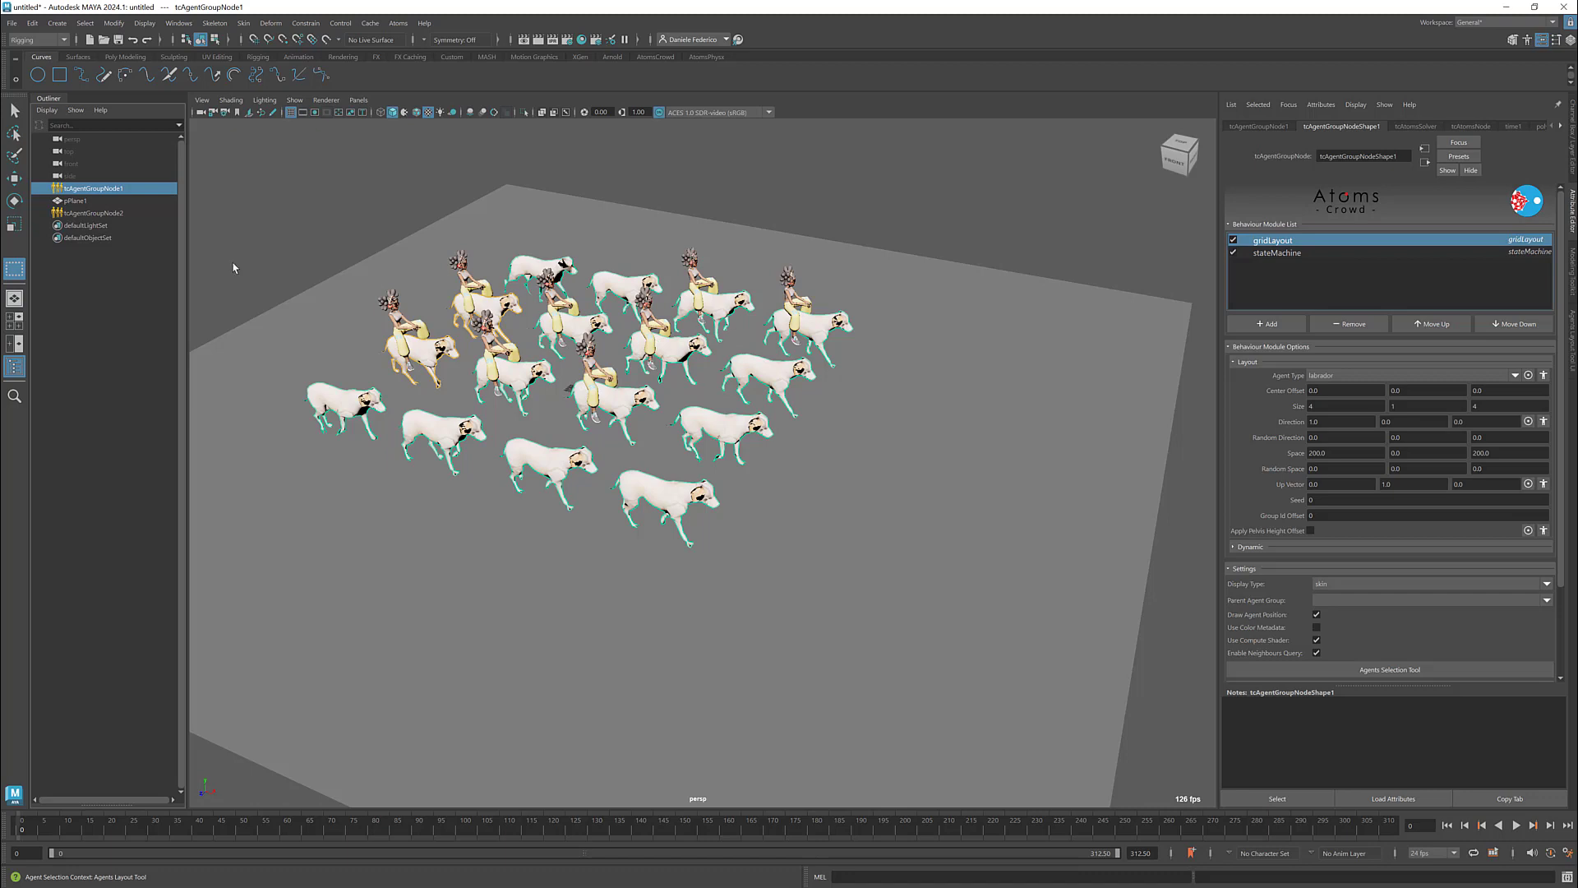
Clear all Agent Type overrides of tcAgentGroupNode2's sync module and set its Agent Type to mixamo
left_click(114, 213)
left_click(1283, 254)
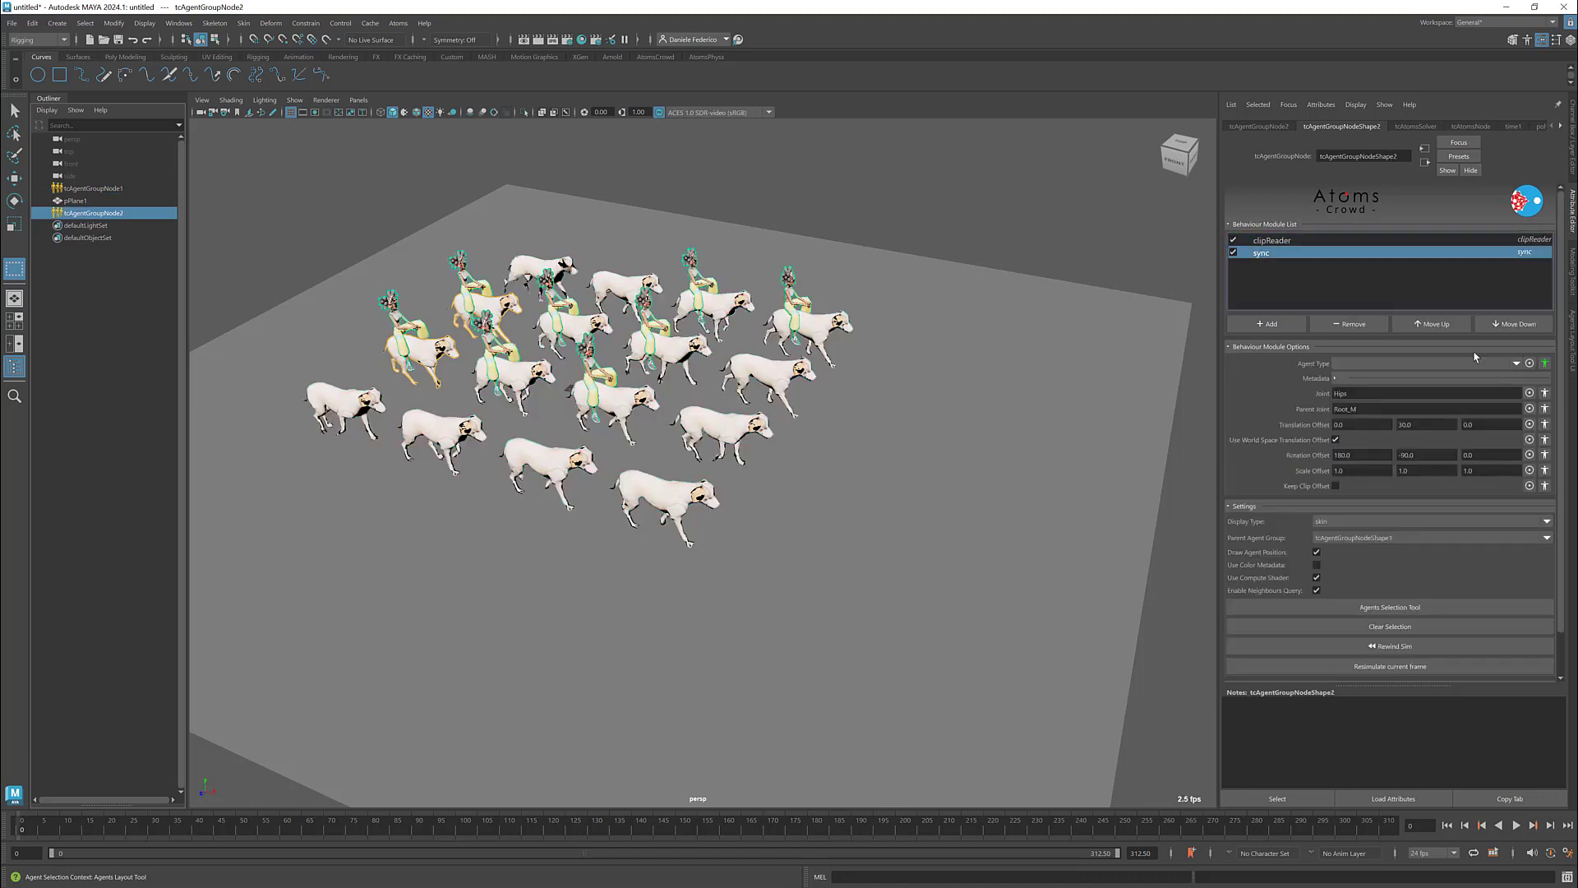
left_click(1544, 362)
left_click(1272, 393)
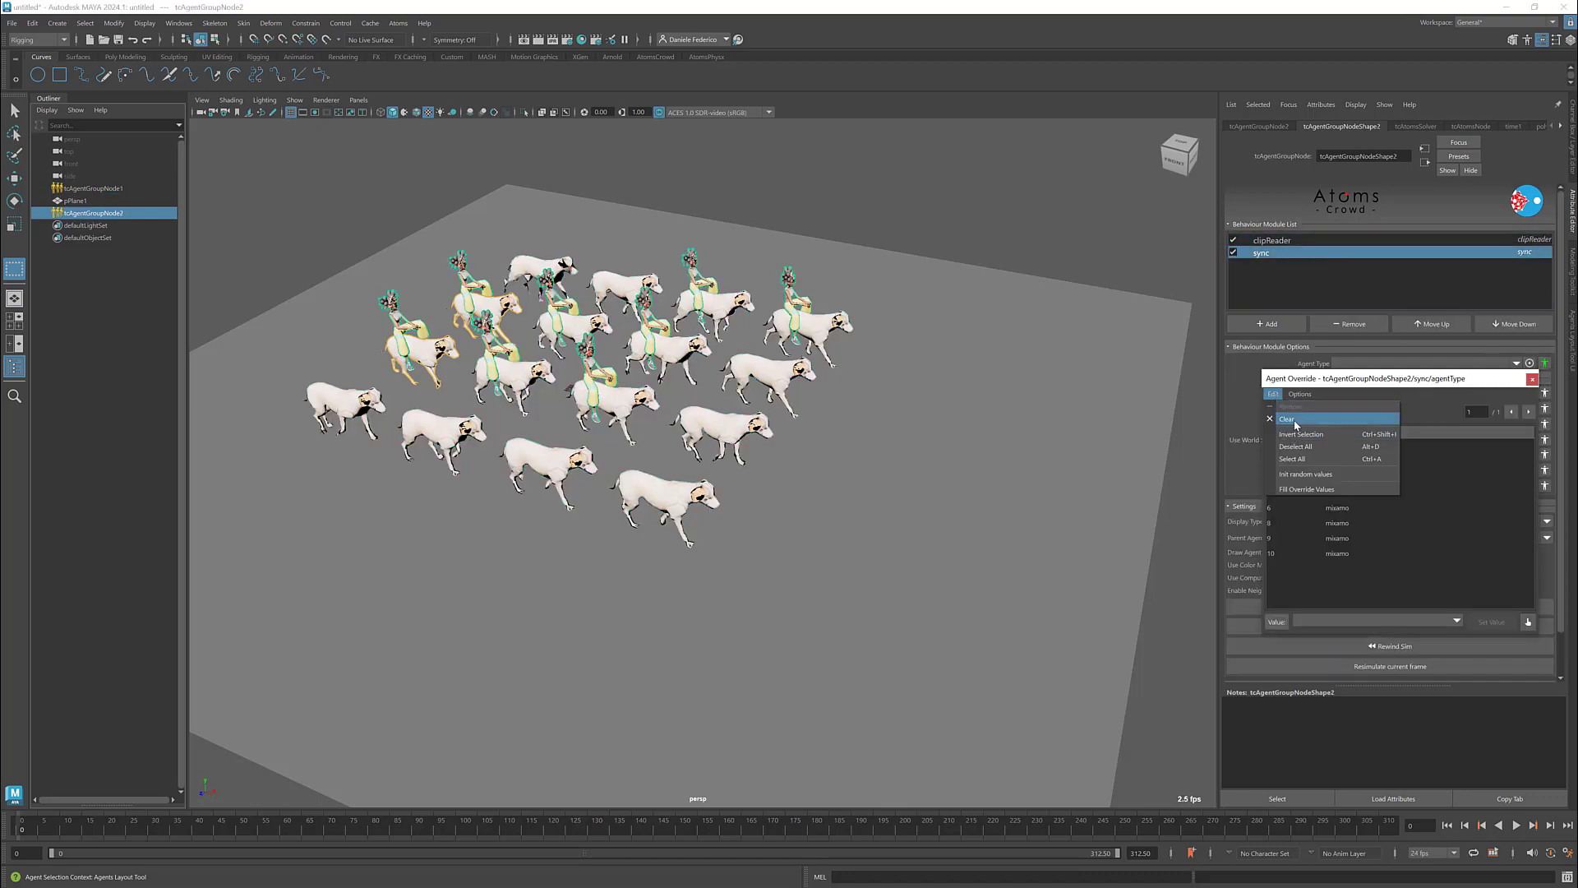
left_click(1287, 420)
left_click(1531, 379)
type("mixamo")
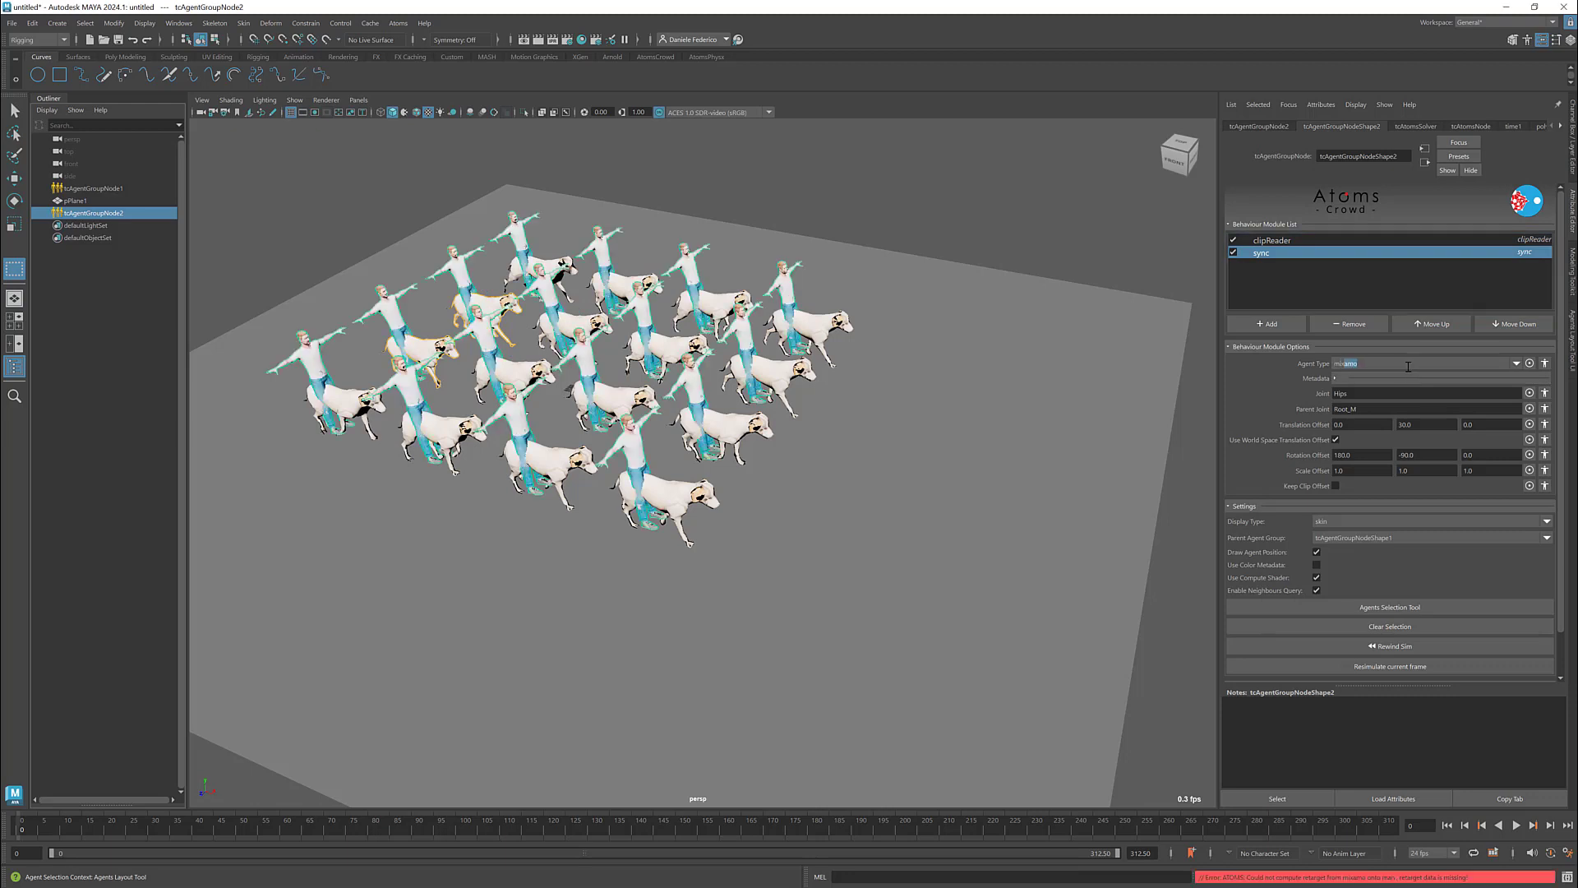
key("Return")
Set the first and third Size values of tcAgentGroupNode1's gridLayout to 3, and play the simulation to check the riders
left_click(129, 189)
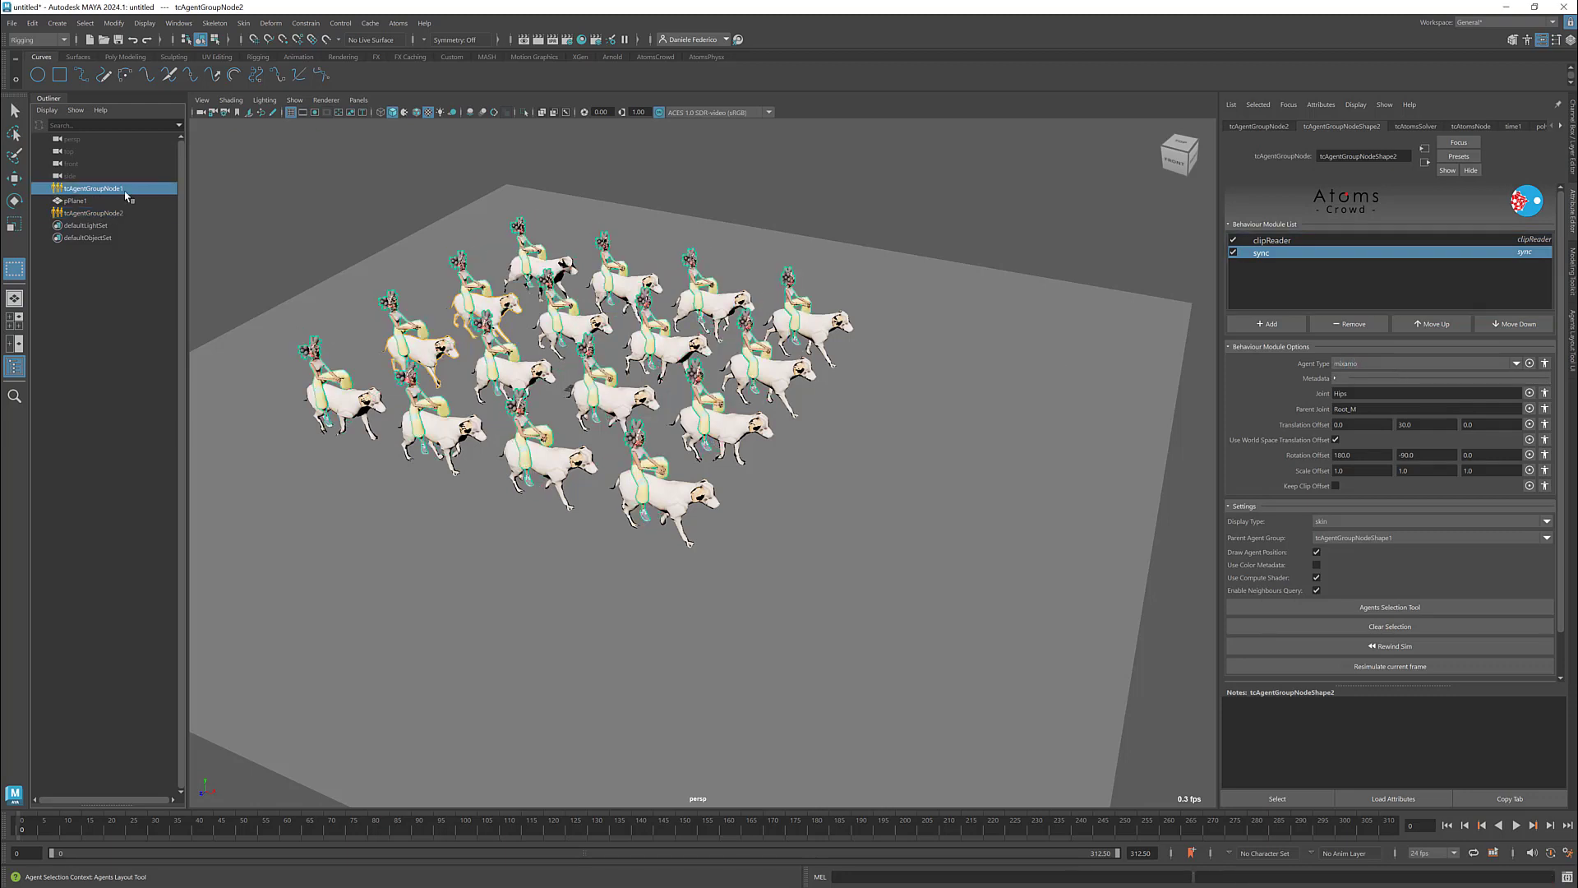
left_click(1278, 256)
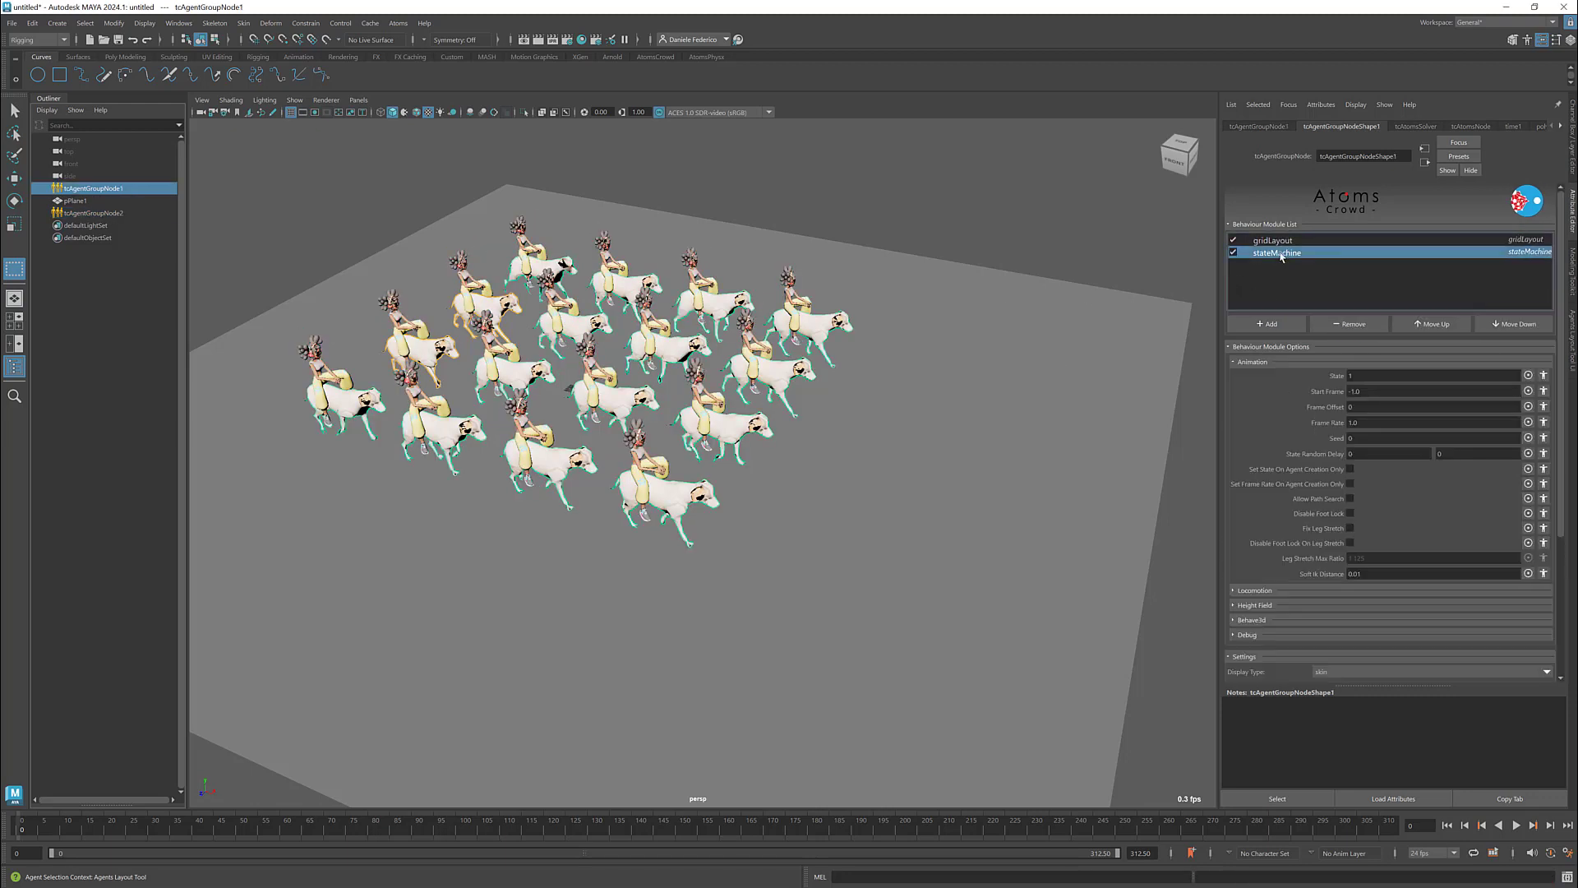
left_click(1279, 245)
double_click(1337, 407)
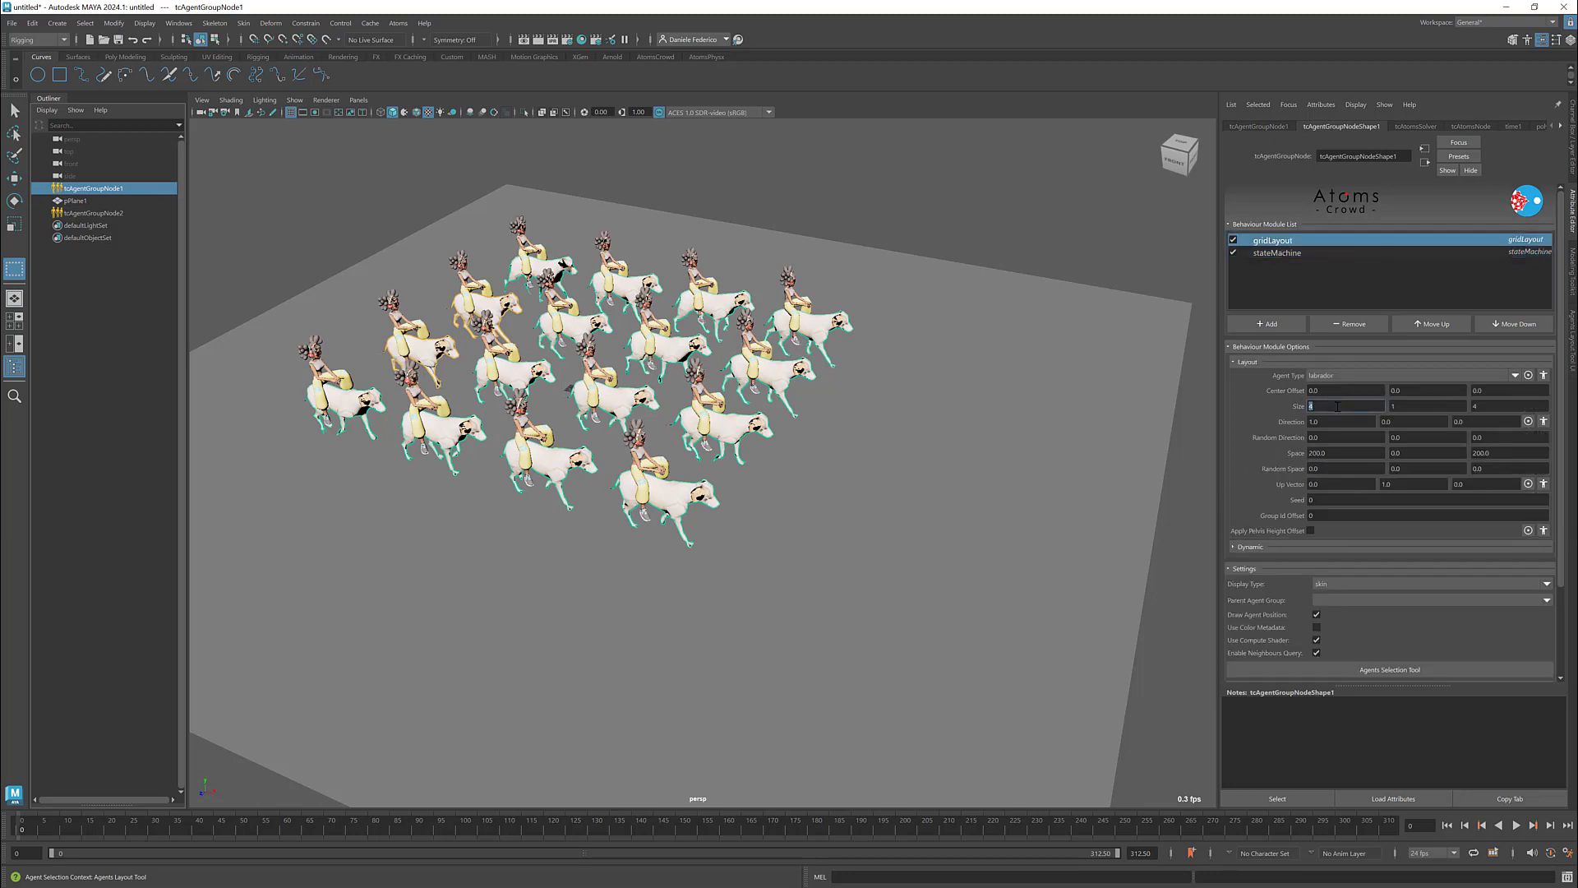
type("3")
key("Tab")
key("Tab")
type("3")
key("Return")
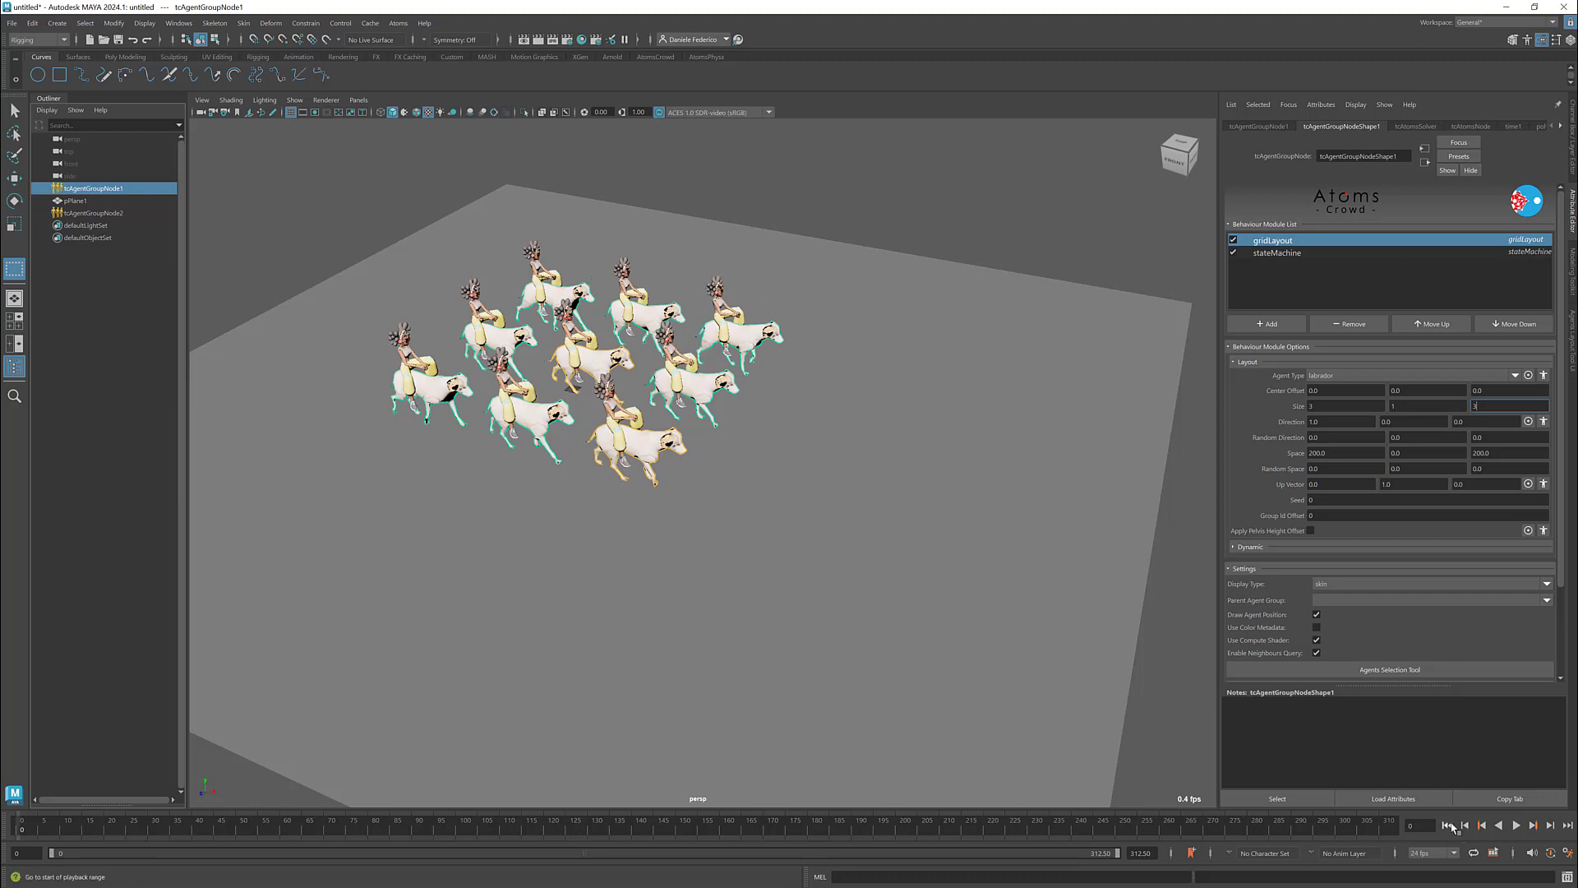
left_click(1516, 825)
left_click(1516, 825)
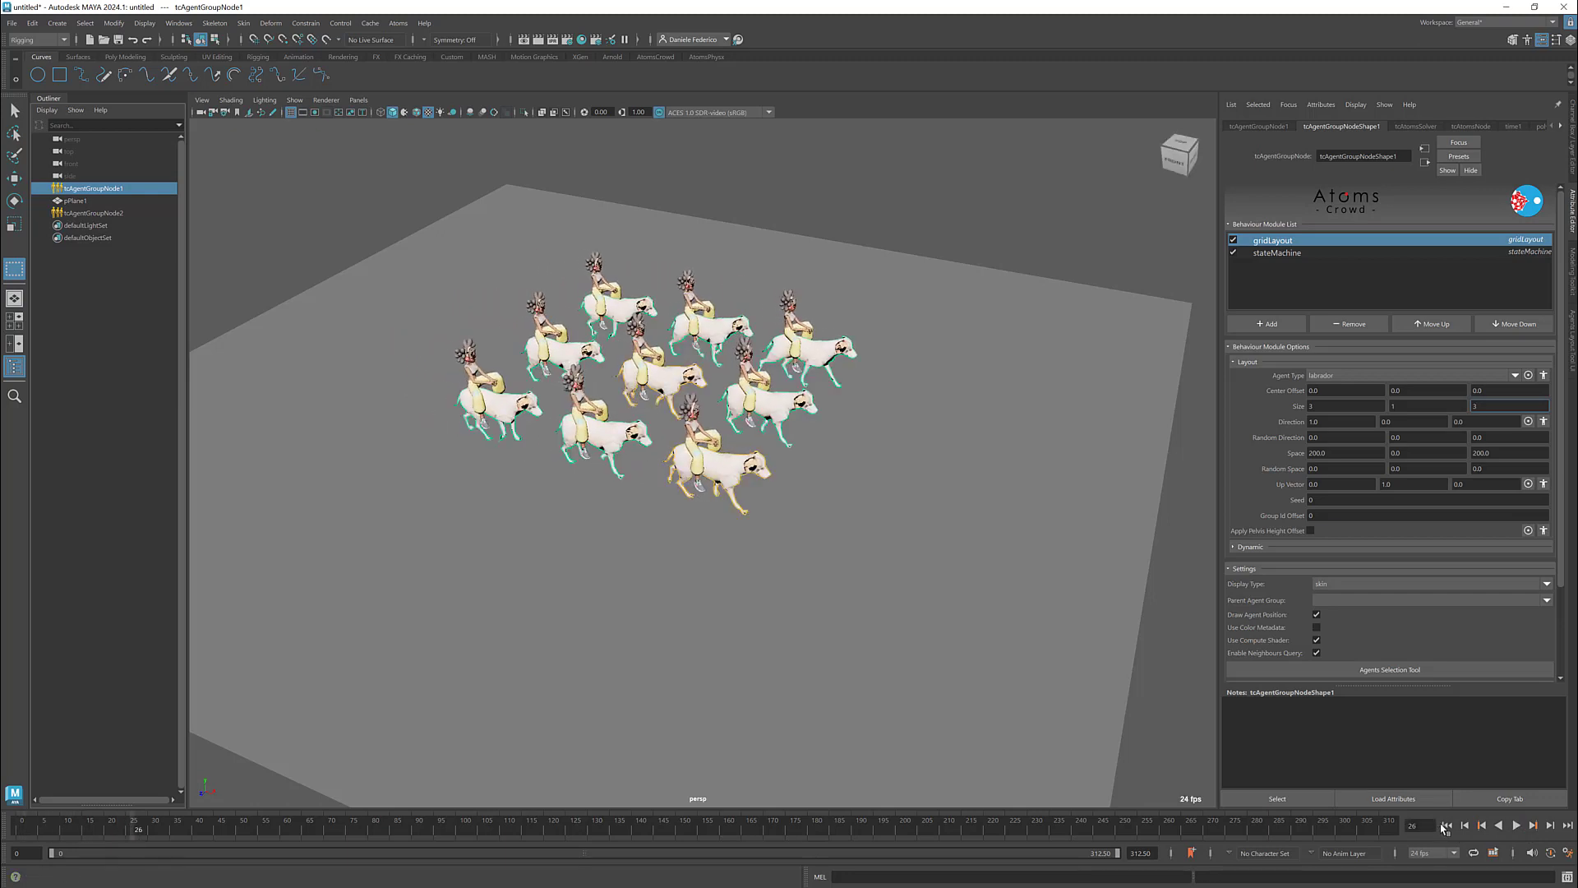
Return the labrador and rider simulation to the start frame
left_click(1446, 825)
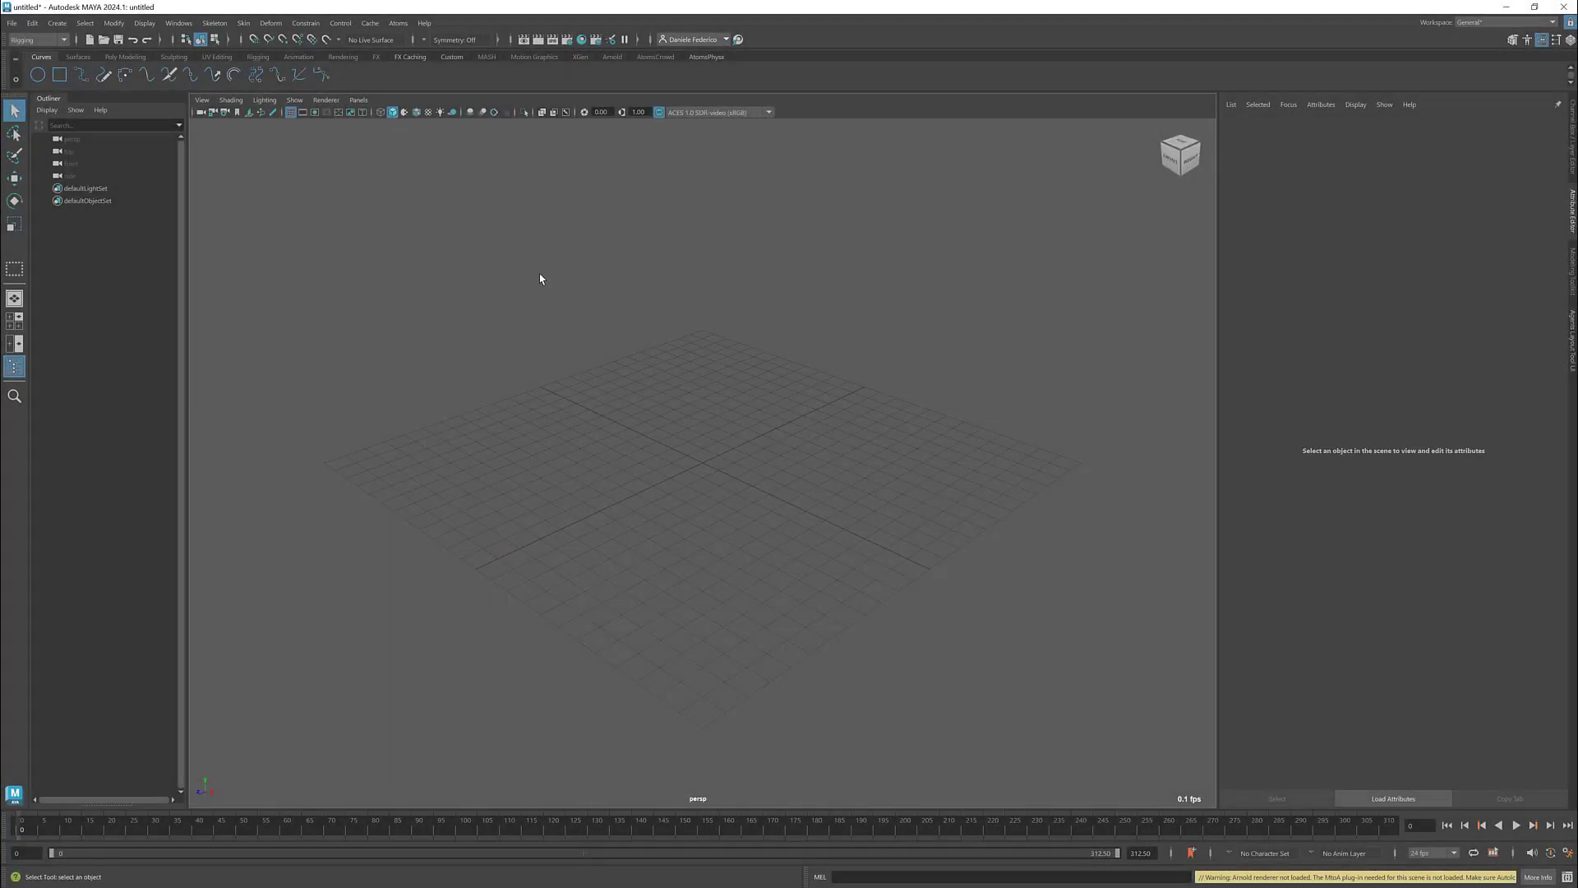
Review the registered agent types, including the settings of man and flag
left_click(398, 23)
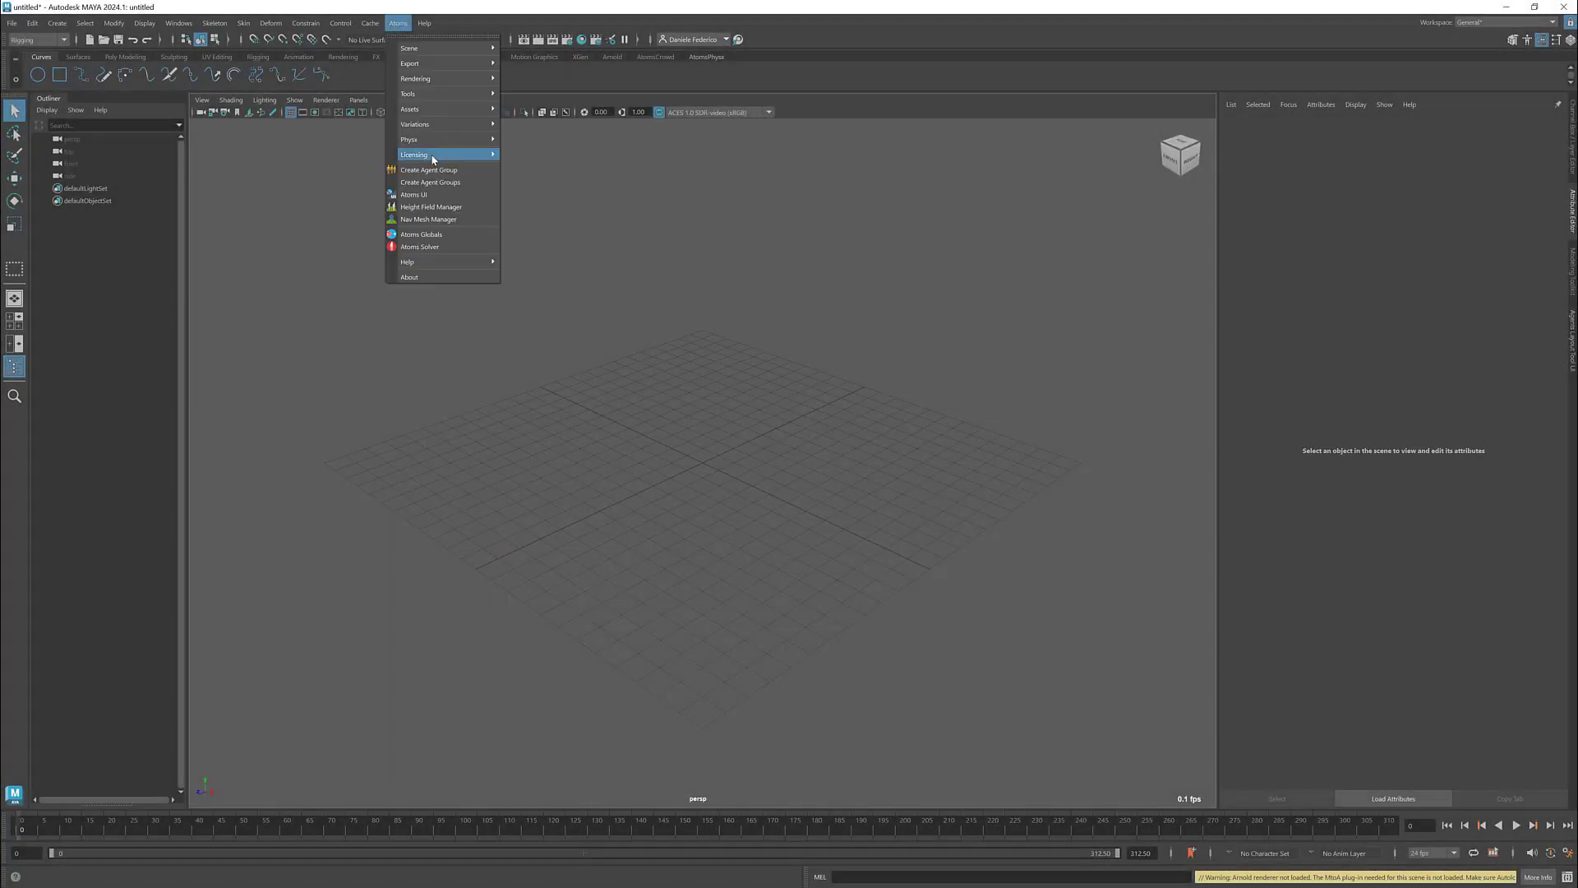
left_click(414, 194)
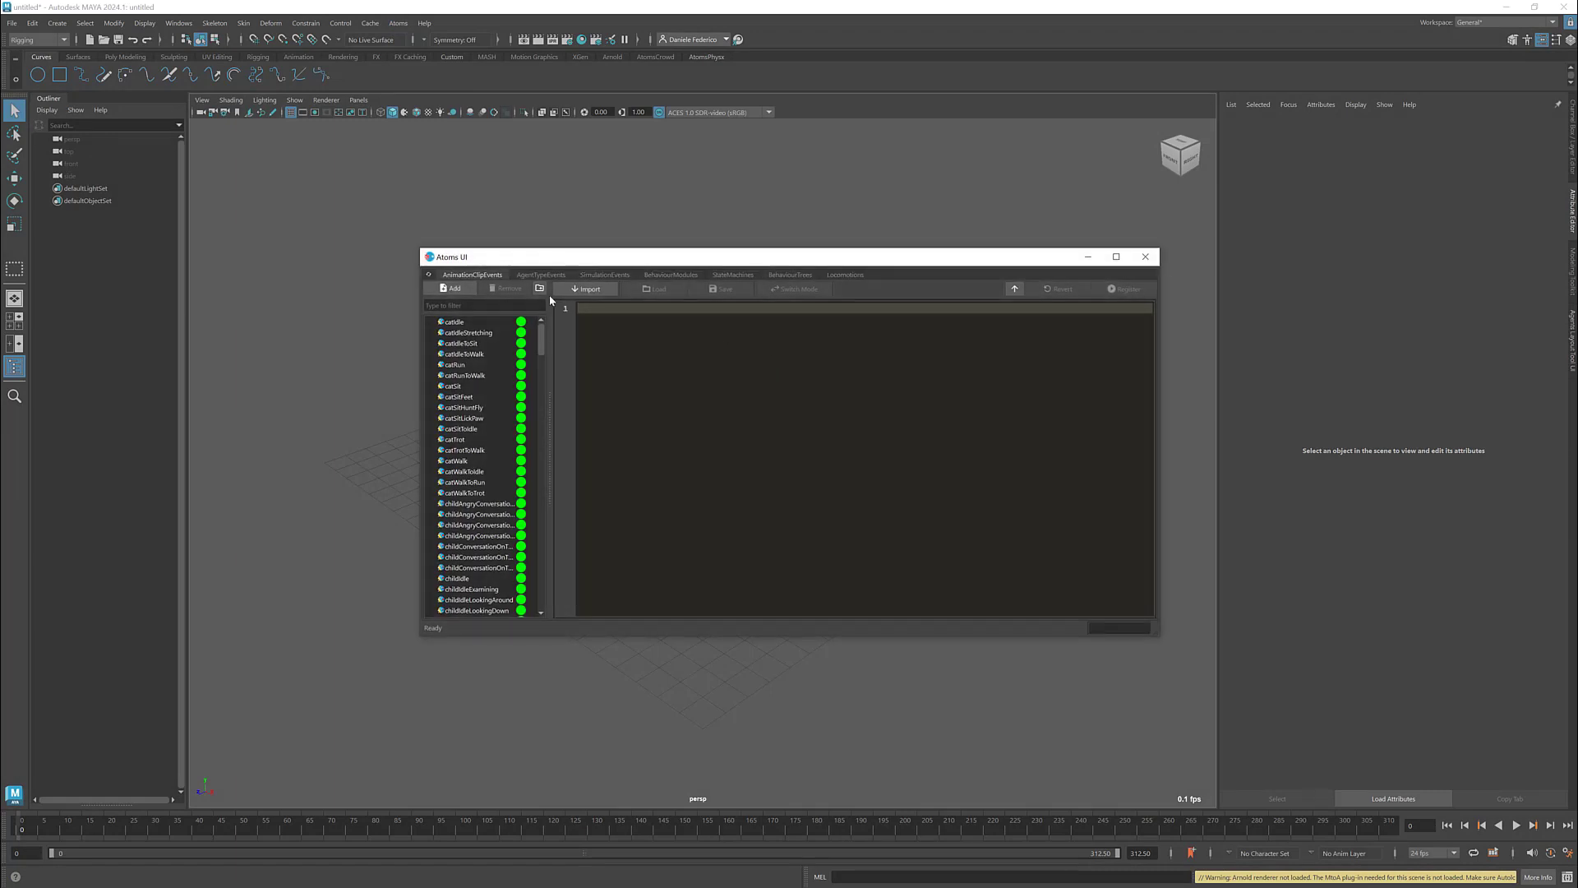
left_click(542, 274)
left_click_drag(551, 257, 500, 189)
left_click(408, 309)
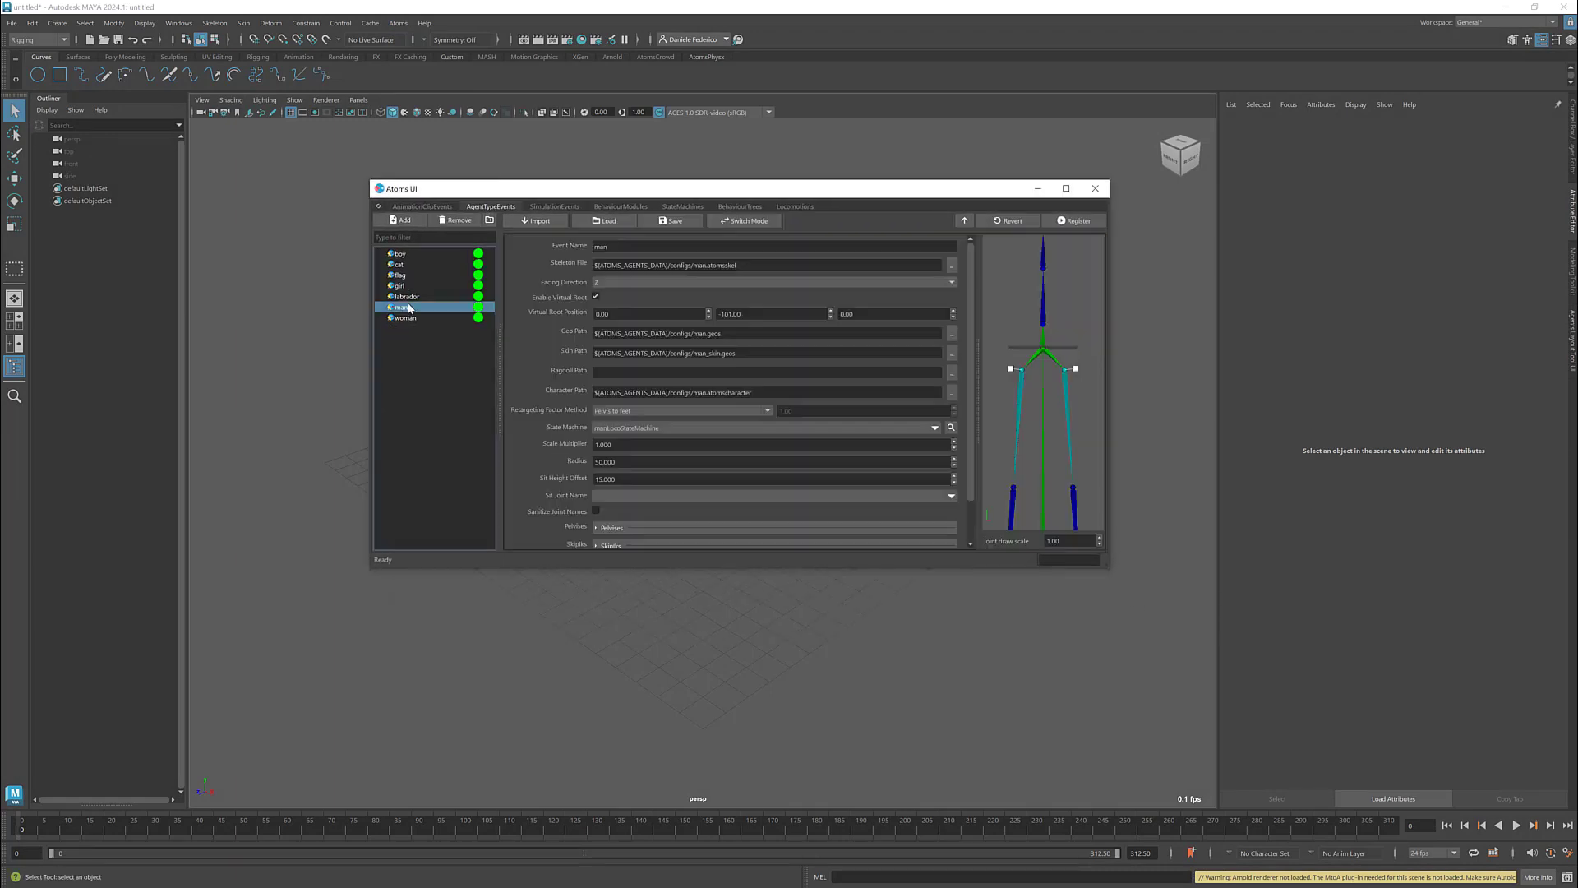
left_click(411, 277)
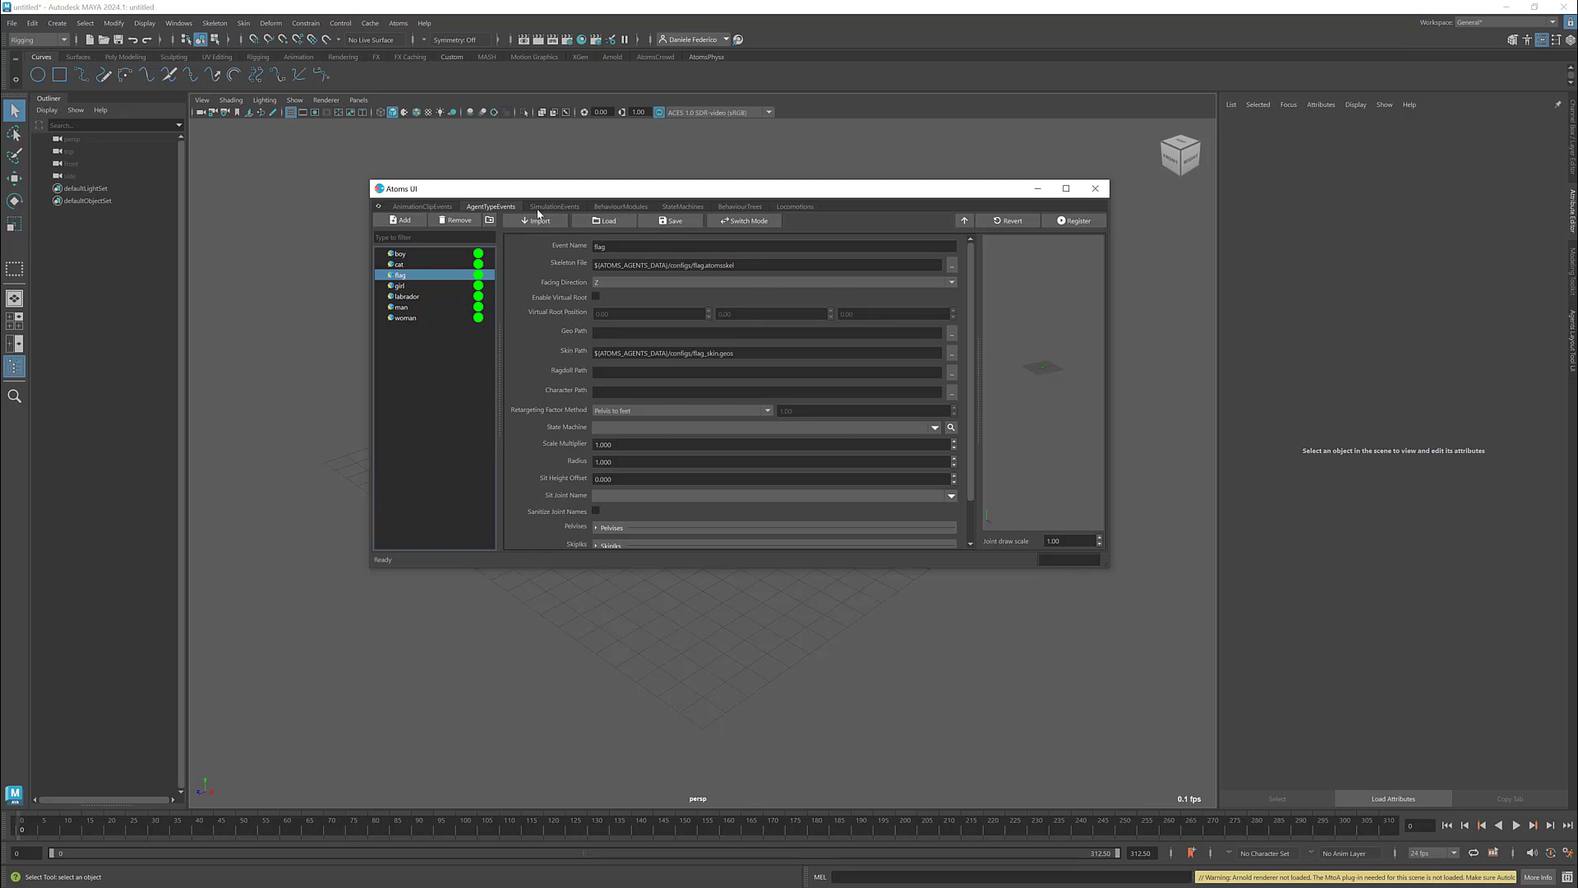
left_click(1095, 188)
Create an agent group and add the gridLayout and stateMachine modules to it
left_click(397, 23)
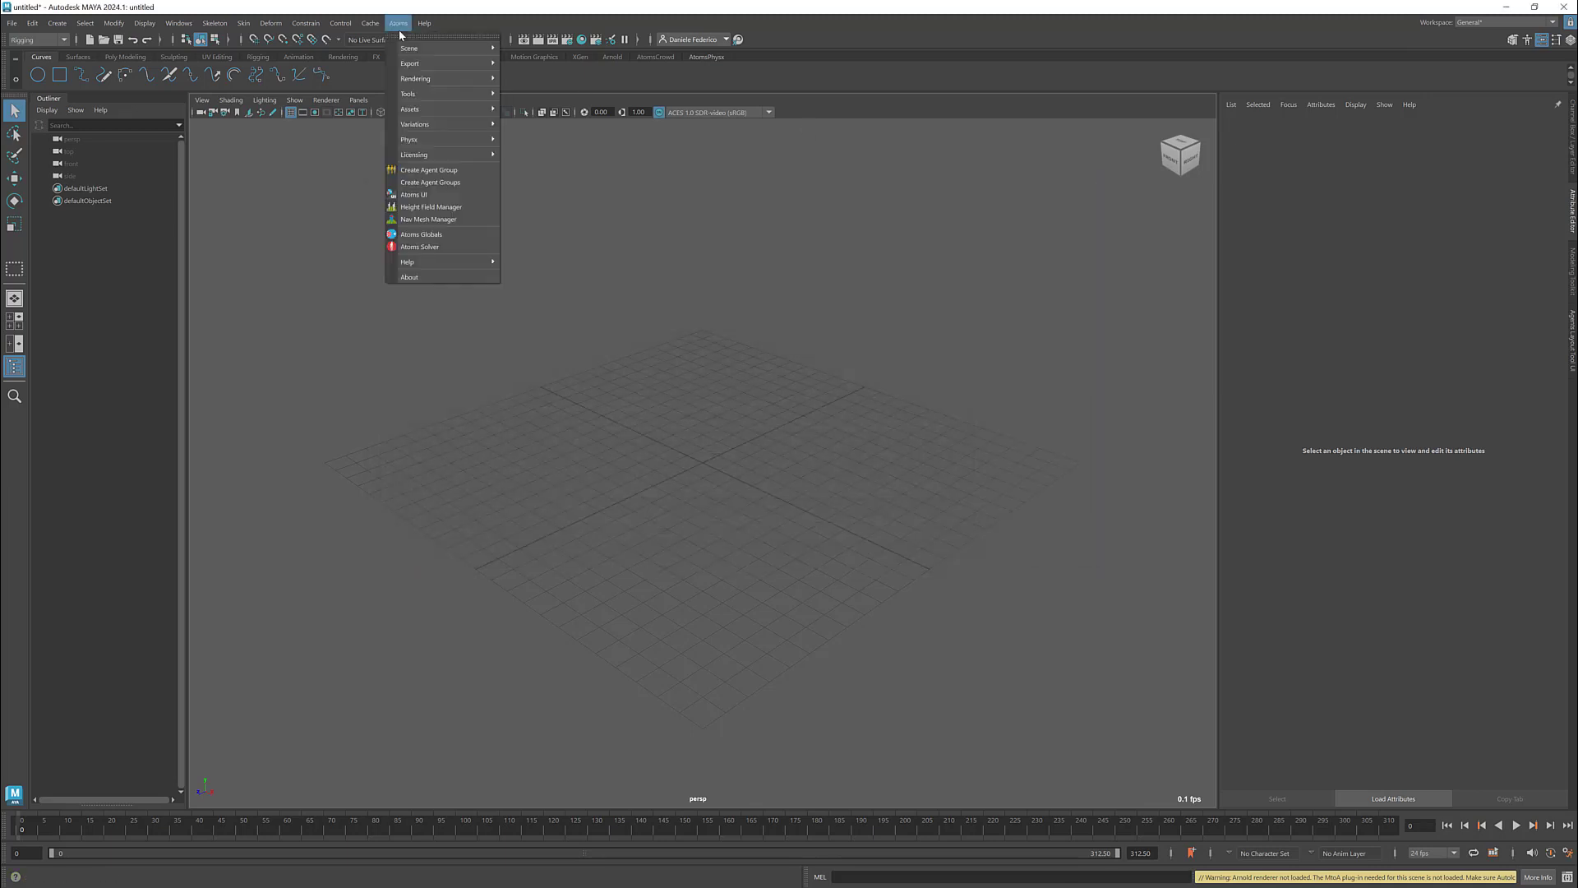
left_click(435, 170)
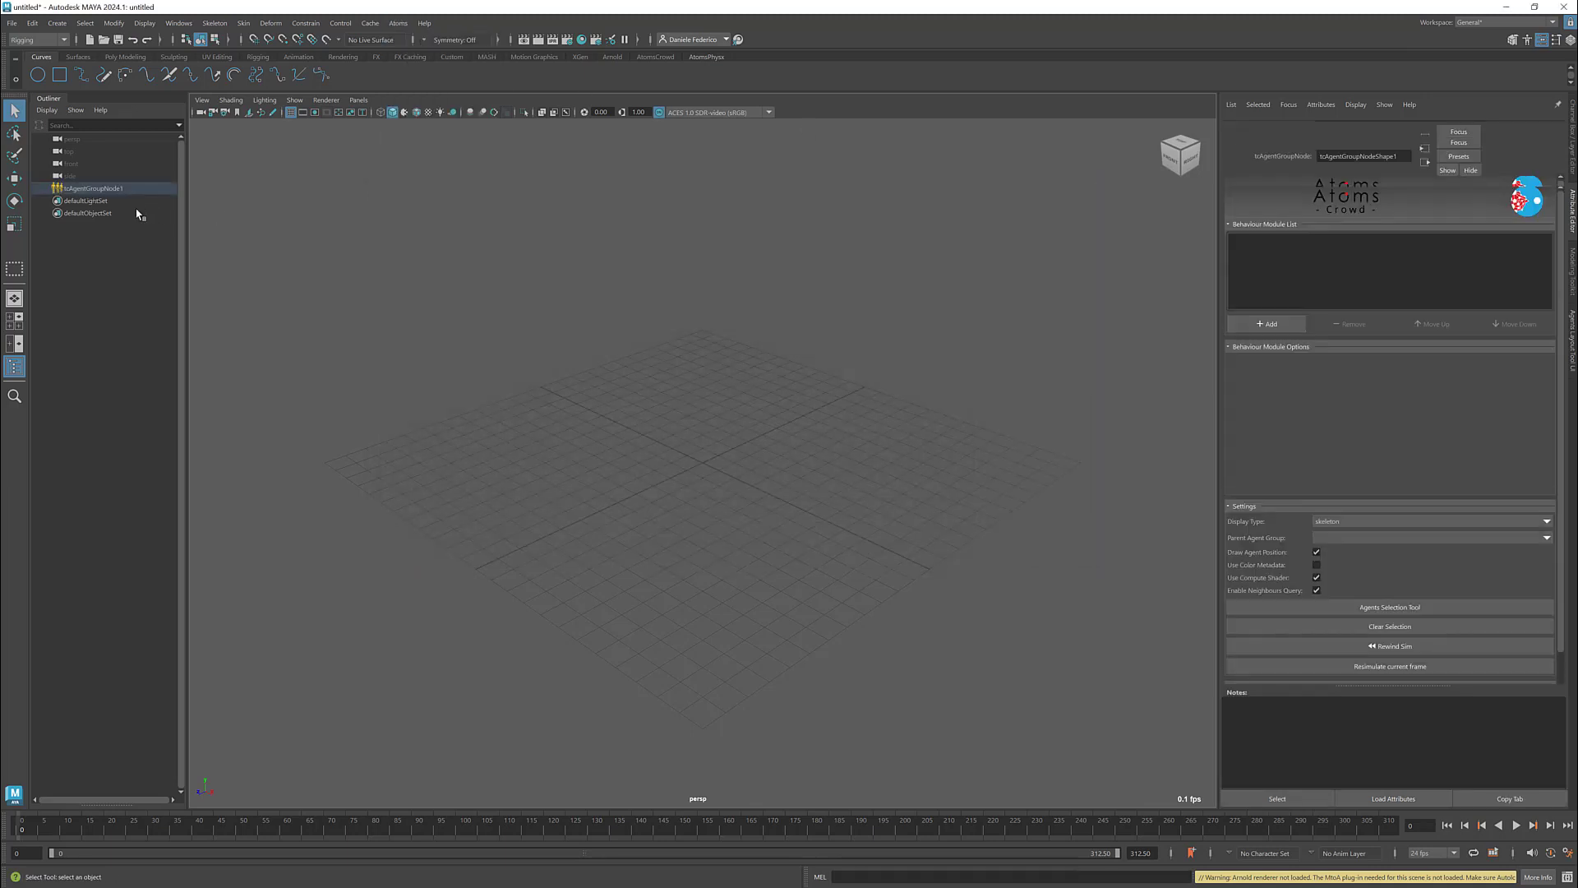
left_click(1273, 323)
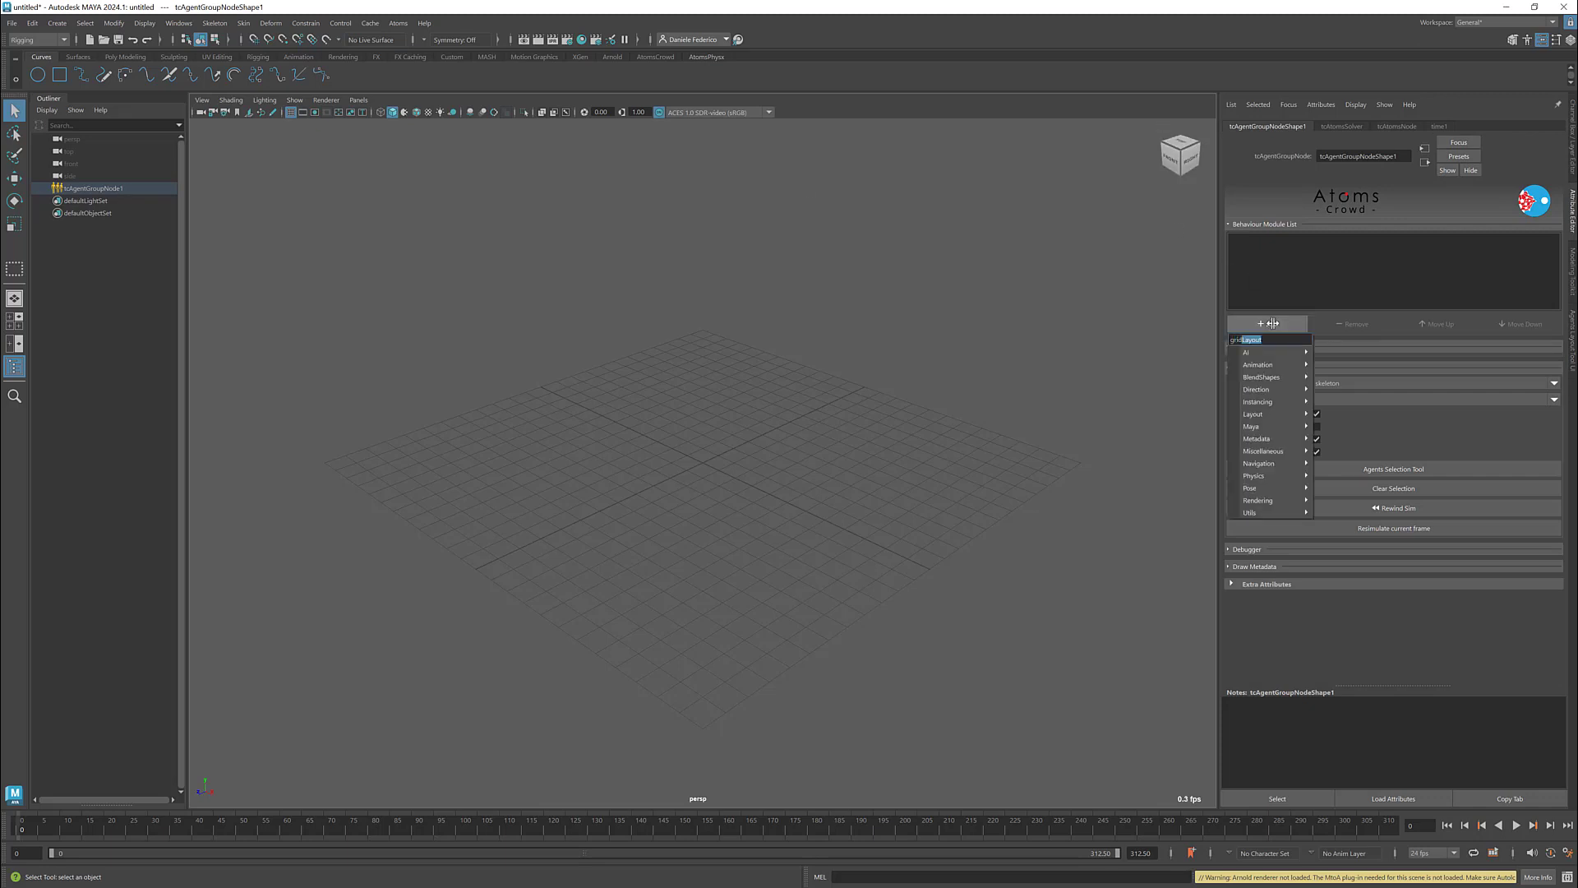
key("Return")
left_click(1286, 323)
type("stateMachine")
key("Return")
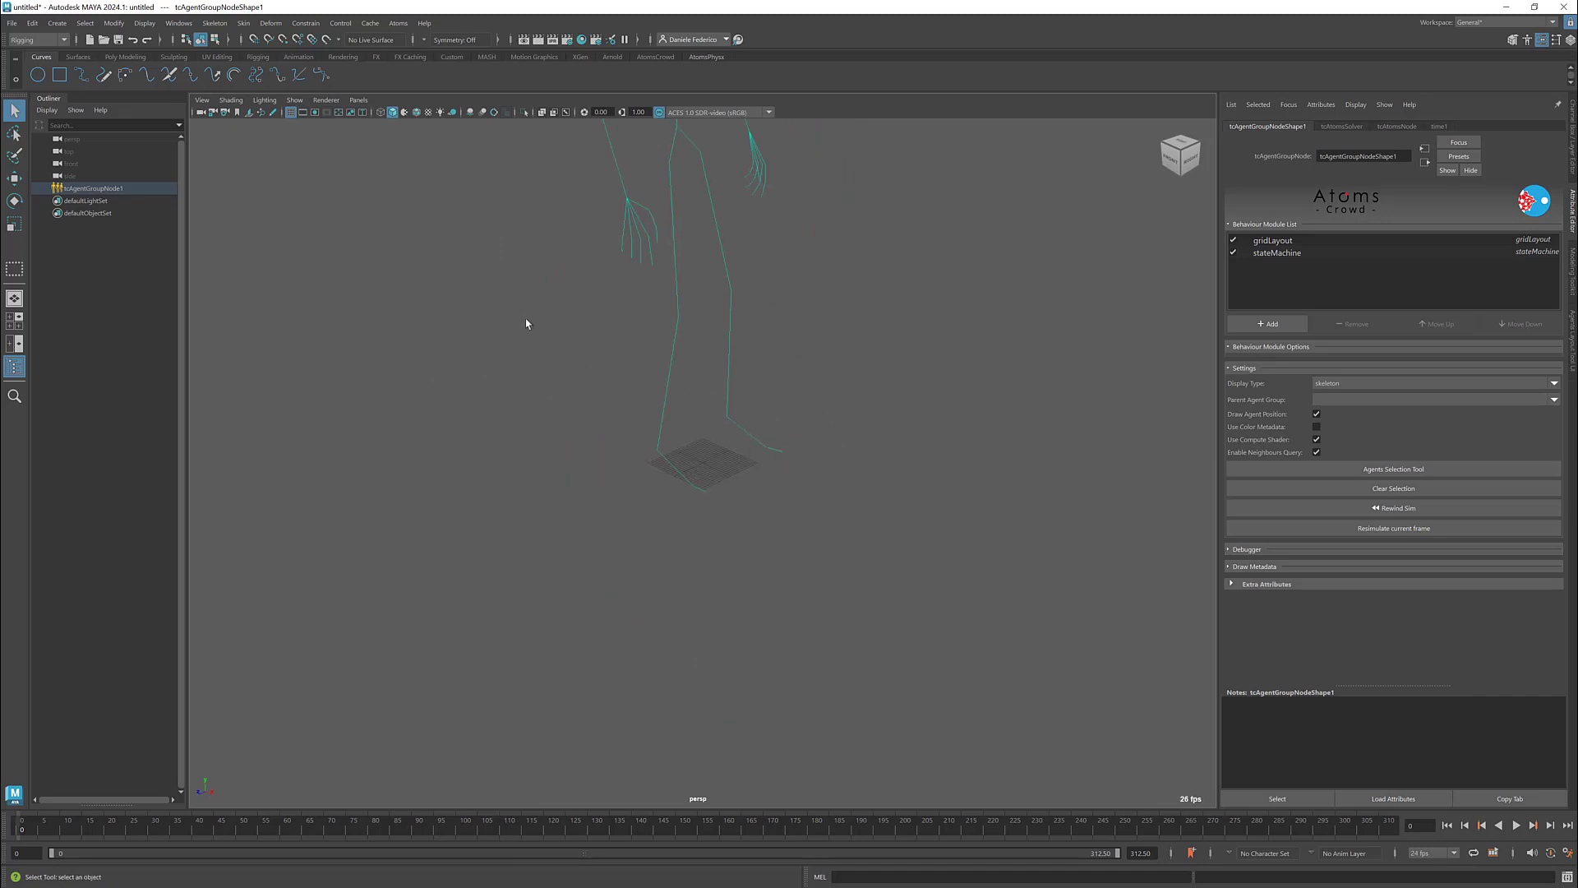
scroll(739, 436, "down", 5)
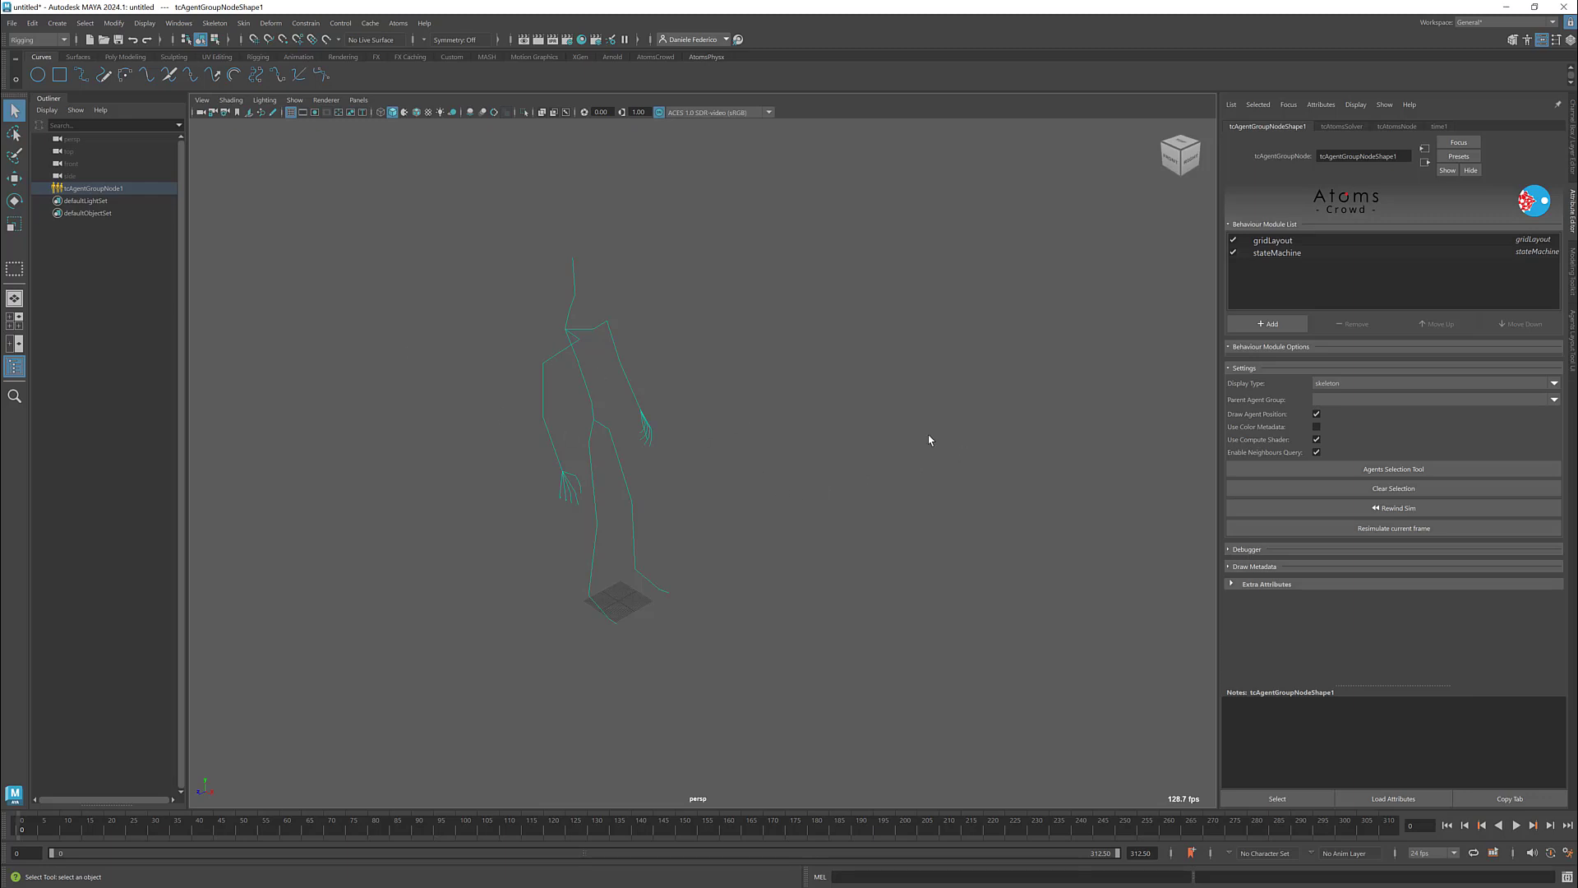
Set the agent group's Display Type to skin and show the viewport shaded with textures
left_click(1364, 383)
left_click(1341, 412)
left_click(822, 436)
key("6")
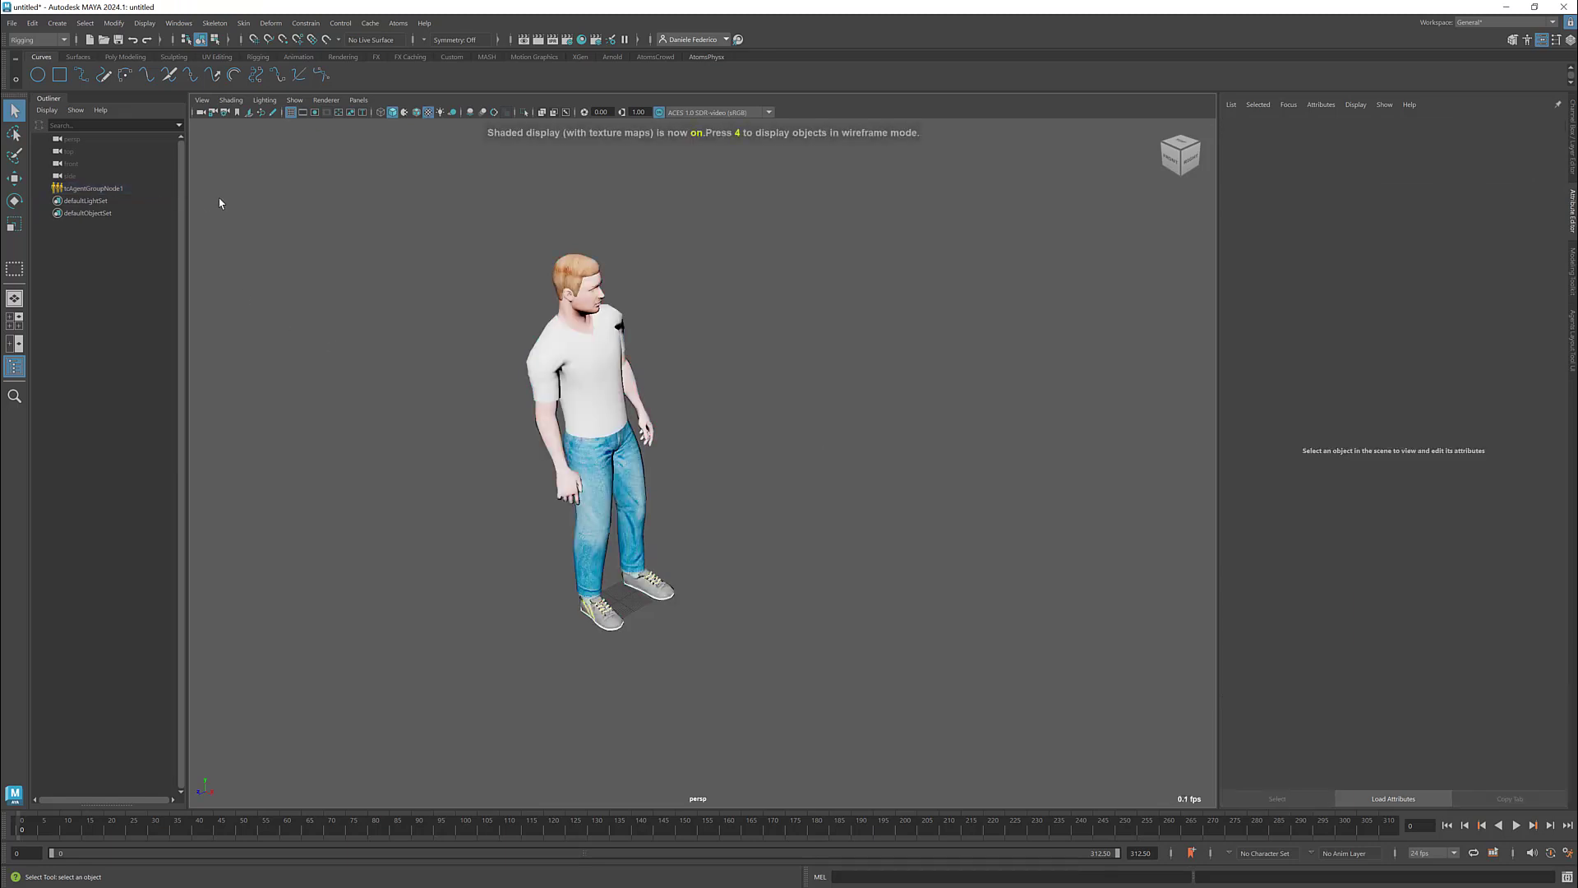
left_click(398, 23)
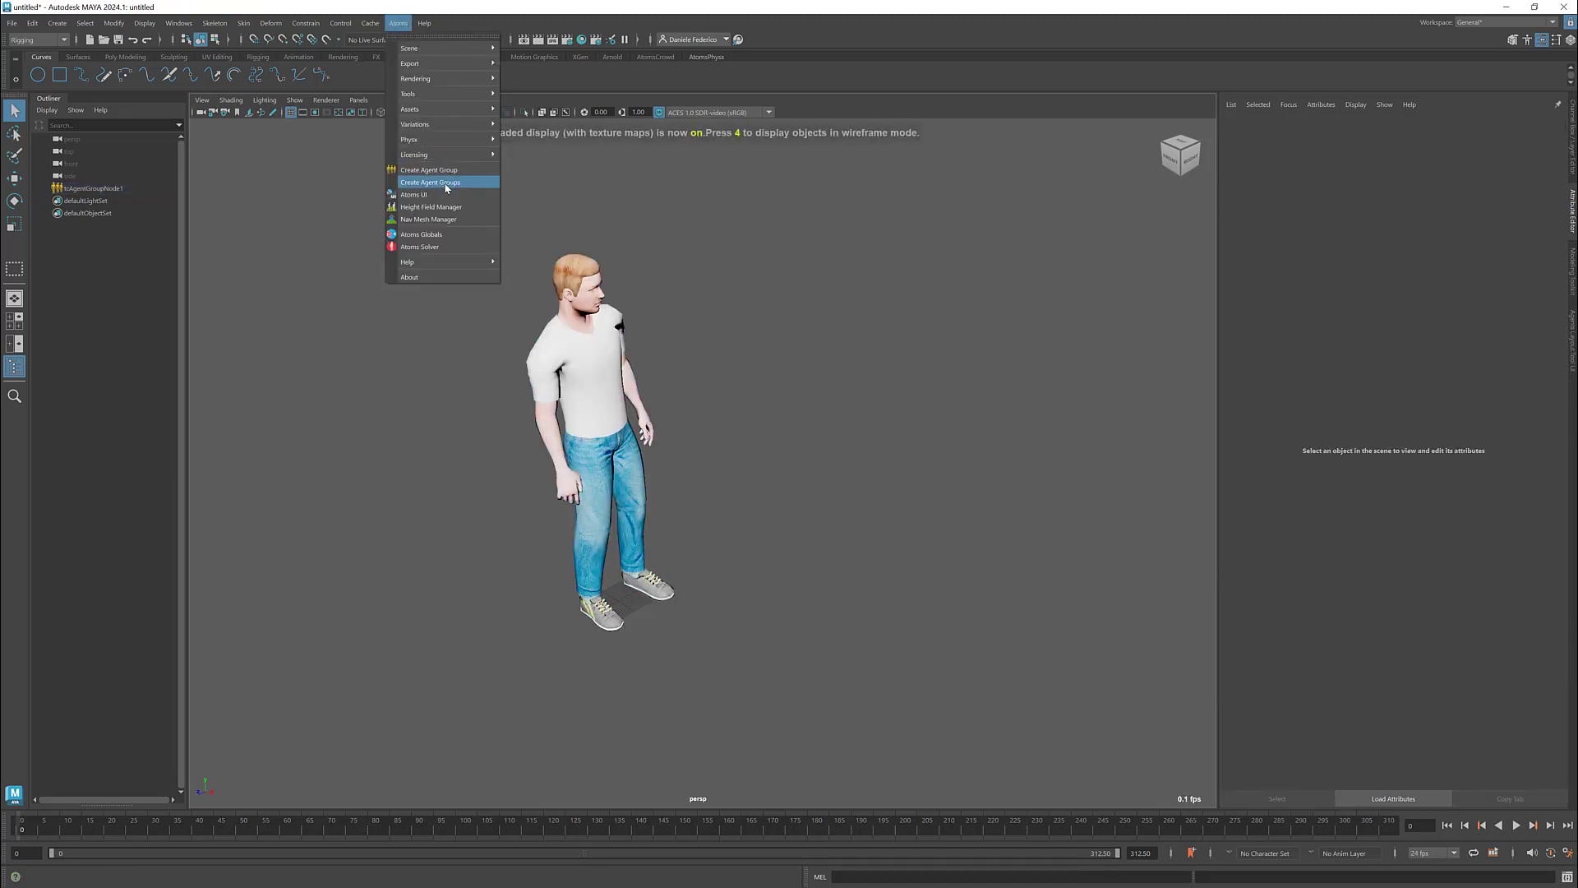
Set the first and third Size values of tcAgentGroupNode1's gridLayout to 4
left_click(100, 189)
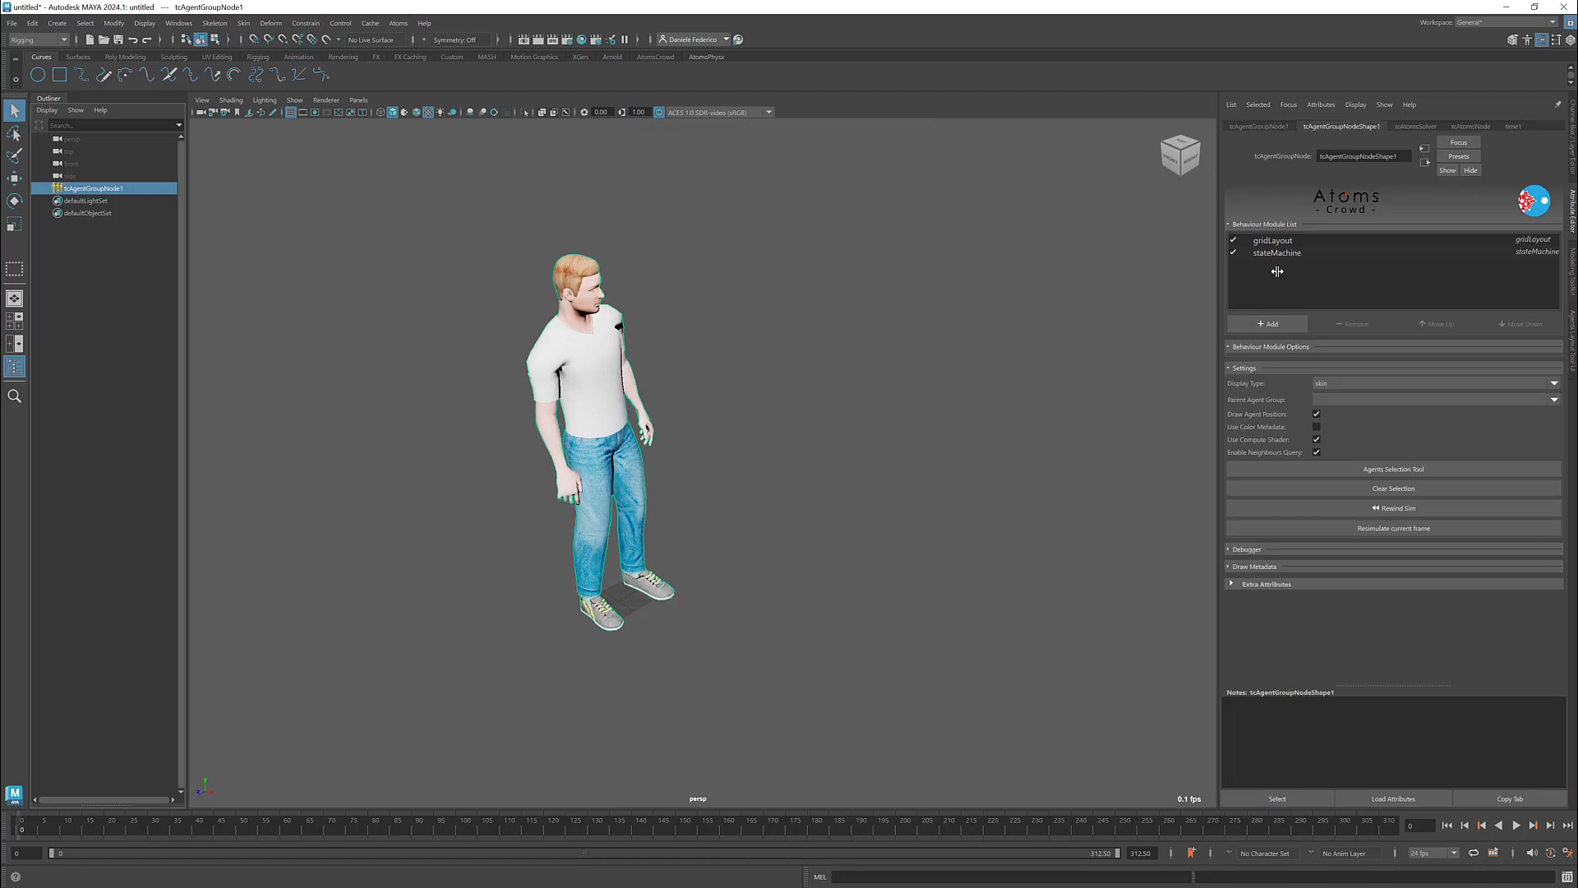
left_click(1276, 240)
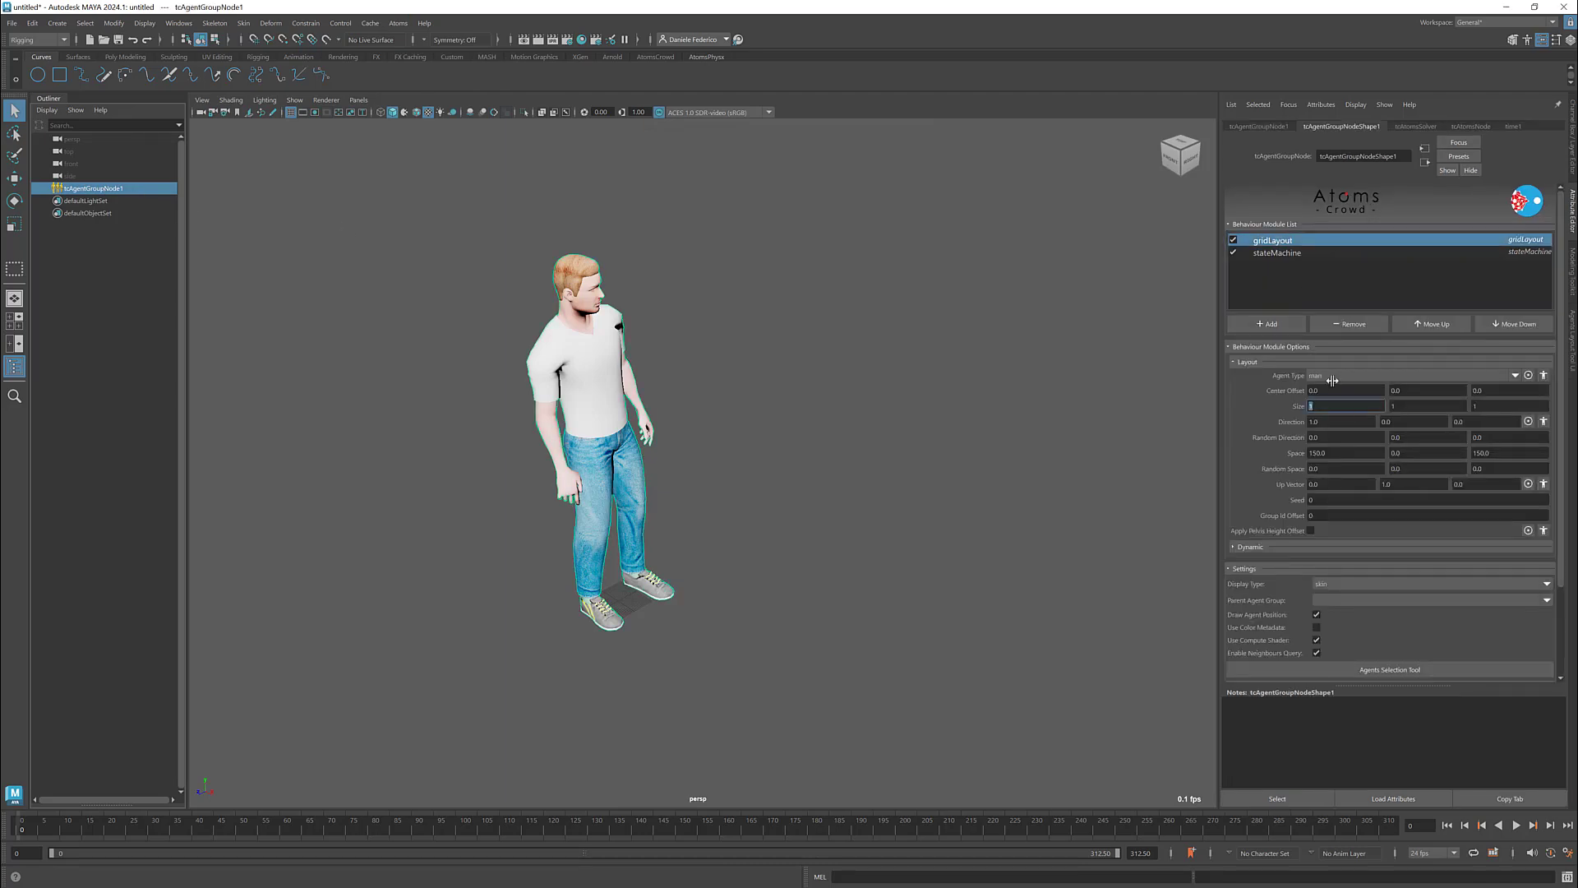
type("4")
key("Tab")
key("Tab")
type("4")
key("Return")
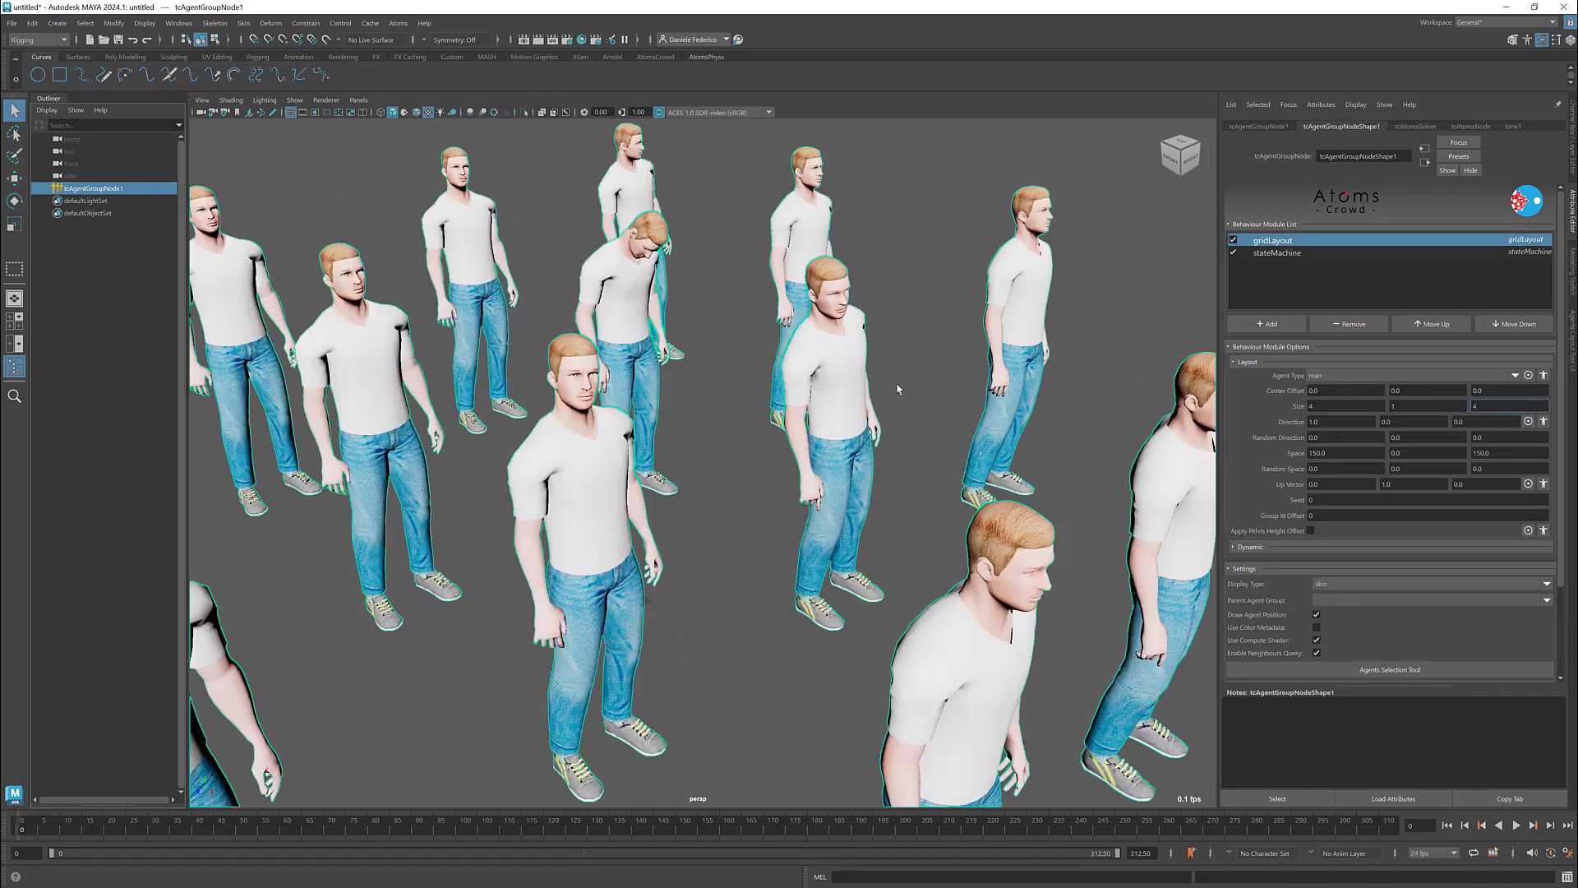
Set the first and third Space values of the gridLayout to 200
right_click_drag(897, 388, 699, 373, "alt")
middle_click_drag(698, 373, 624, 366, "alt")
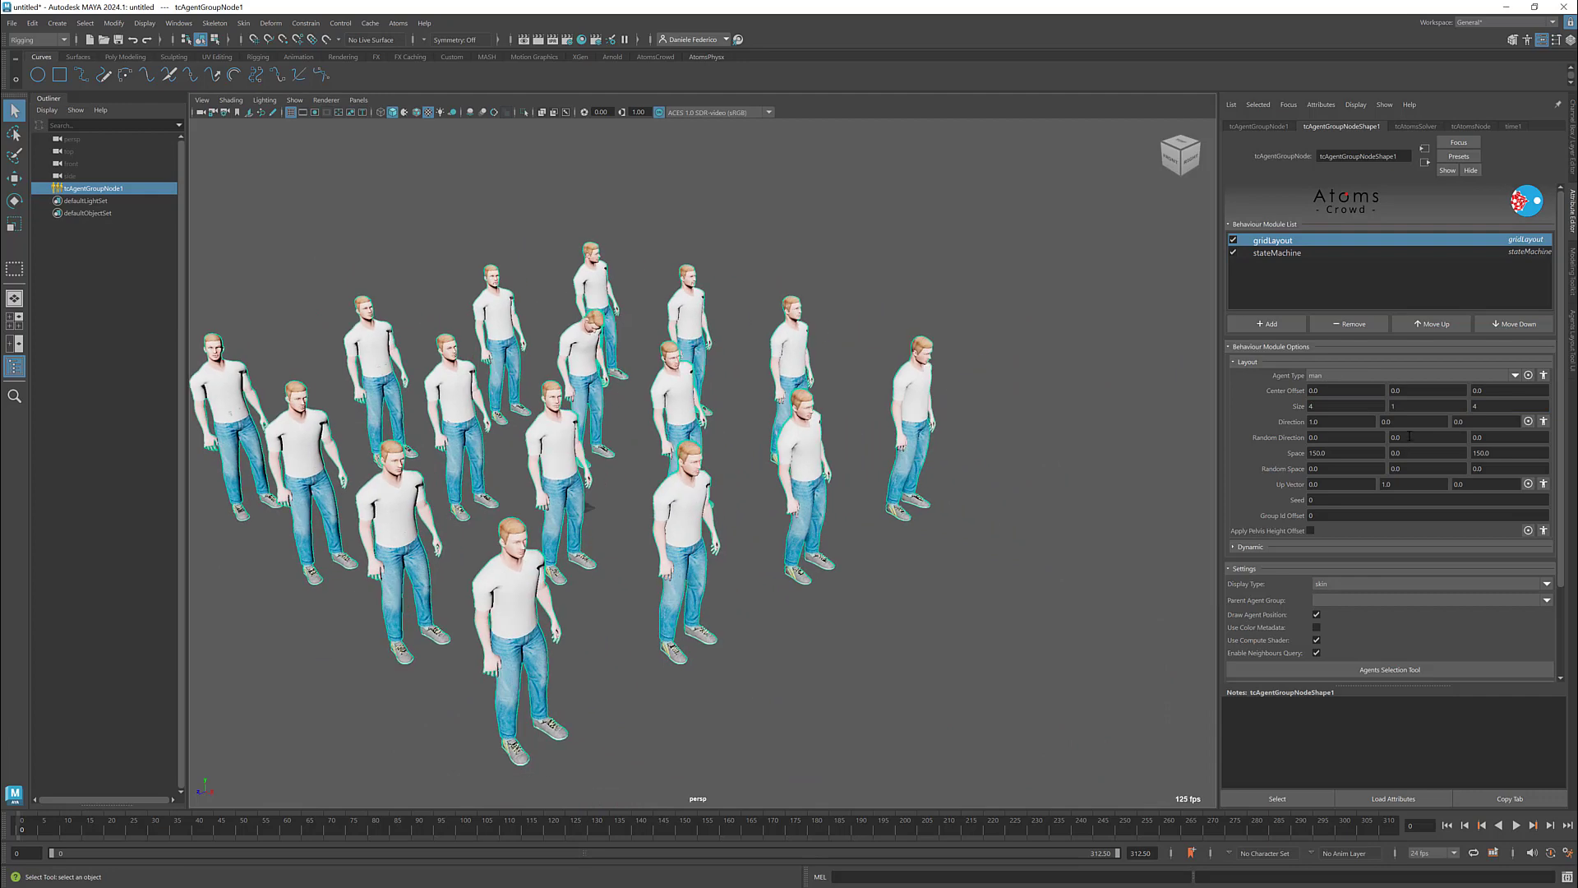
double_click(1335, 453)
type("200")
key("Tab")
key("Tab")
type("200")
key("Return")
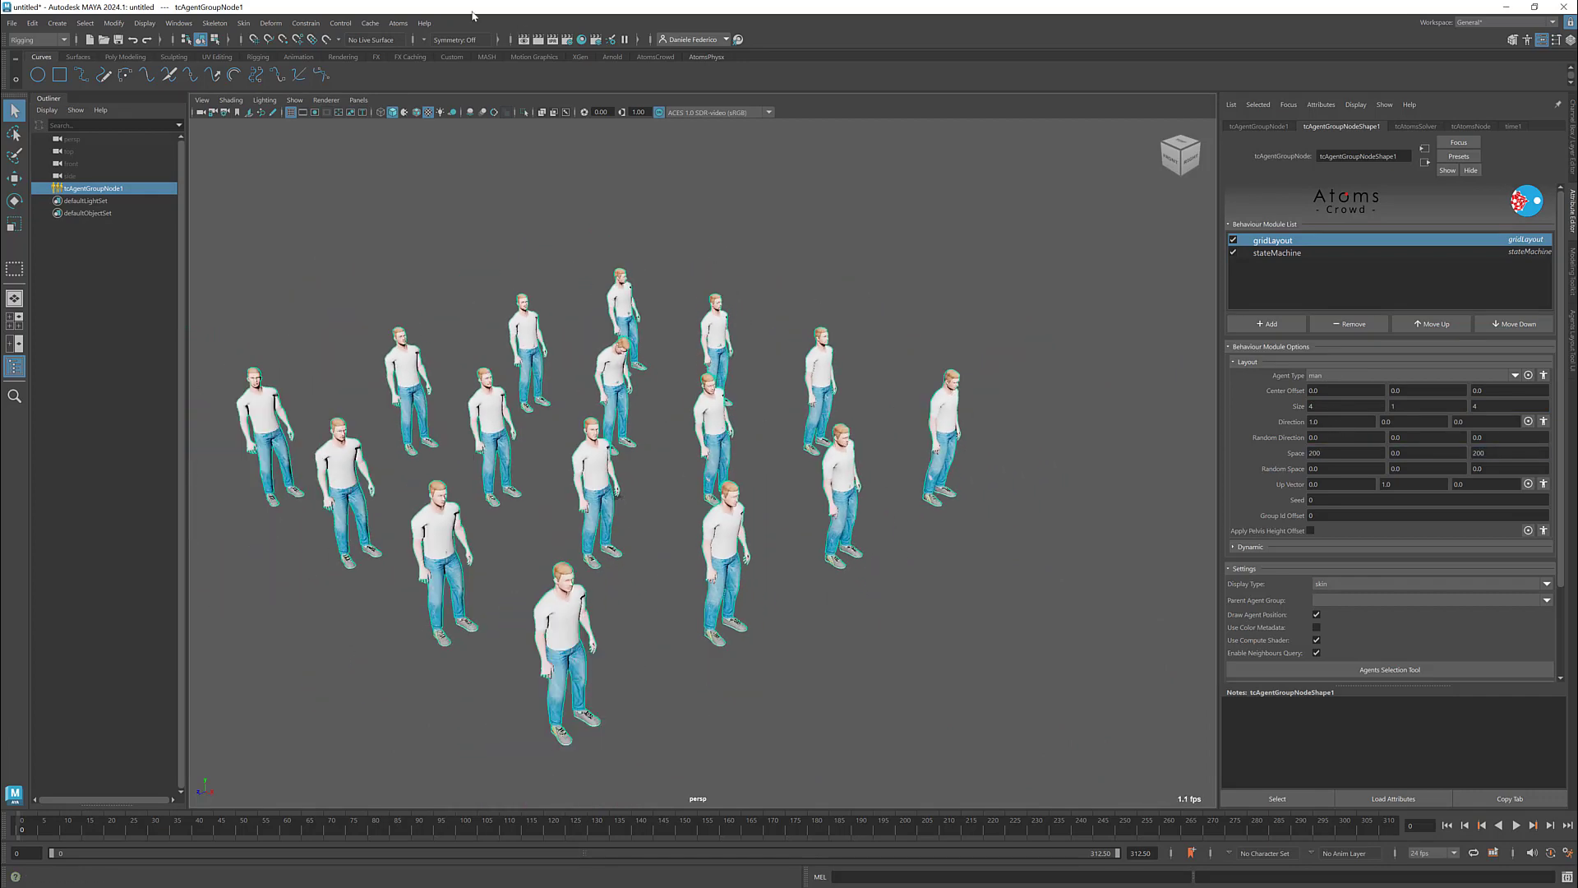
Set the State Machine of the man agent type to manStadiumStateMachine
left_click(397, 23)
left_click(427, 198)
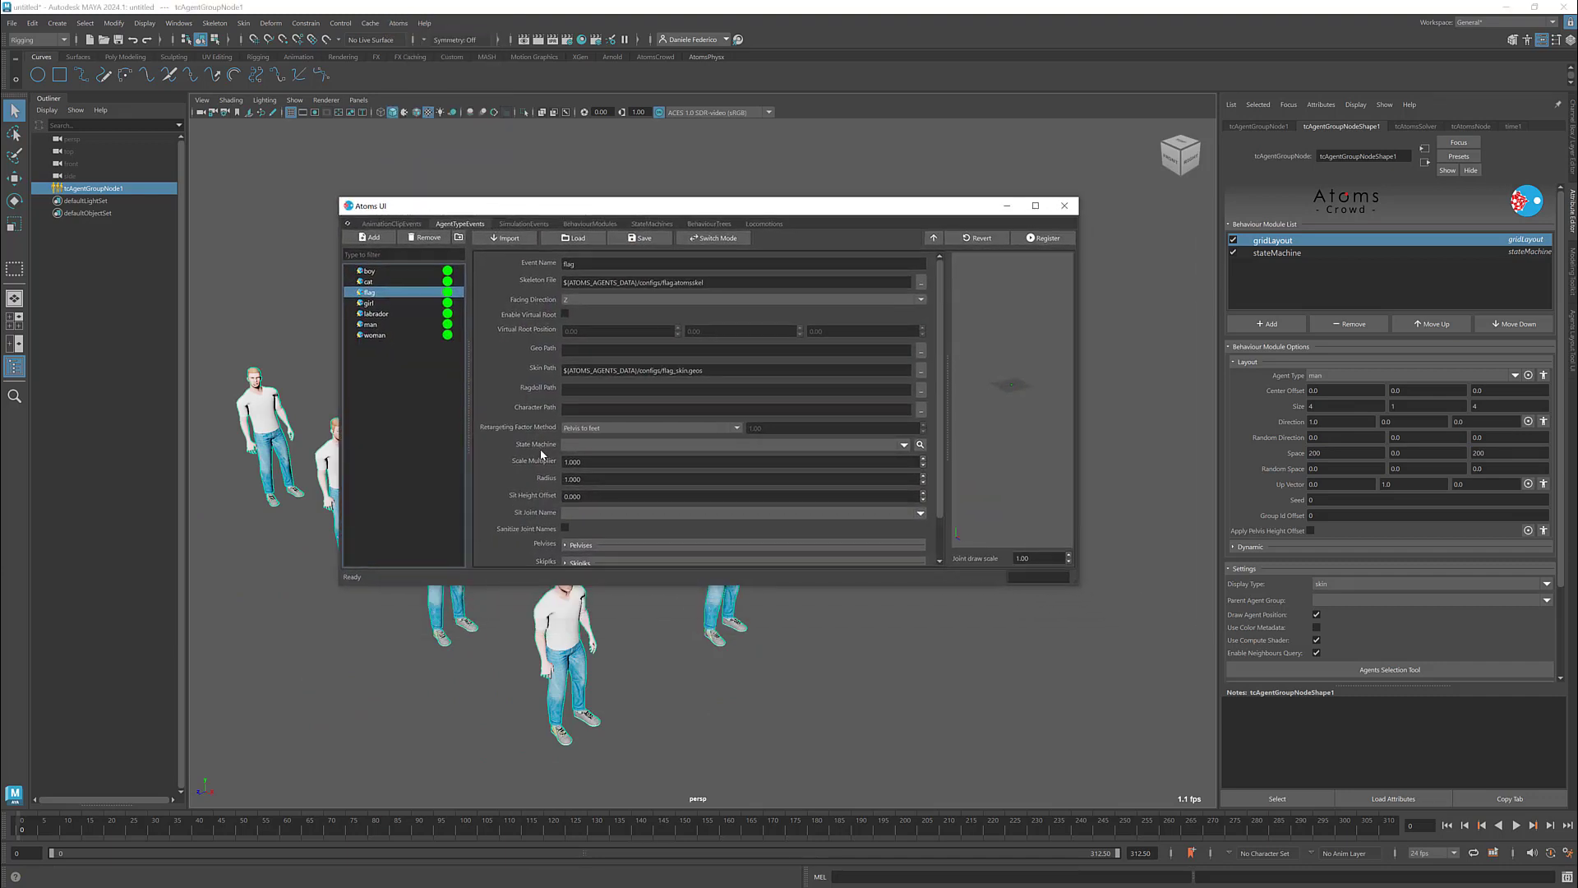
left_click(386, 325)
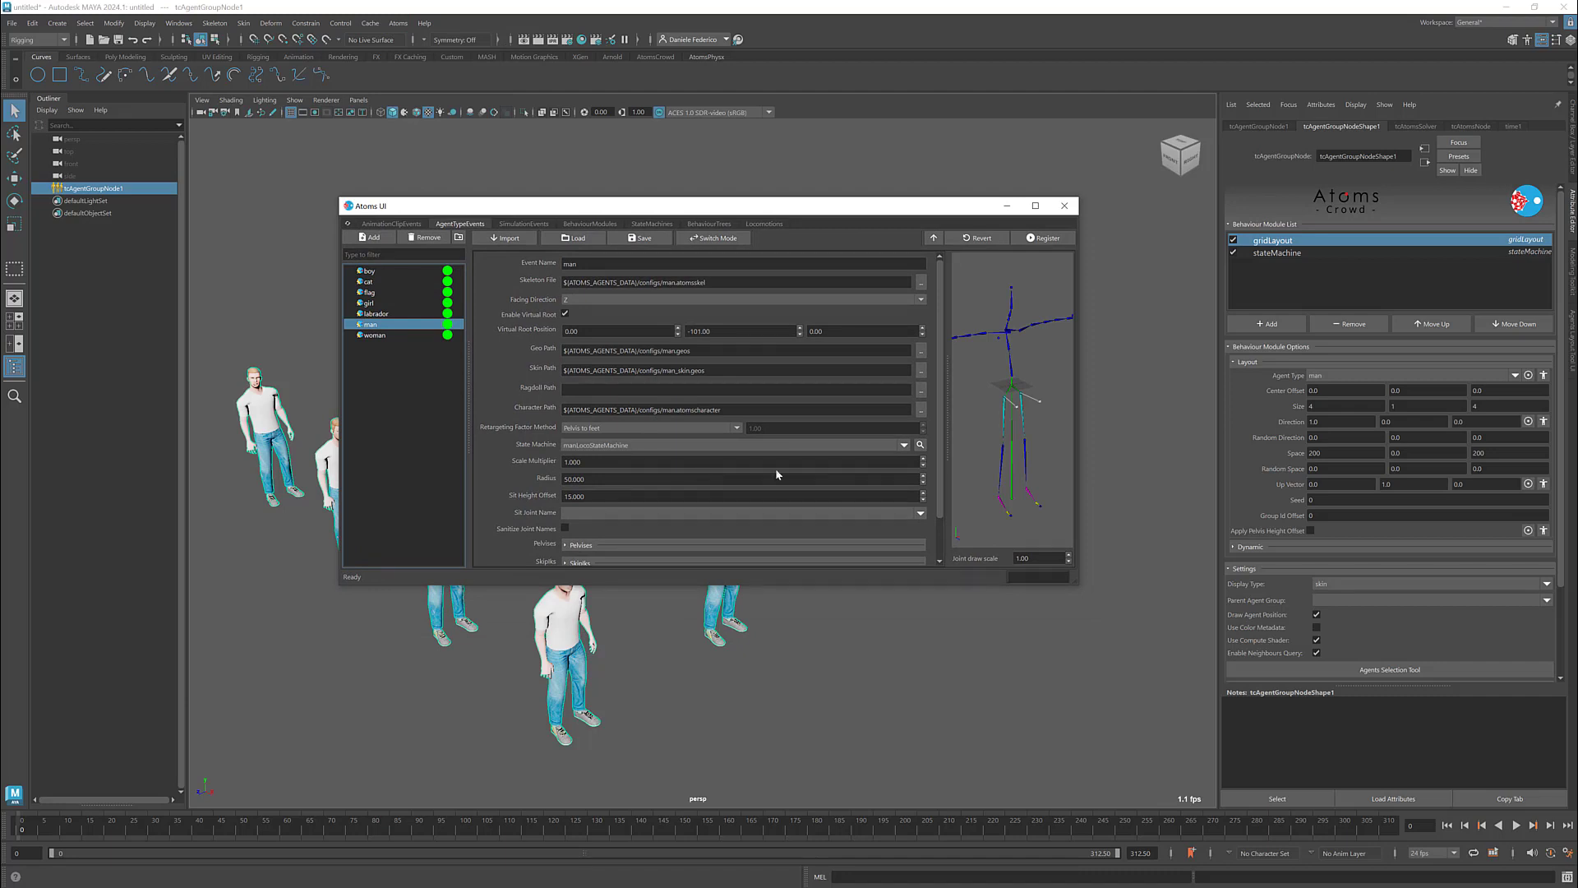
left_click(907, 446)
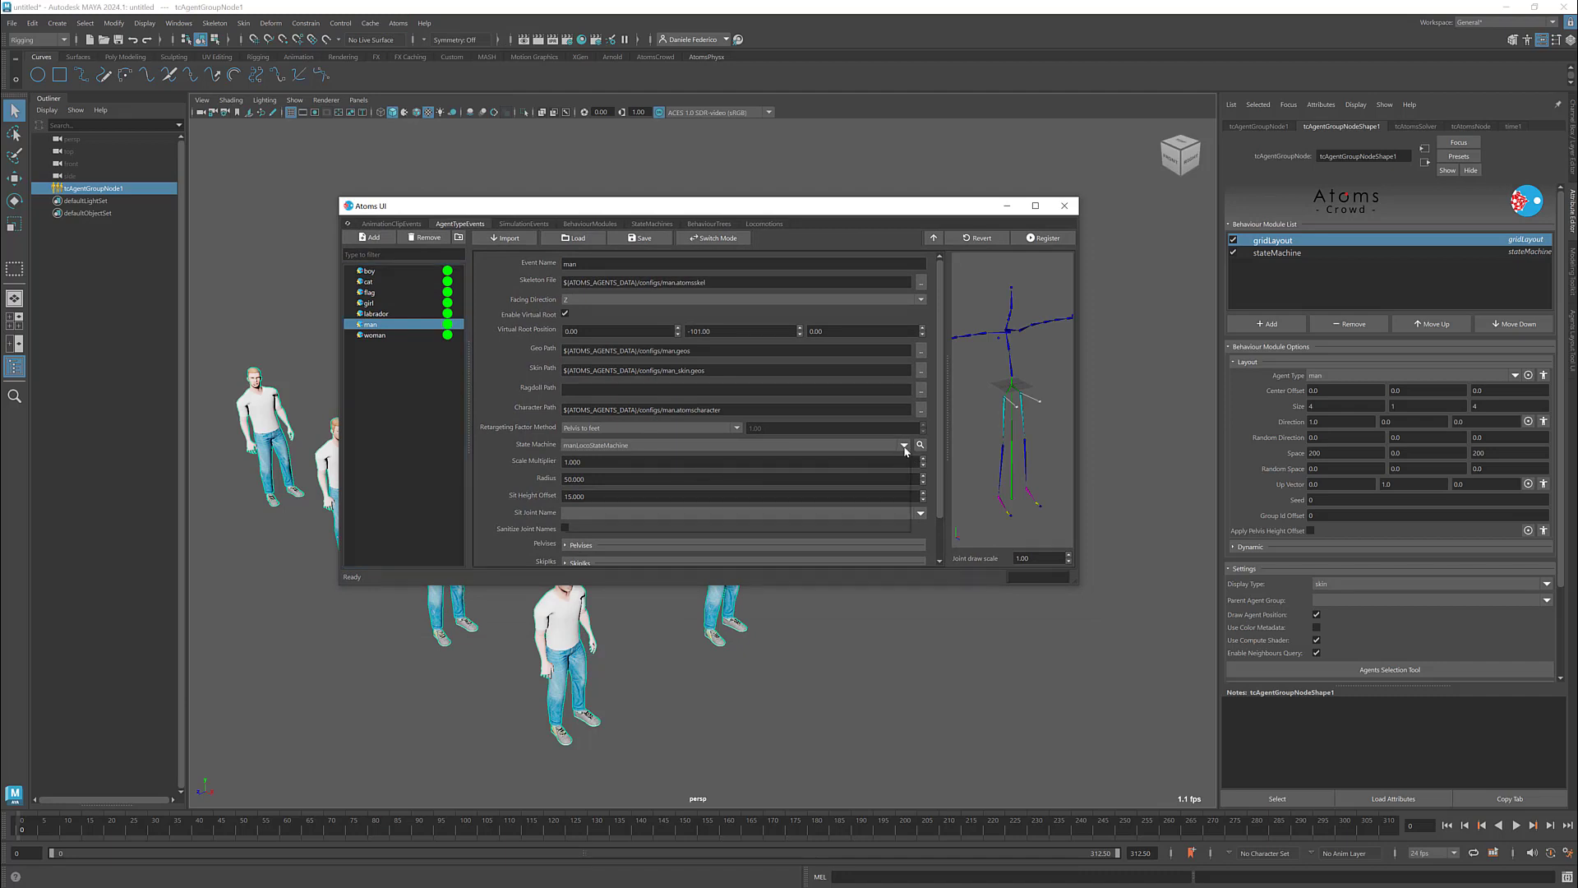
left_click(811, 510)
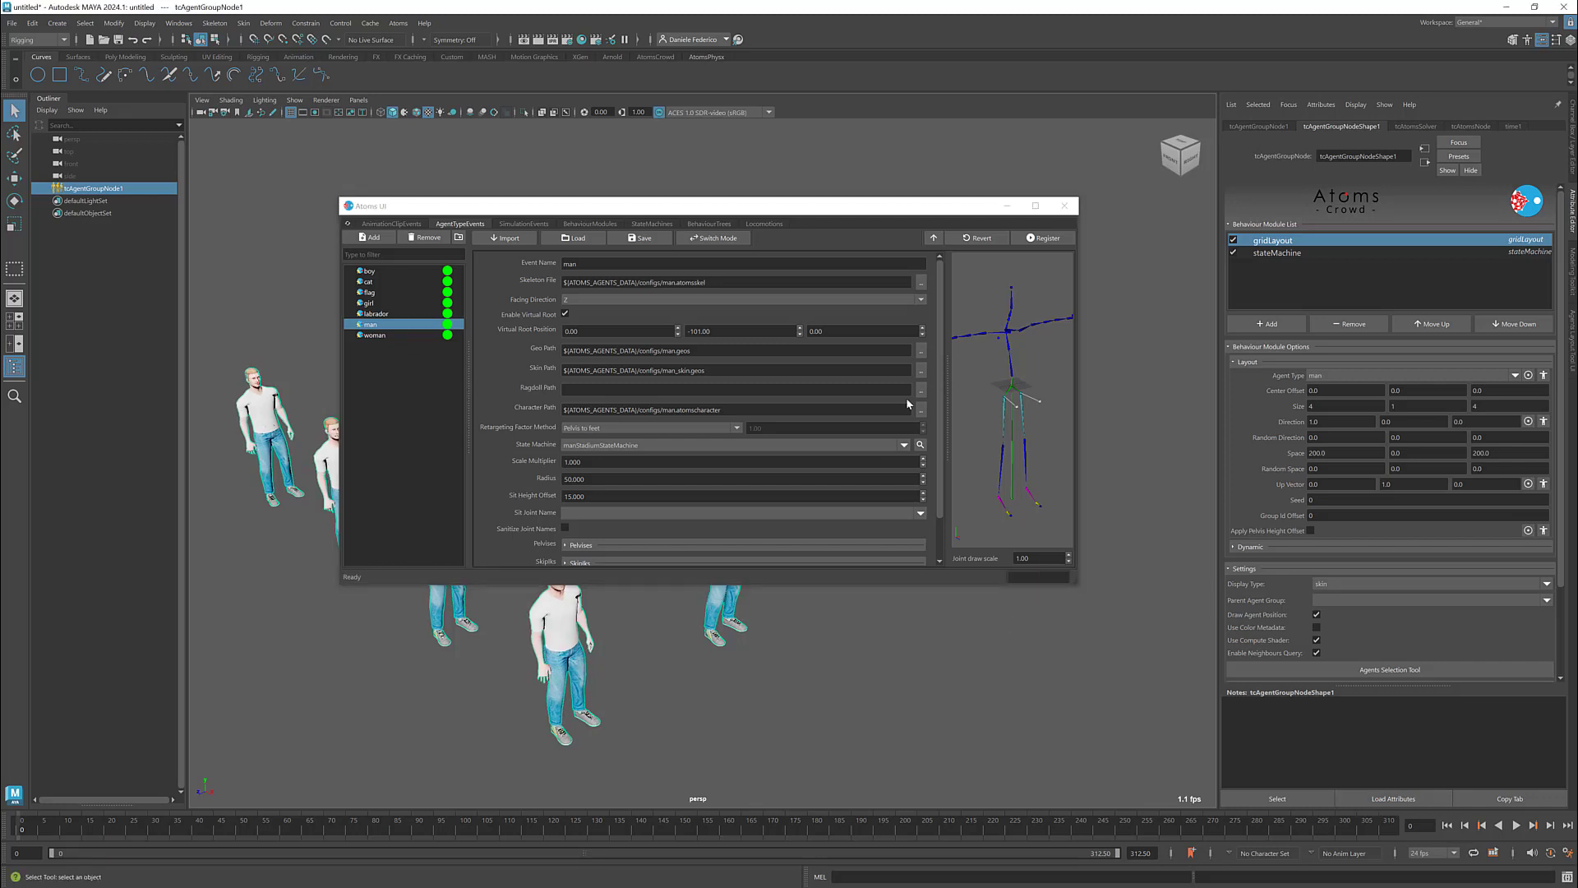
Play the simulation to check the men with the stadium state machine, and return to the start frame
left_click_drag(765, 206, 1222, 69)
left_click(1516, 825)
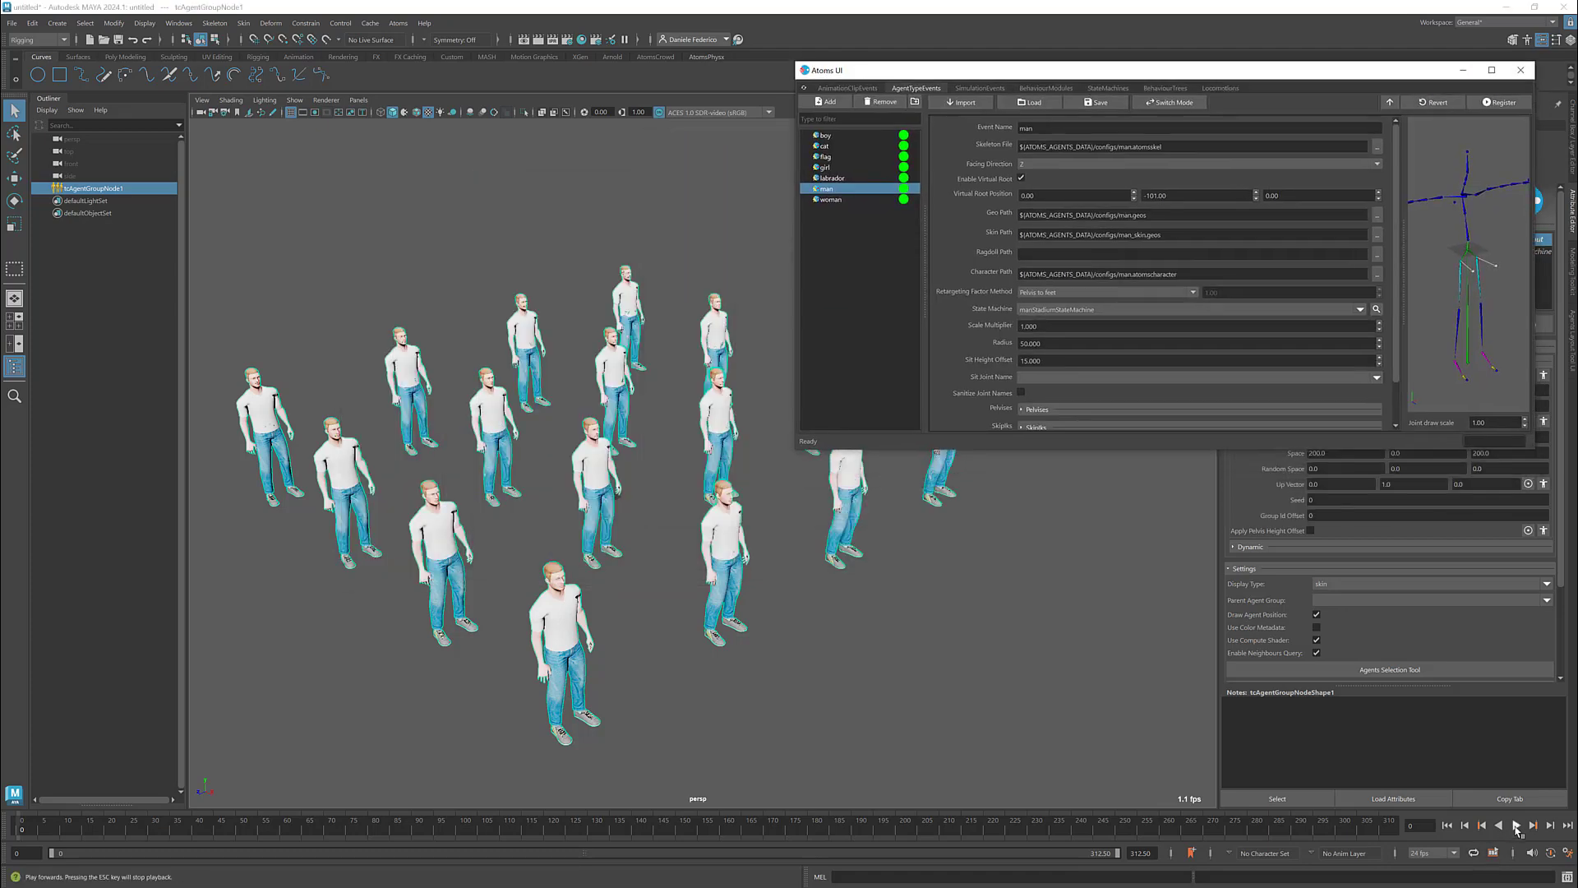
left_click(1516, 825)
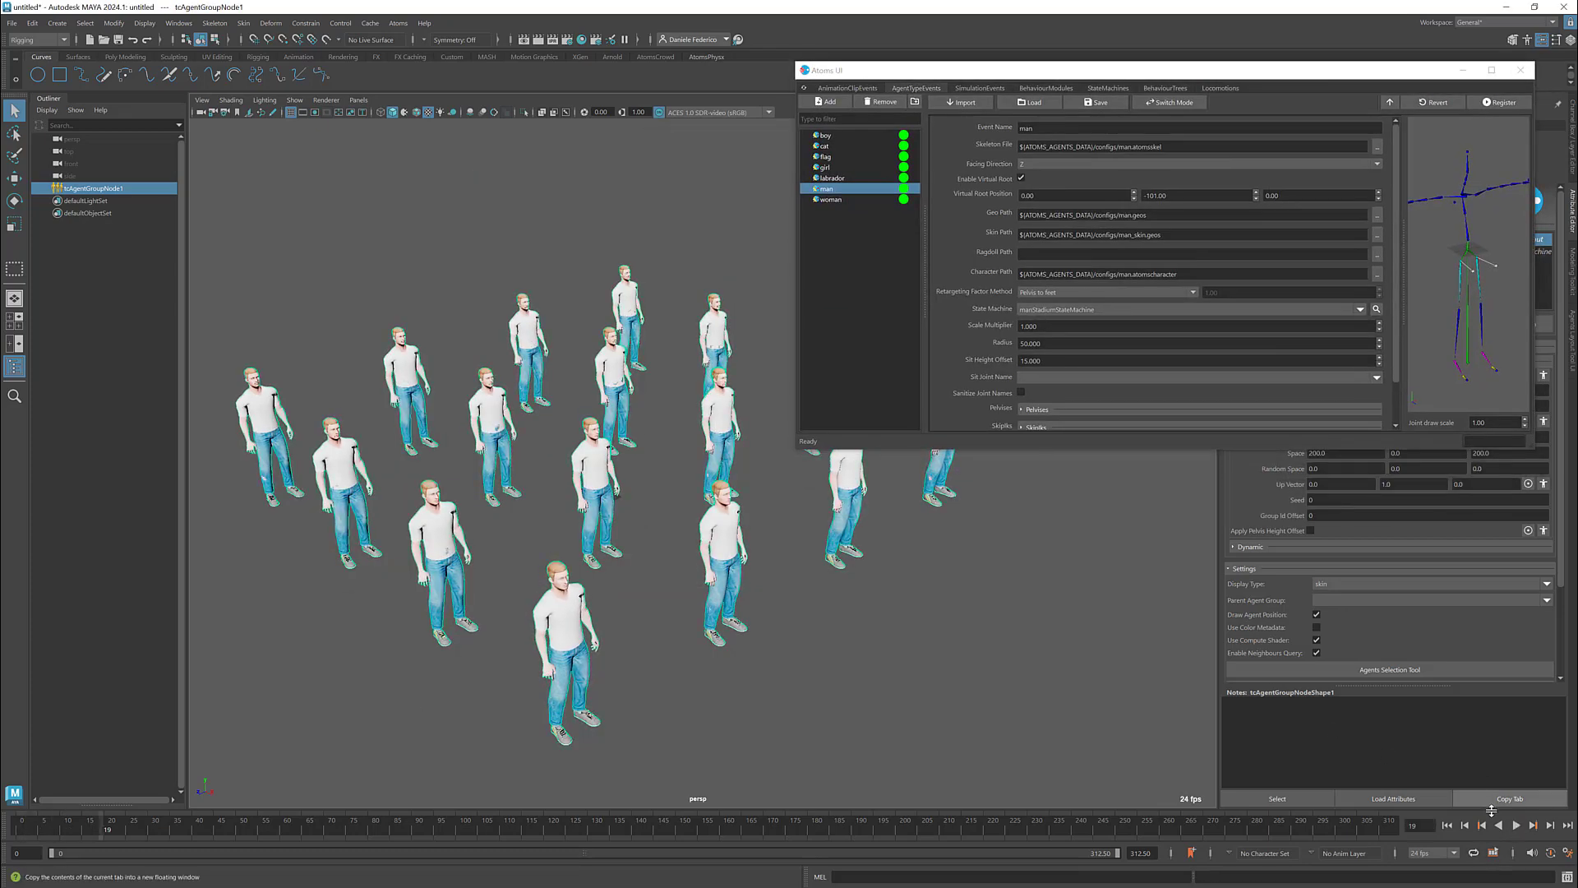
left_click(1447, 825)
Examine the states in the manStadiumStateMachine graph, including their ids and the SwingFlag state
left_click_drag(1142, 69, 699, 131)
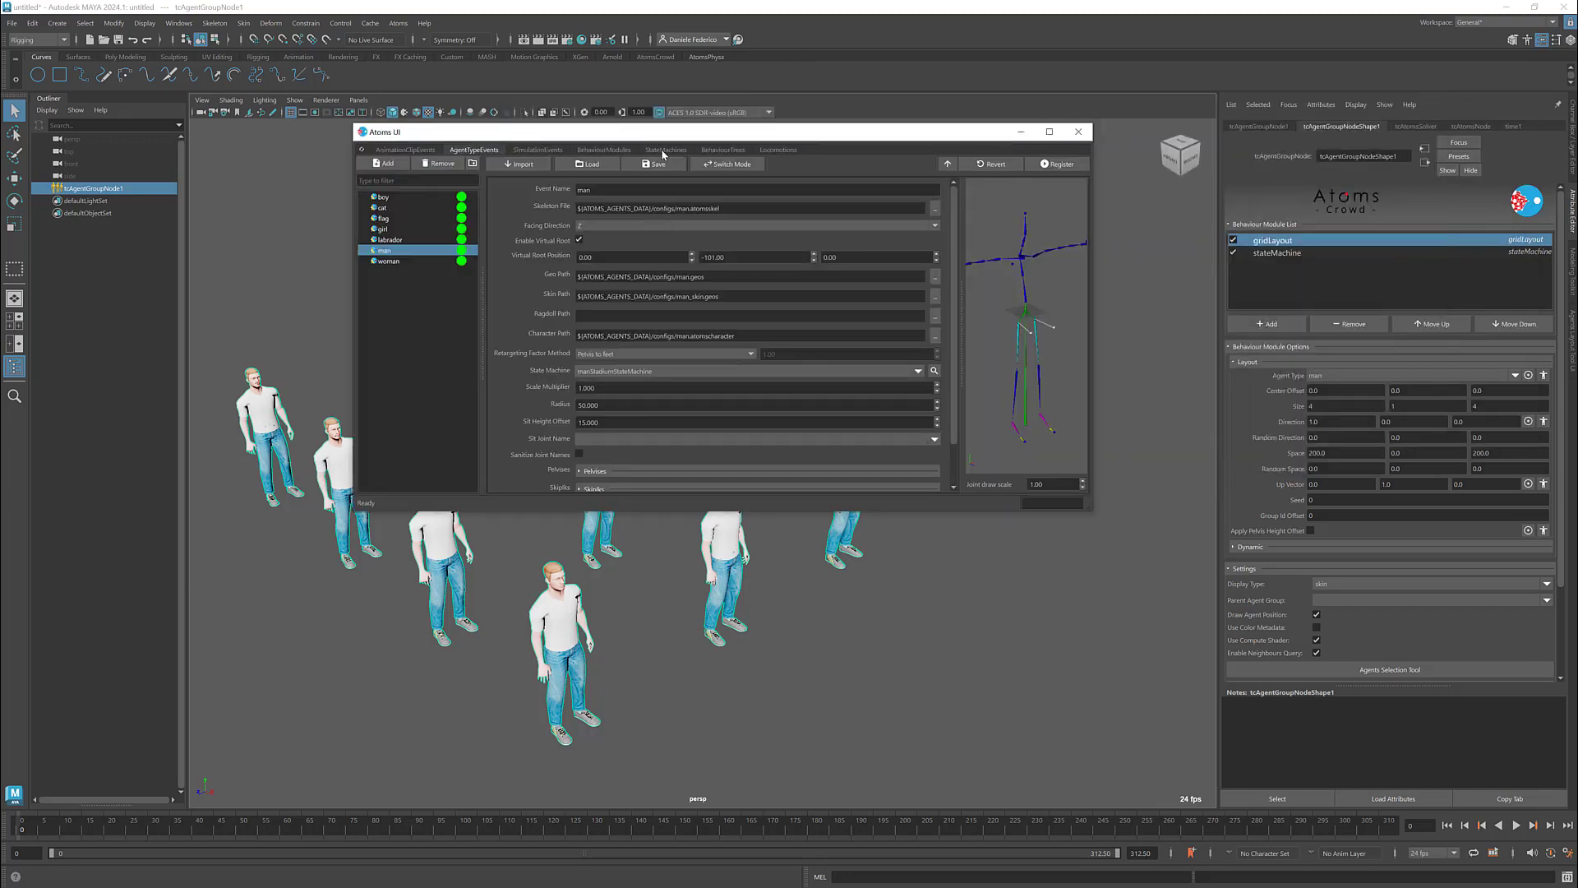
left_click(664, 149)
left_click(415, 243)
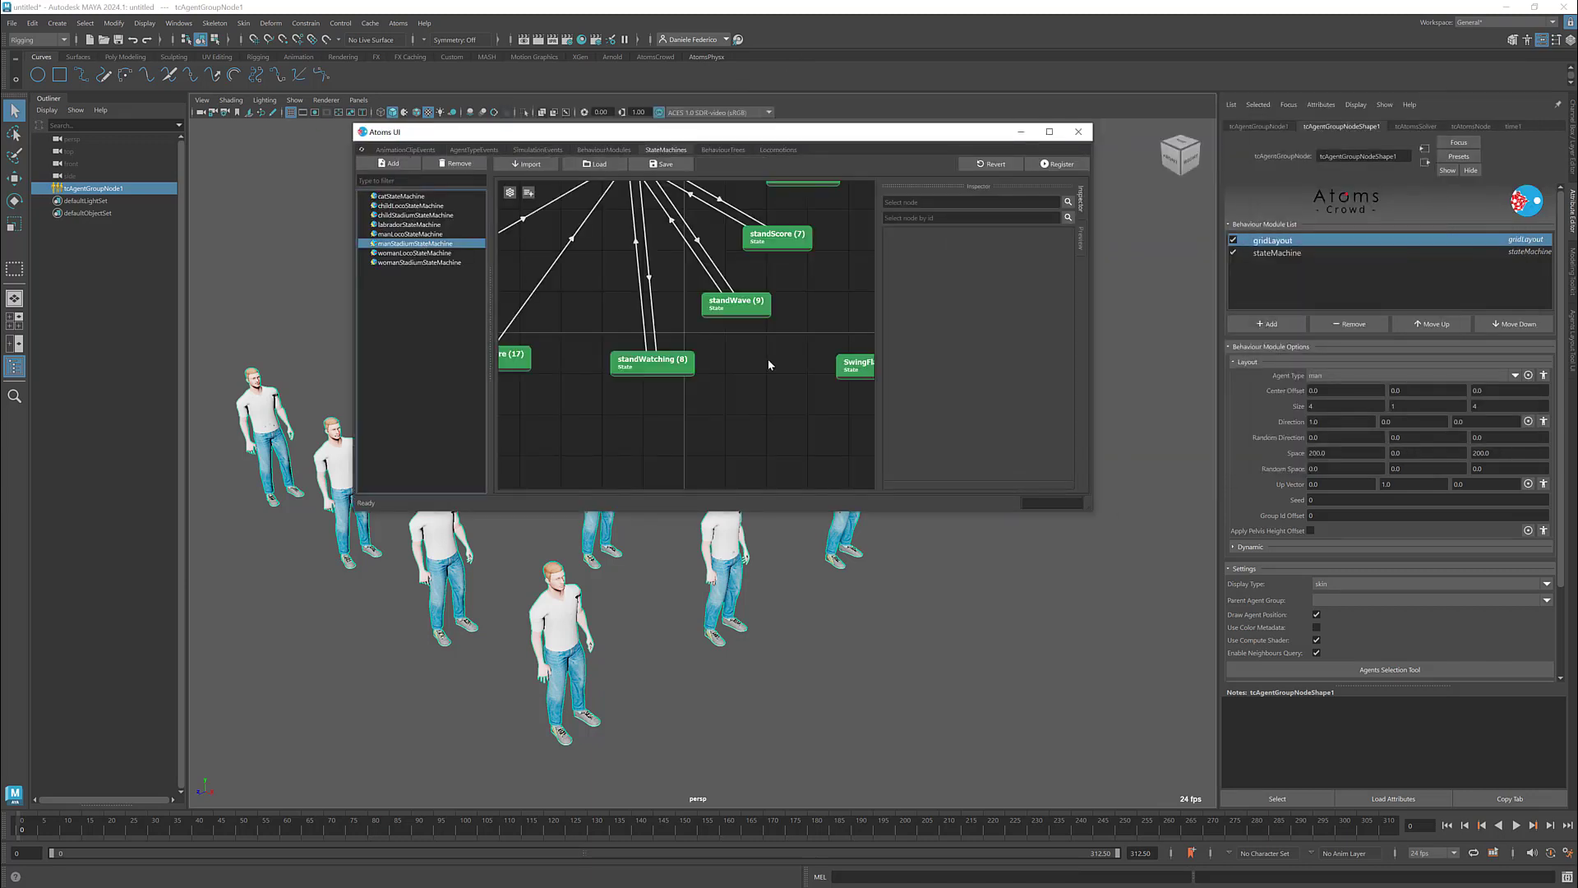
scroll(768, 358, "down", 3)
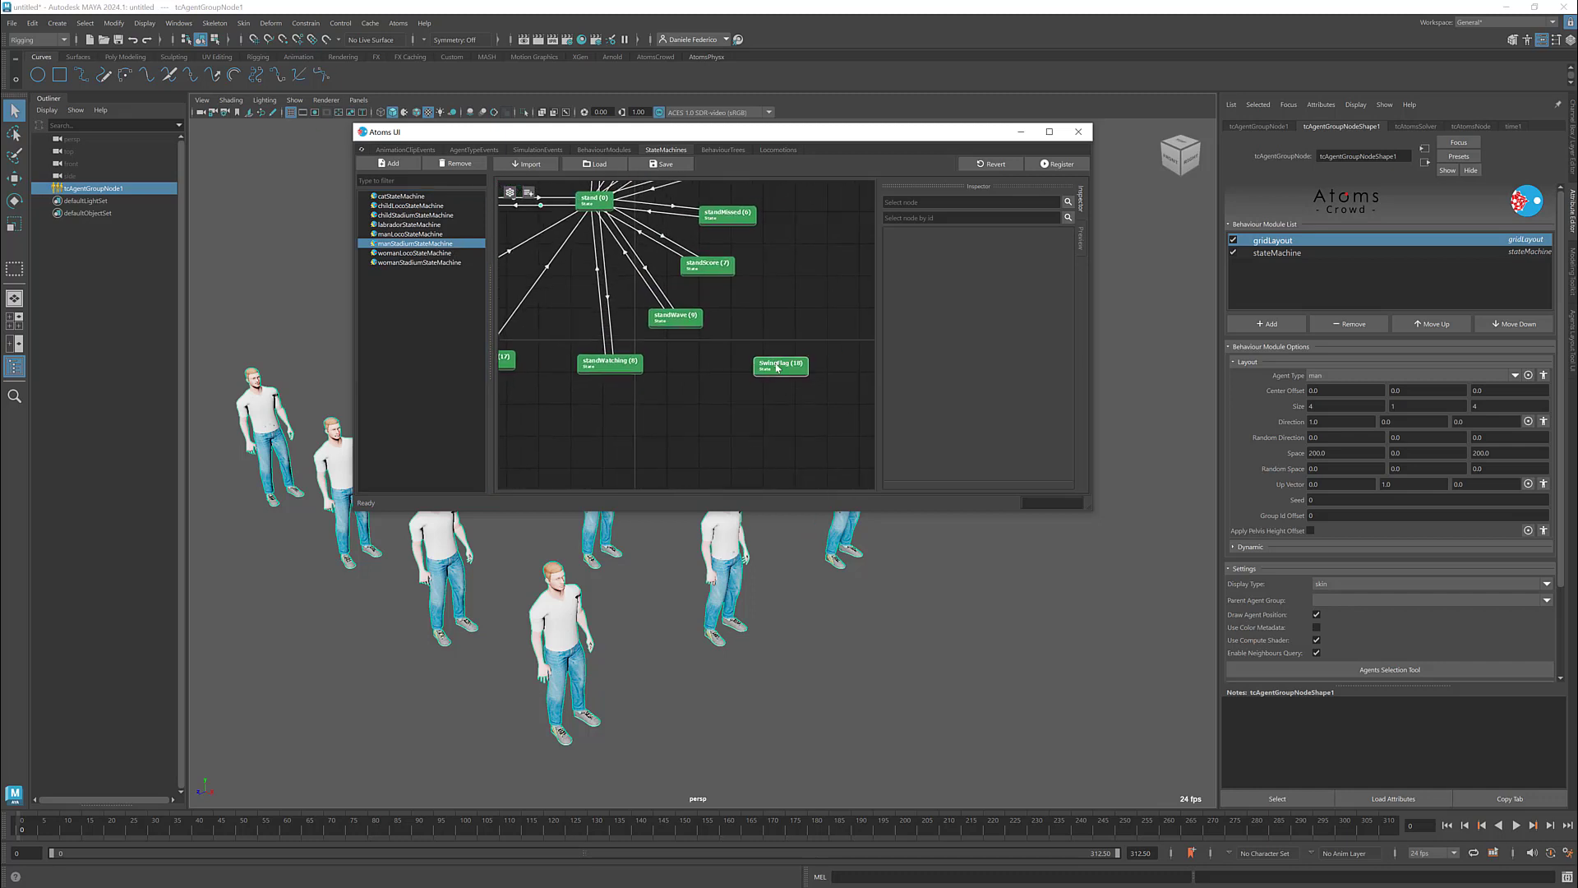
middle_click_drag(789, 282, 806, 338)
scroll(822, 316, "down", 1)
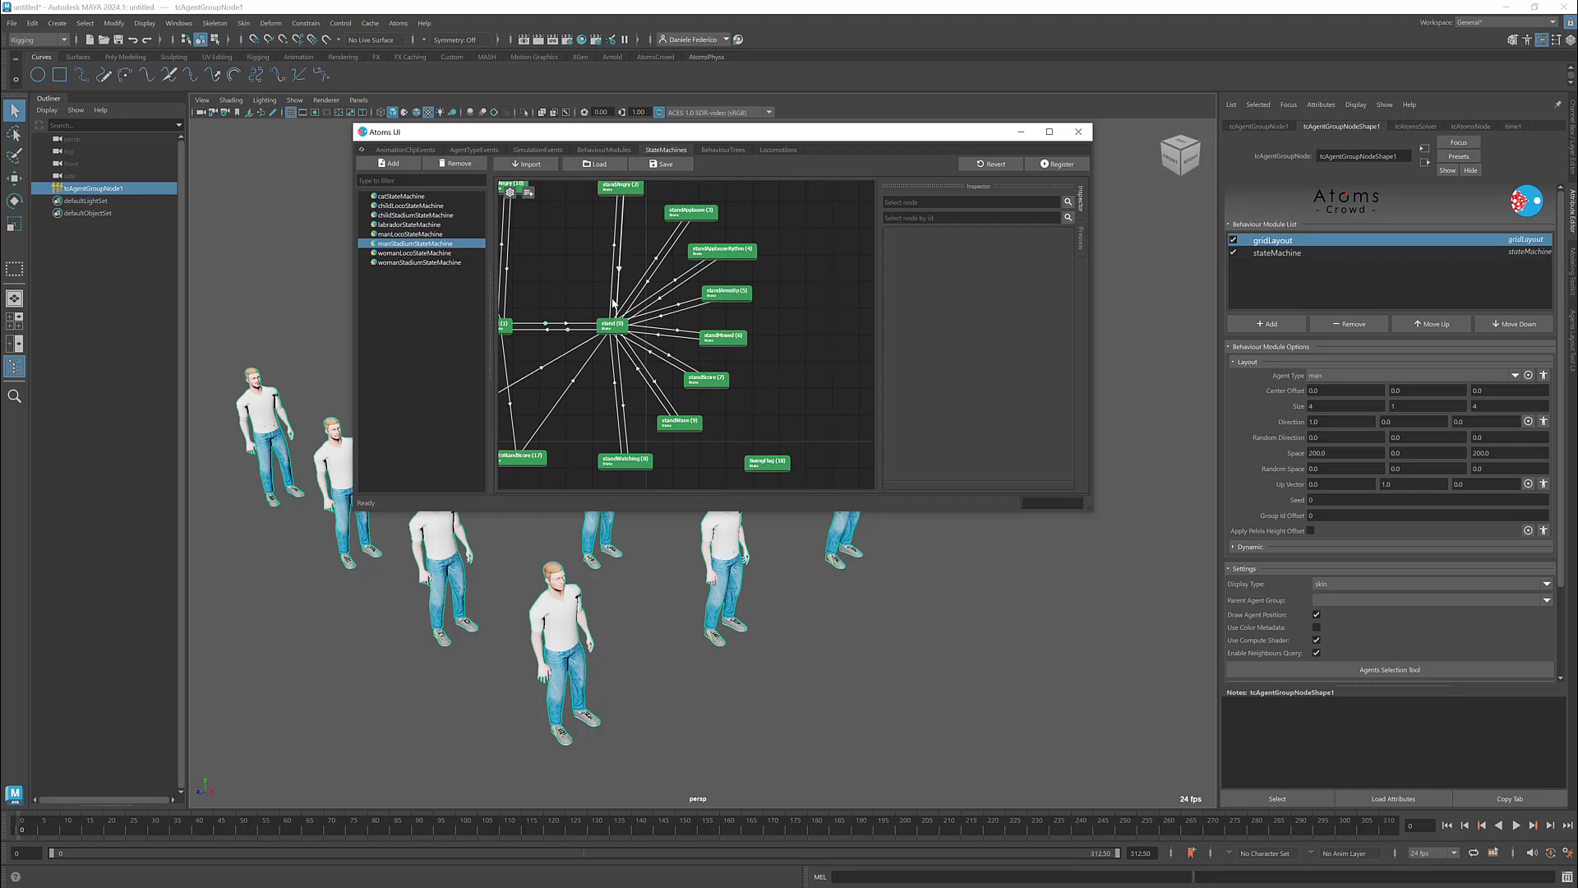
Switch the stateMachine module's State option to a list of values, with 0 and 2 as its first two entries
left_click_drag(723, 133, 794, 95)
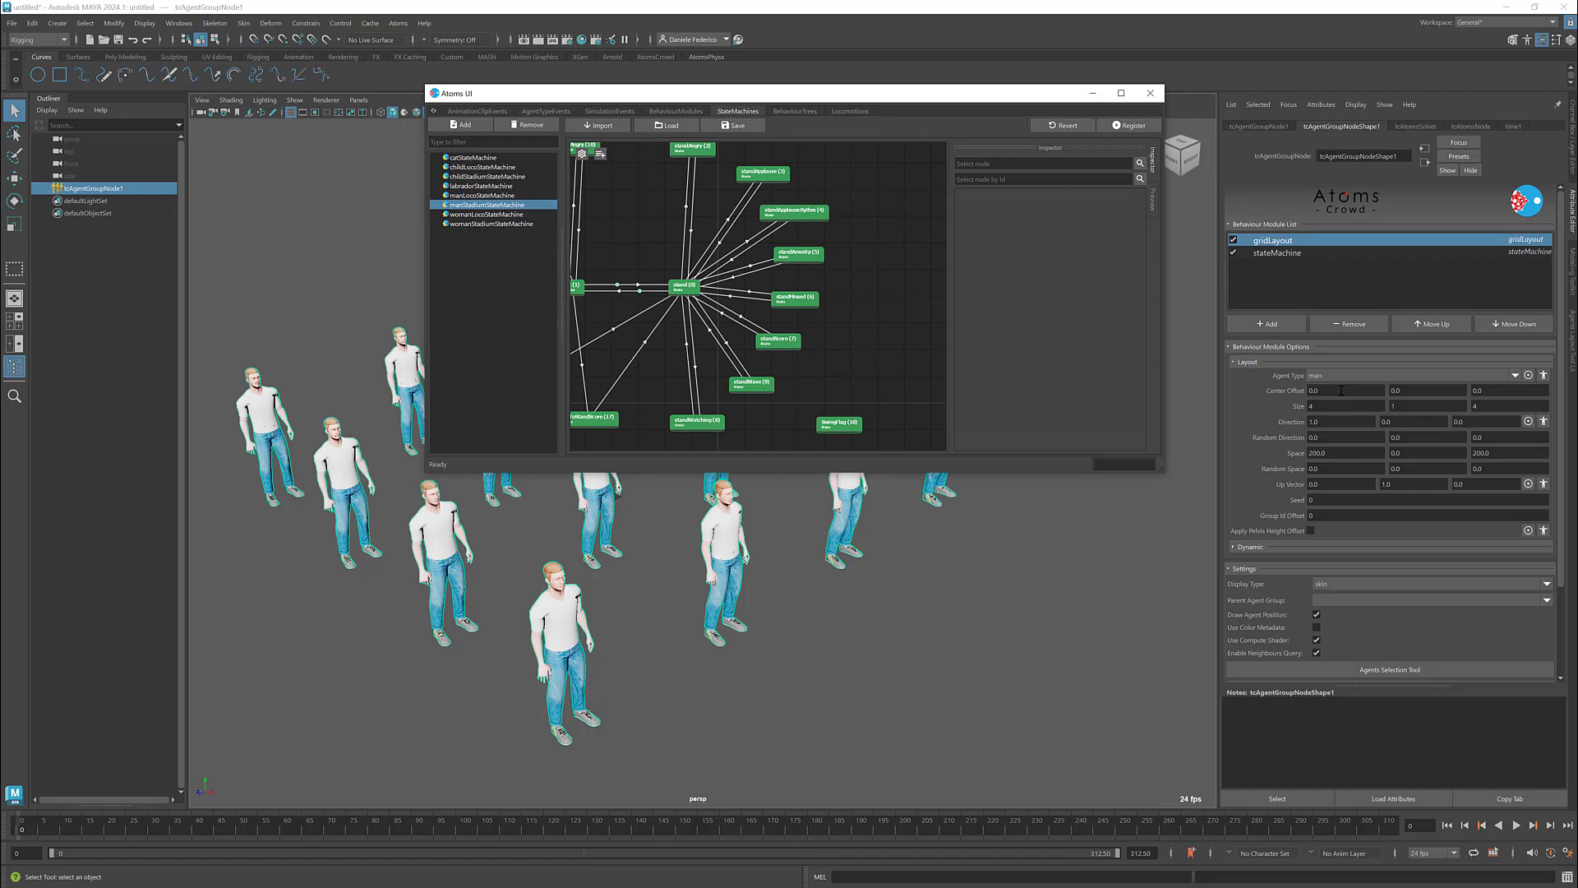
left_click(1306, 261)
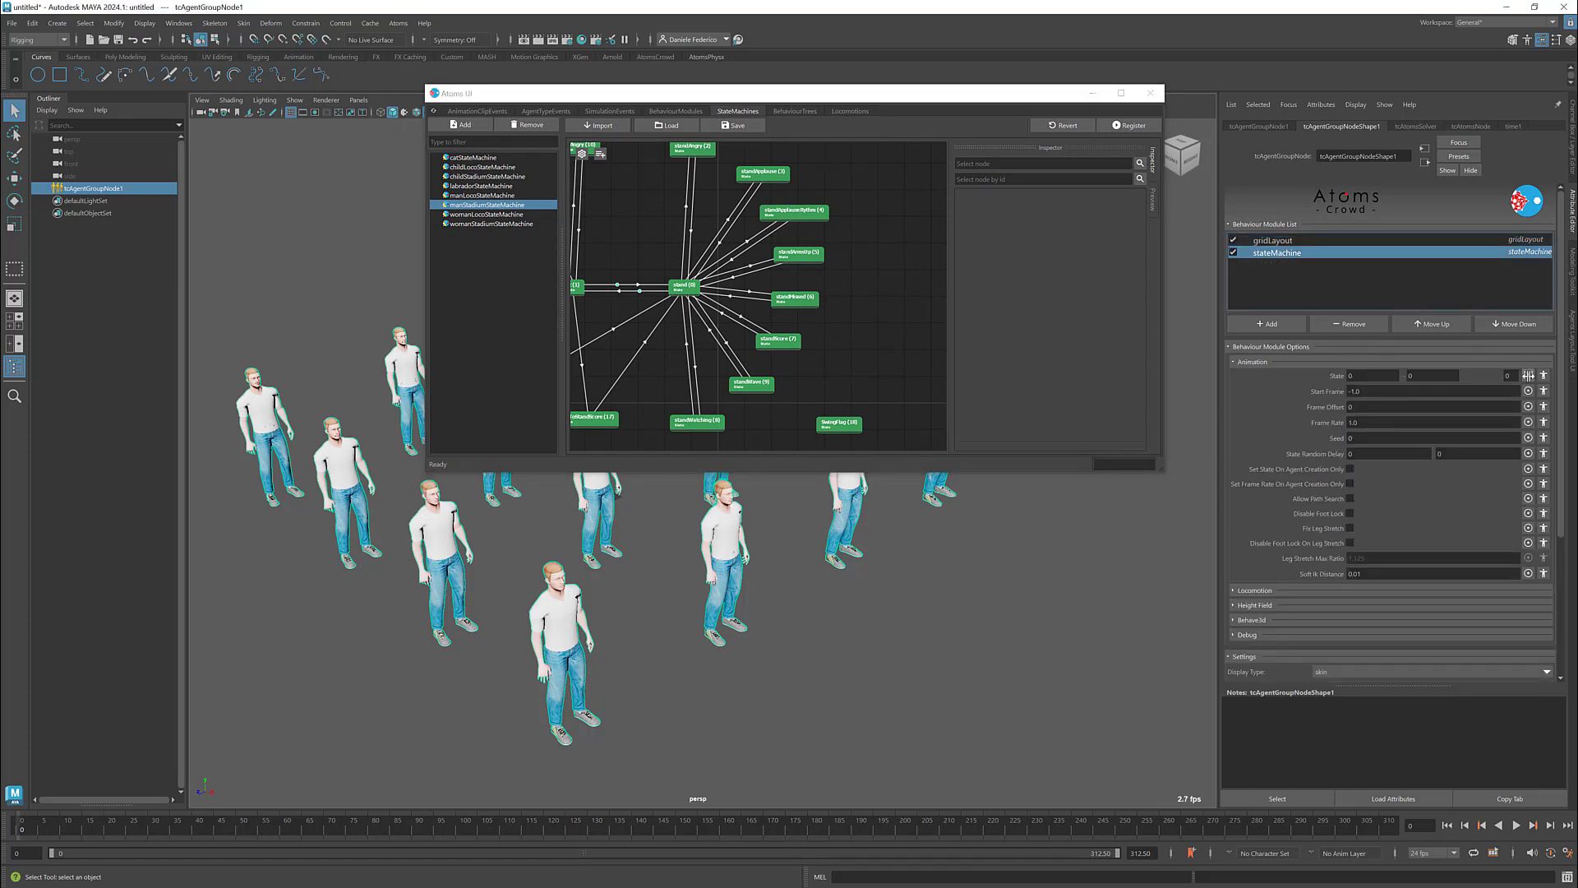
left_click(1527, 375)
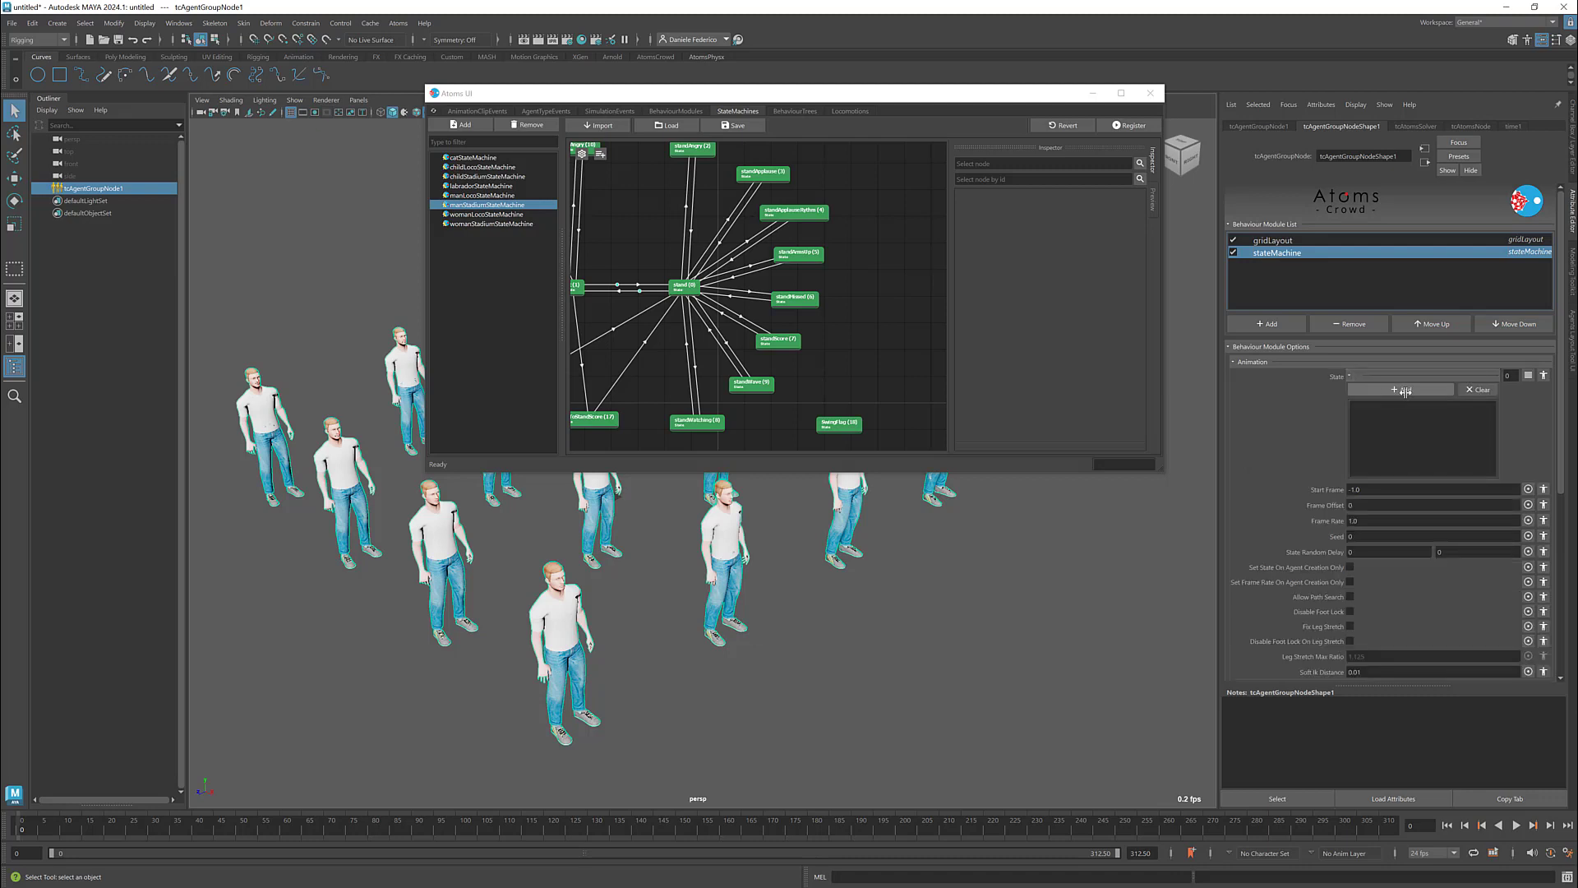
left_click(1404, 390)
left_click(1403, 390)
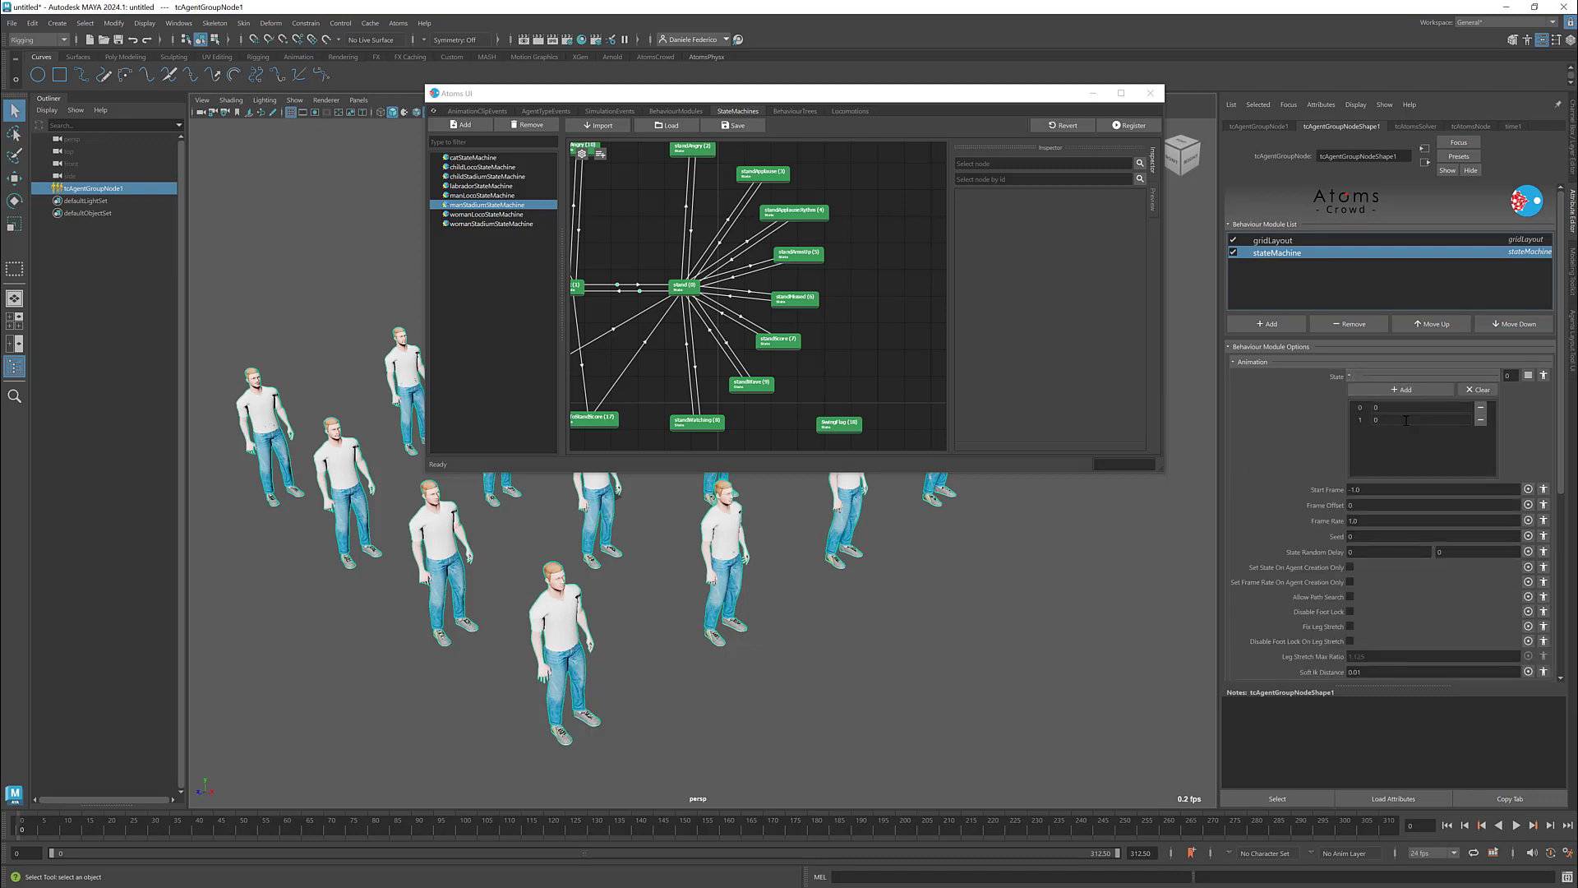
double_click(1405, 419)
type("2")
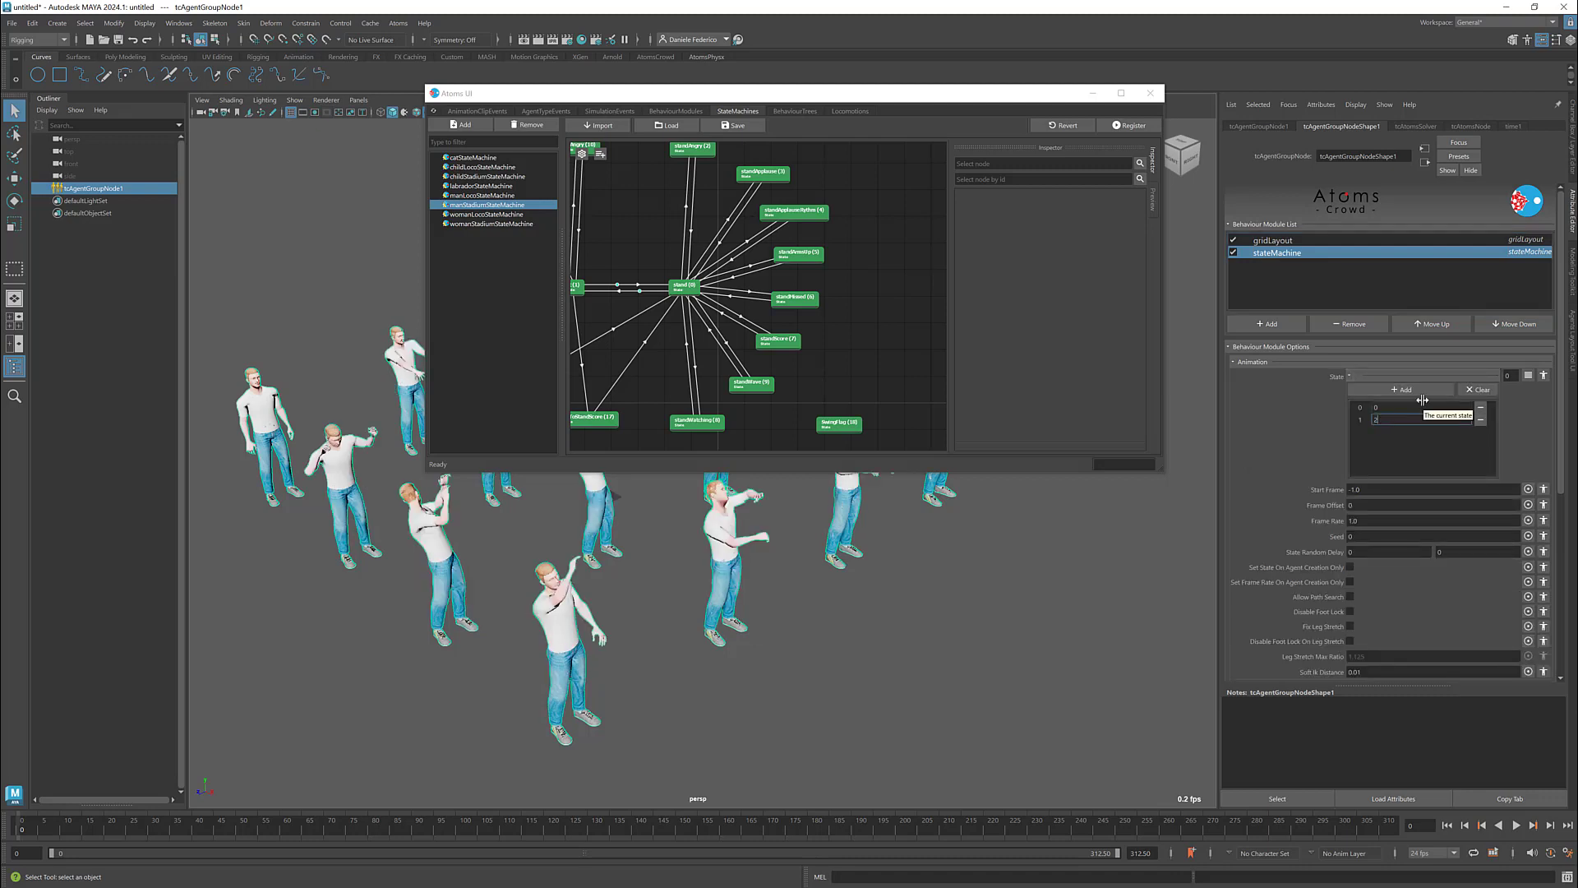
Add a third entry to the stateMachine's State list, and check the men's poses in the viewport
left_click(1404, 390)
double_click(1401, 433)
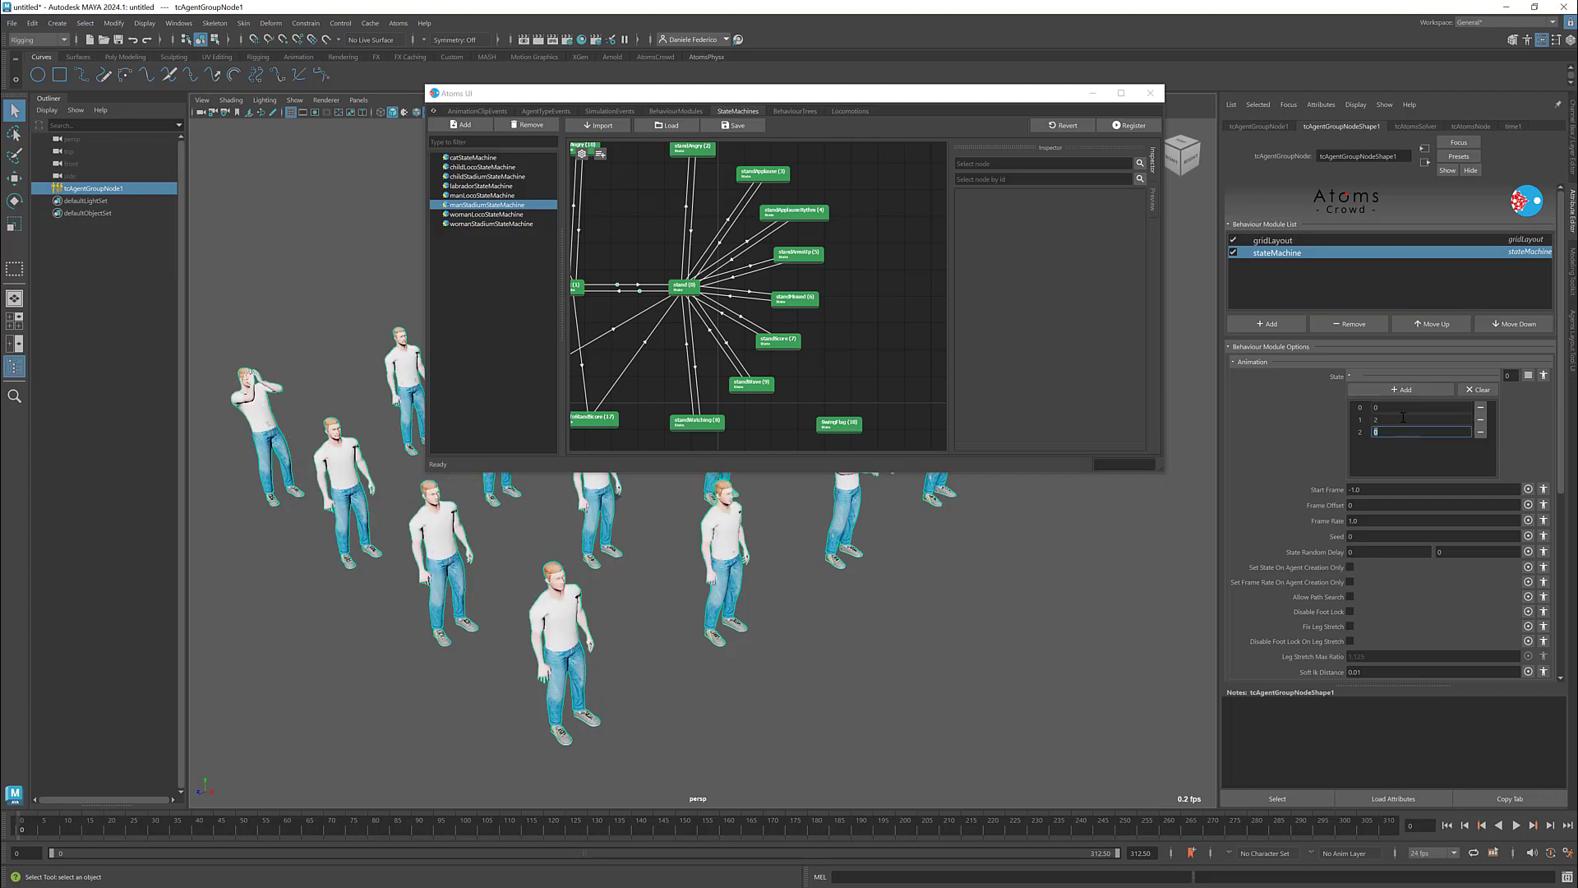
left_click_drag(1044, 94, 1383, 61)
right_click_drag(840, 540, 740, 526, "alt")
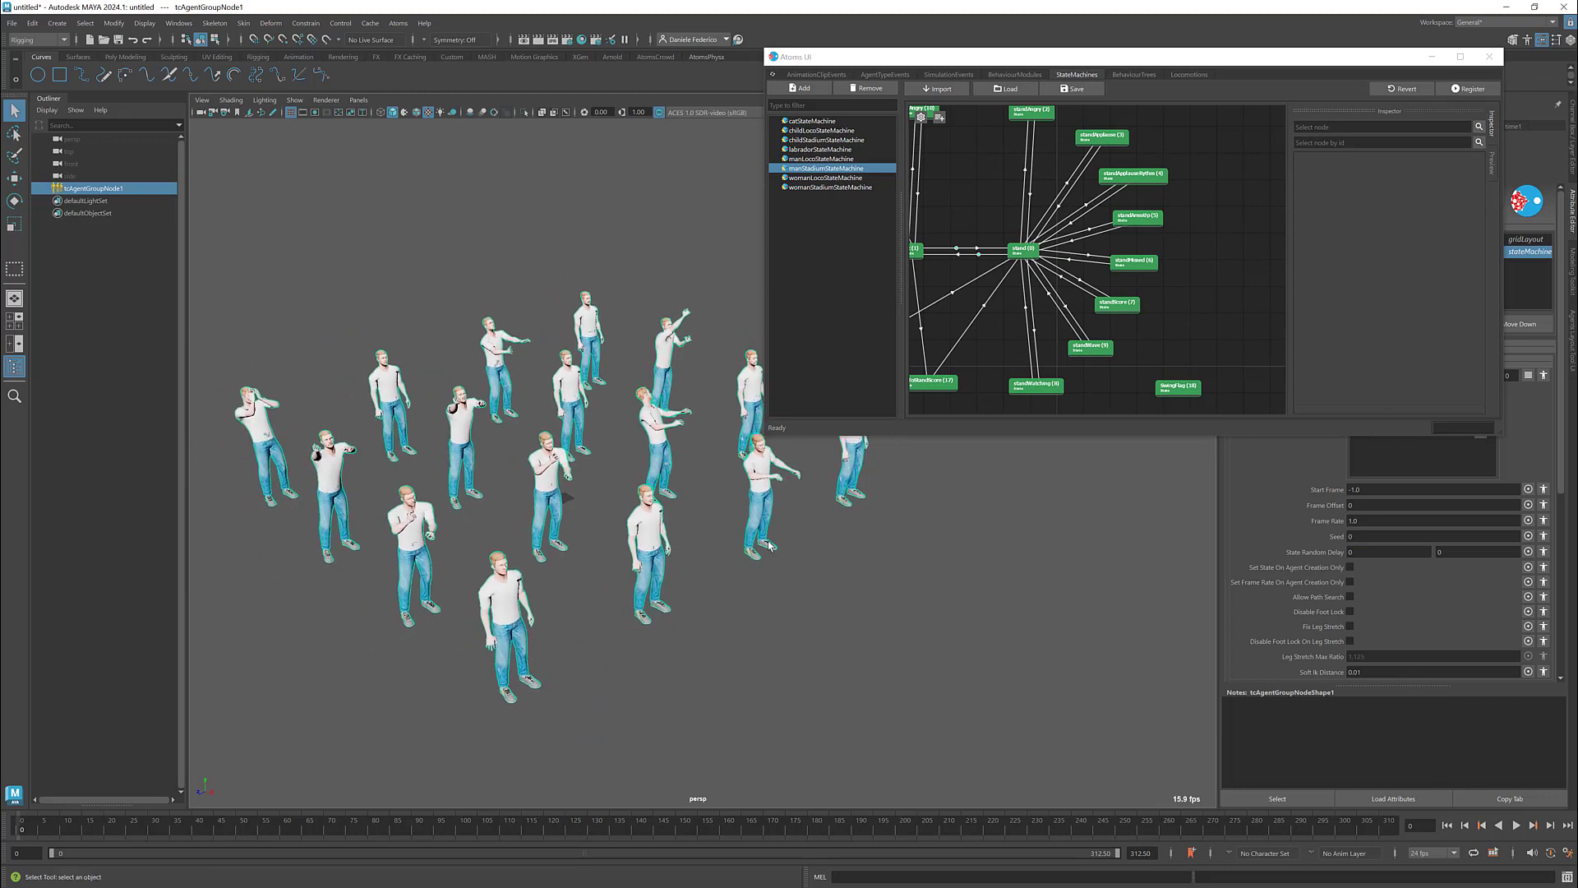
middle_click_drag(332, 485, 300, 497, "alt")
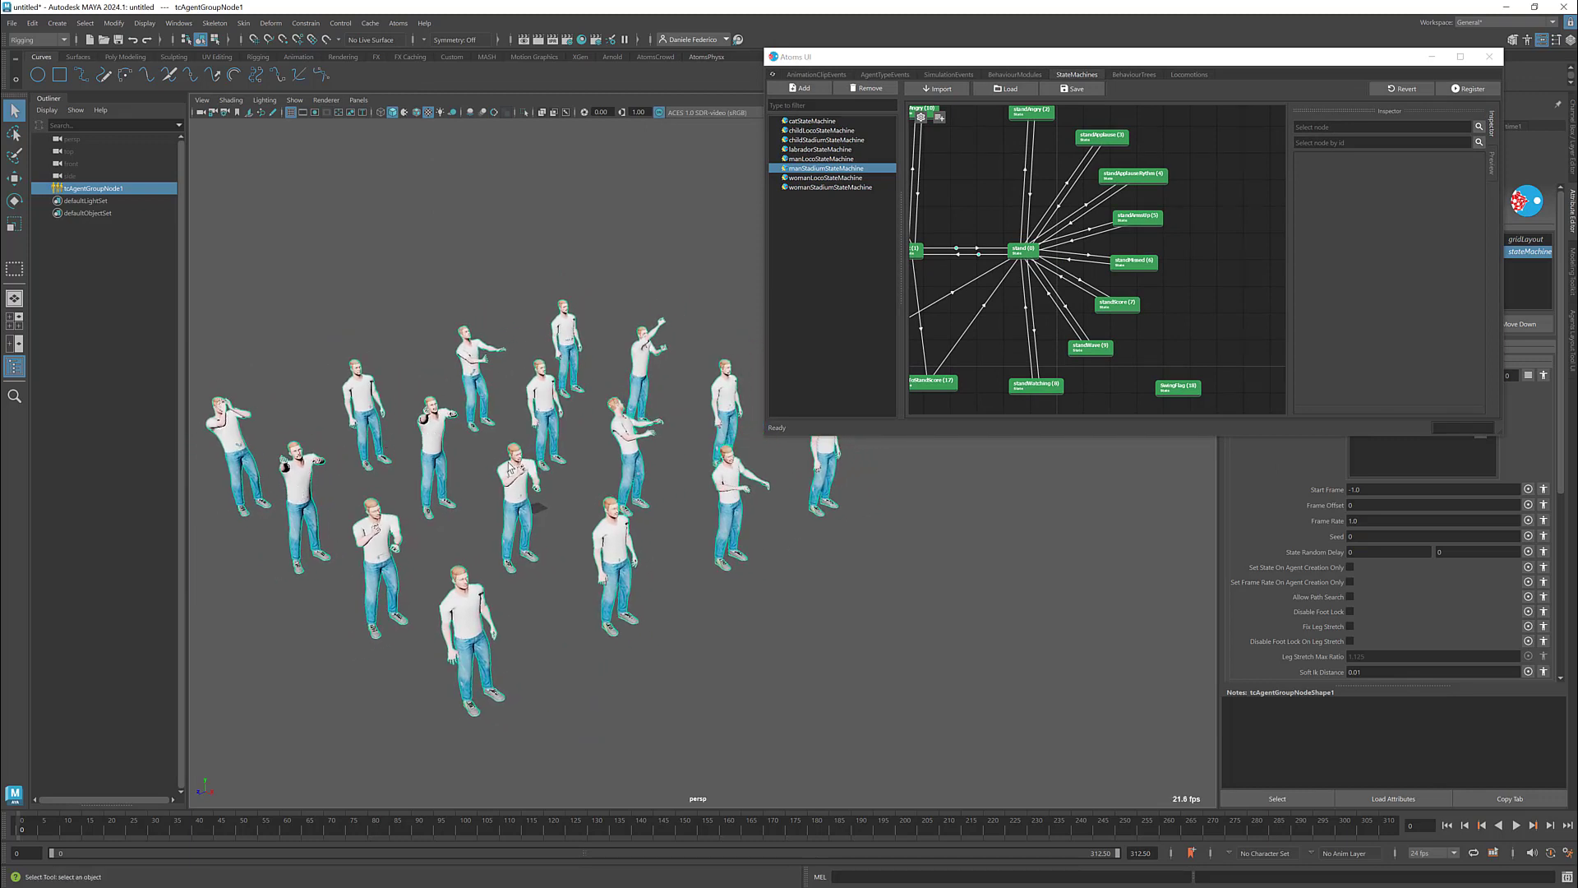
Play the simulation to check the men's stadium animations, and close the Atoms UI window
mouse_move(680, 428)
middle_mouse_down("alt")
mouse_move(600, 429)
mouse_move(665, 424)
middle_mouse_up("alt")
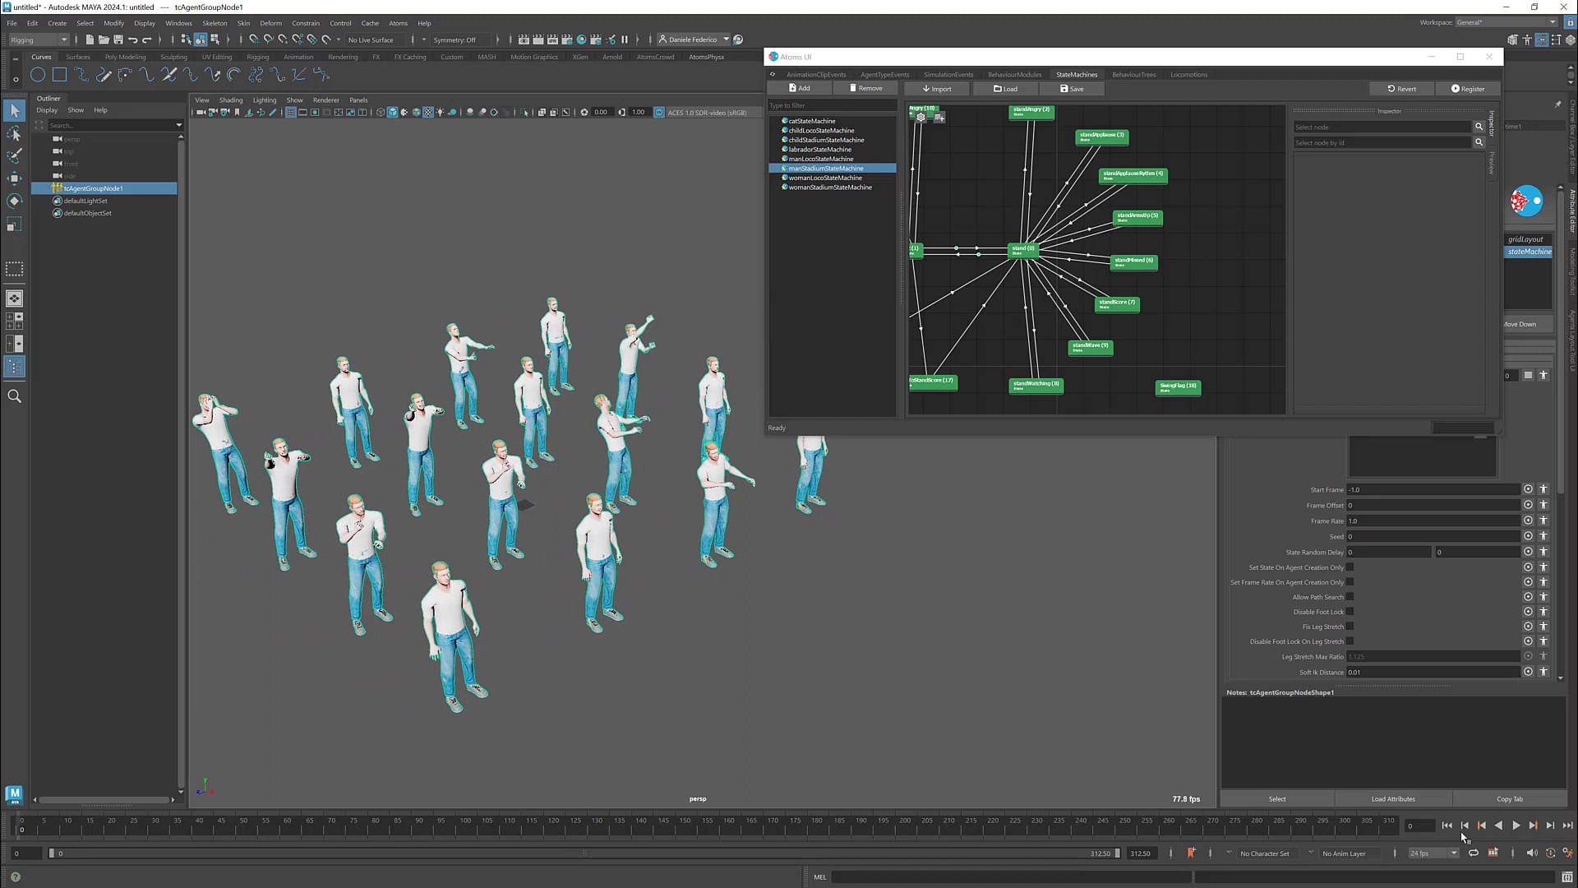
left_click(1518, 826)
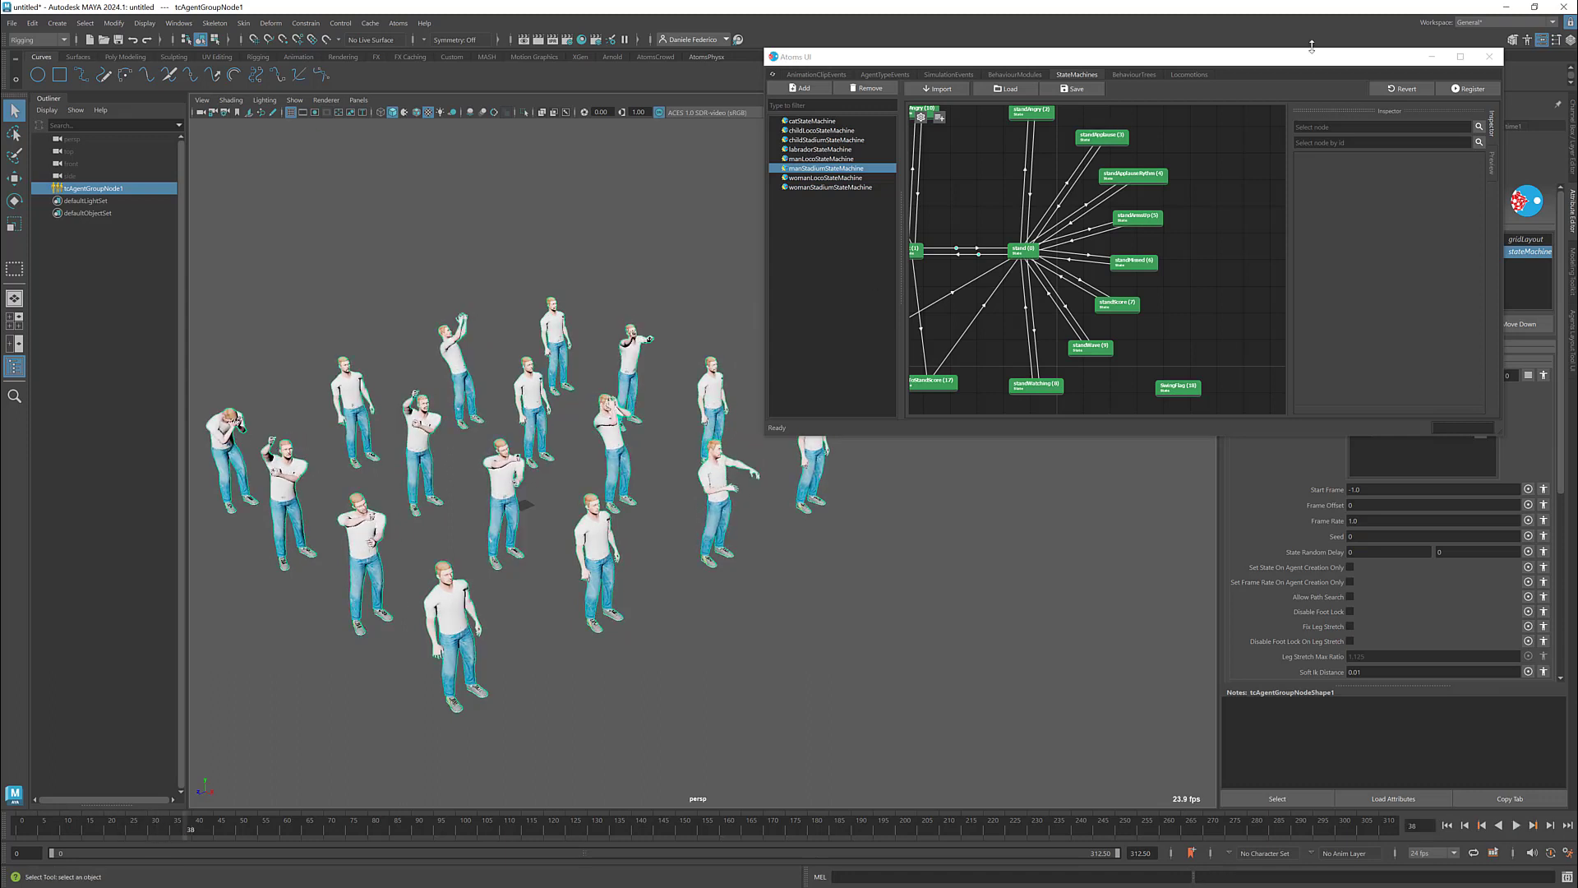
left_click_drag(1330, 60, 1117, 88)
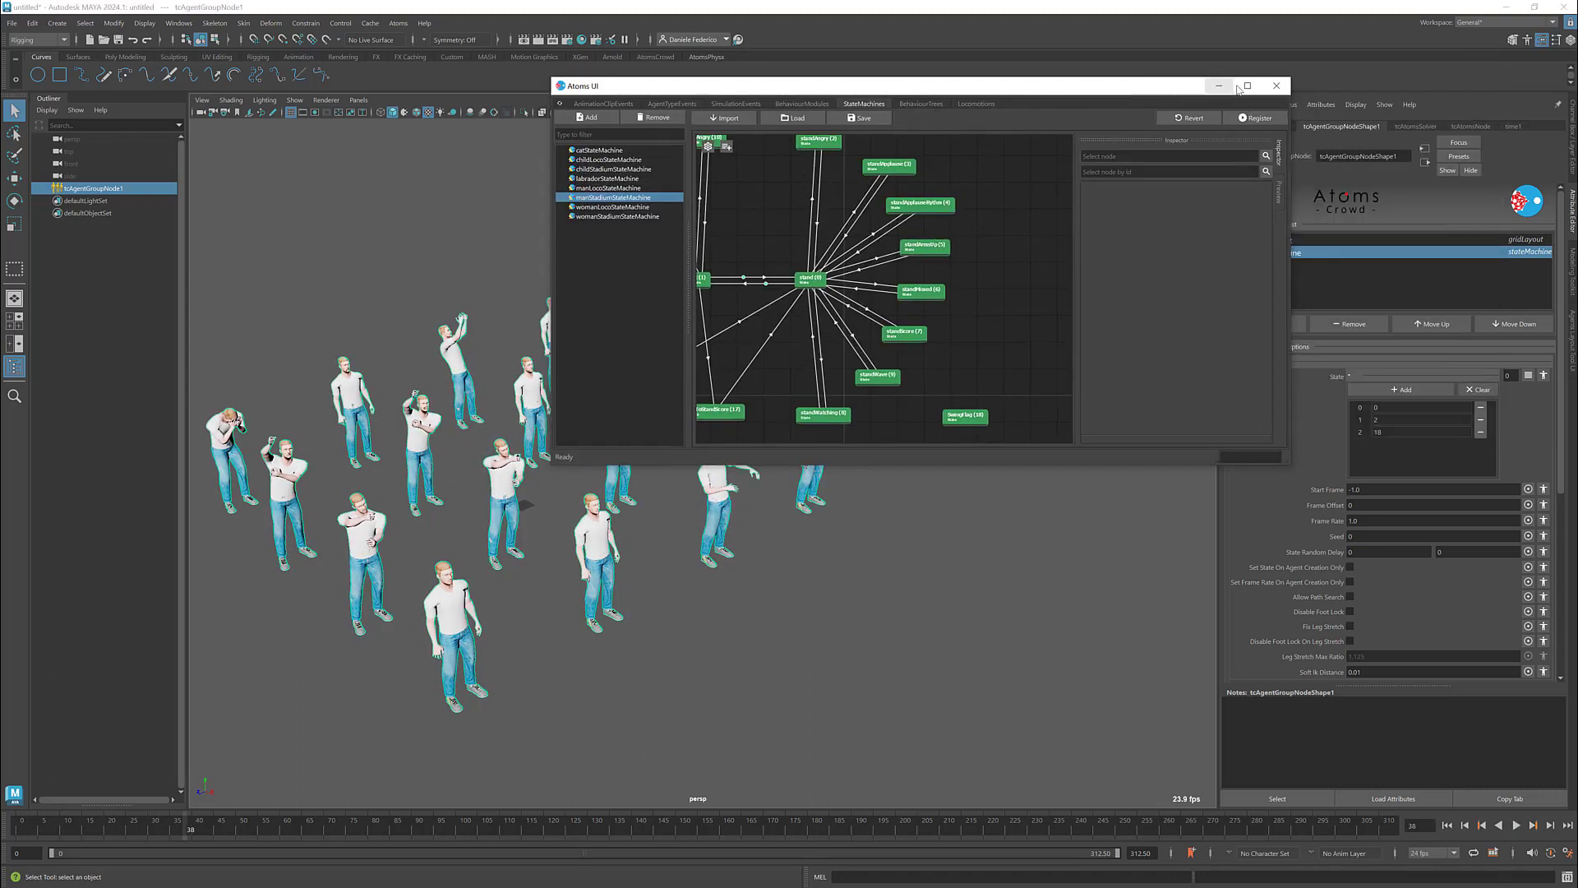
left_click(1276, 85)
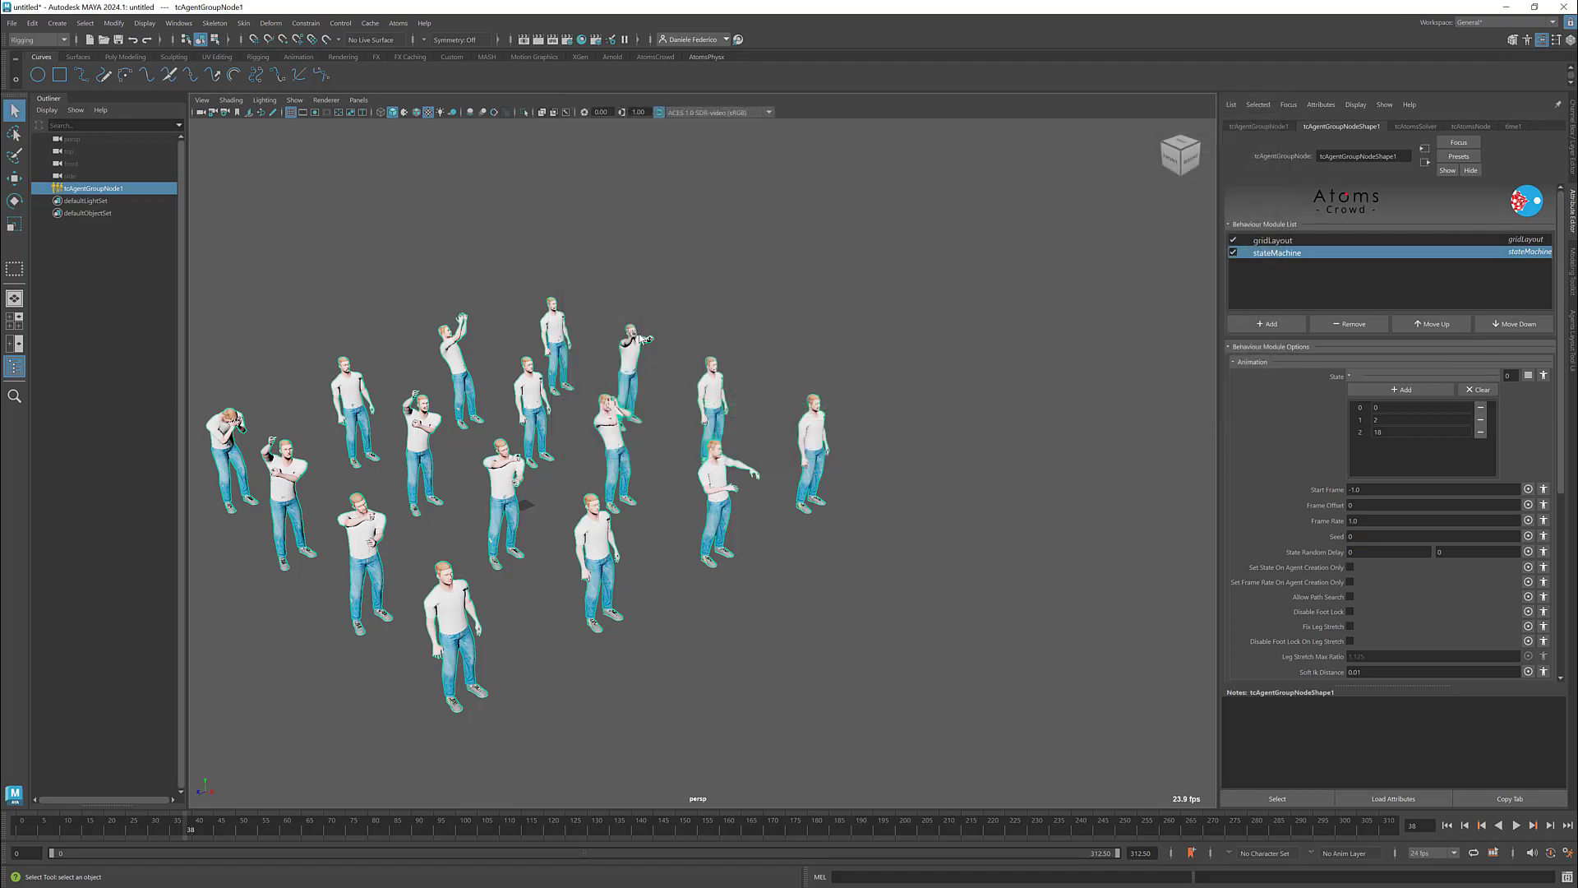
Create a second, empty agent group alongside the group of men
left_click(398, 23)
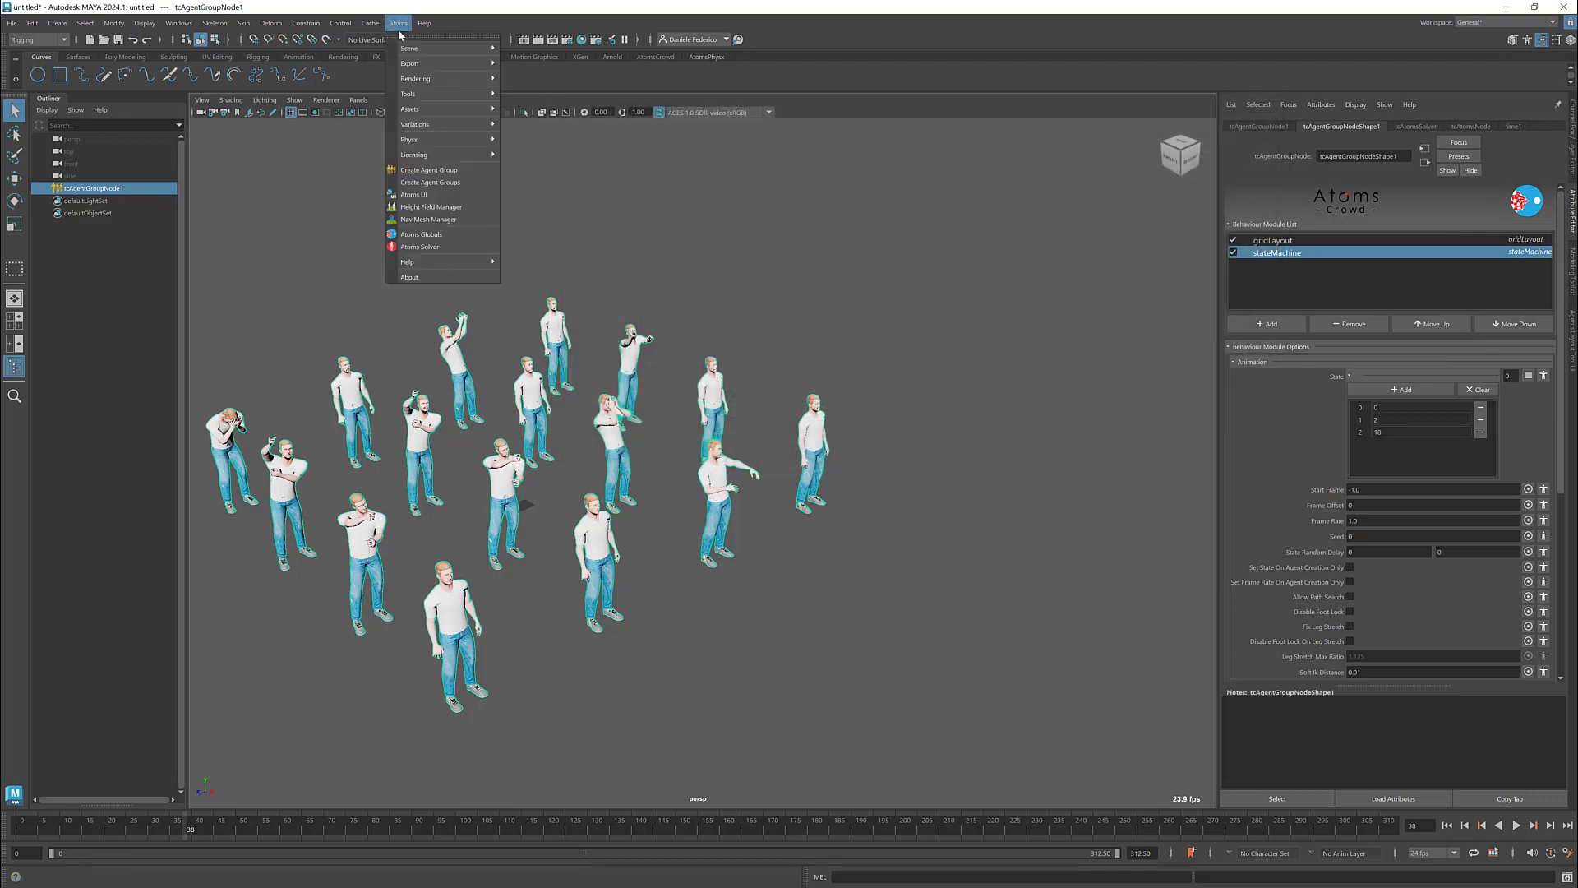
left_click(428, 170)
left_click(154, 202)
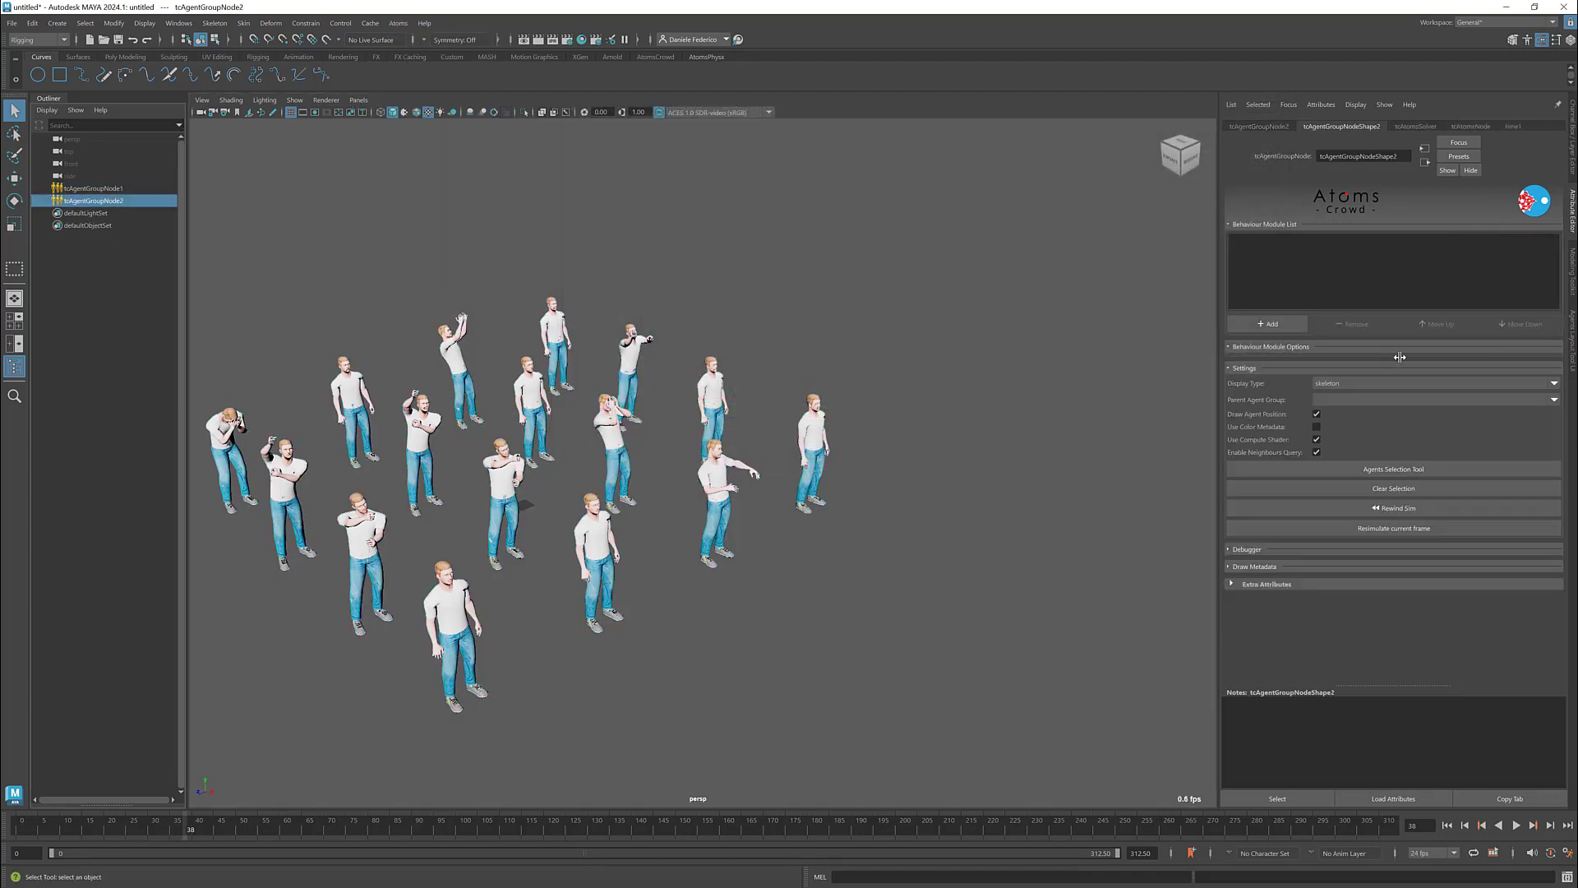
Add a sync module with agent type flag to the new group, and set tcAgentGroupNodeShape1 as its parent agent group
left_click(1290, 323)
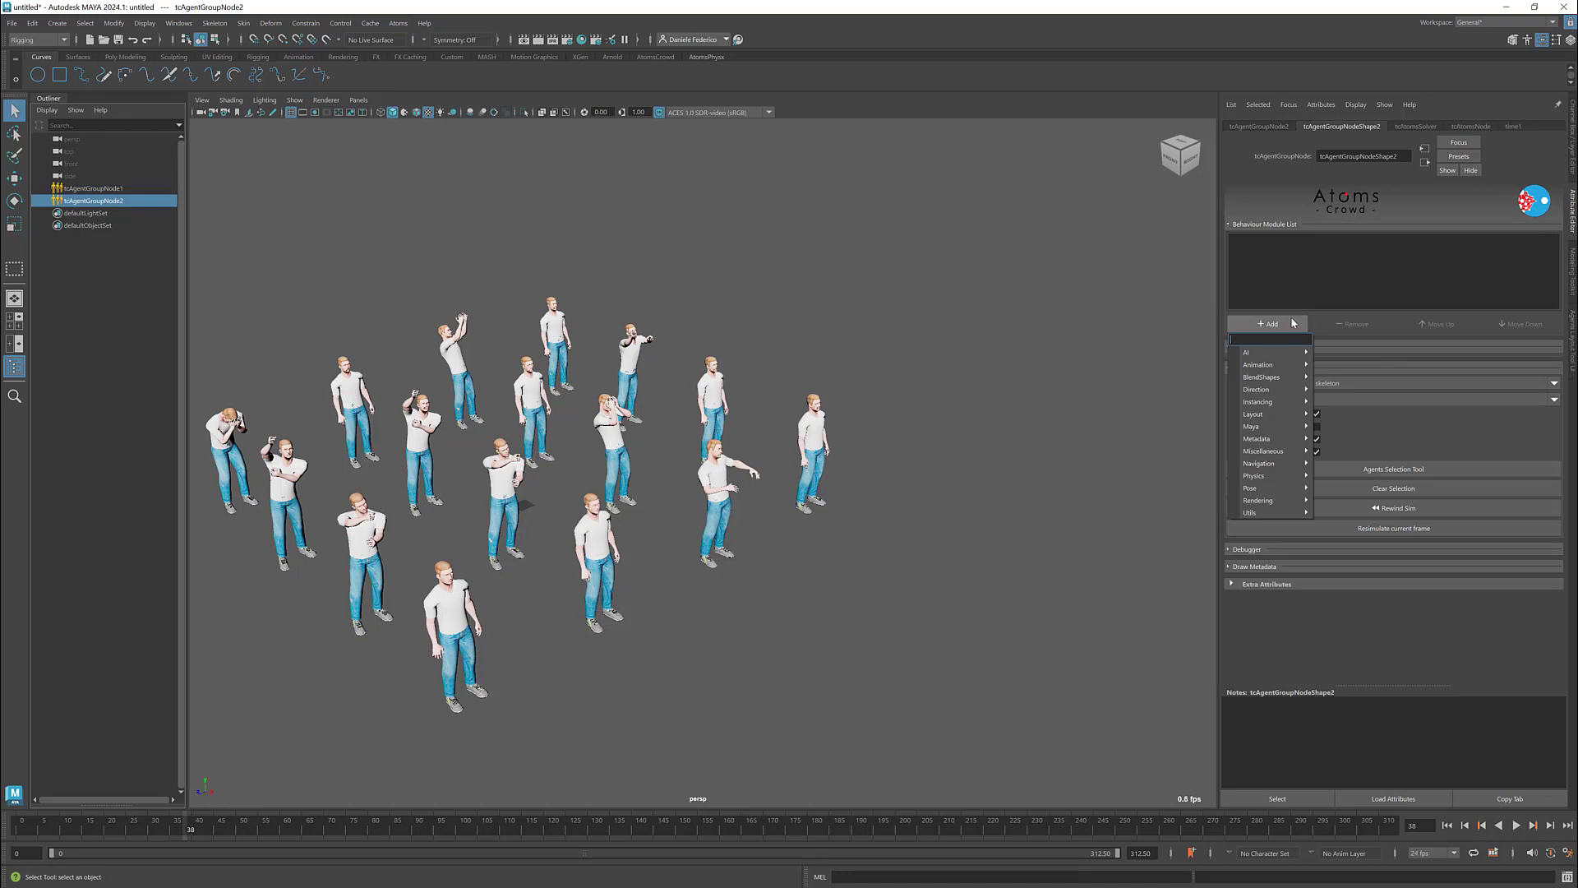
type("sync")
key("Return")
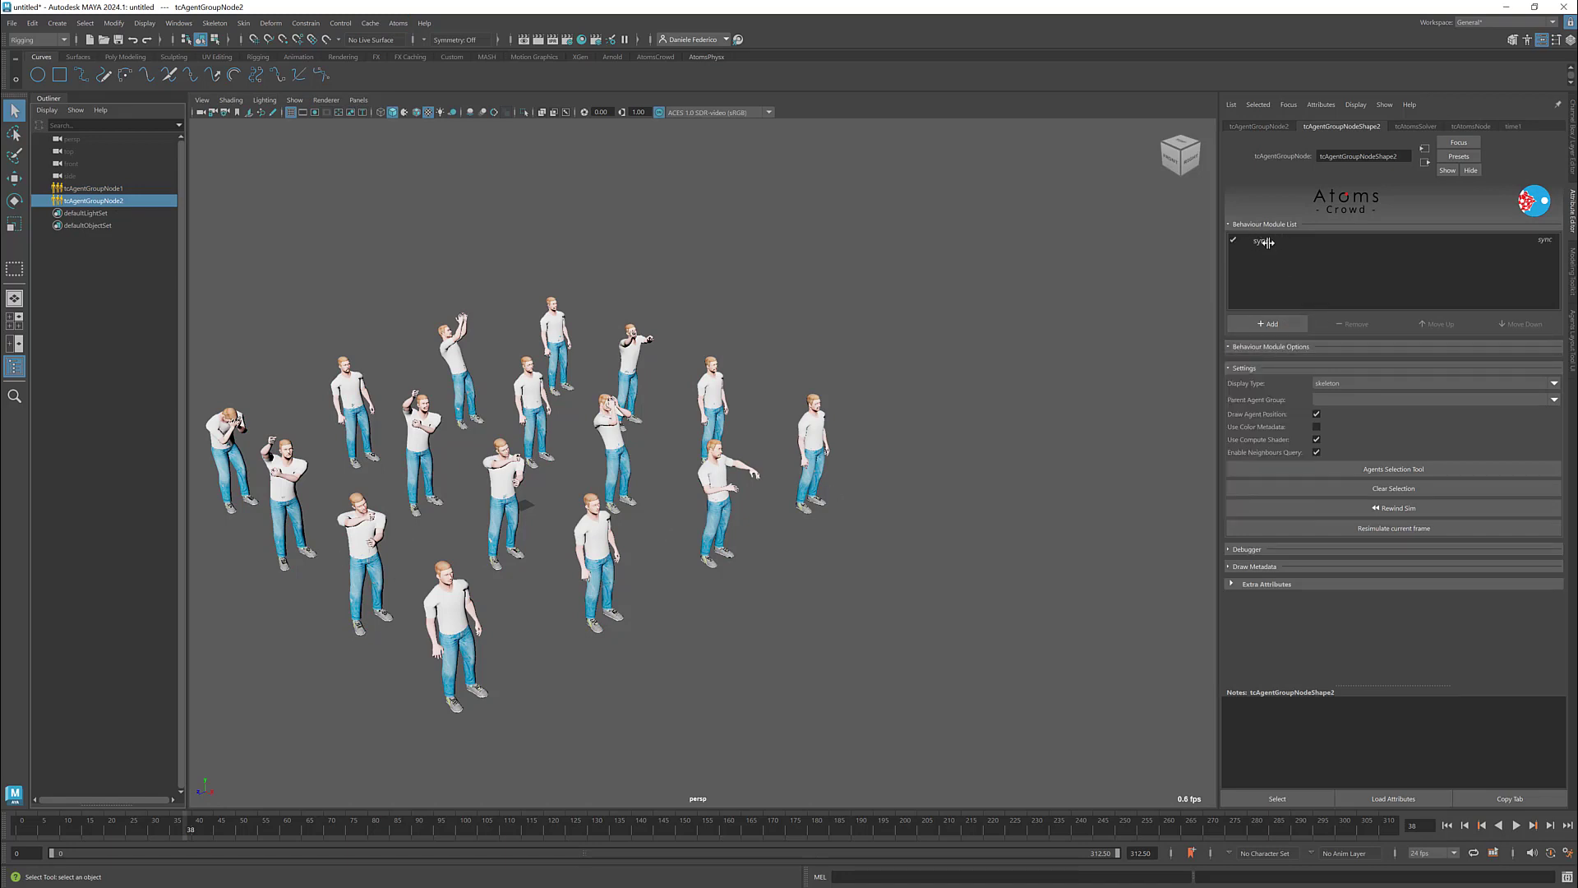
left_click(1268, 241)
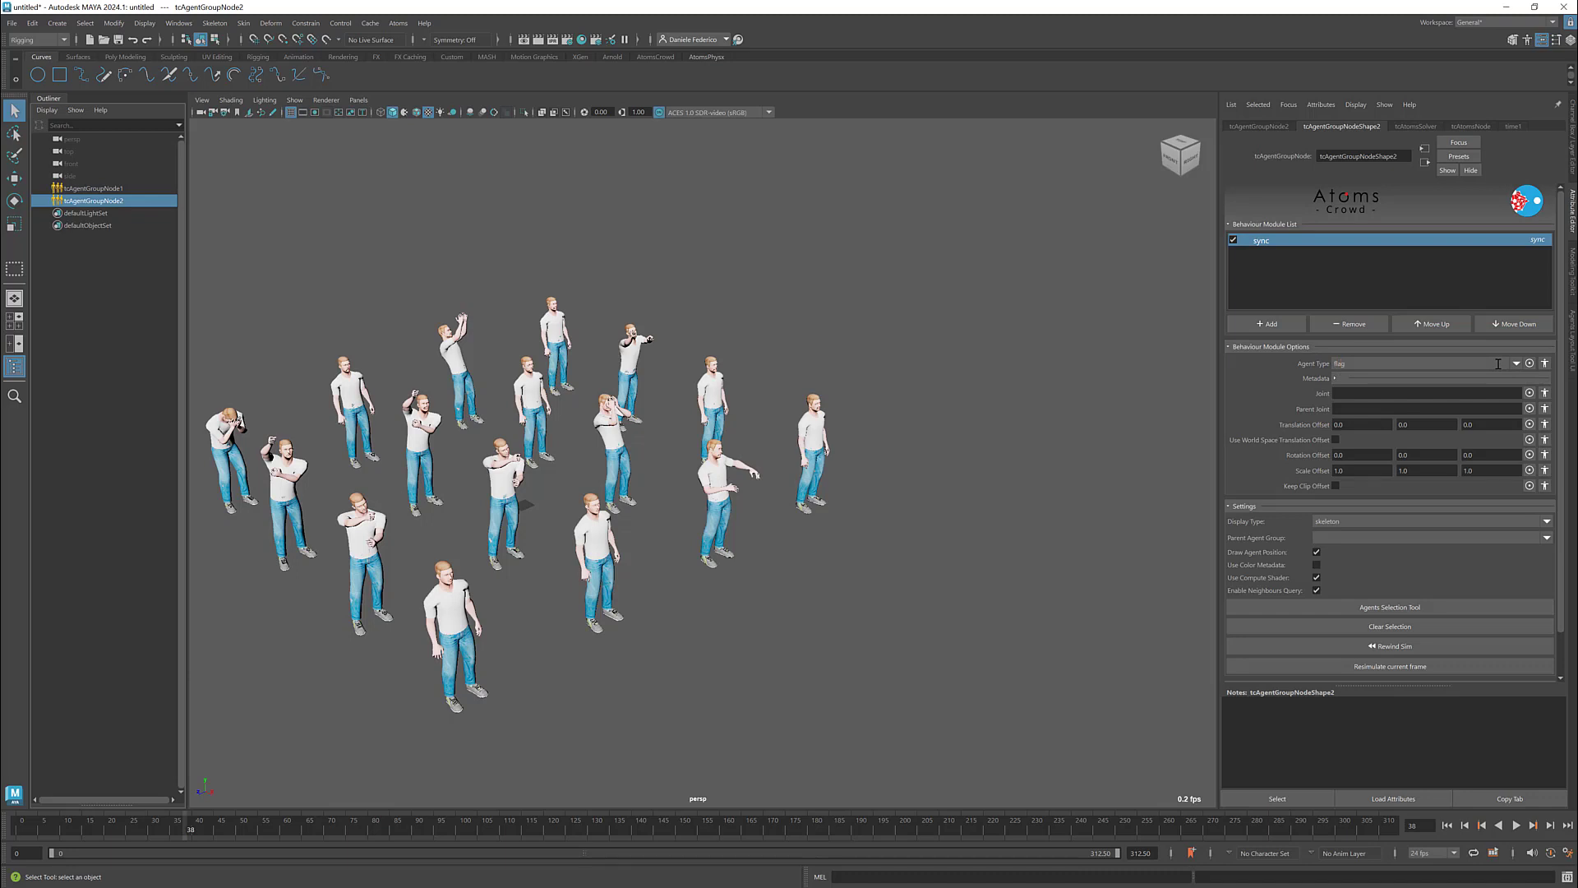
left_click(1355, 538)
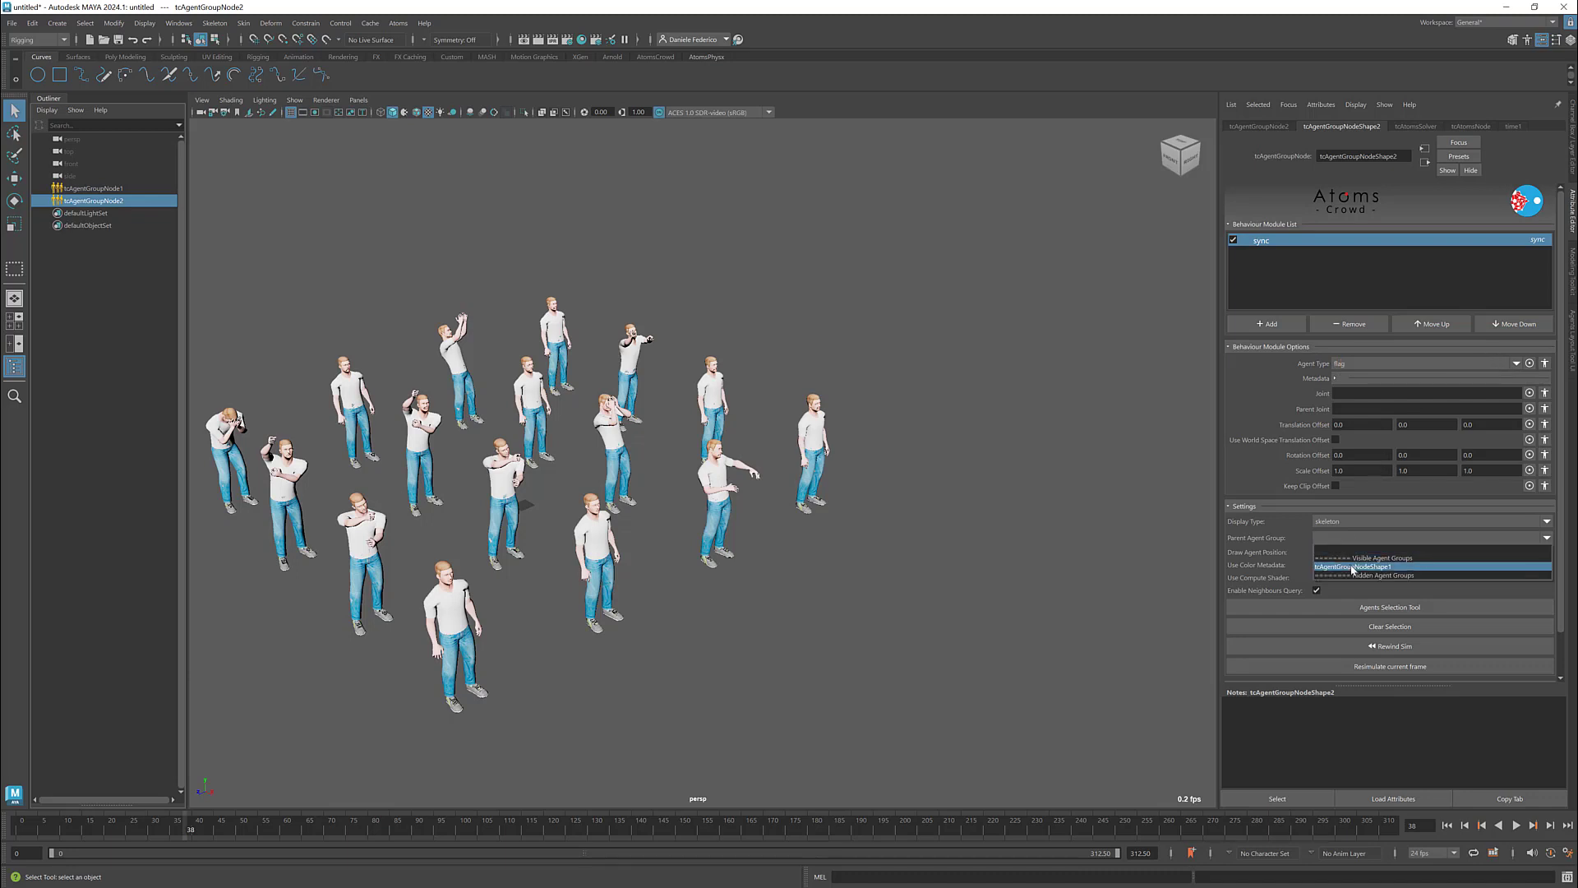
left_click(1350, 564)
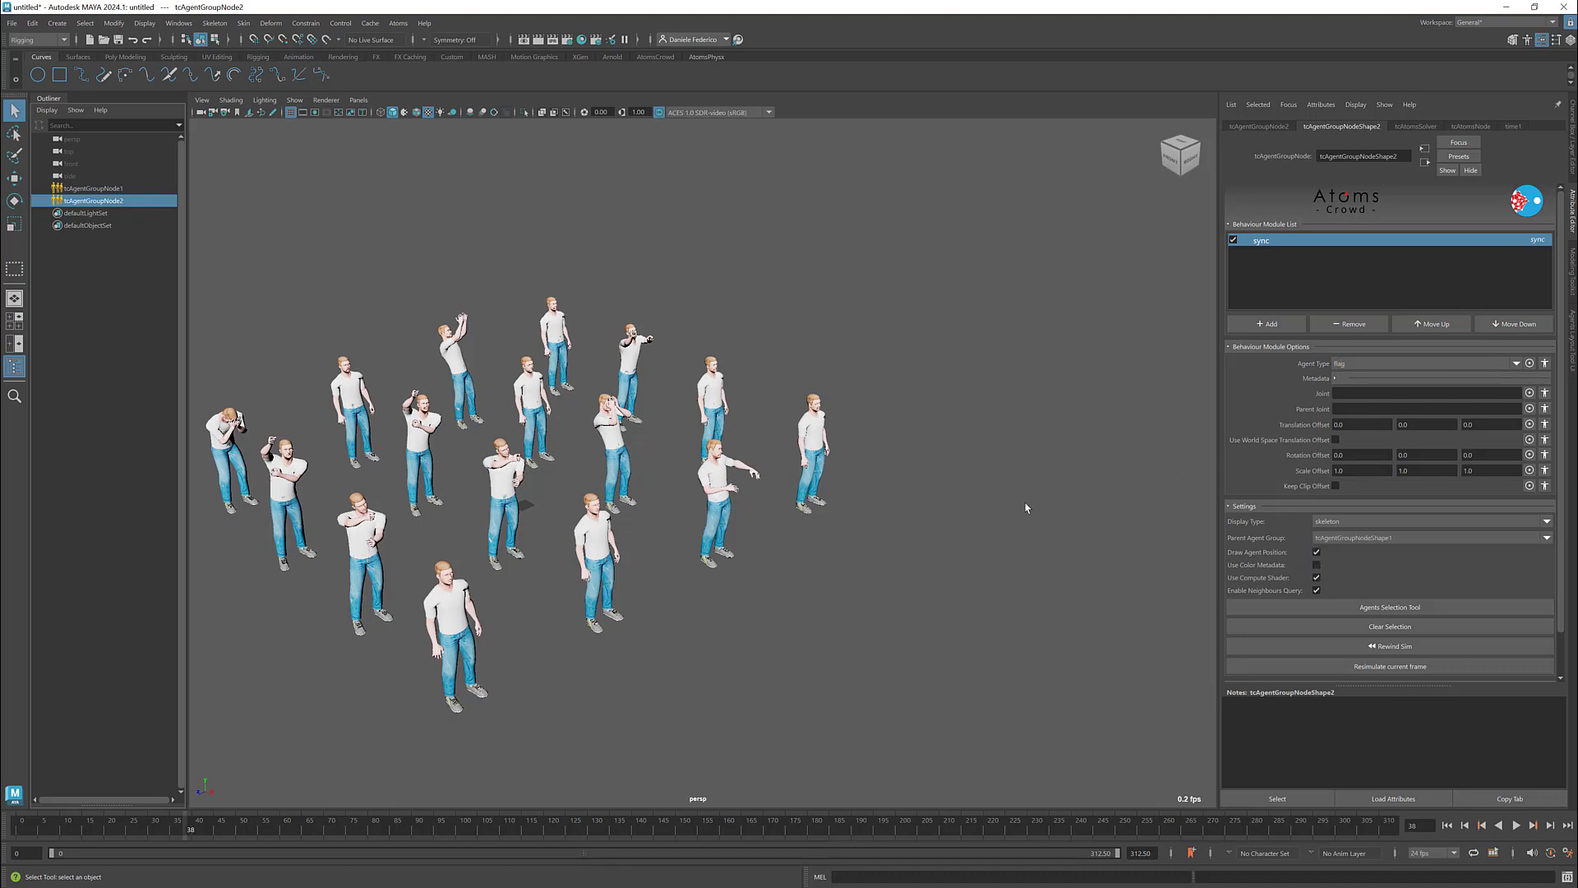
Open the flag agent type's settings in the Atoms UI and display the joint names in its preview
left_click(398, 23)
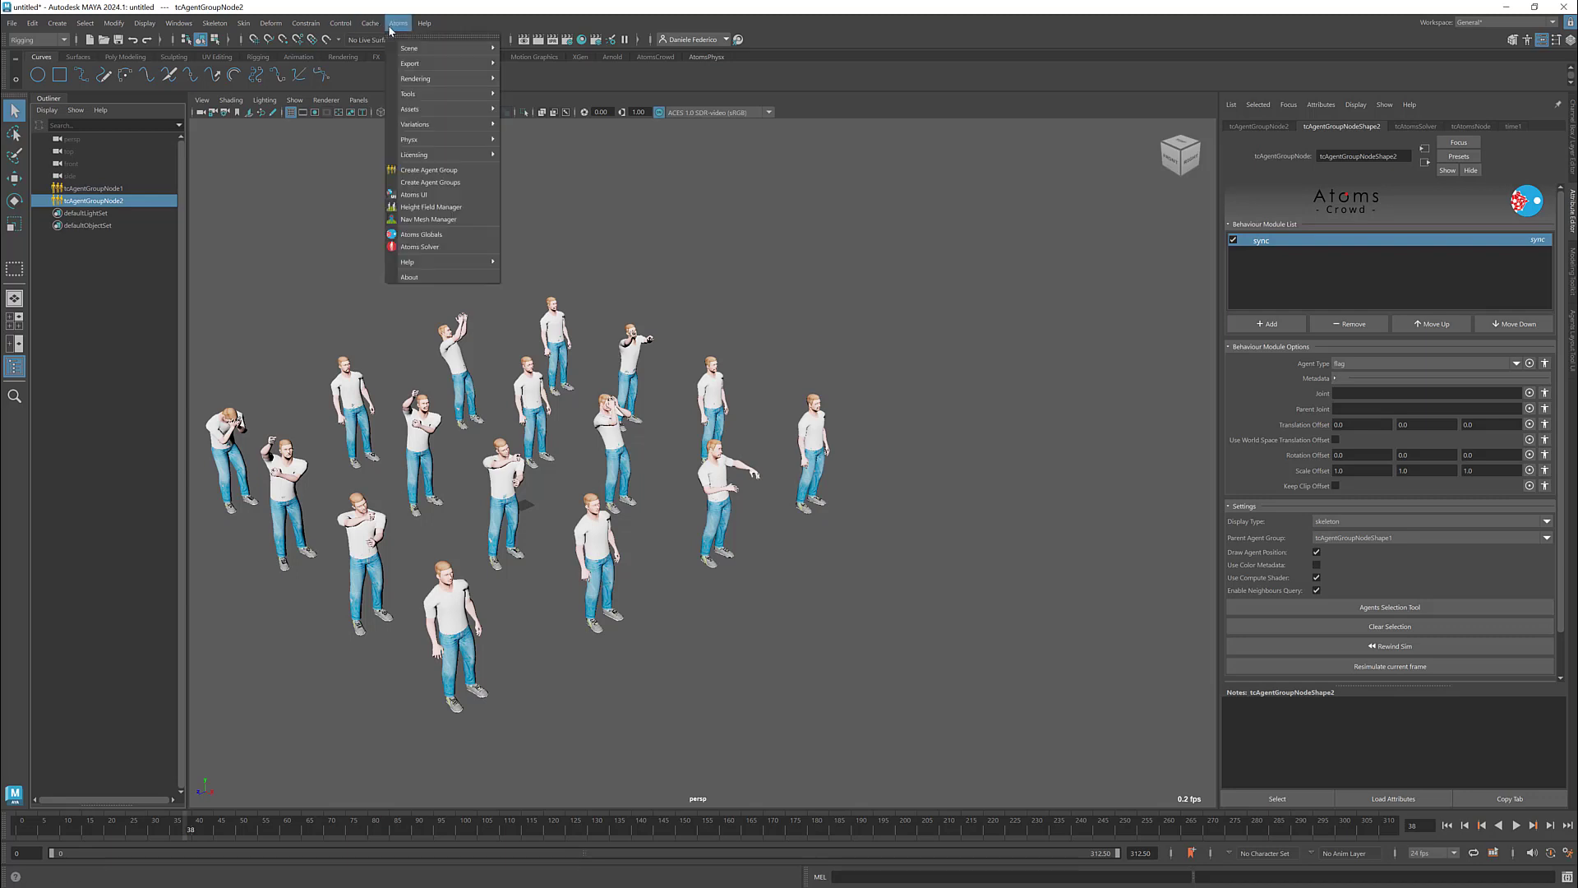
left_click(415, 195)
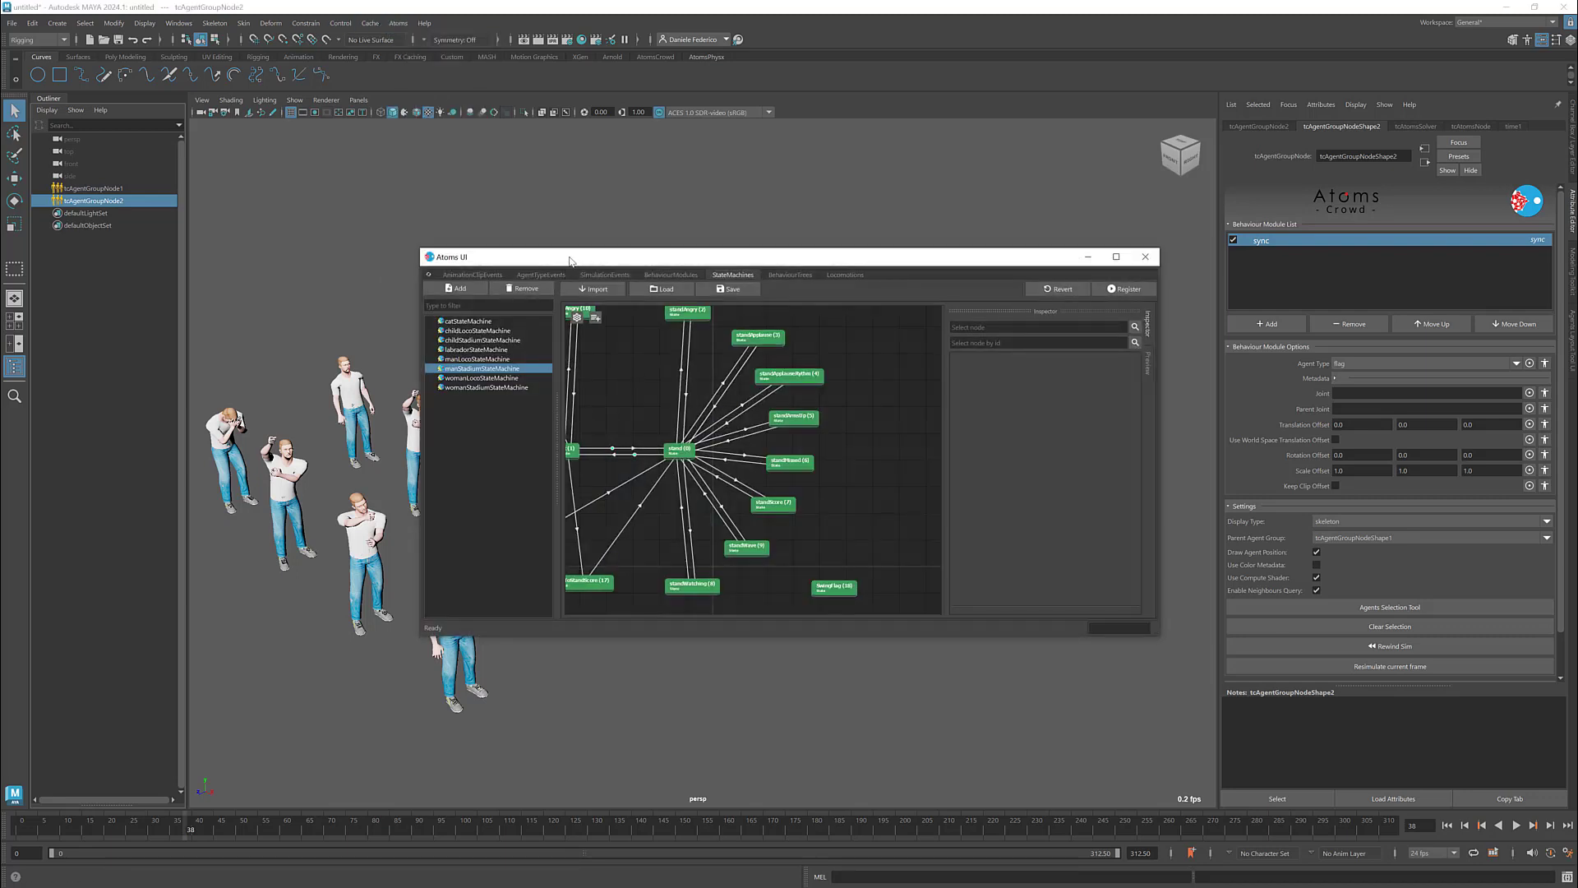
left_click_drag(570, 260, 393, 140)
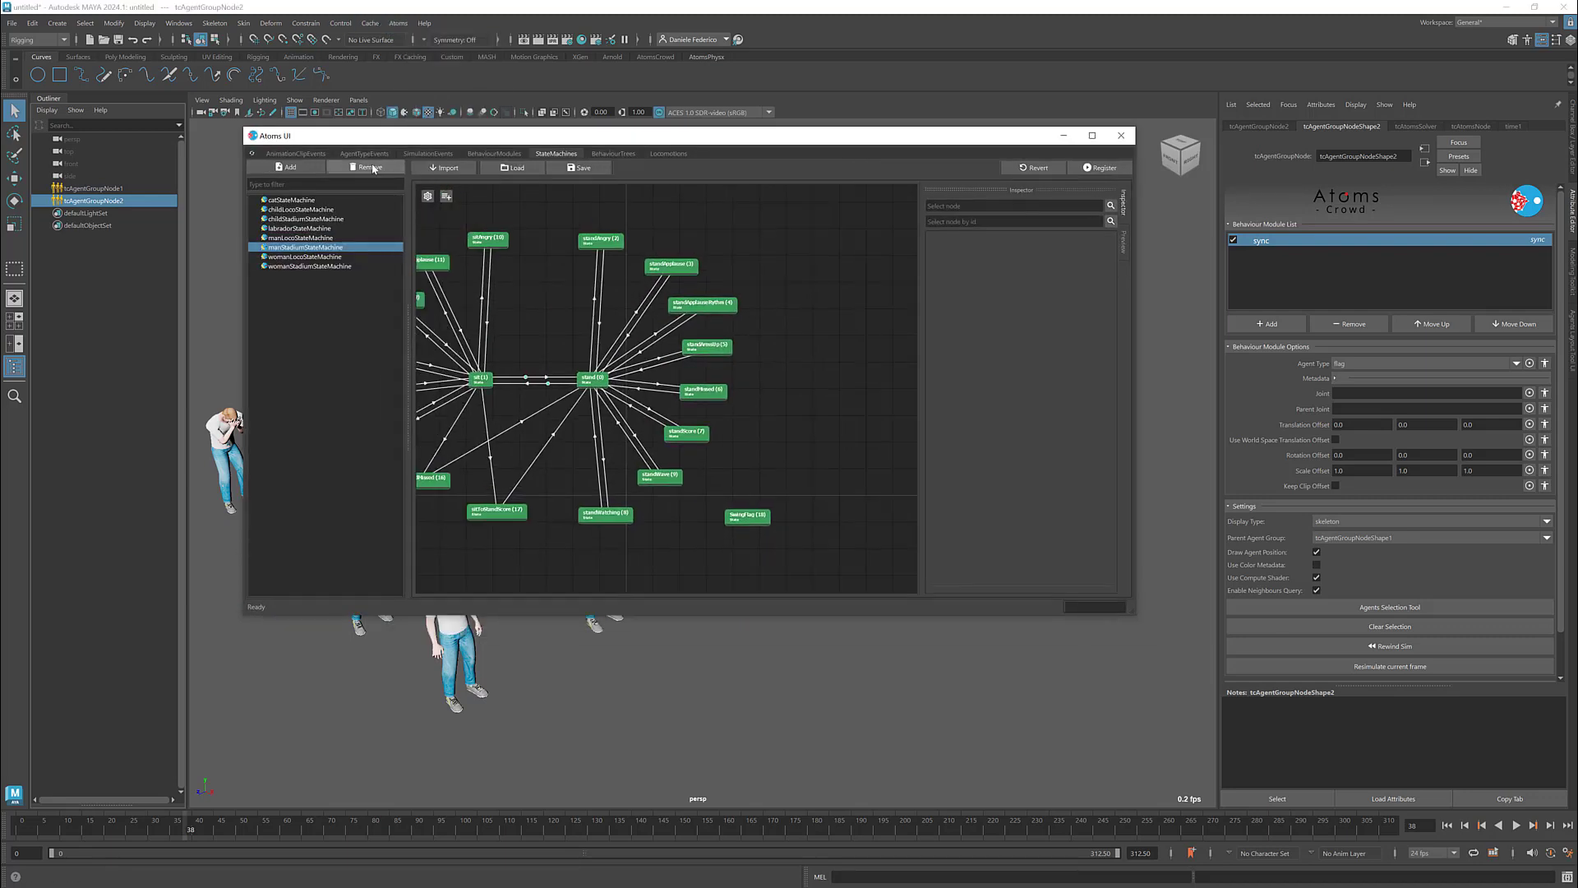
left_click(365, 153)
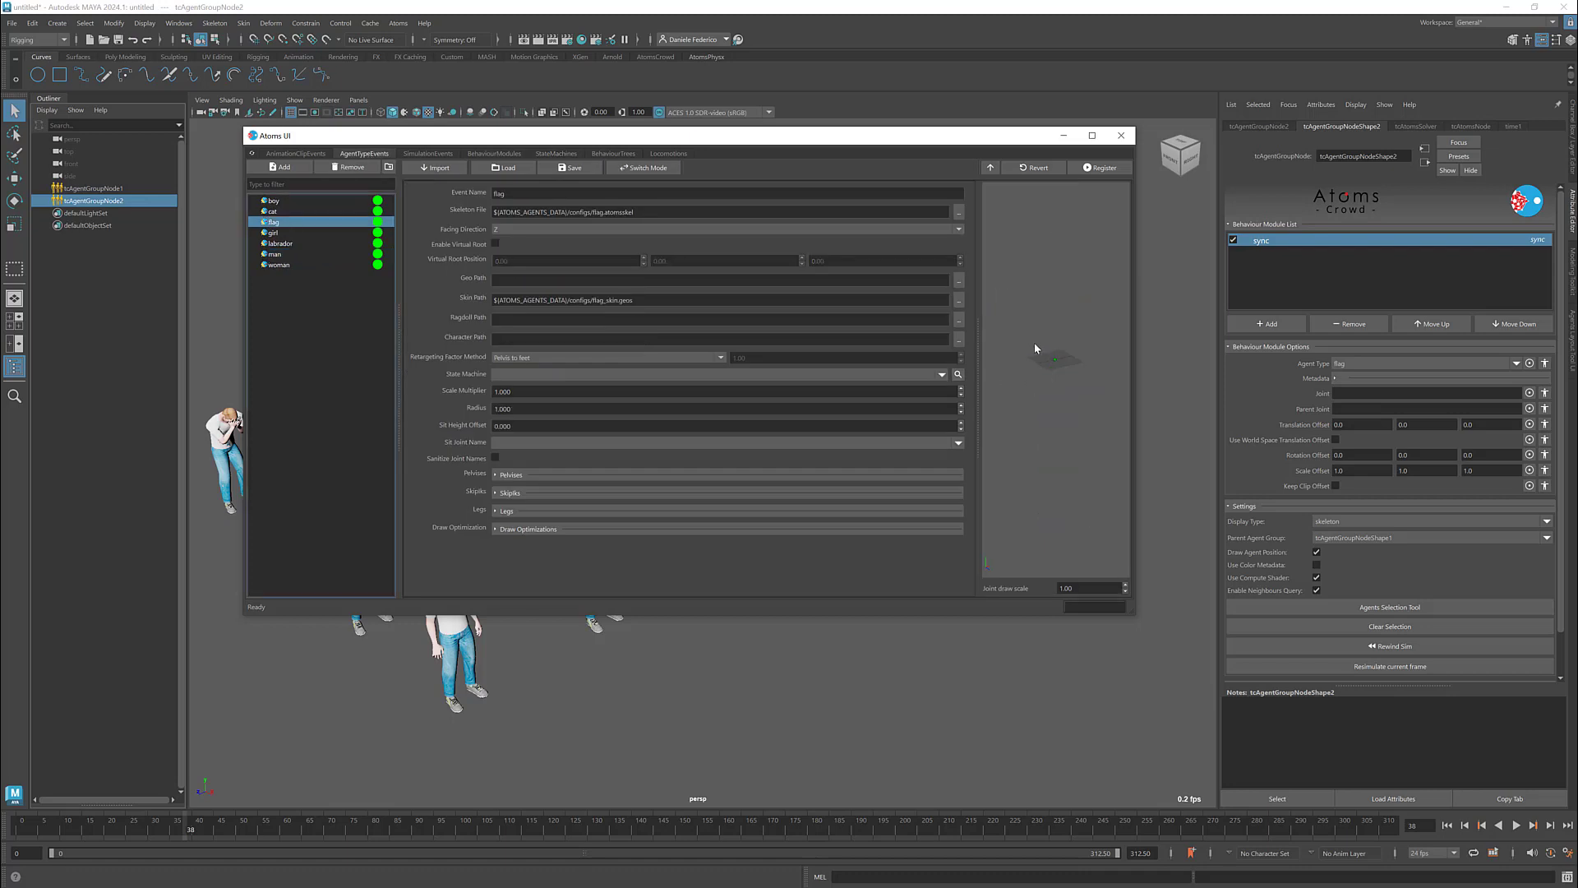
right_click(1058, 362)
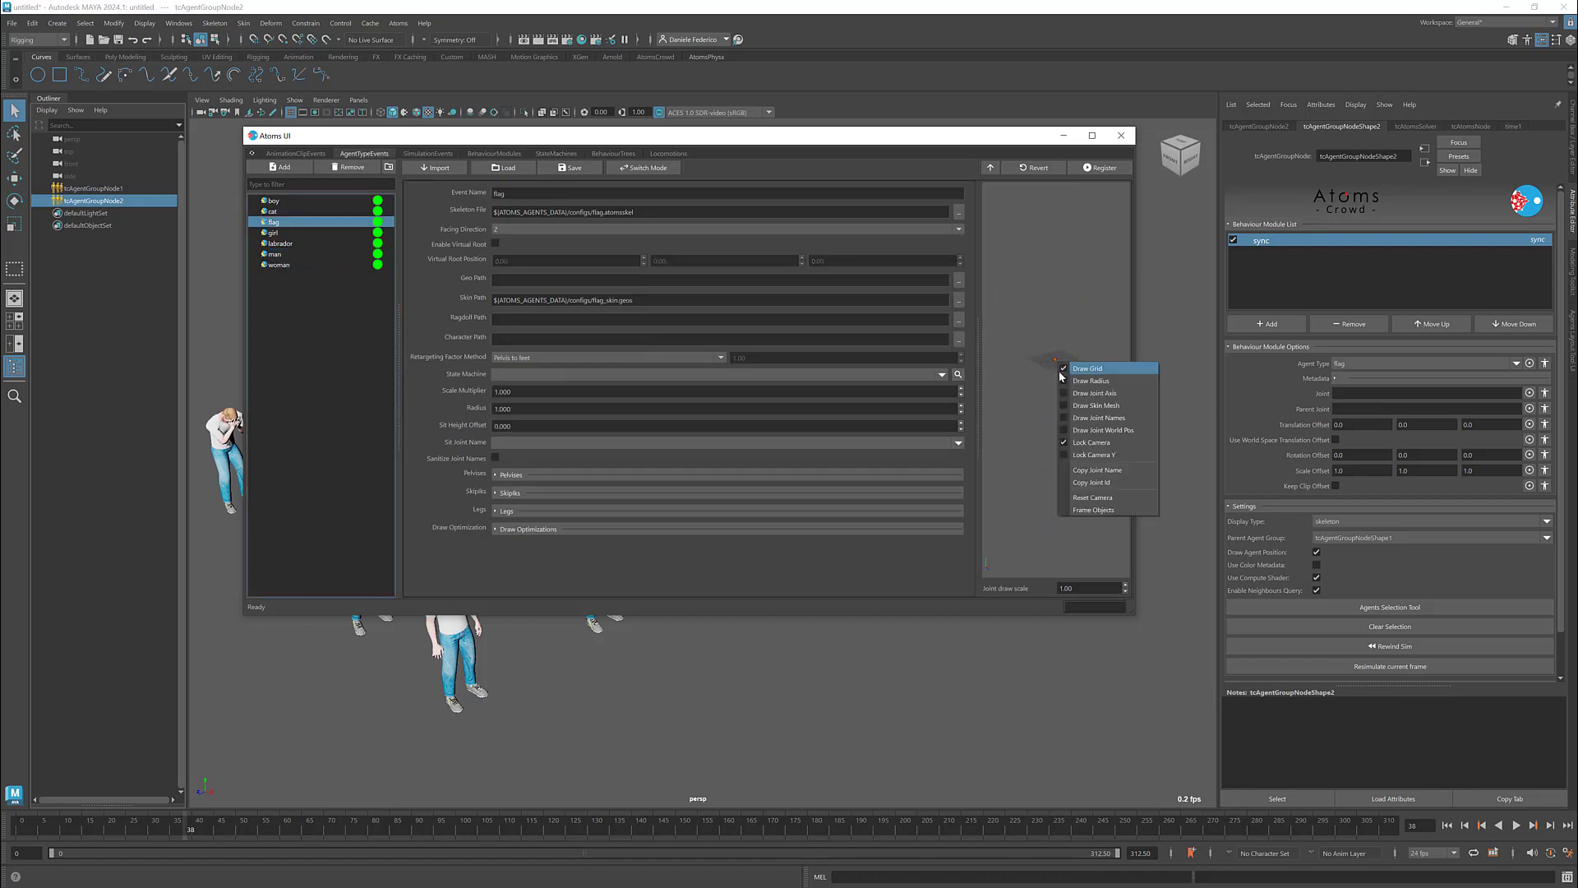
left_click(1099, 418)
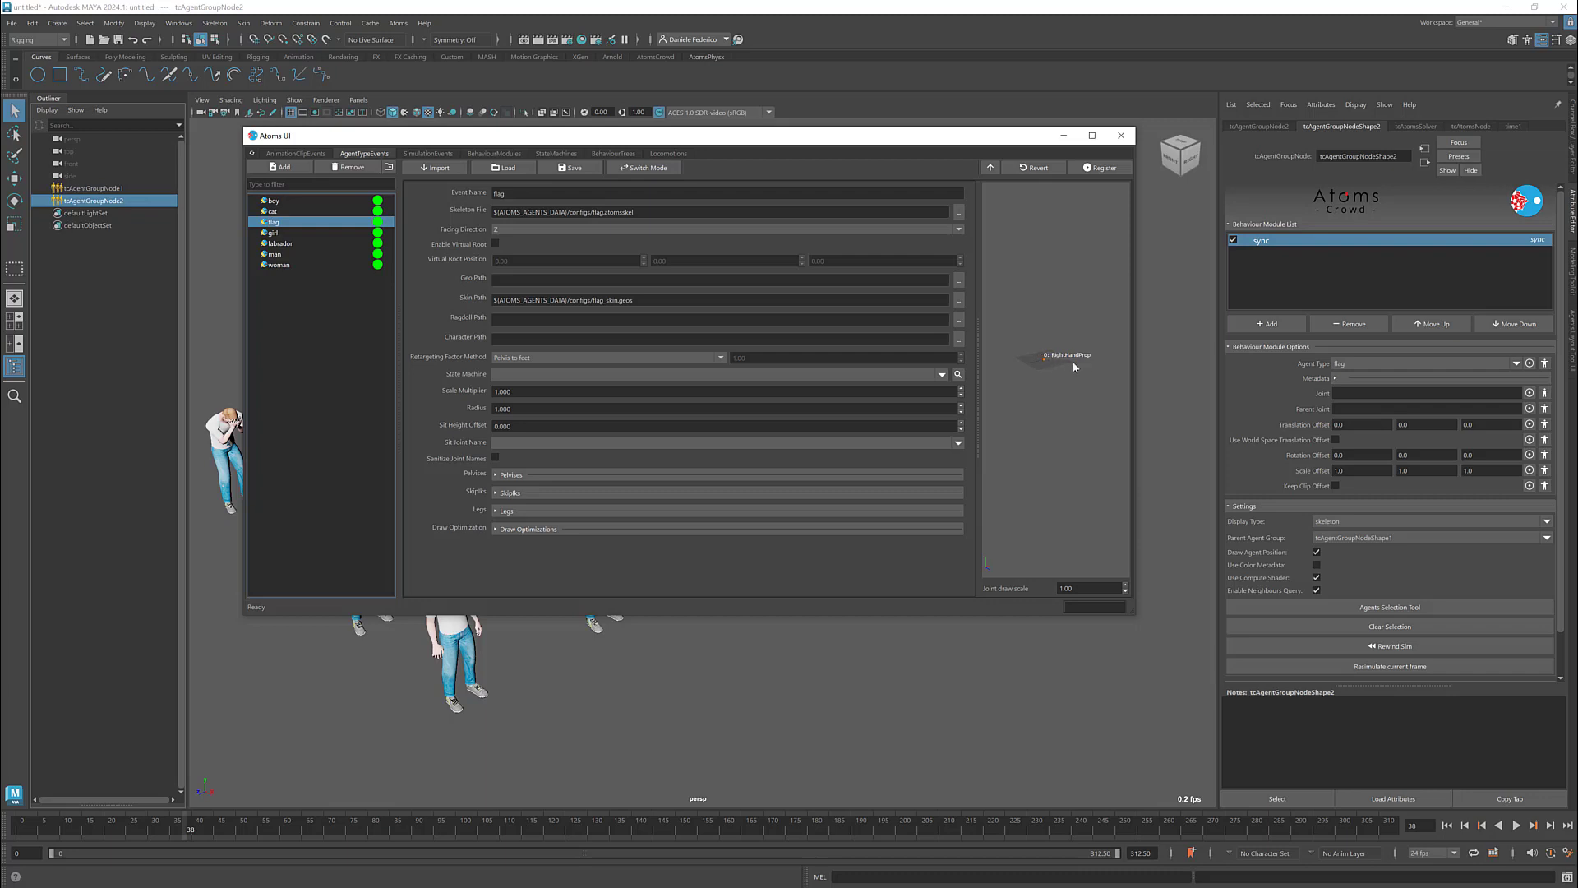
Set both the Joint and Parent Joint of the sync module to RightHandProp, and close the Atoms UI window
right_click(1028, 349)
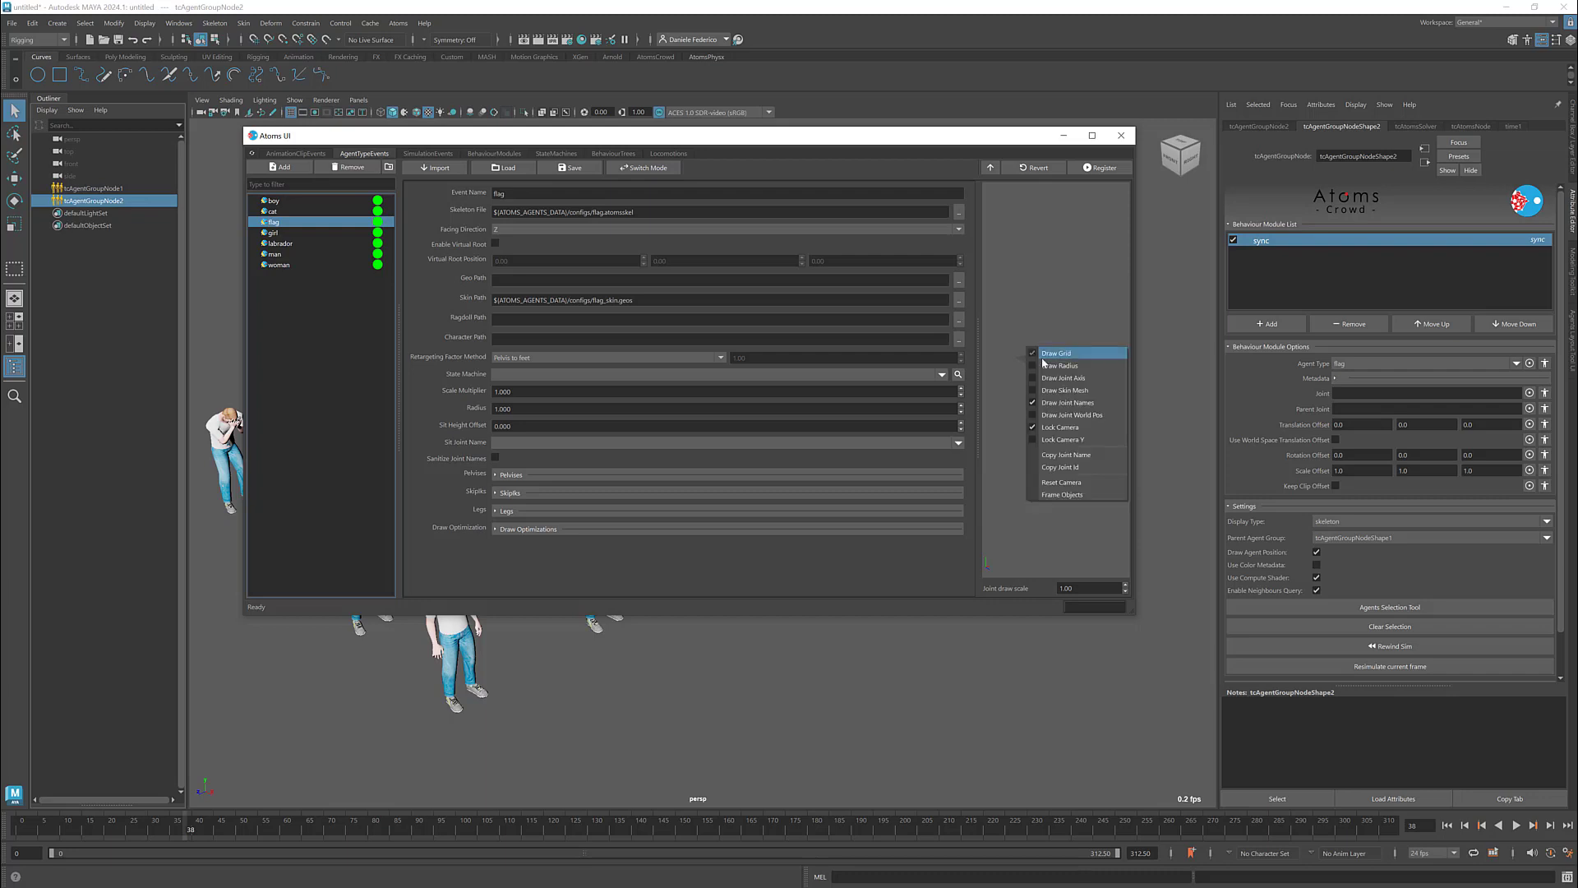
left_click(1063, 482)
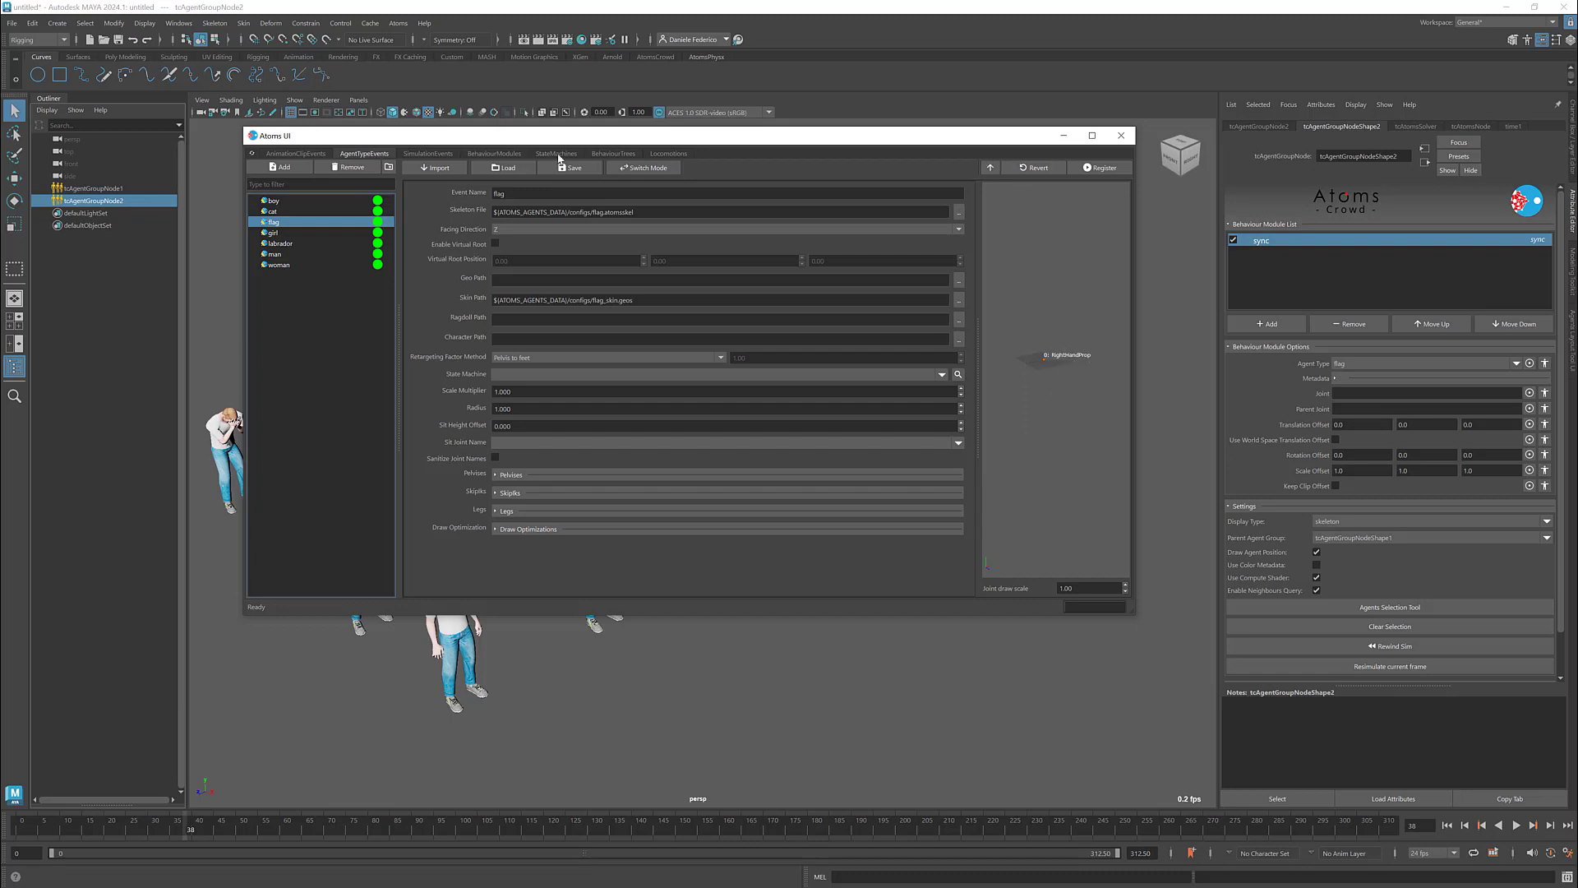
left_click(1371, 394)
type("RightHandProp")
key("Tab")
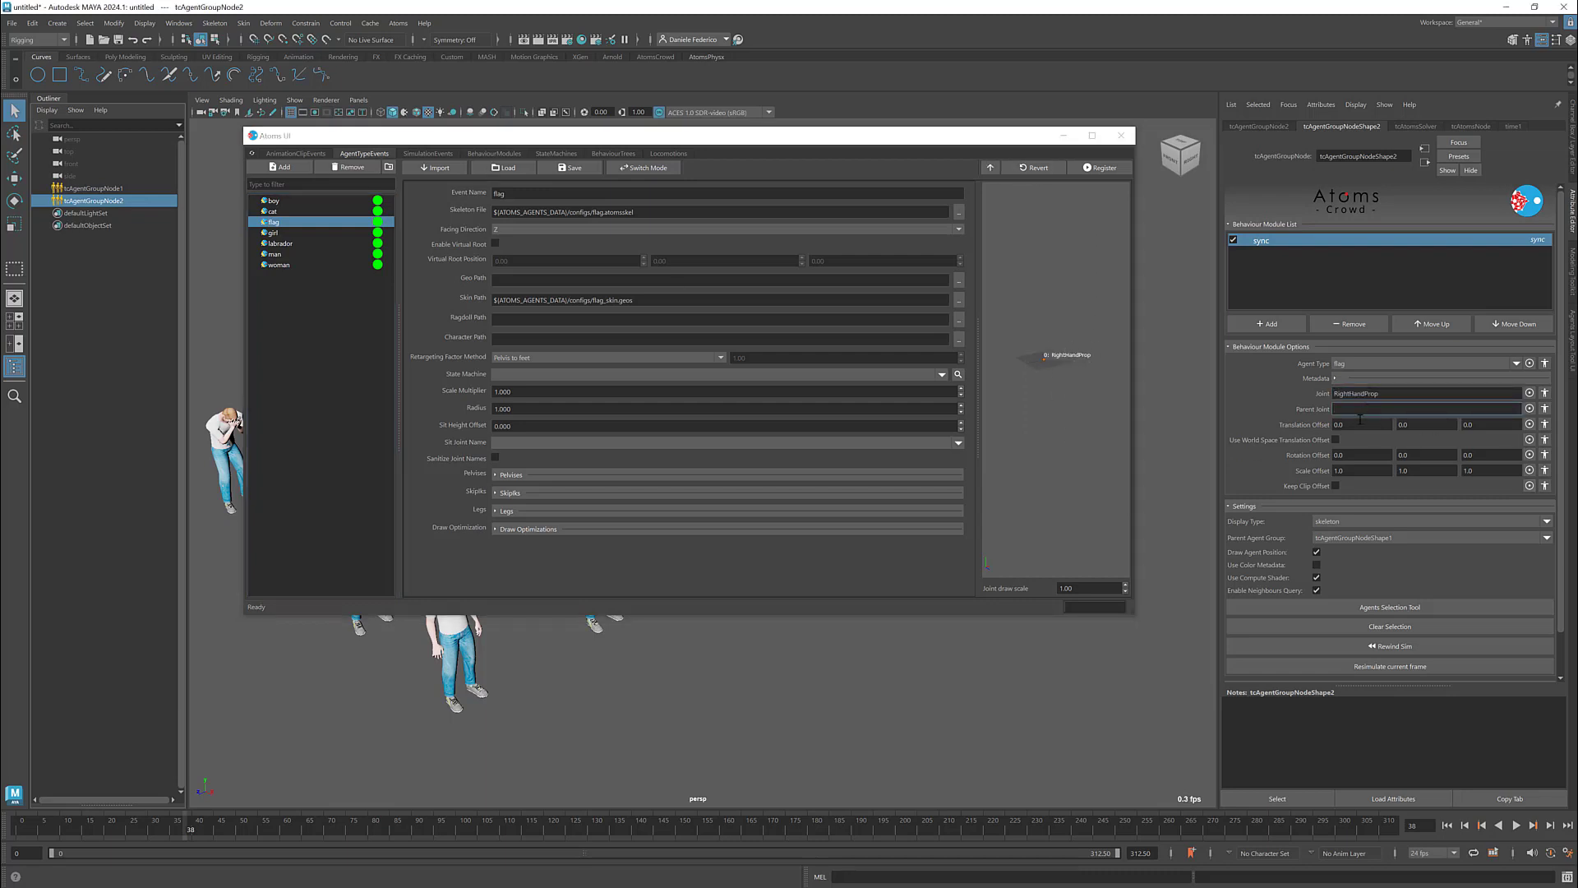
type("RightHandProp")
left_click(1362, 394)
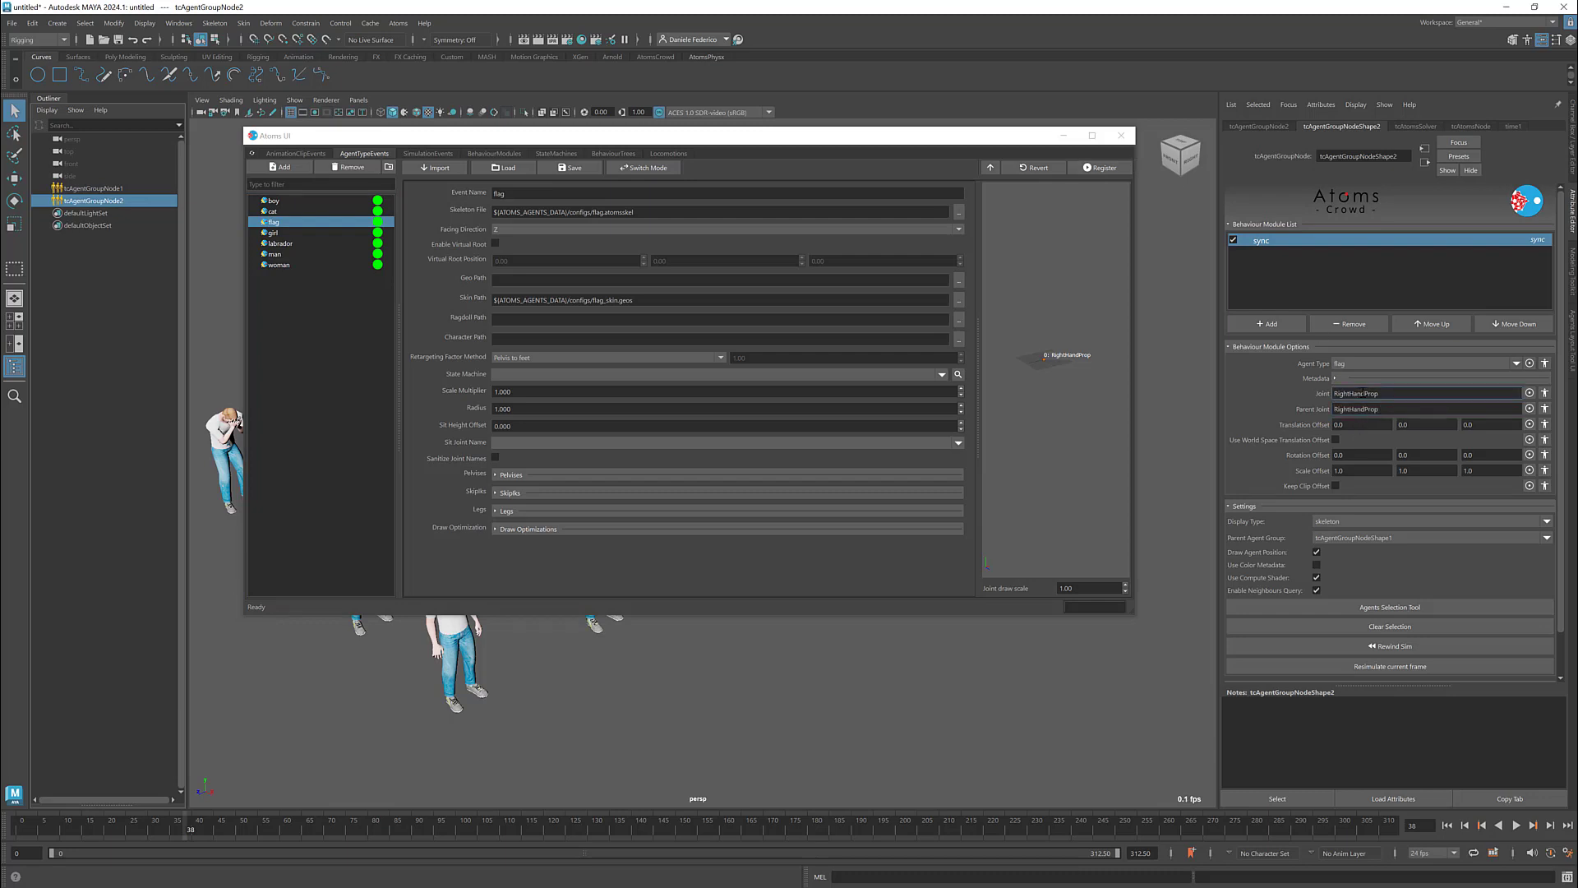
left_click(1121, 136)
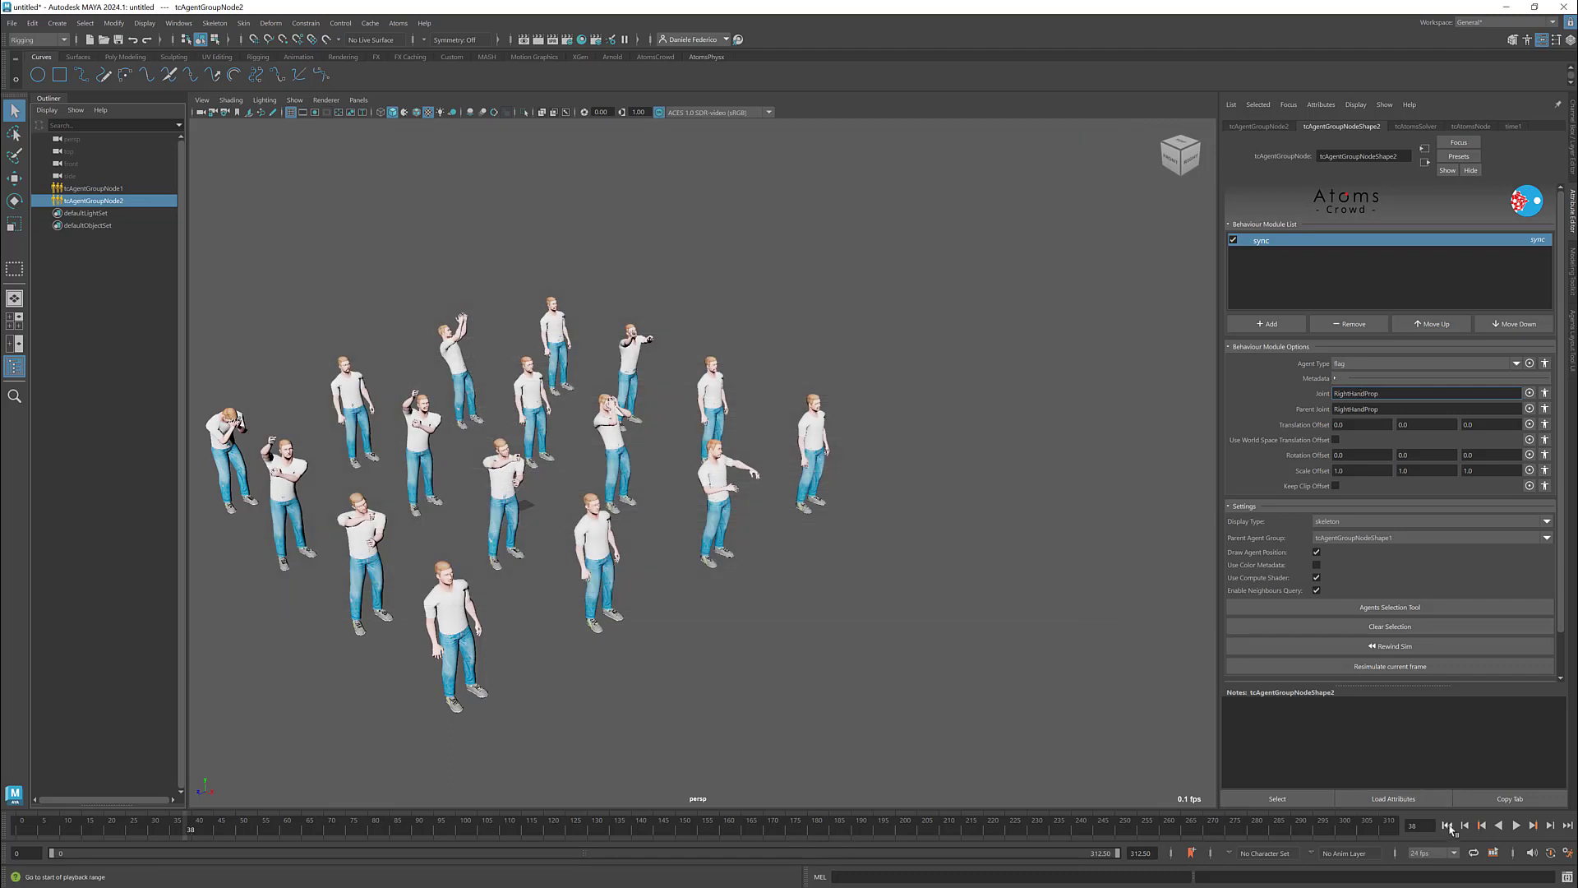
Return to the start frame and set the second agent group's display type to skin
left_click(1448, 825)
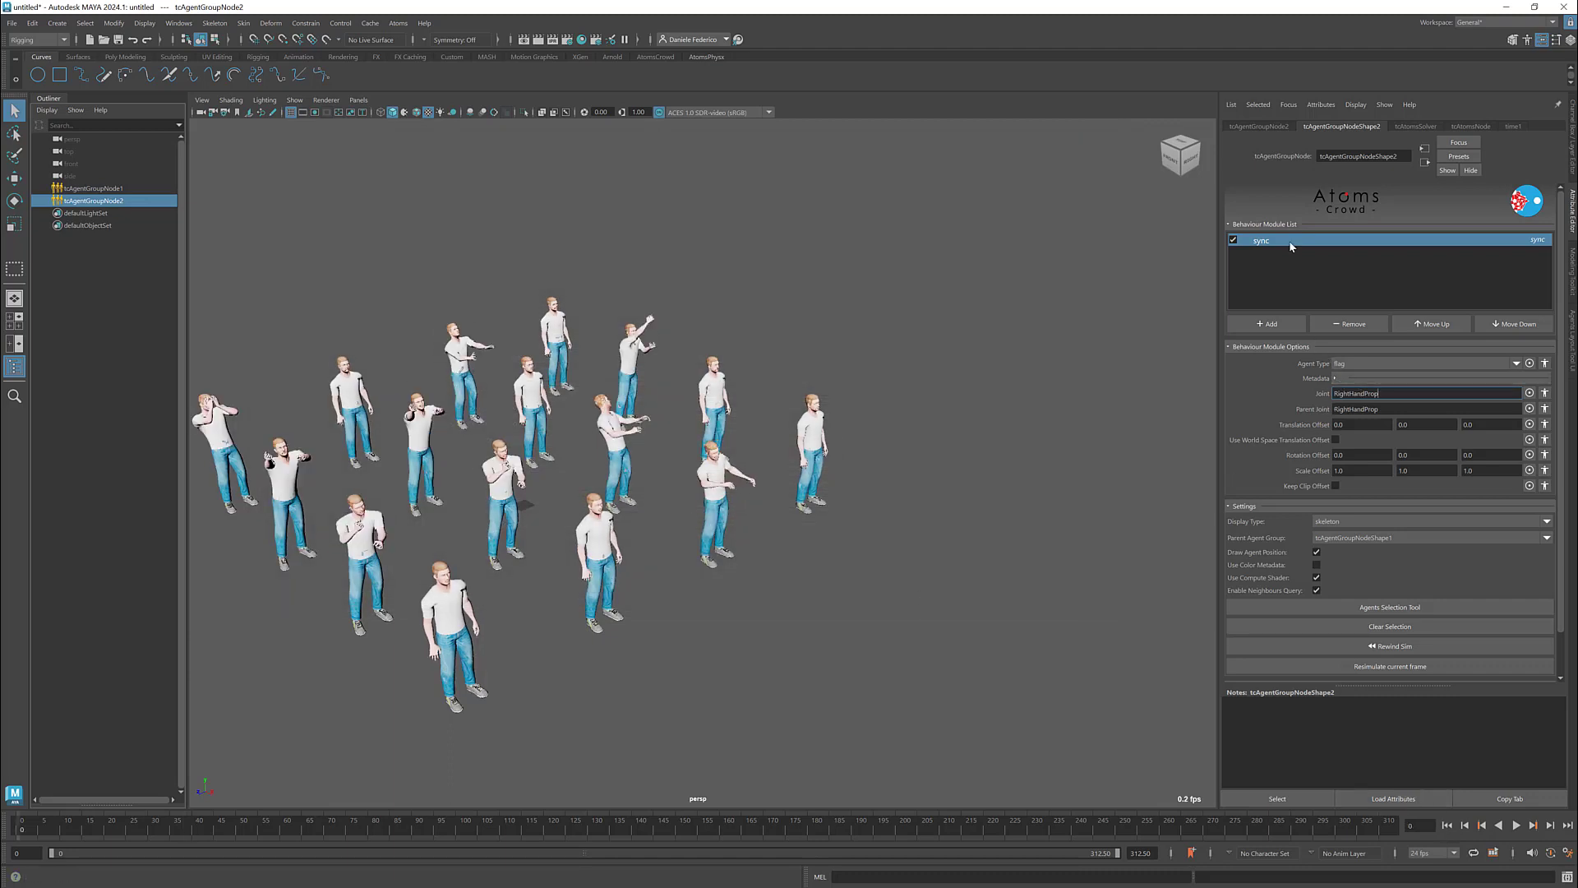
left_click(1341, 523)
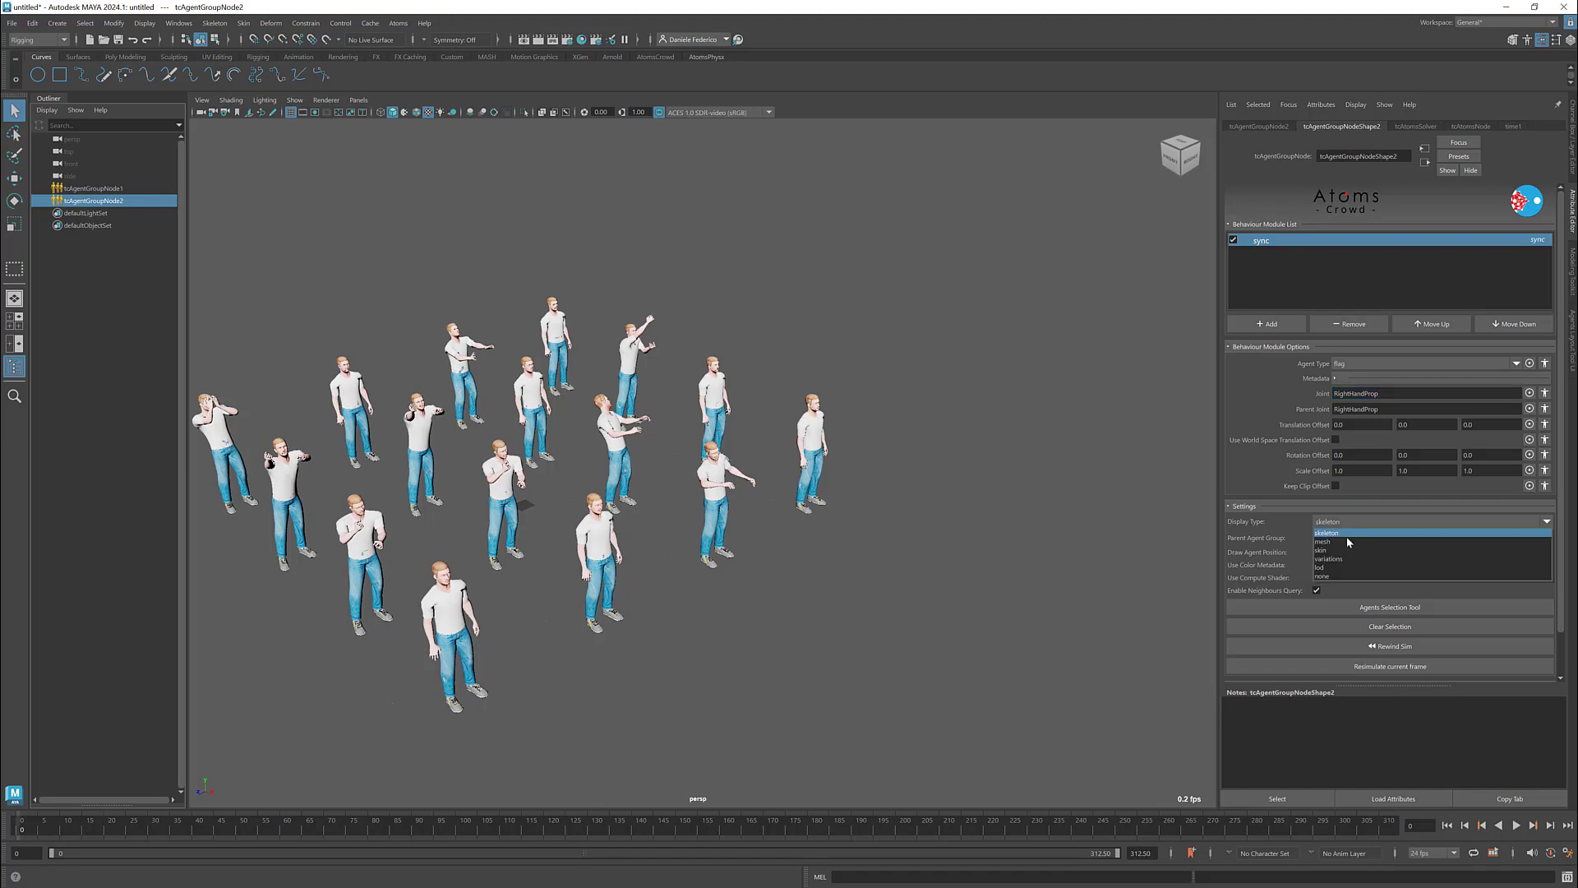
left_click(1345, 550)
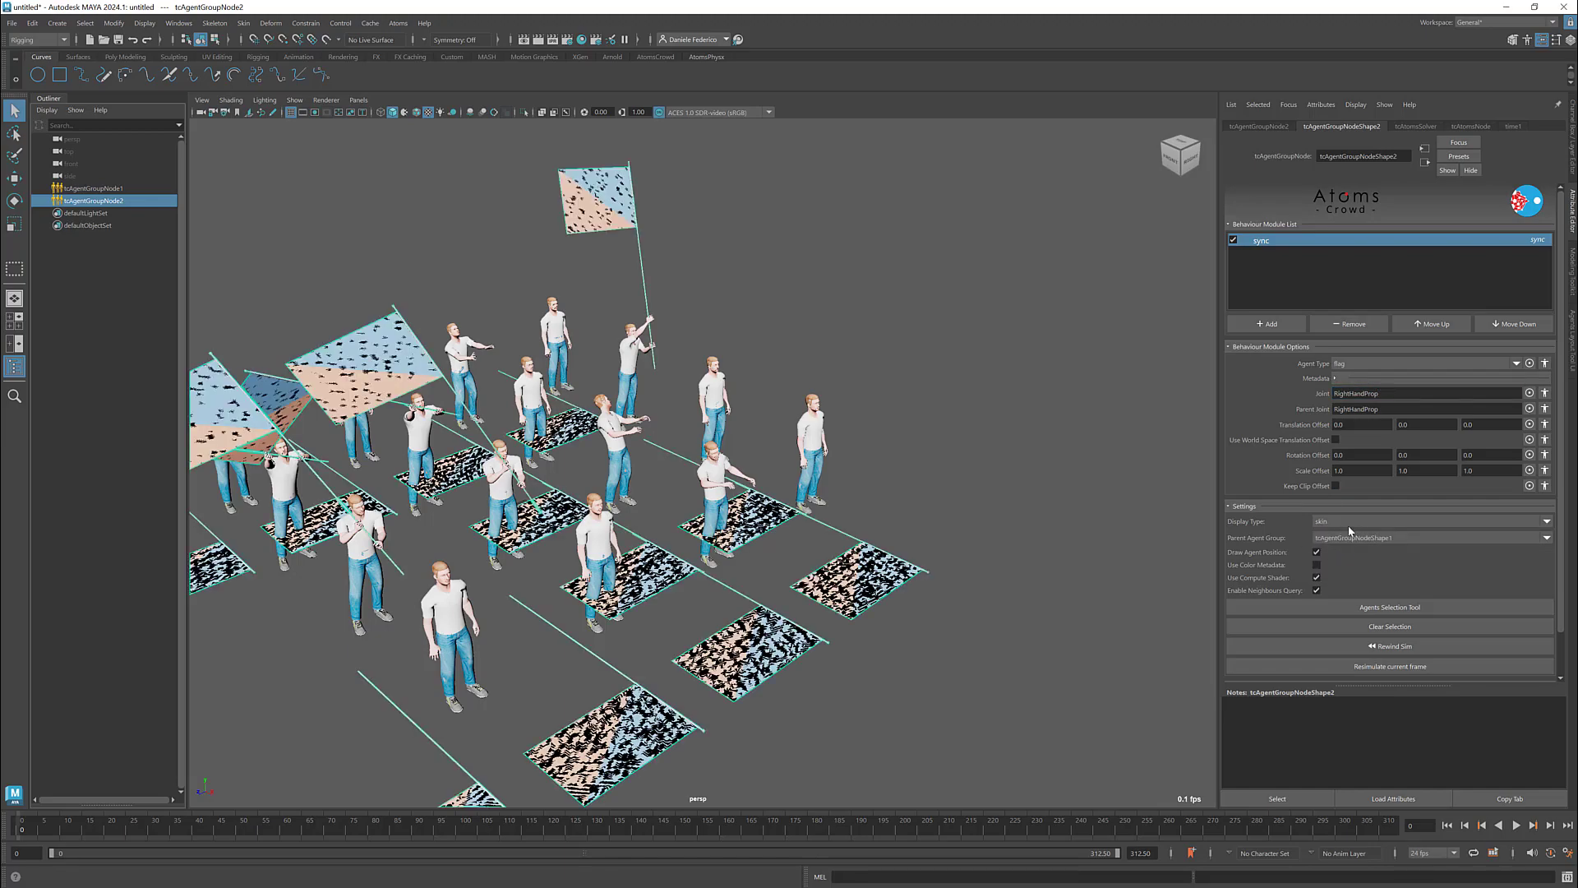
Play the simulation to check how the flags follow the men's hands, and return to the start frame
left_click_drag(710, 454, 606, 377, "alt")
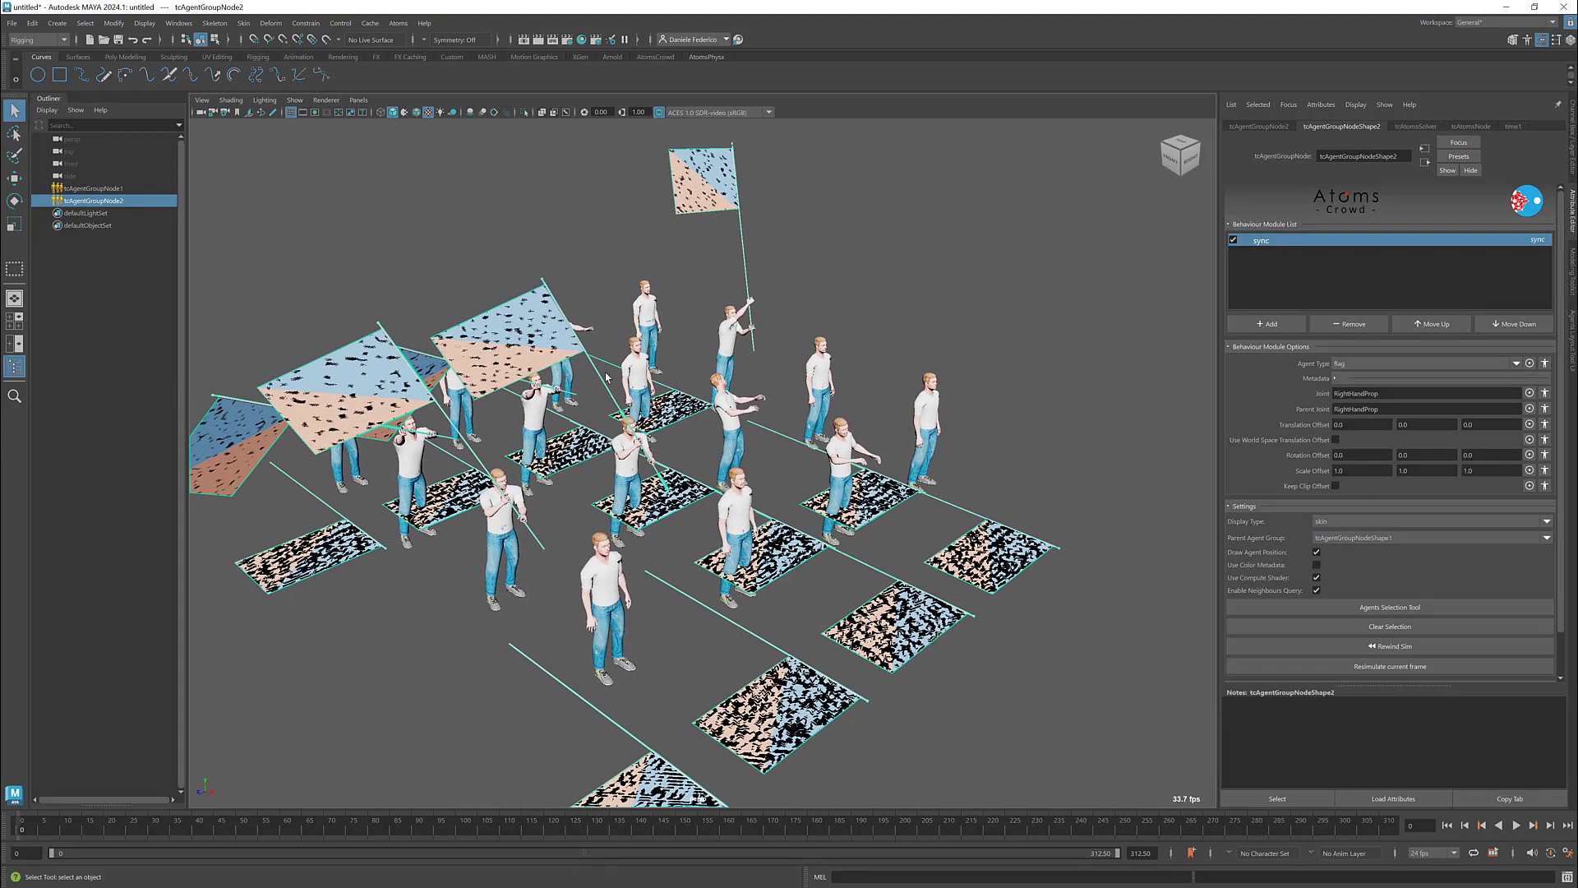
left_click_drag(746, 494, 910, 411, "alt")
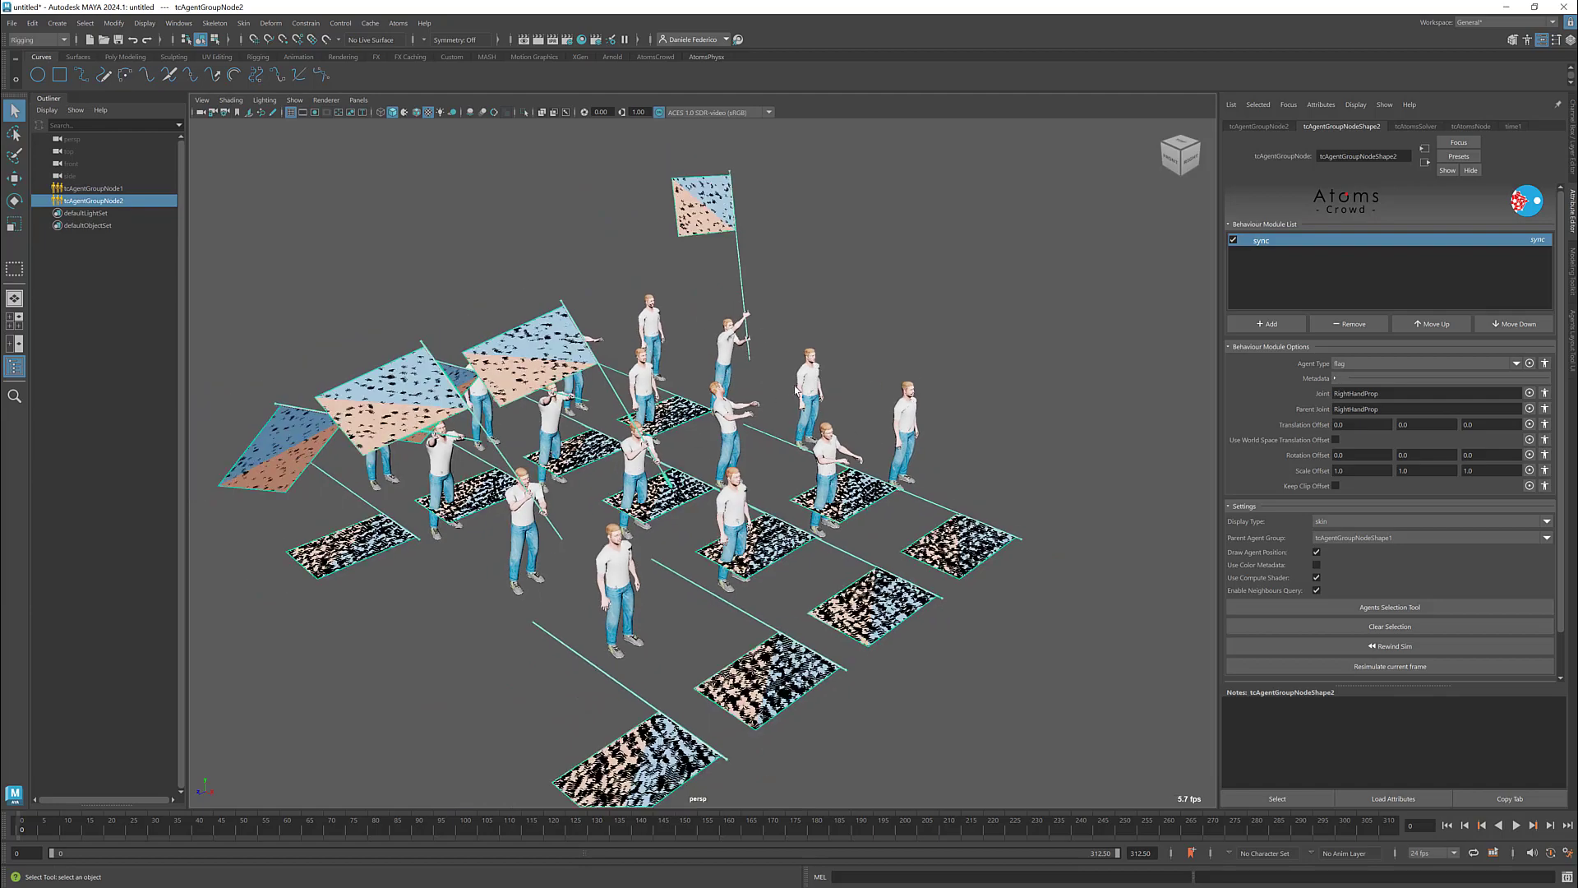
left_click_drag(796, 388, 586, 384, "alt")
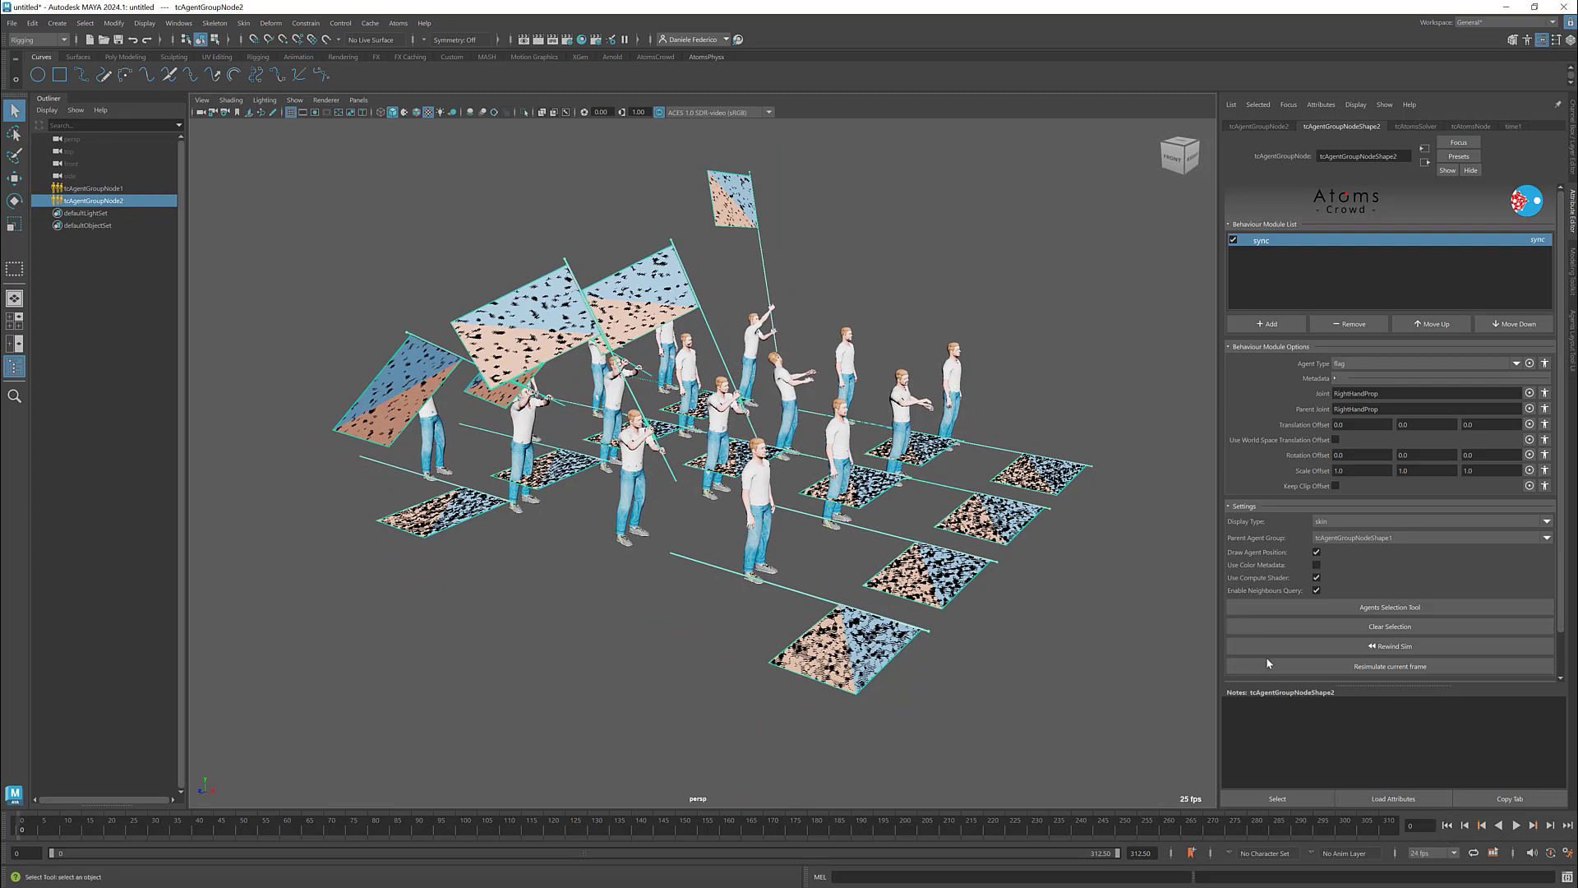
left_click(1516, 826)
left_click(1516, 825)
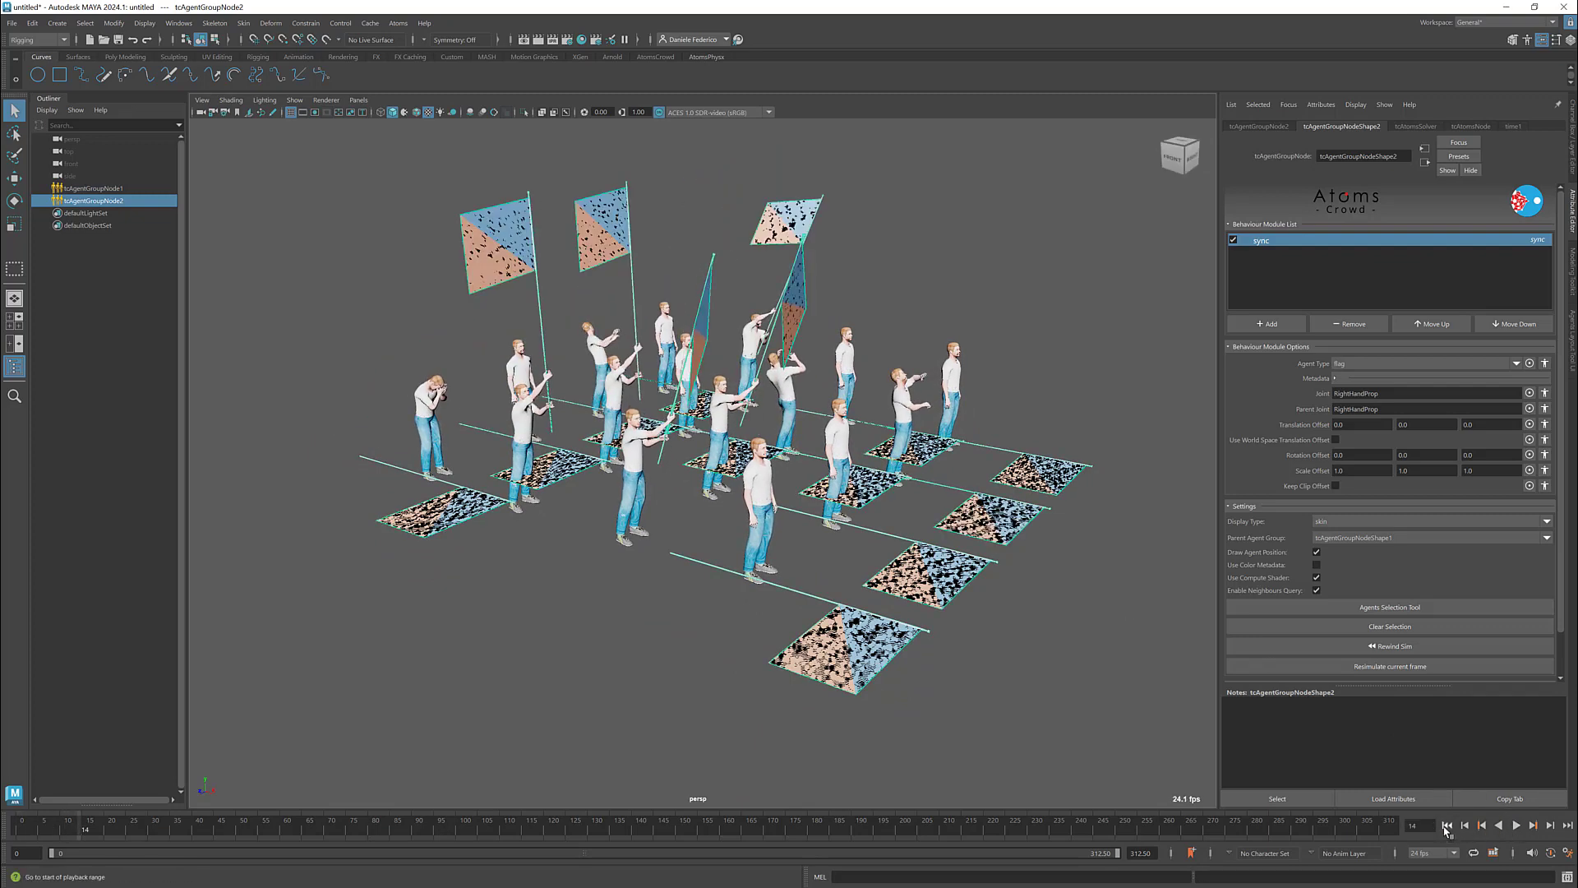
left_click(1446, 825)
Clear the agent type of the sync module so that no type is assigned
left_click(351, 39)
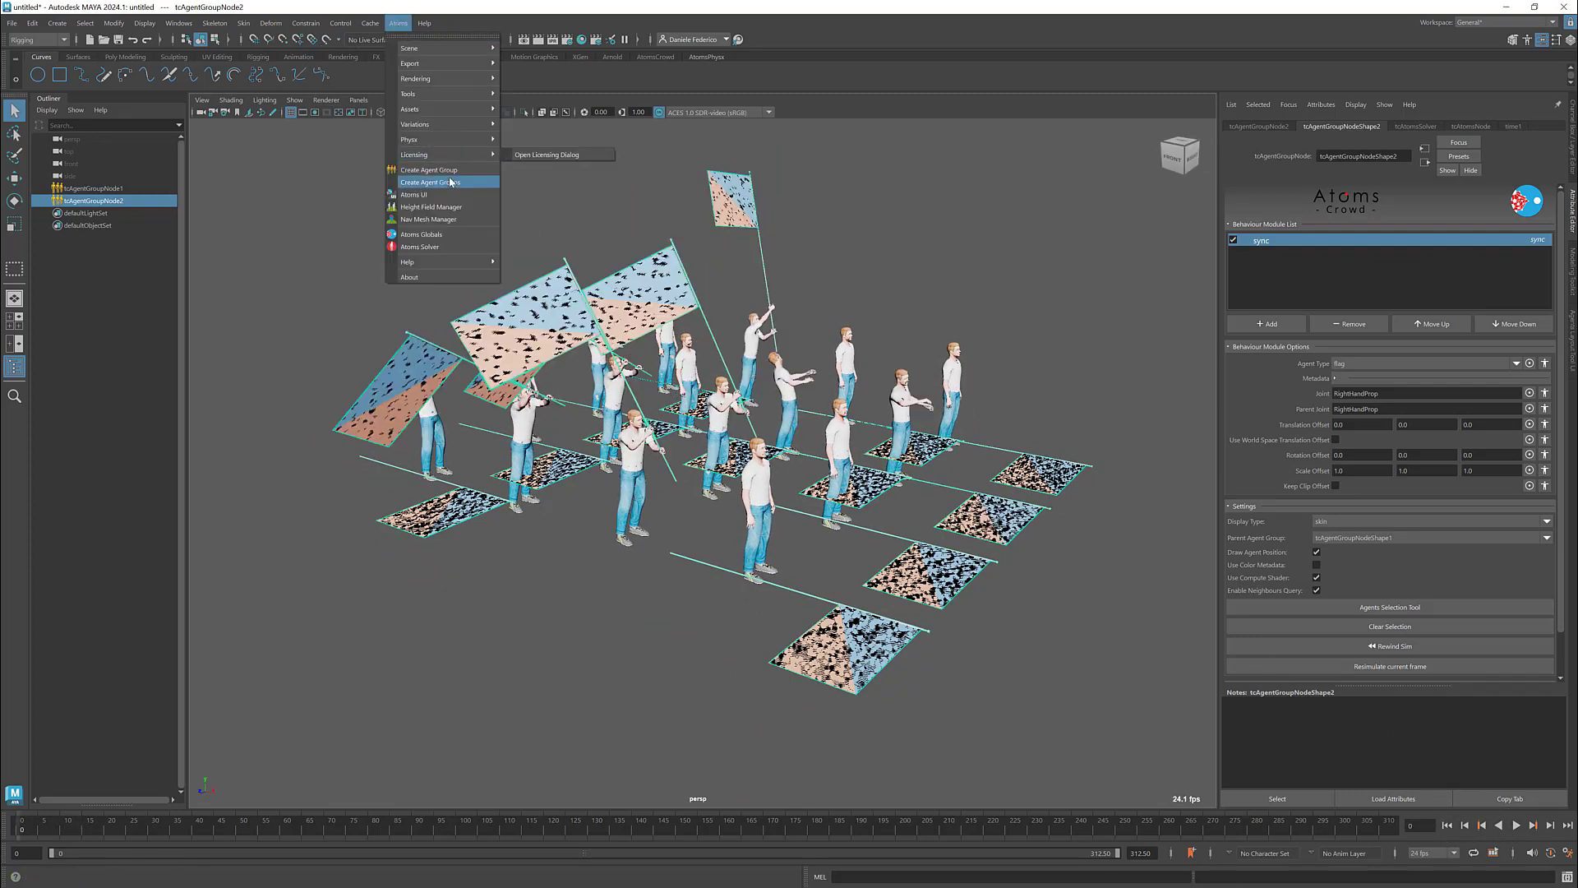
double_click(1381, 363)
key("BackSpace")
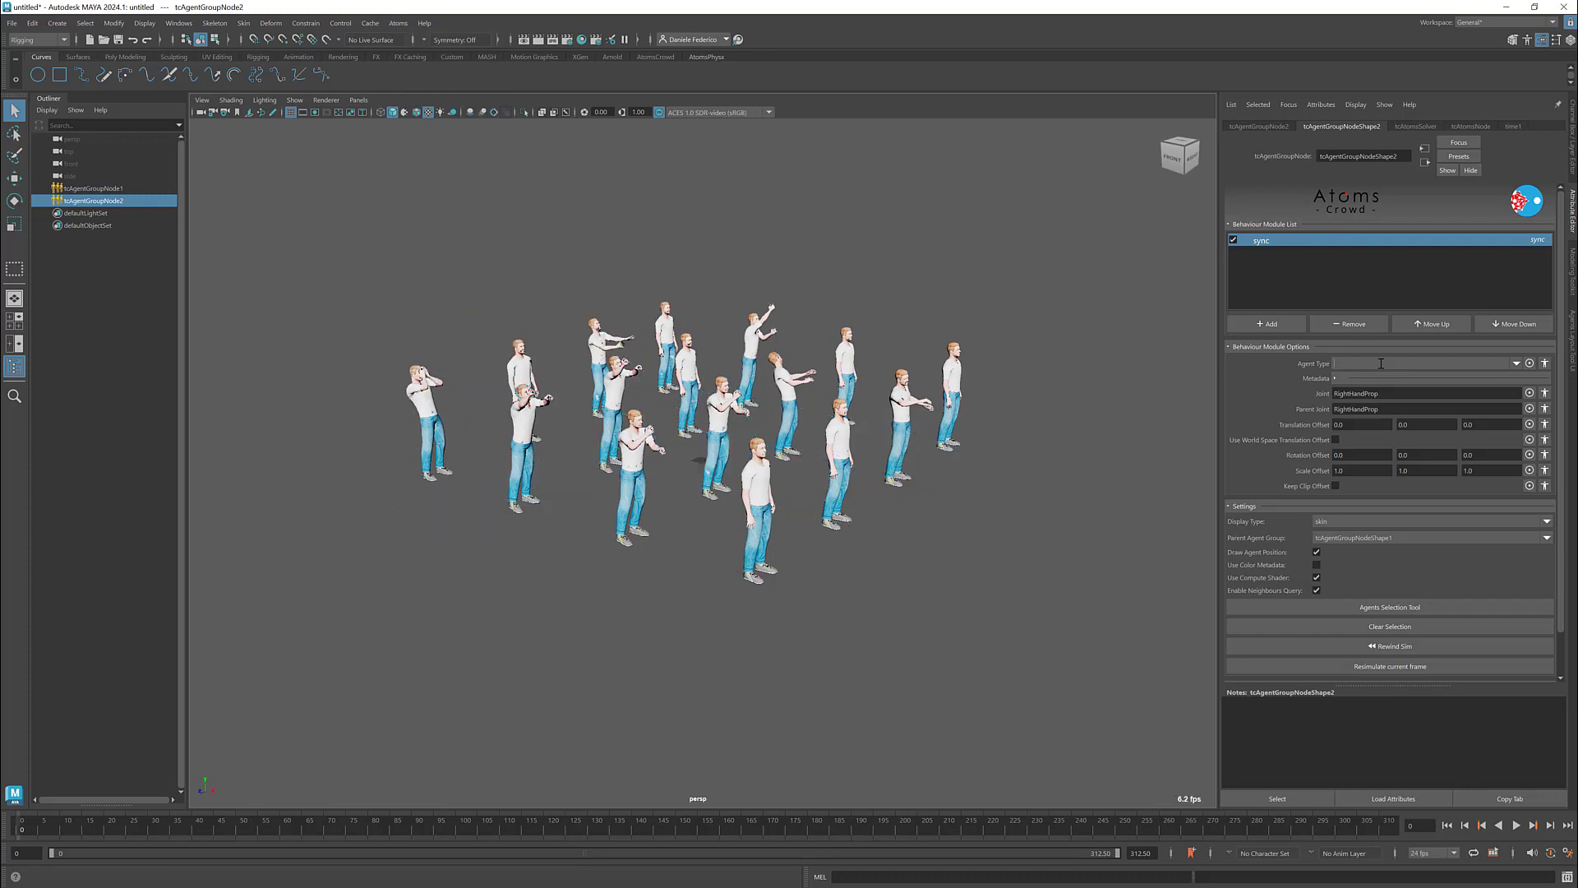
Open the Agents Layout Tool with tcAgentGroupNode1 selected and restrict its selection search to the selected agent groups
left_click(398, 23)
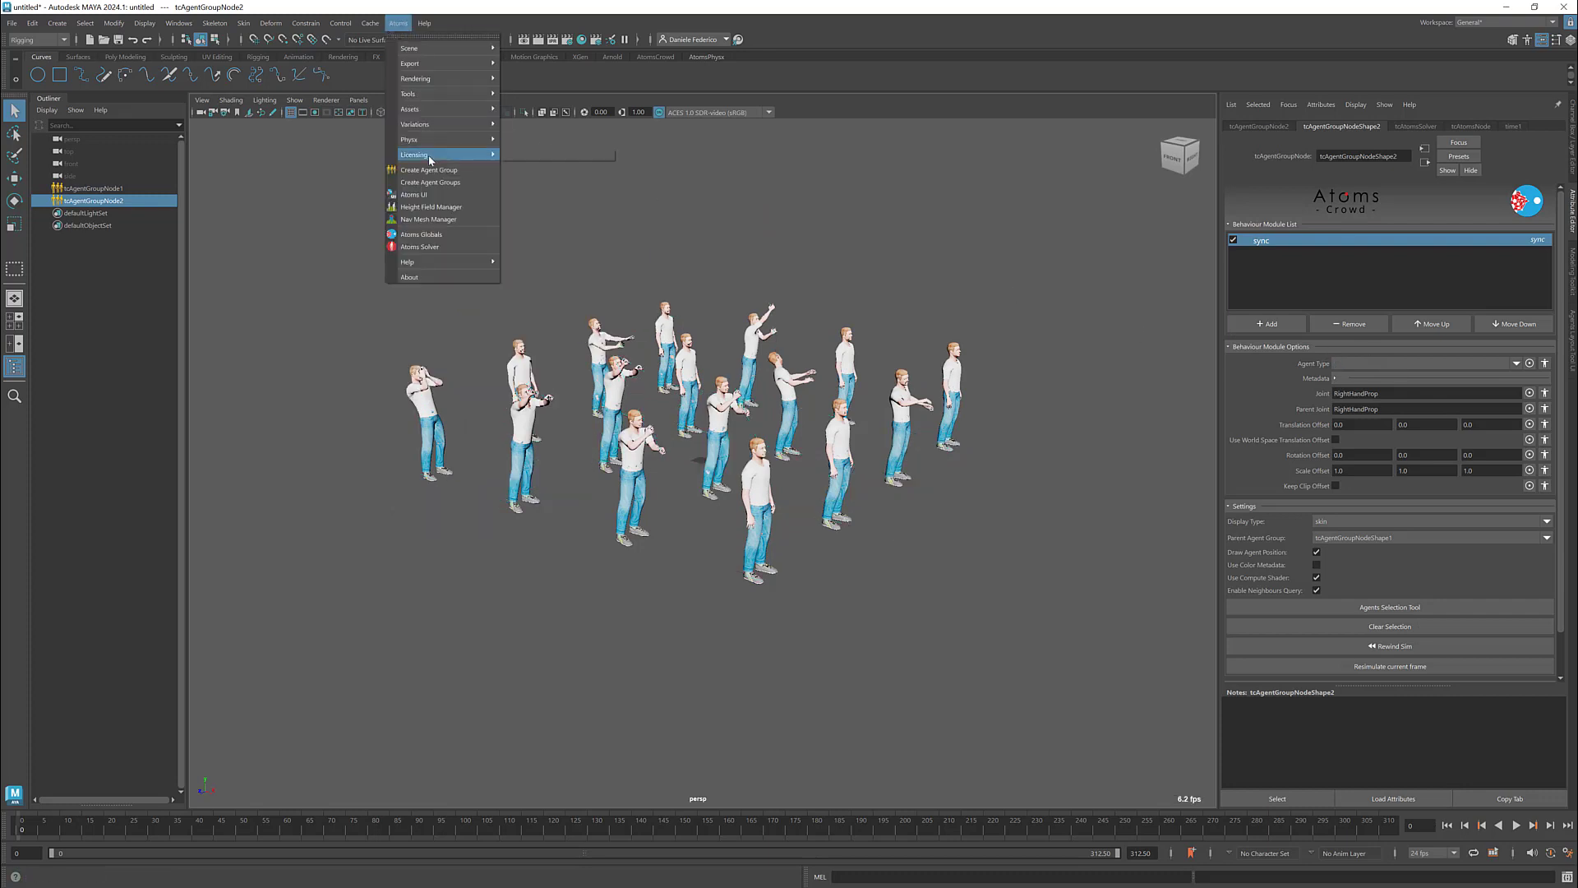
mouse_move(433, 109)
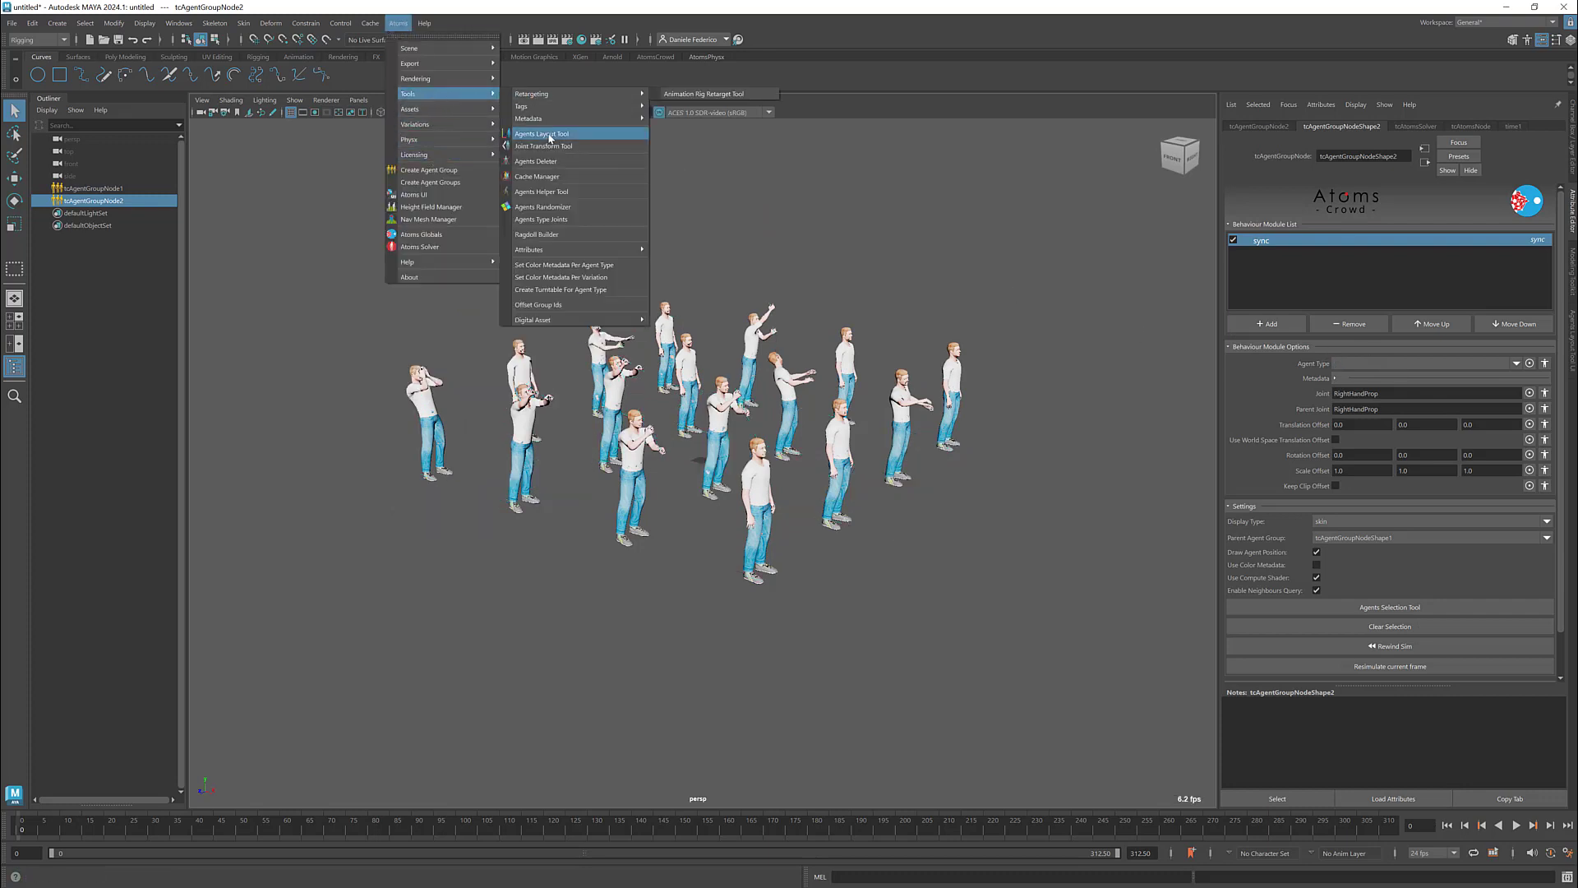
left_click(567, 135)
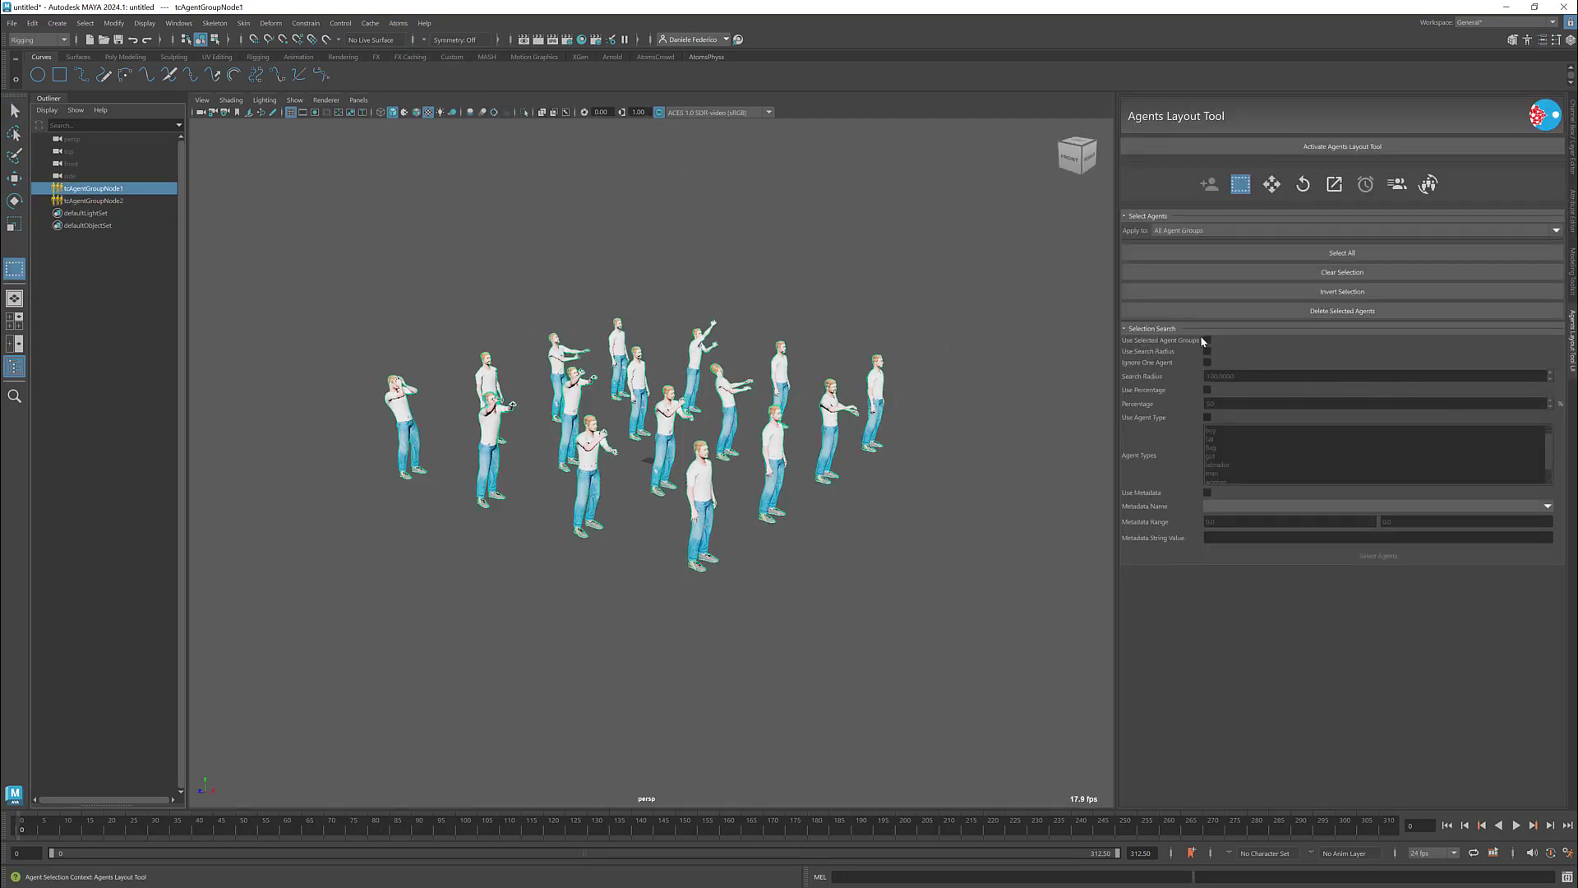
left_click(1206, 339)
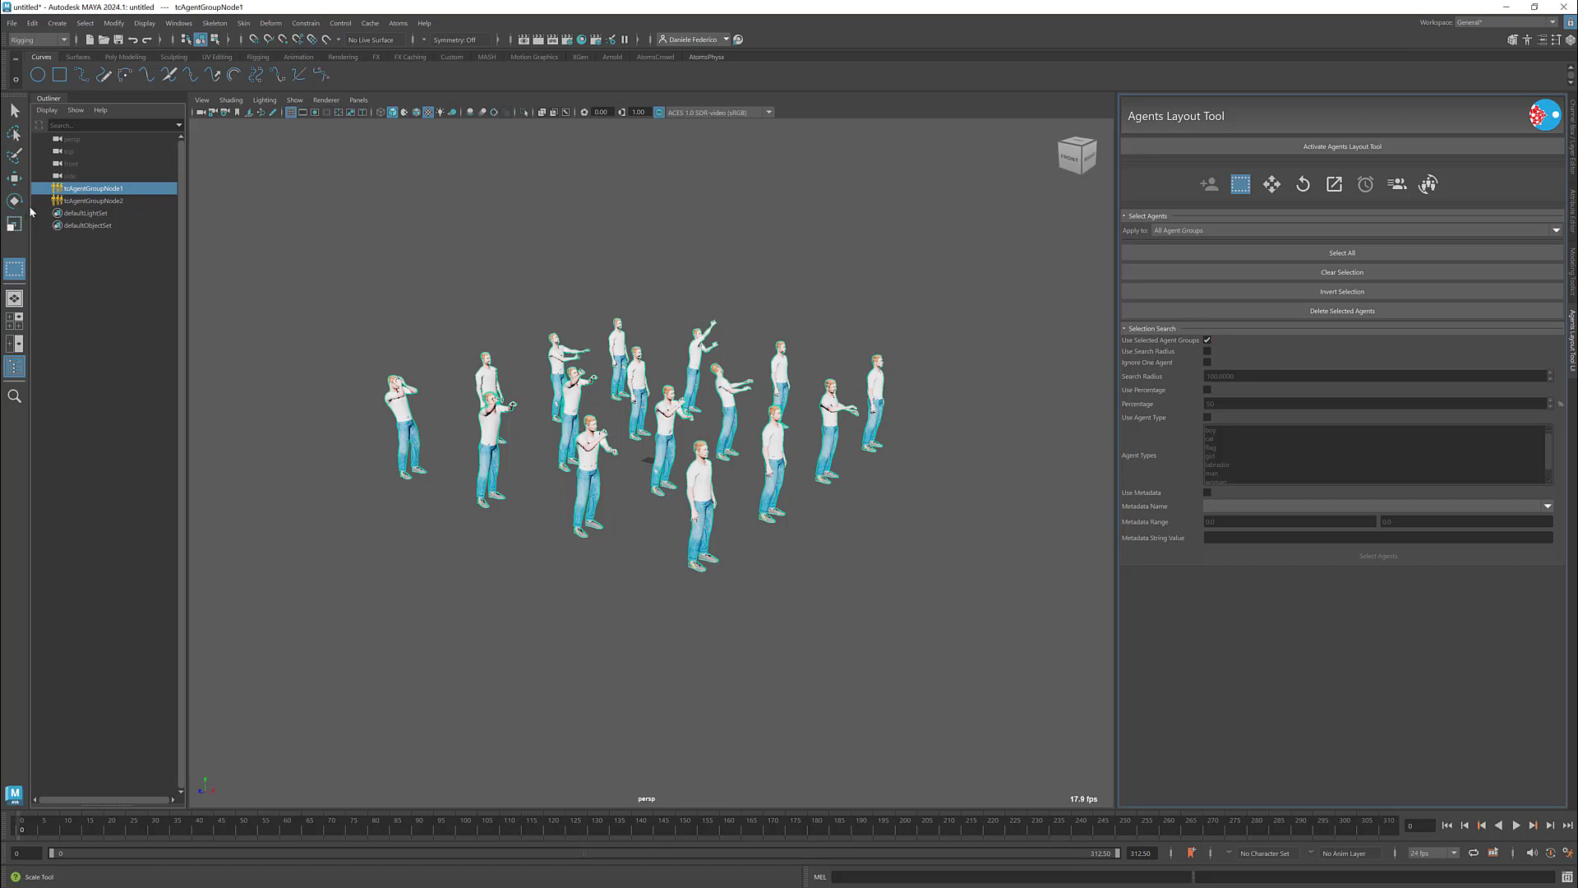
Enable metadata filtering in the selection search, with state as the metadata name and a range of 18 to 18
left_click_drag(790, 430, 783, 444, "alt")
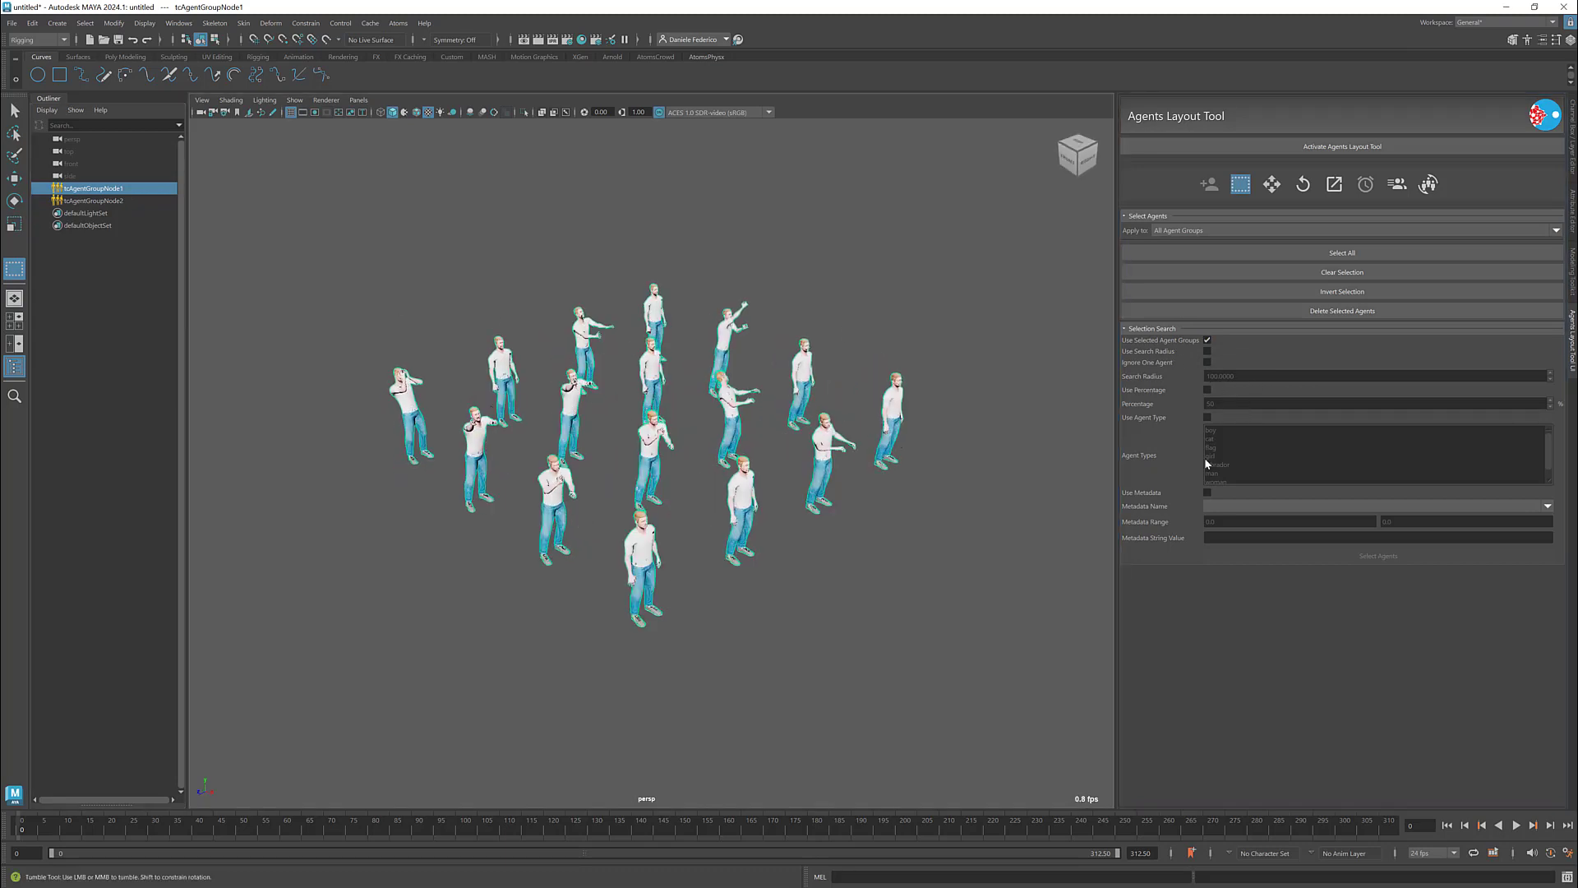
left_click(1207, 492)
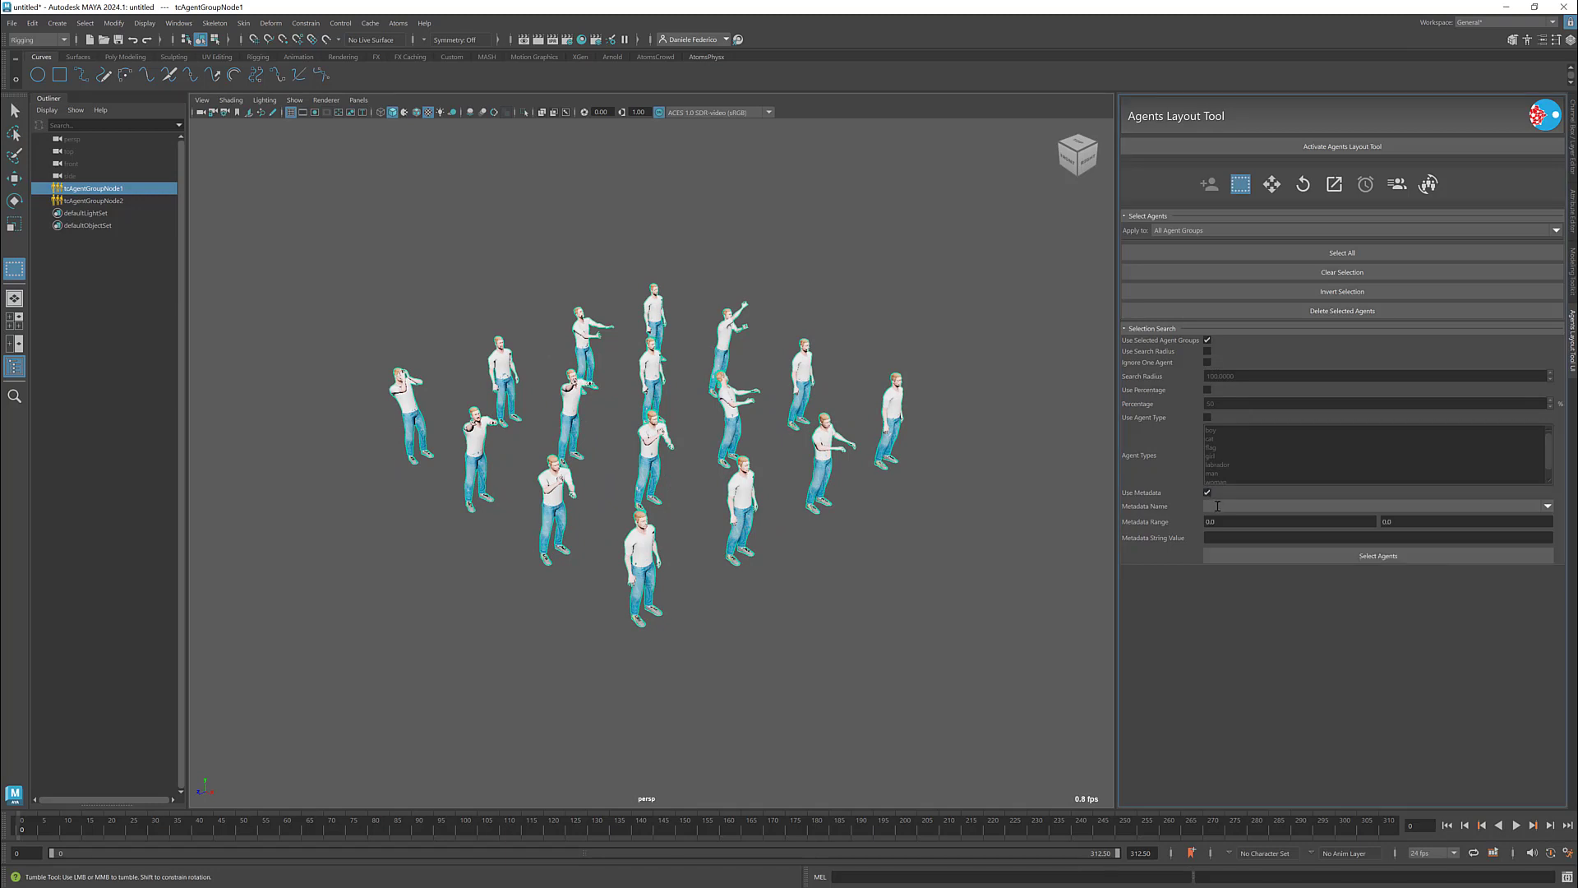
left_click(1477, 511)
type("state")
key("Tab")
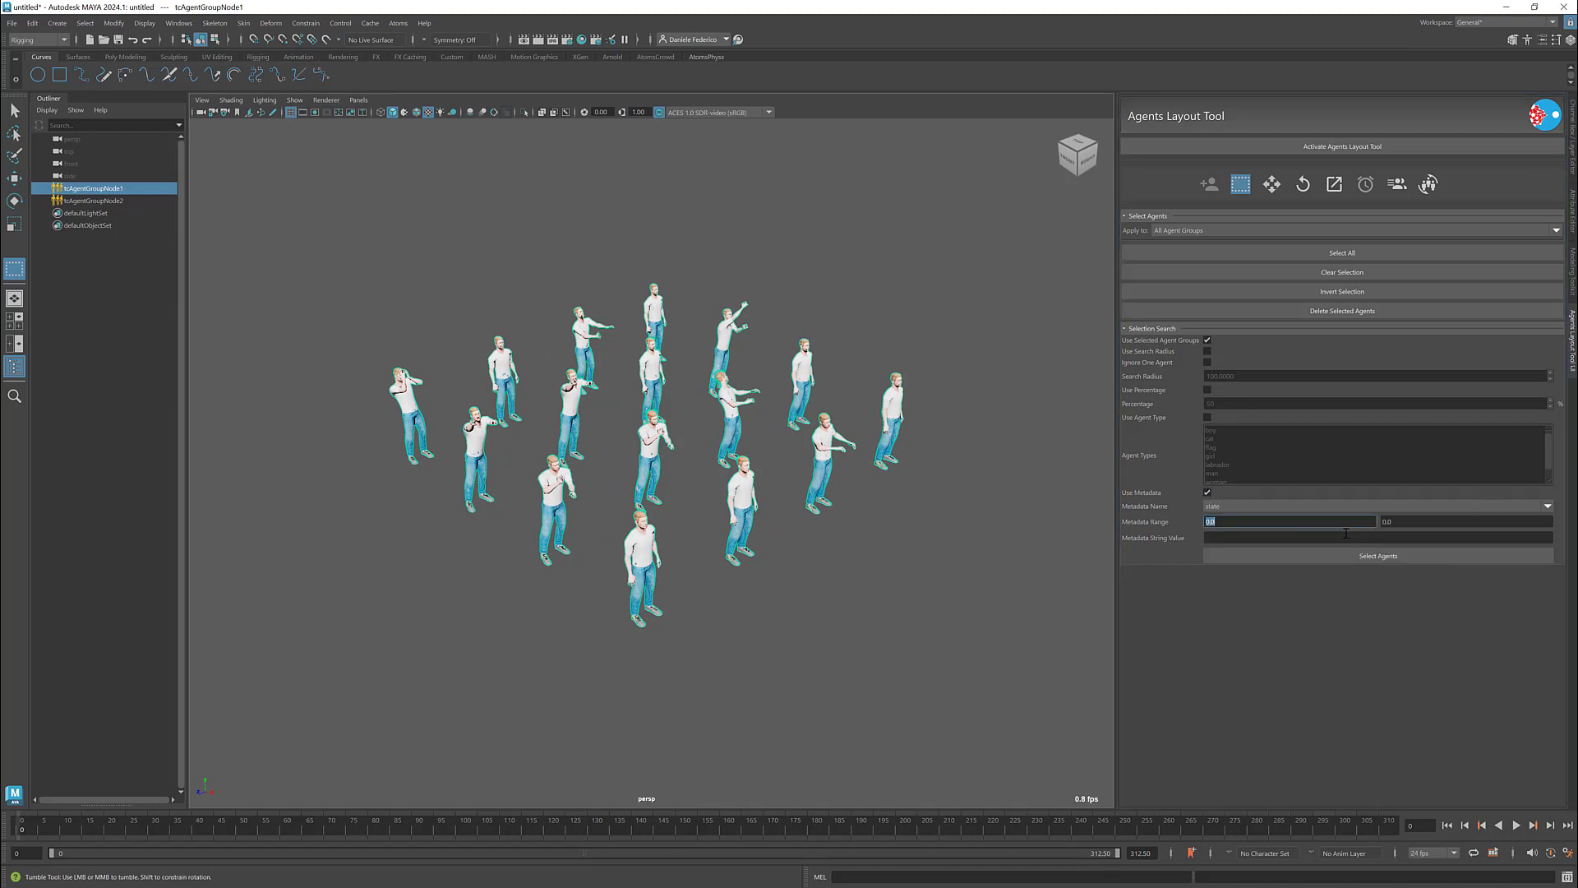
type("18")
key("Tab")
type("18")
key("Tab")
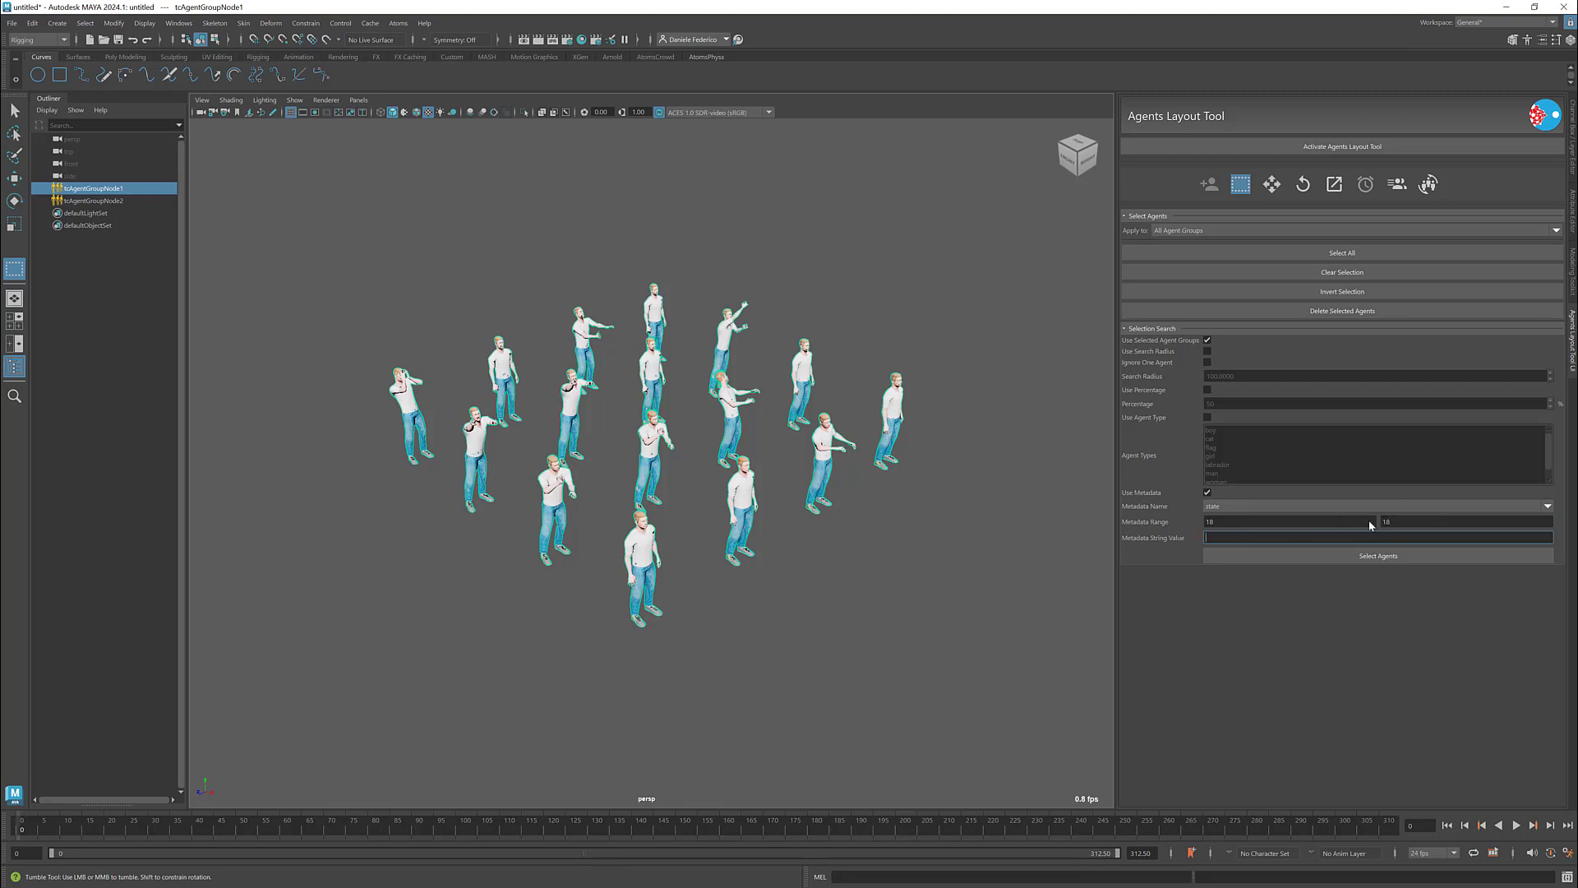
Check the flag-swinging state's number in manStadiumStateMachine, and select the agents that match the metadata search
left_click(398, 23)
left_click(444, 195)
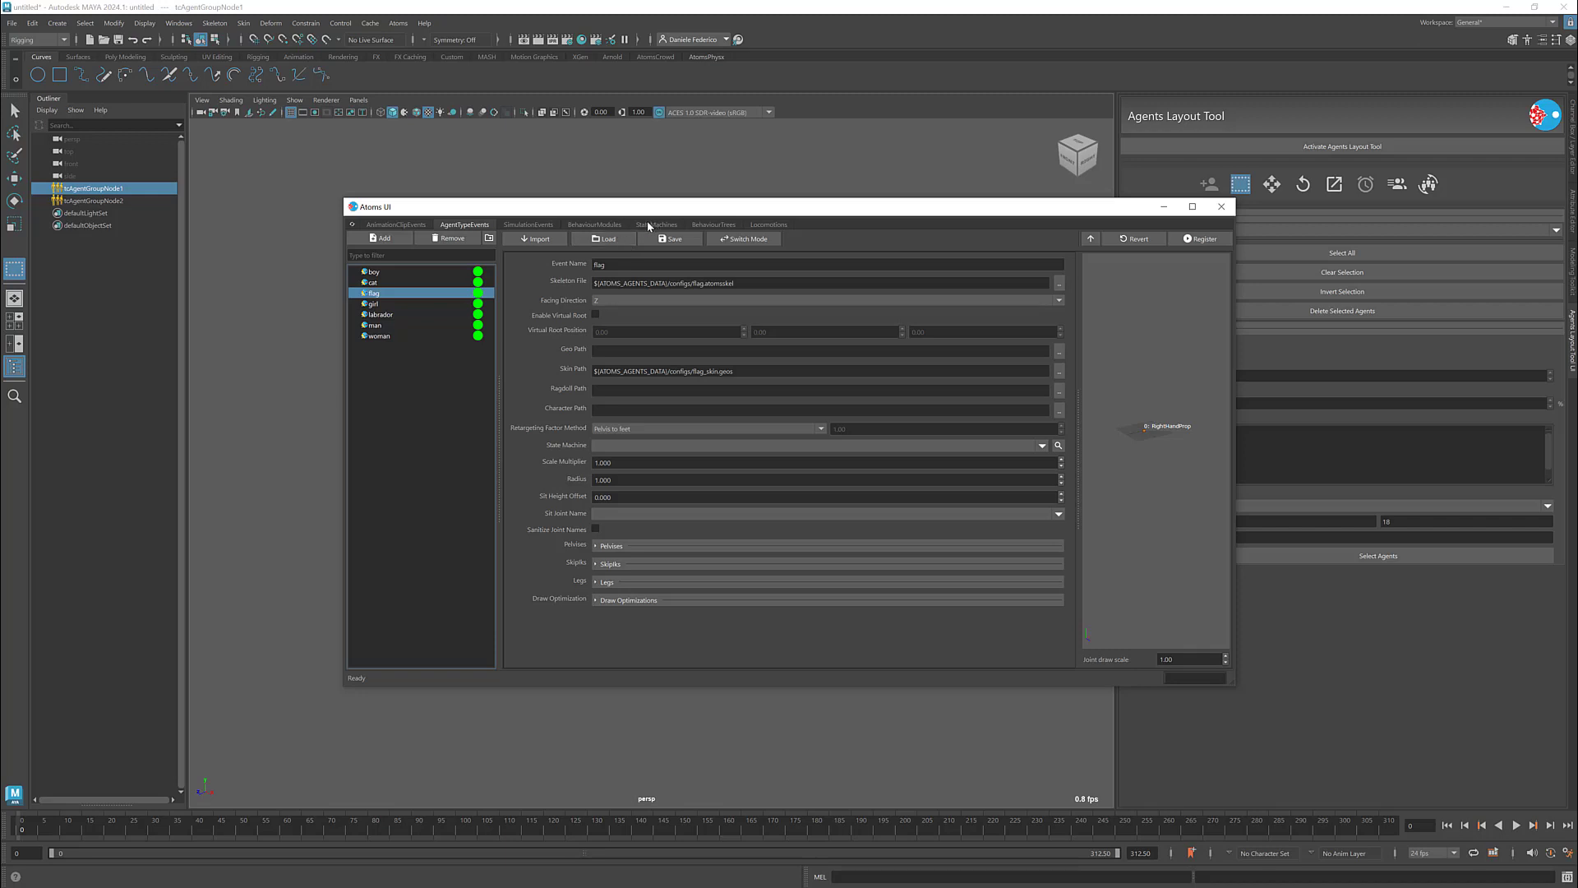
left_click(649, 225)
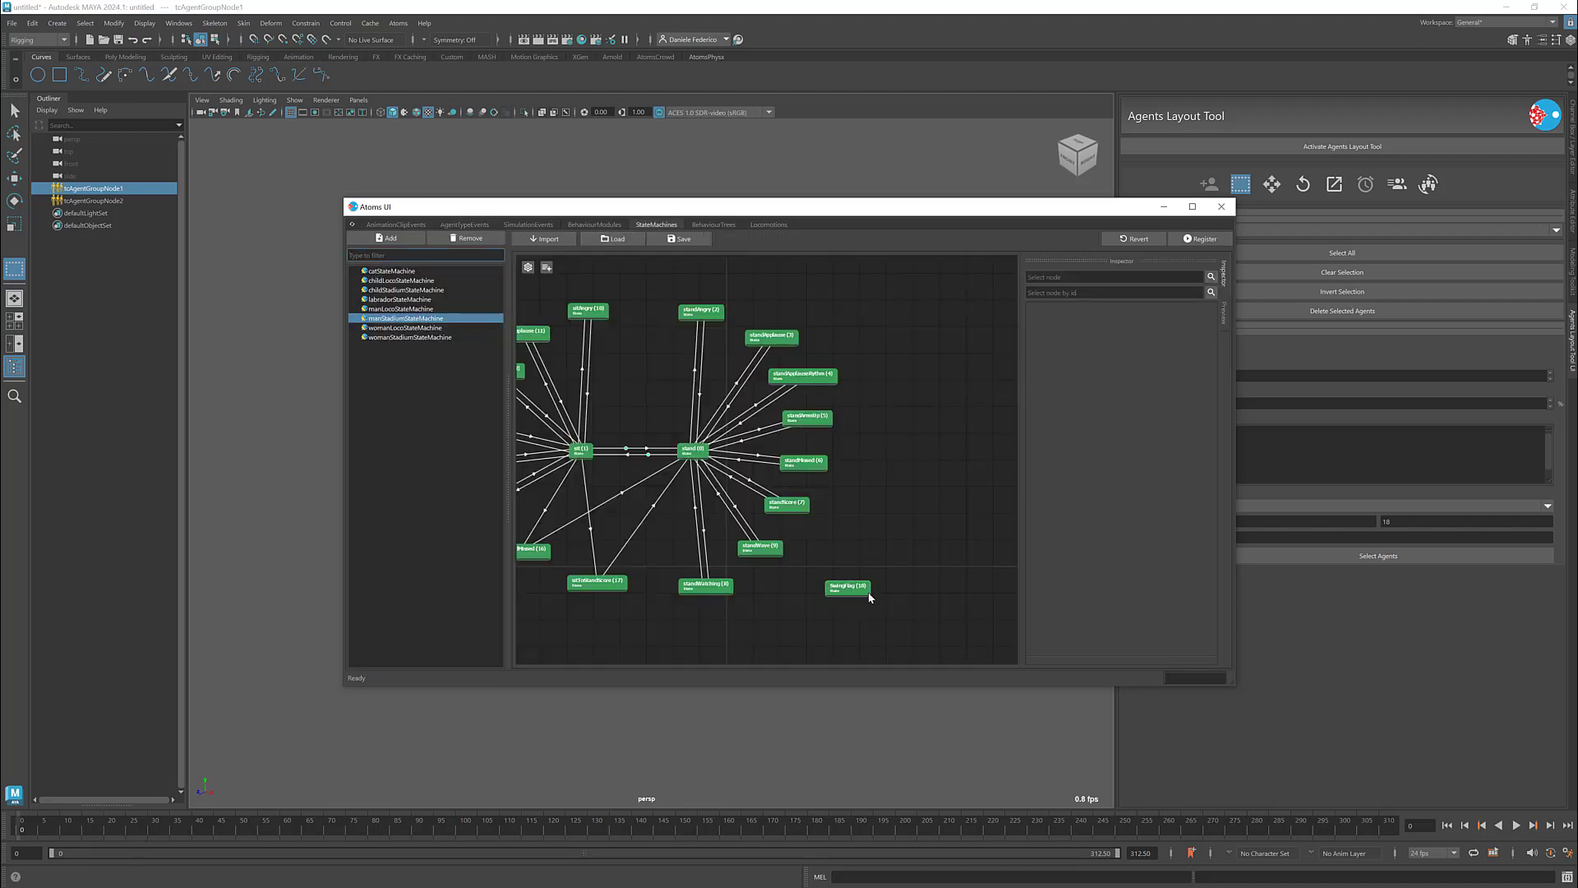
scroll(870, 594, "up", 5)
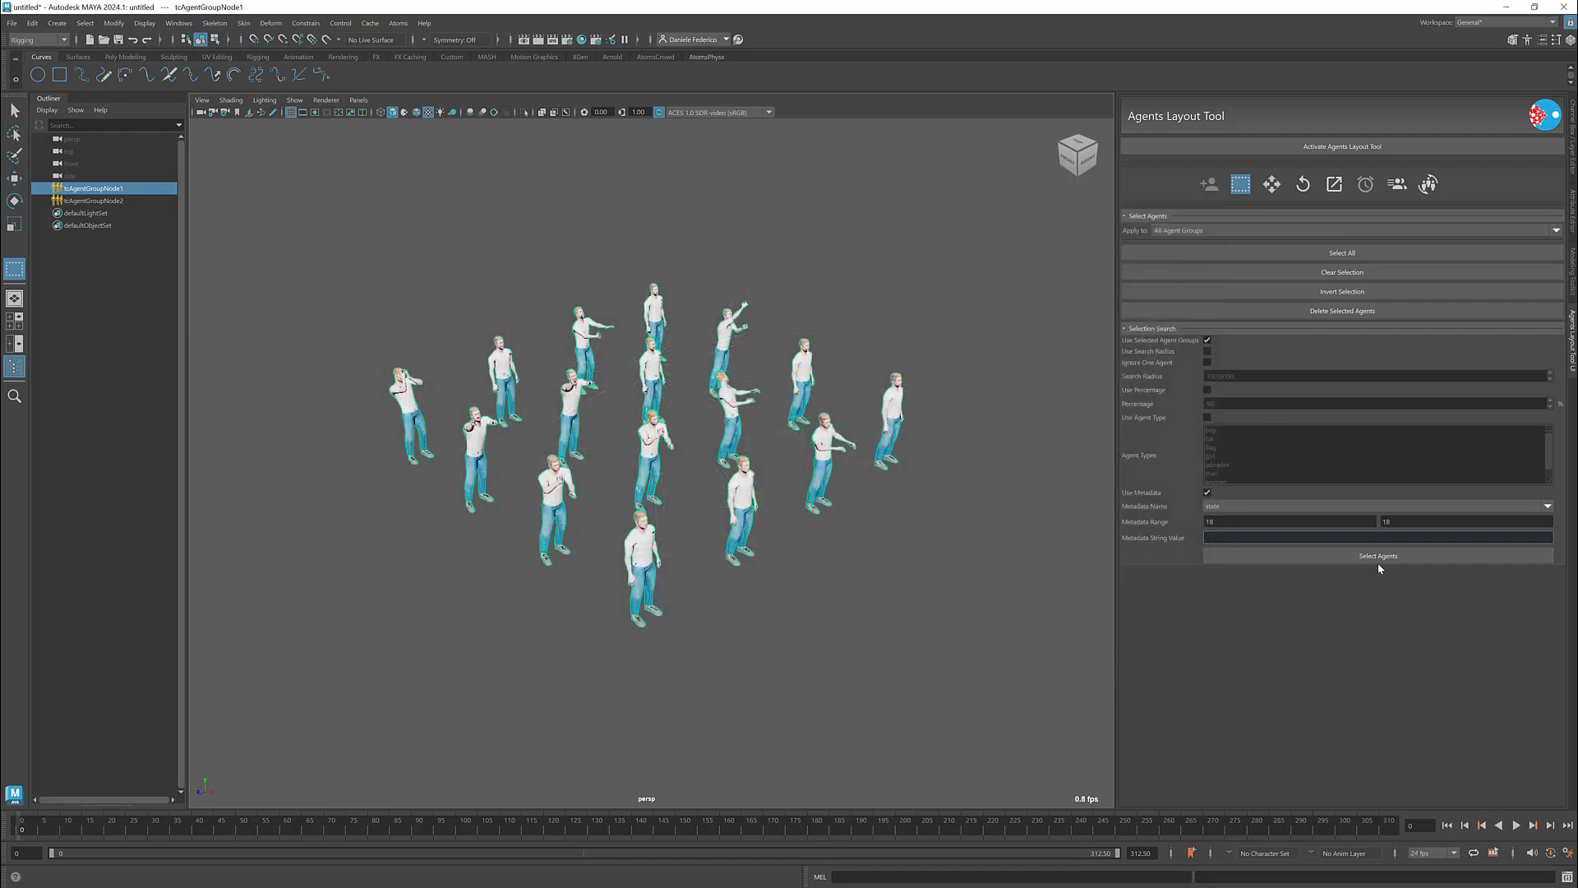
left_click(1378, 561)
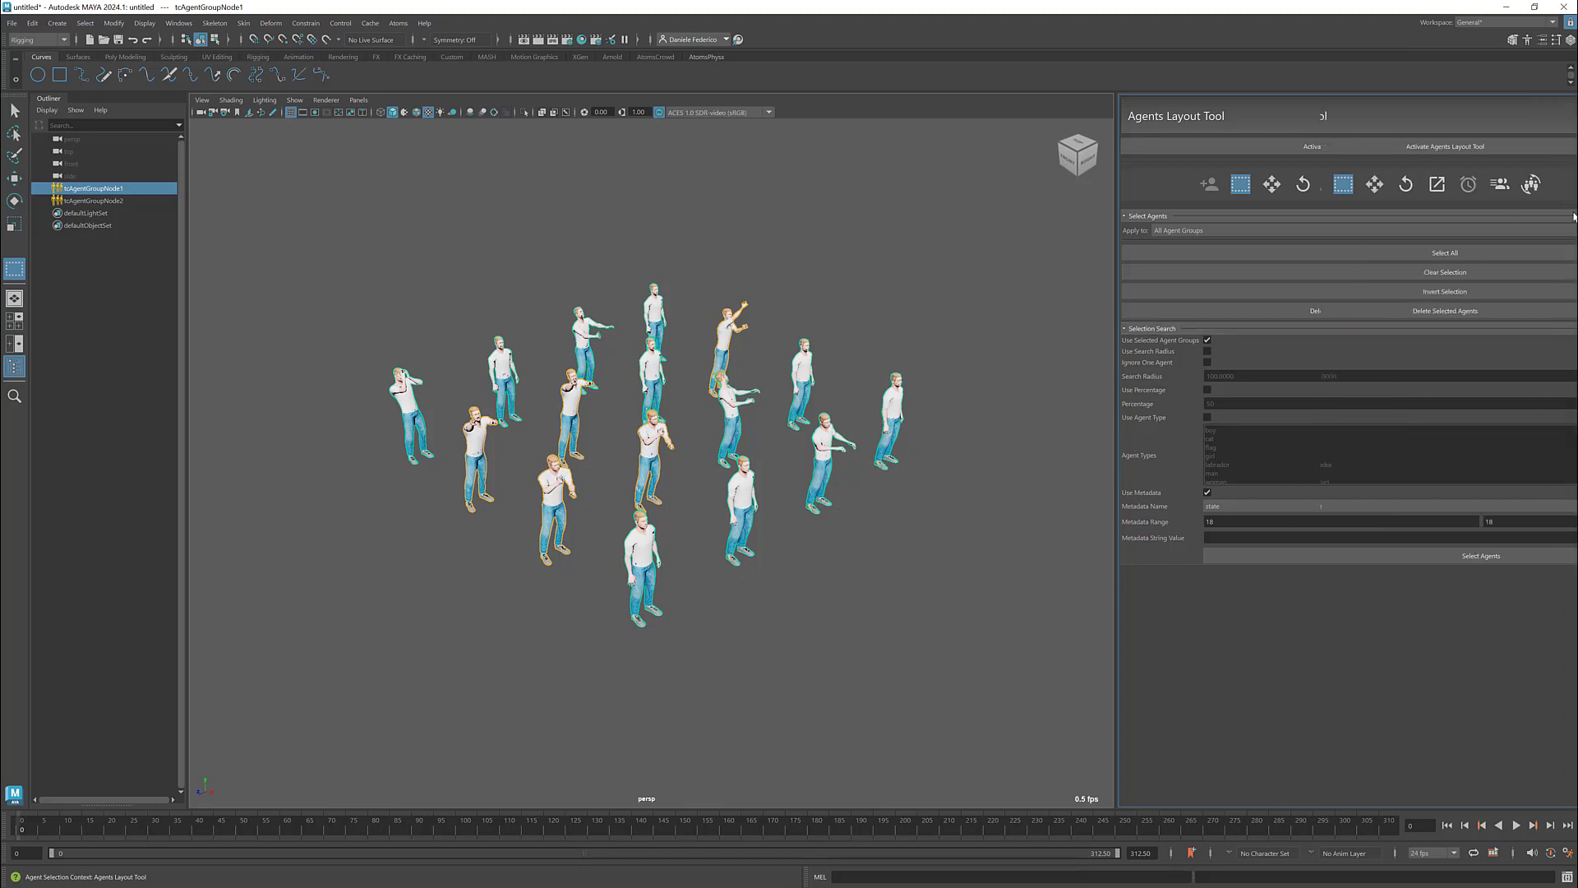
Run the Agents Randomizer on tcAgentGroupNode2 with the flag agent type at 0.5, limited to the selected agents, and close it
left_click(1572, 216)
left_click(121, 202)
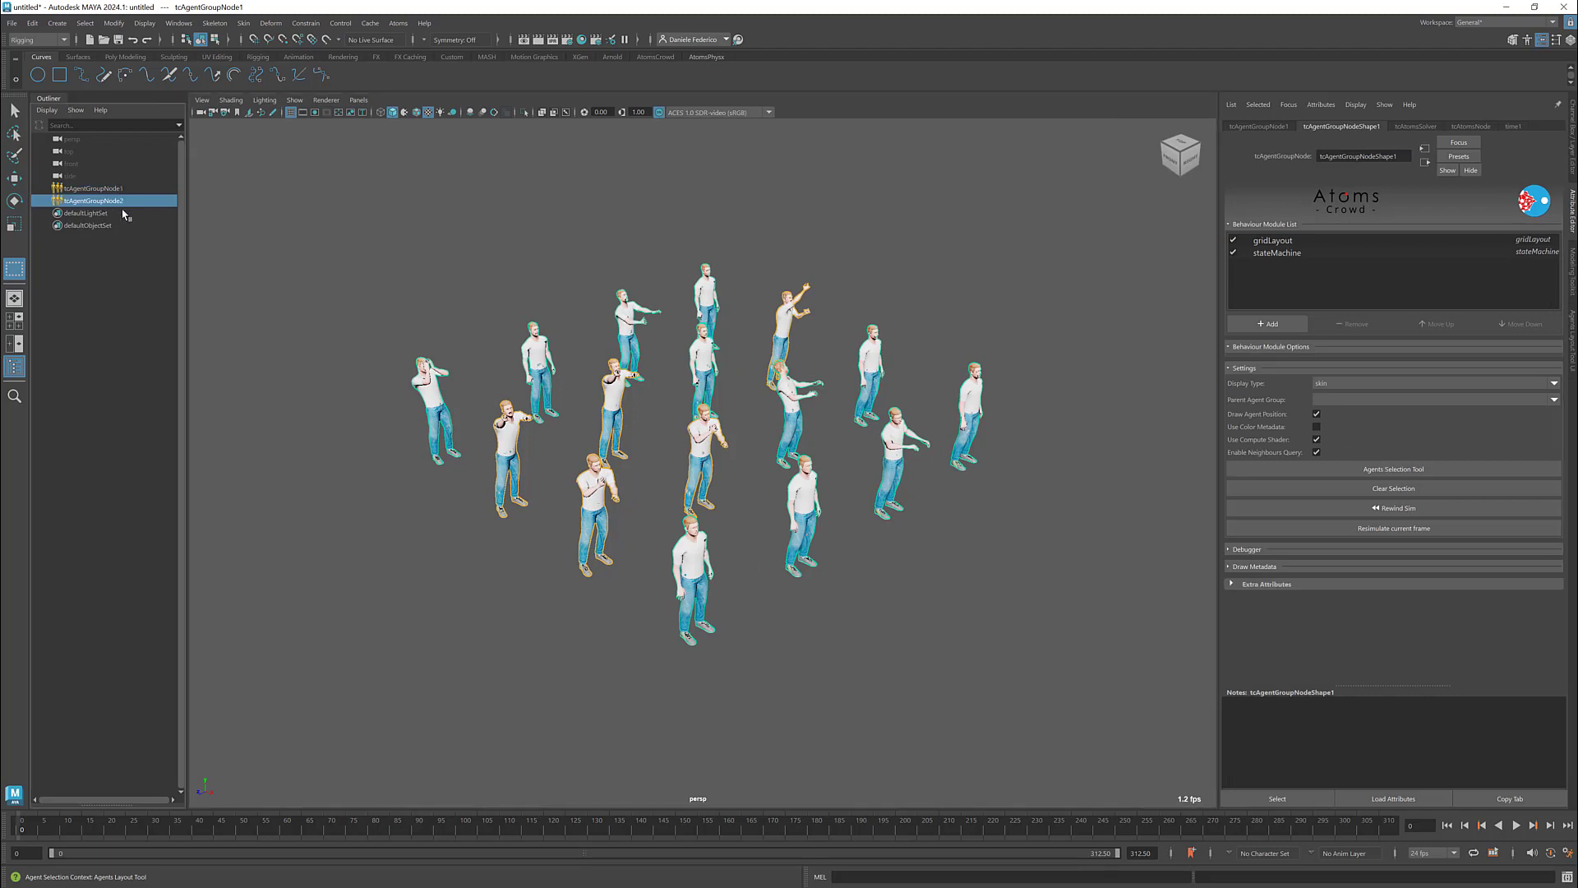
left_click(401, 24)
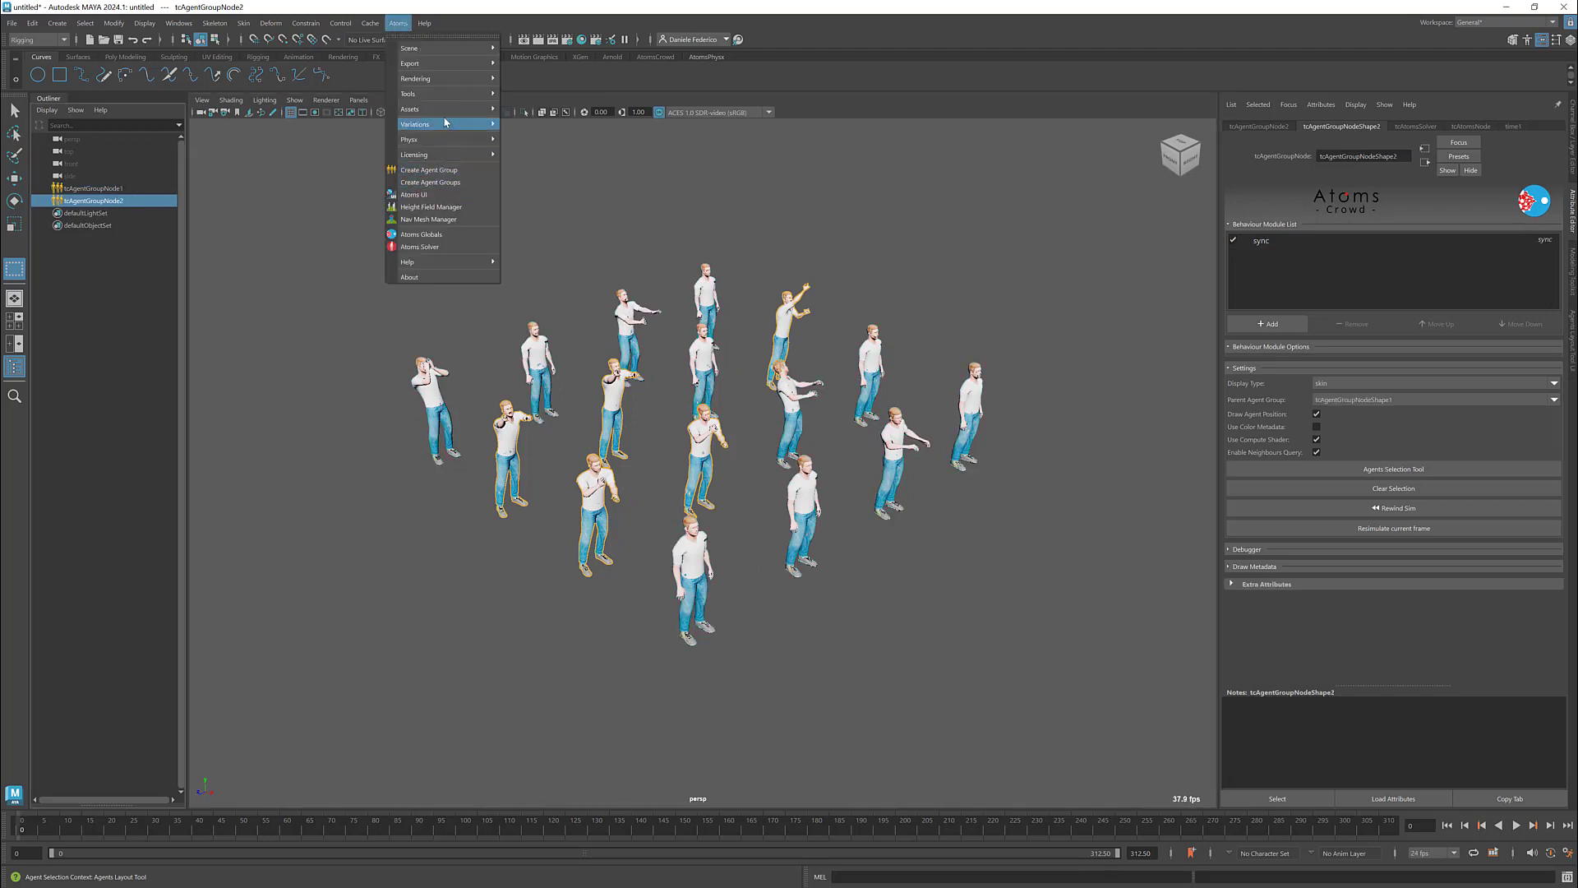
mouse_move(498, 93)
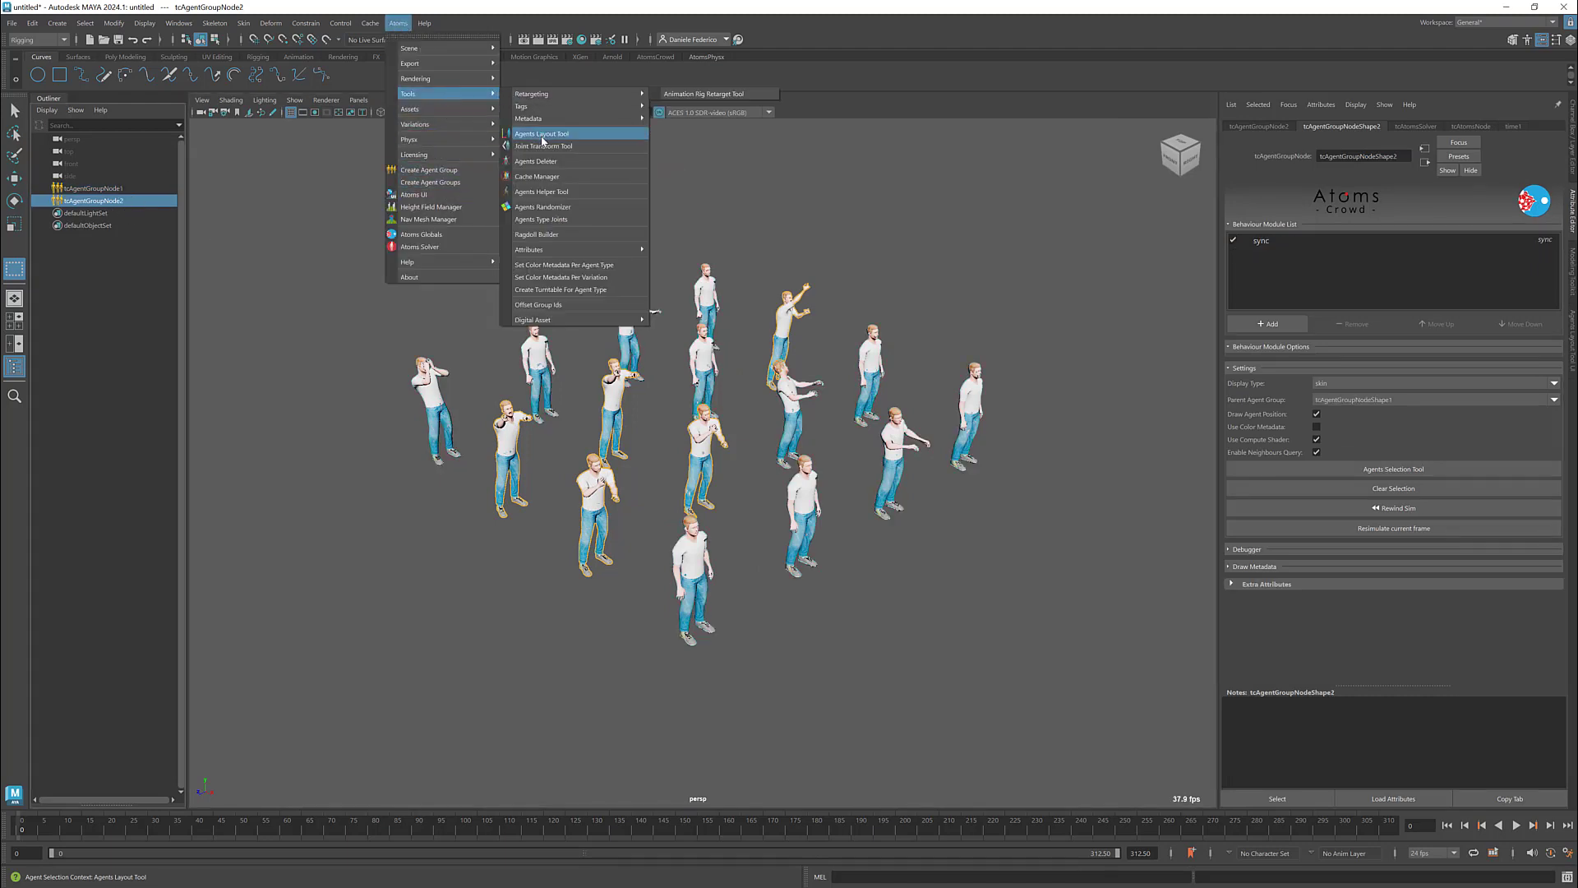
left_click(542, 207)
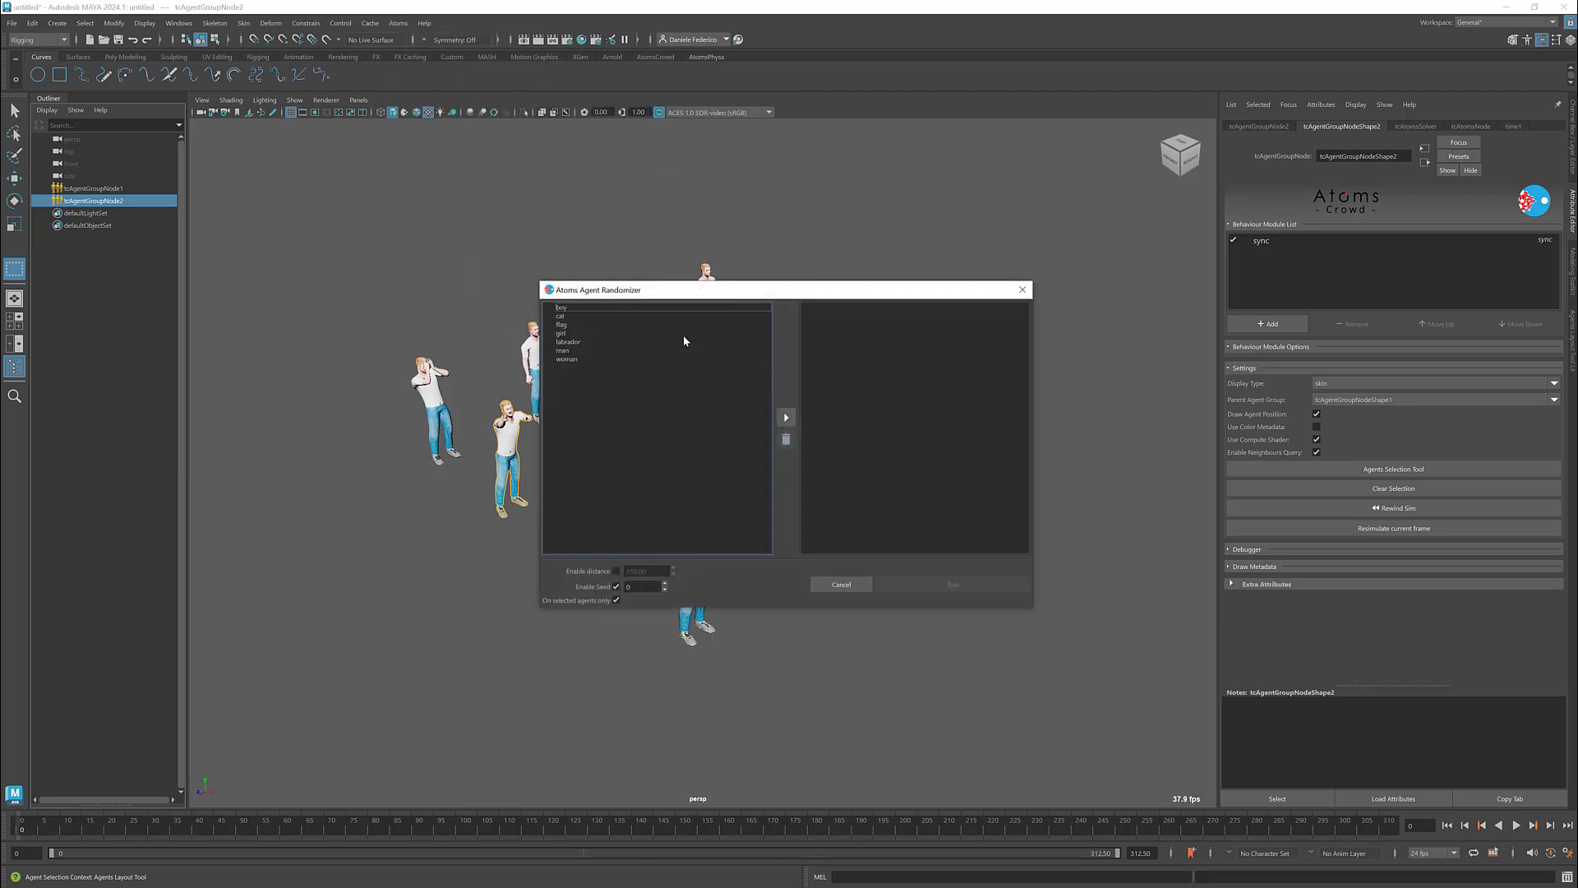
left_click(574, 350)
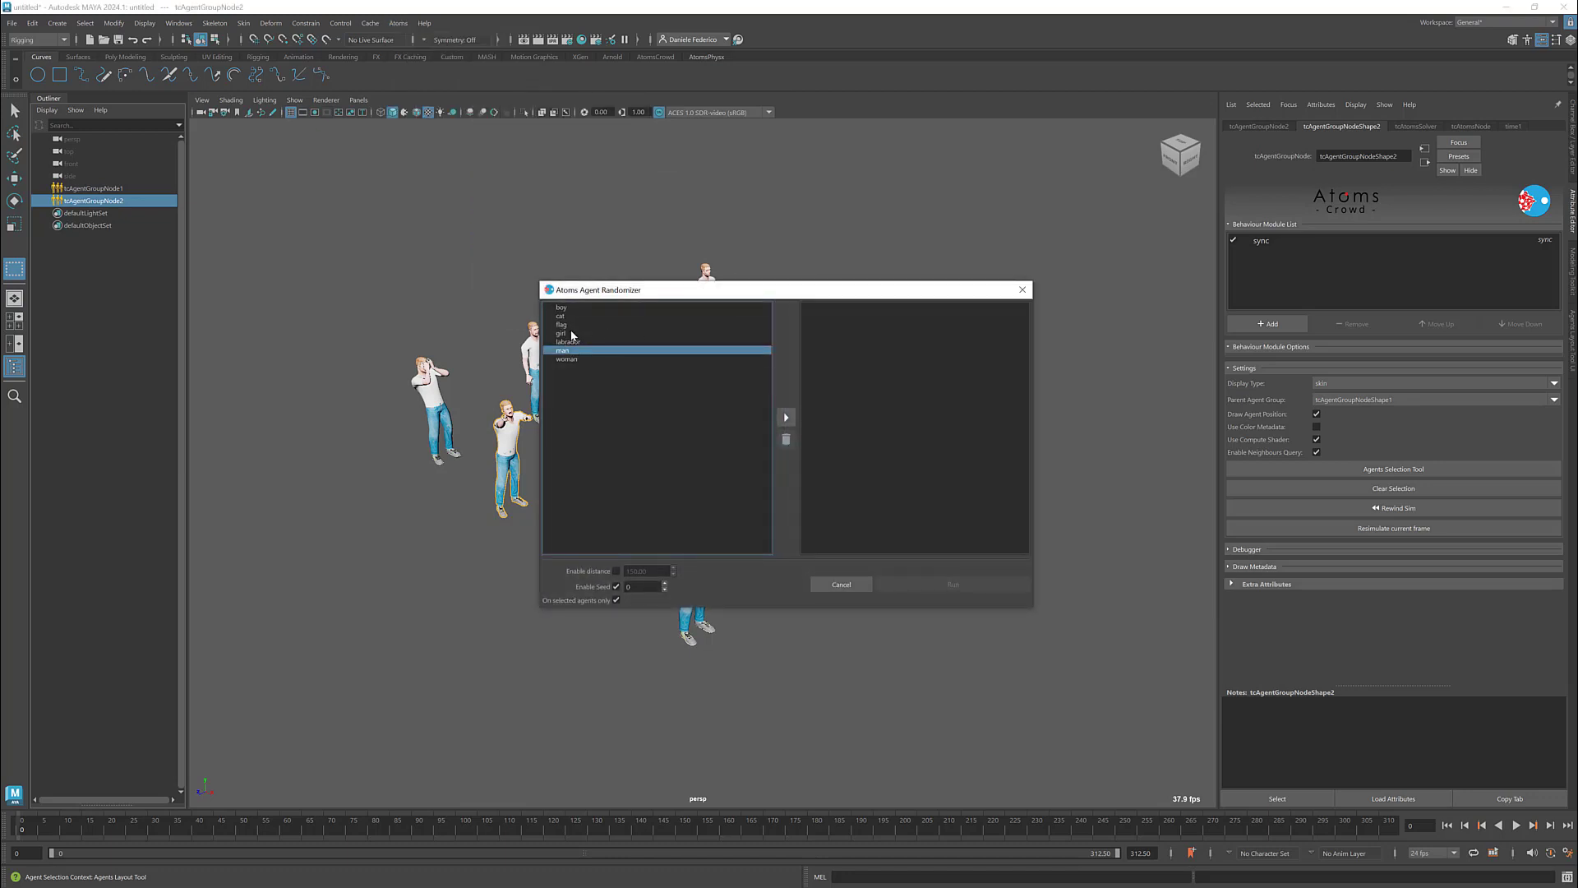
left_click(574, 325)
left_click(788, 418)
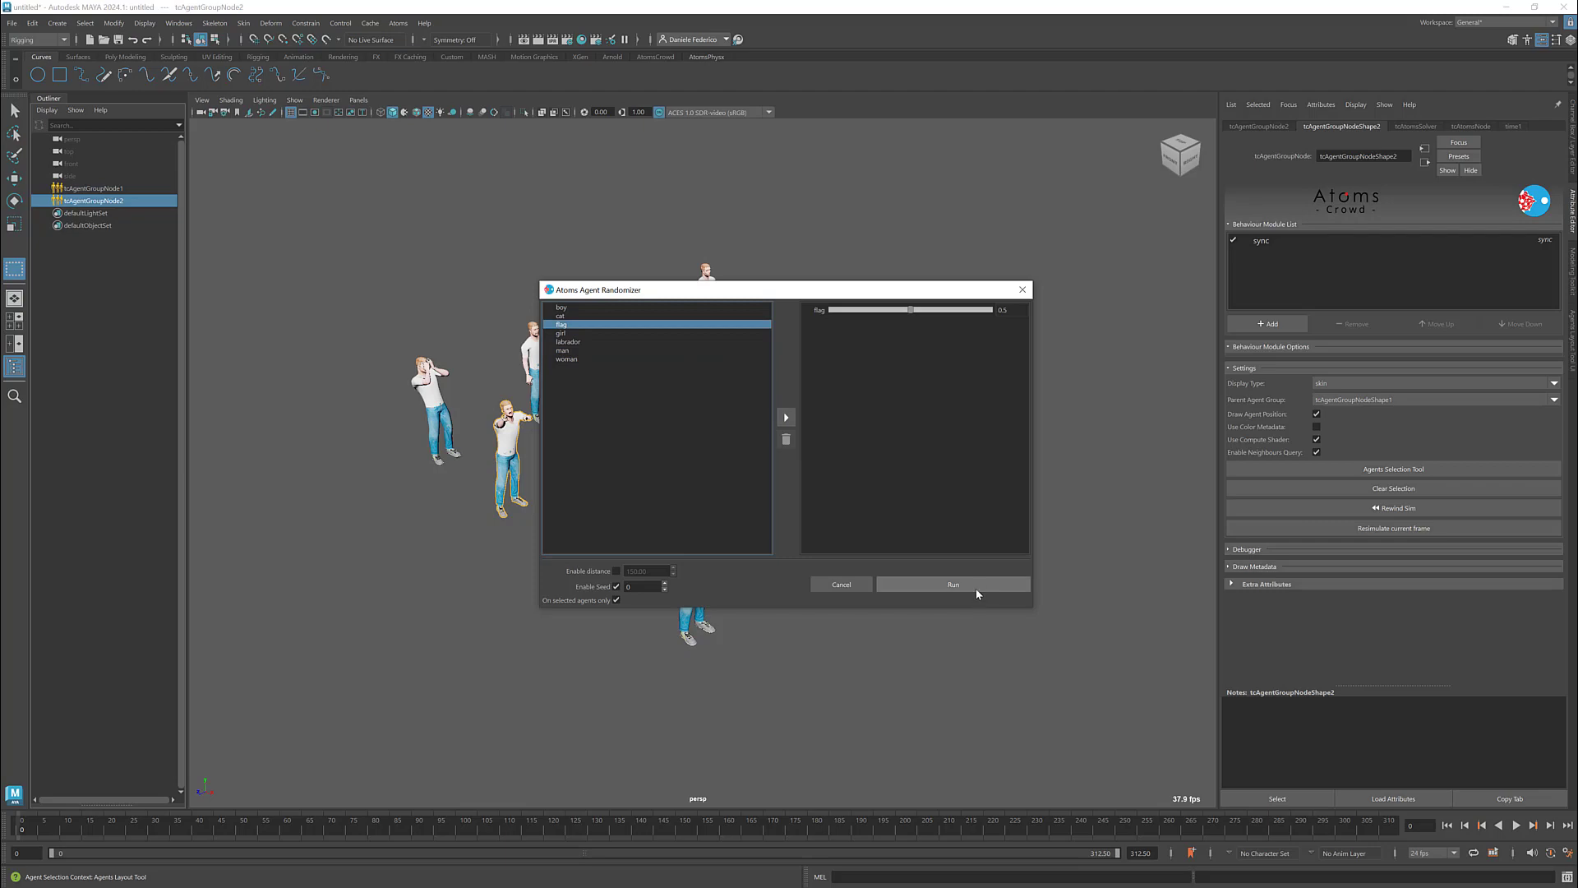
left_click(975, 589)
left_click(775, 468)
left_click(1023, 289)
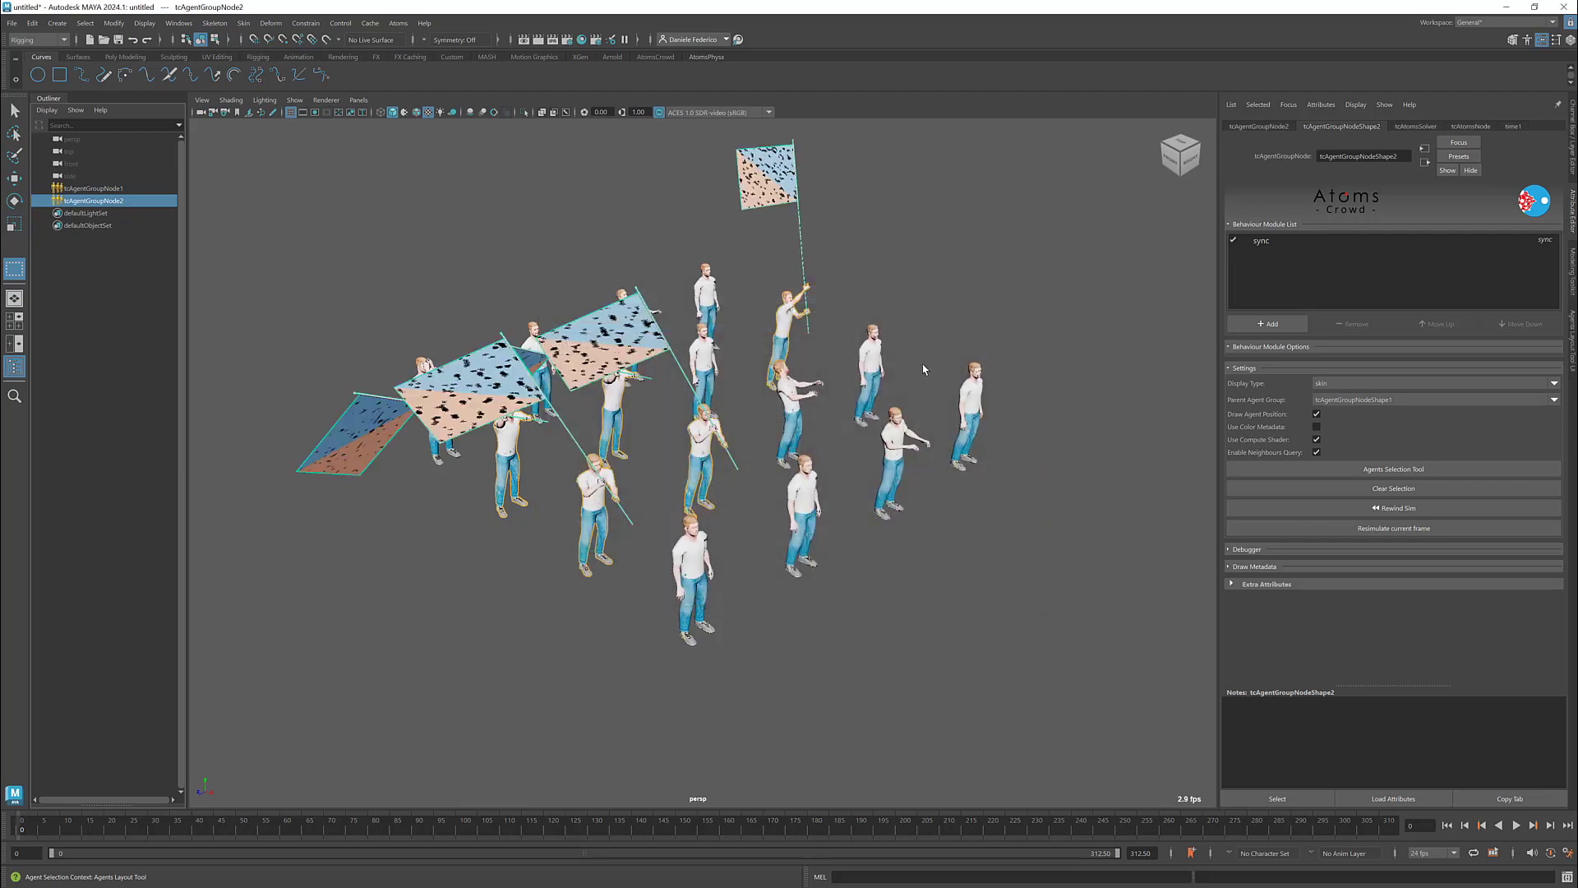
Play the simulation to check how the flags follow the selected men, and stop the playback
left_click_drag(923, 367, 646, 362, "alt")
left_click_drag(761, 411, 608, 415, "alt")
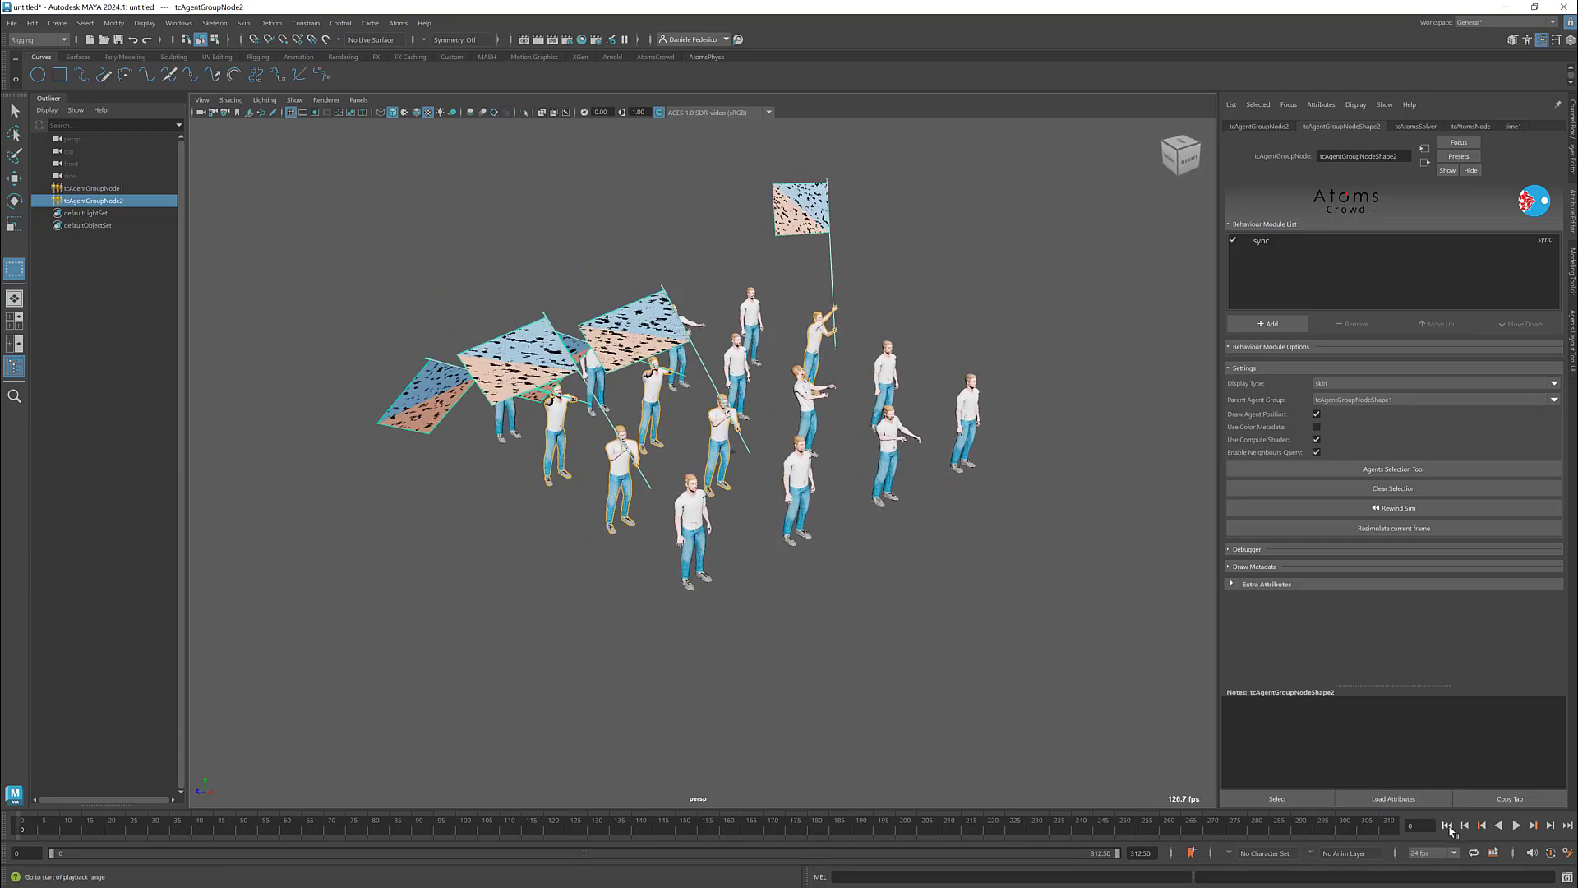
left_click(1517, 826)
left_click(1517, 826)
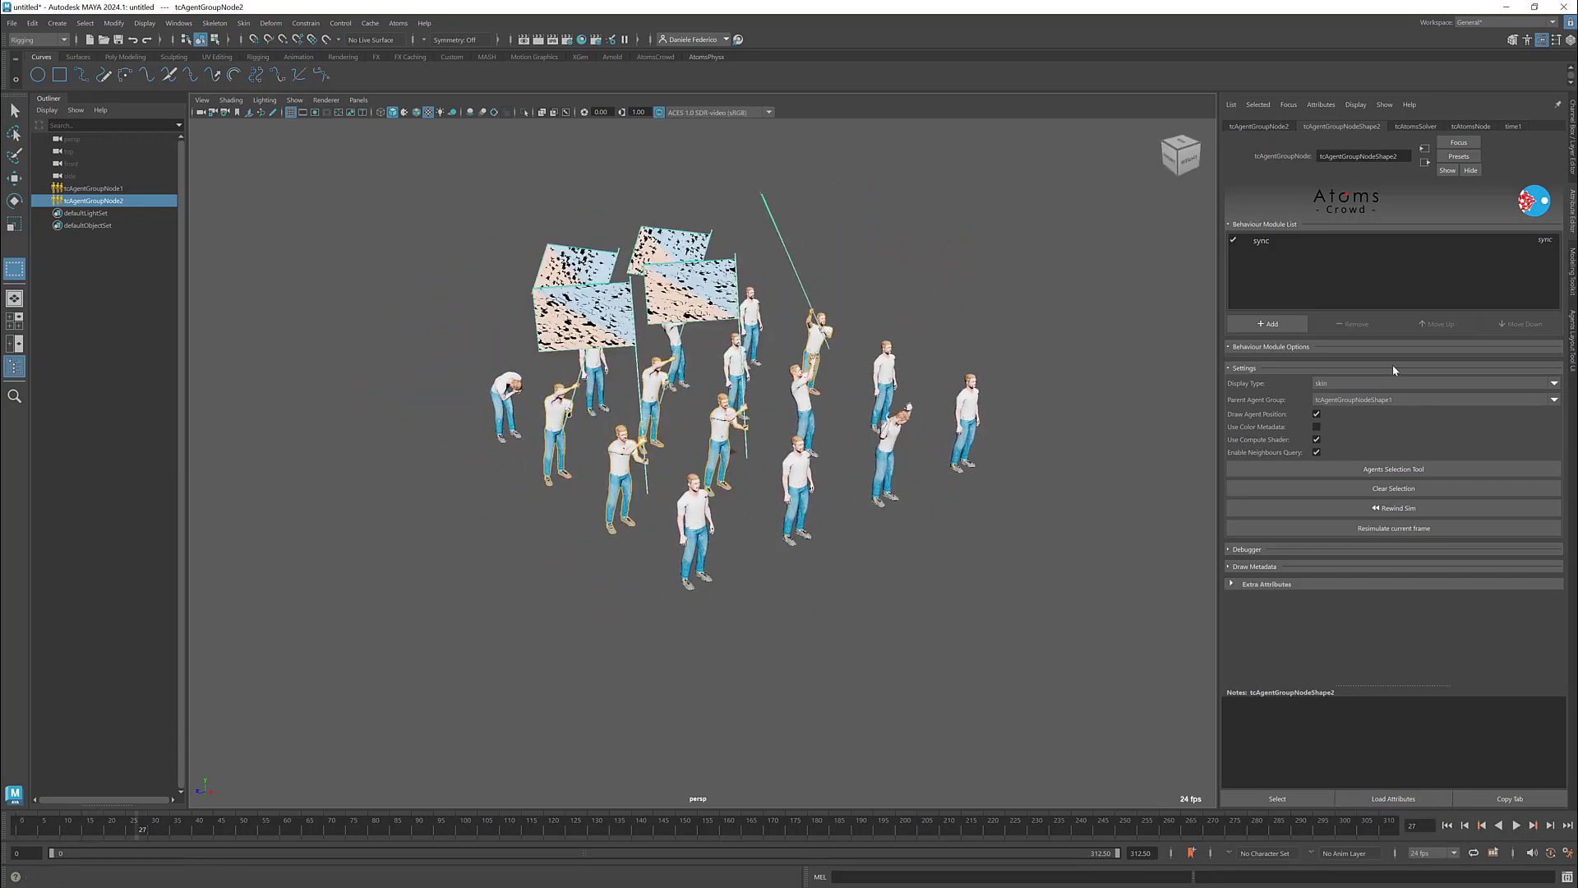